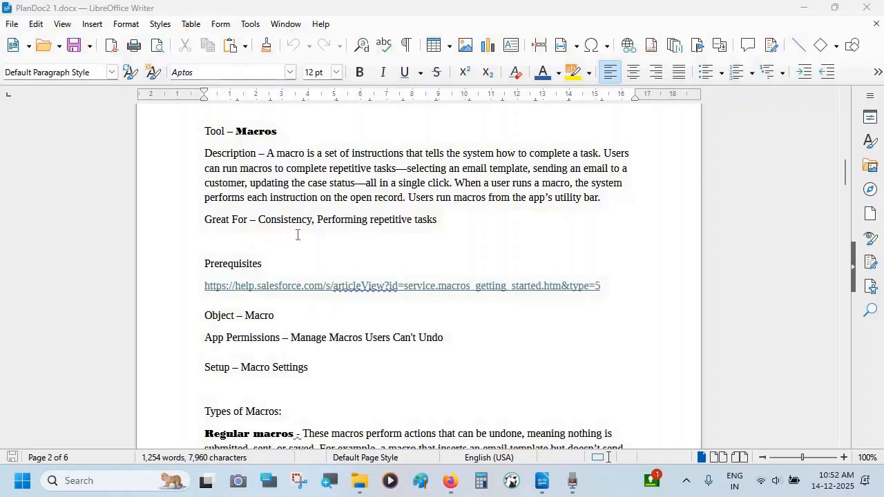
Step: Switch to Firefox, open the codewme.dev link from the CodeWme YouTube channel in a new tab, and look through its home page
key(alt+Tab)
key(alt+Tab)
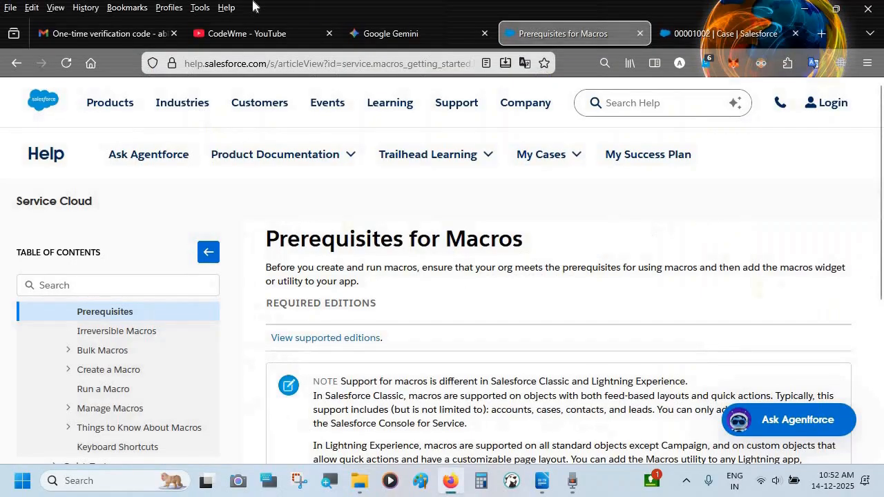
click(237, 34)
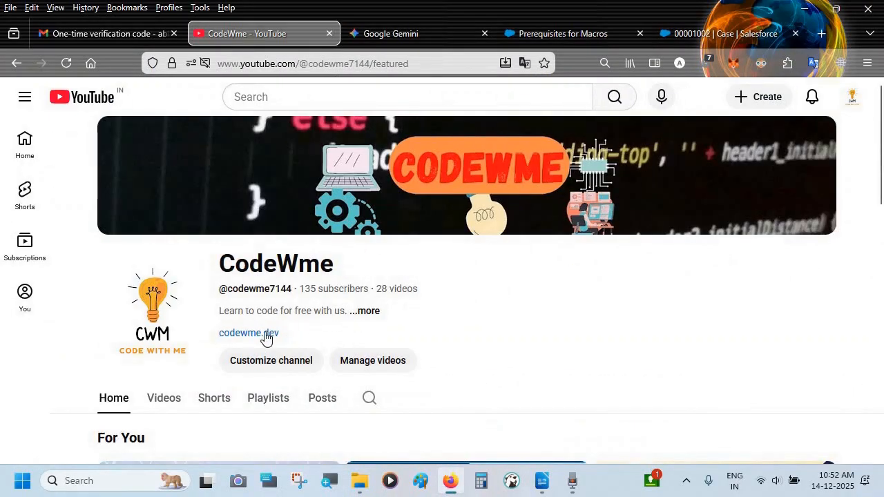
right_click(268, 336)
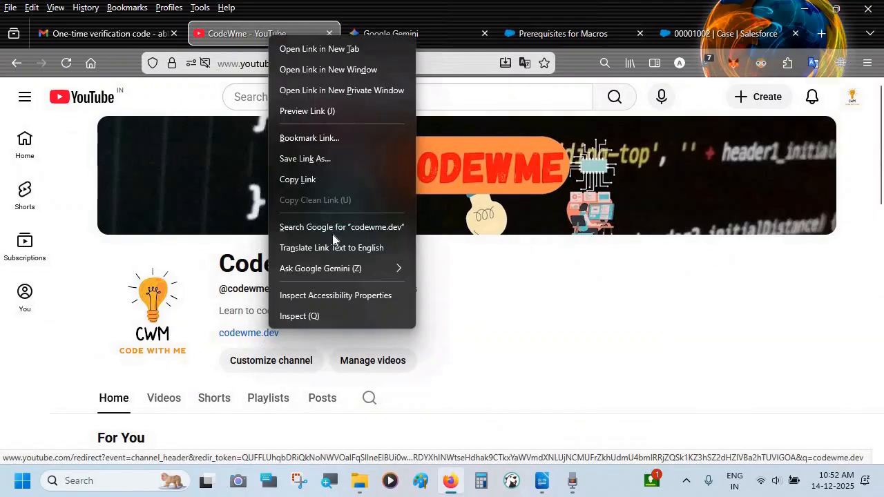
click(339, 50)
click(360, 31)
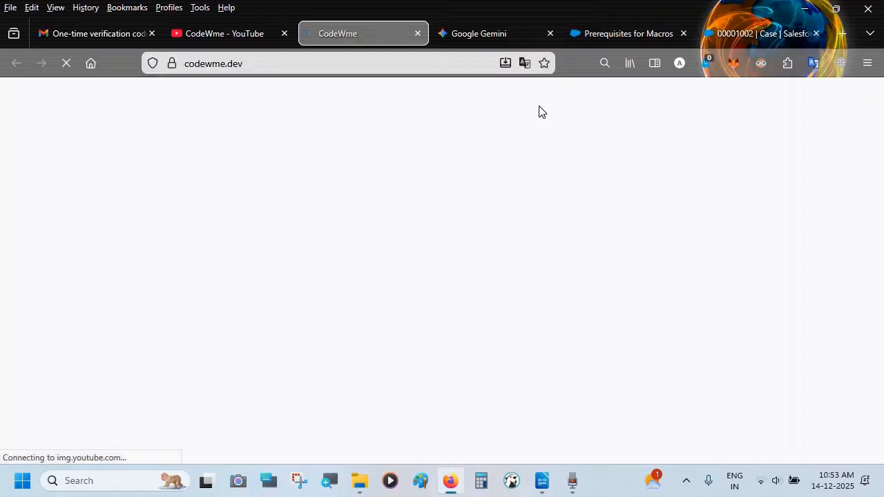
scroll(319, 349, down, 8)
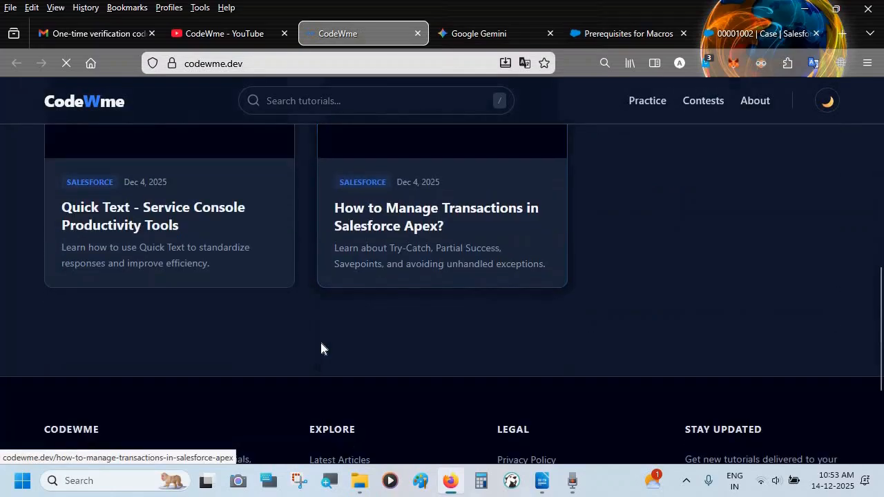
scroll(320, 348, up, 3)
scroll(372, 328, up, 3)
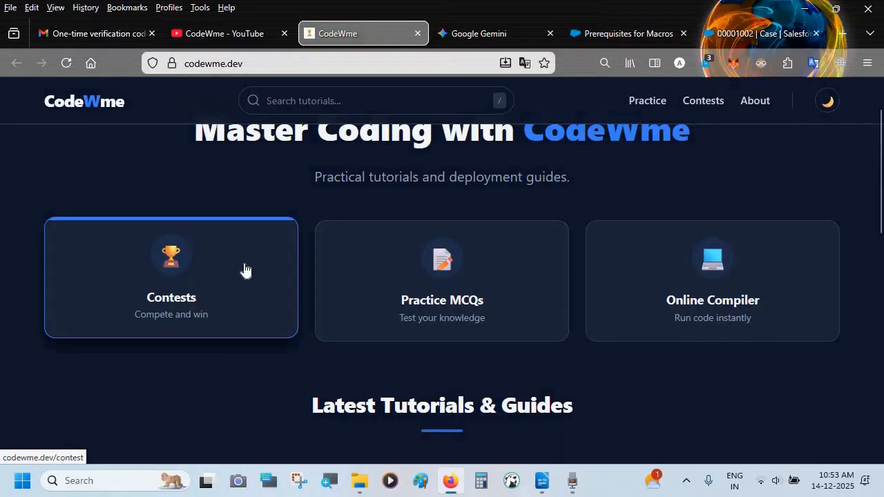
Step: View the Practice MCQs page on the CodeWme site and return to the site's home page
click(469, 286)
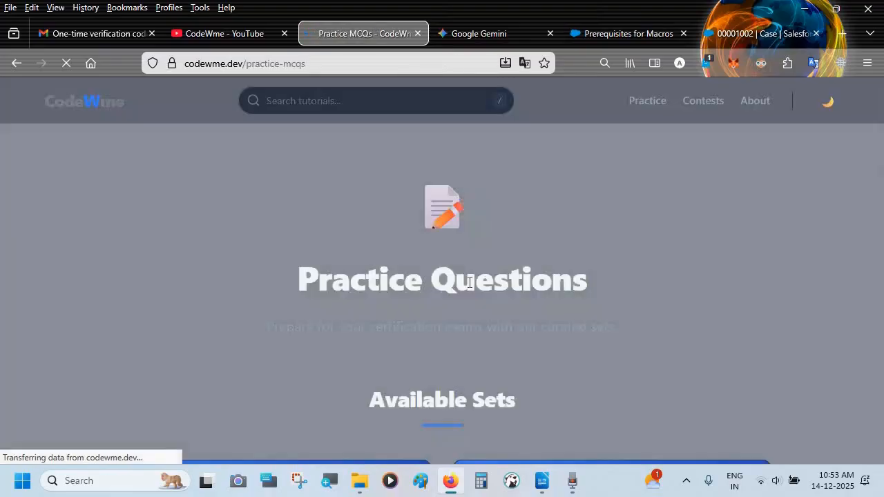
scroll(469, 282, down, 7)
scroll(345, 294, down, 6)
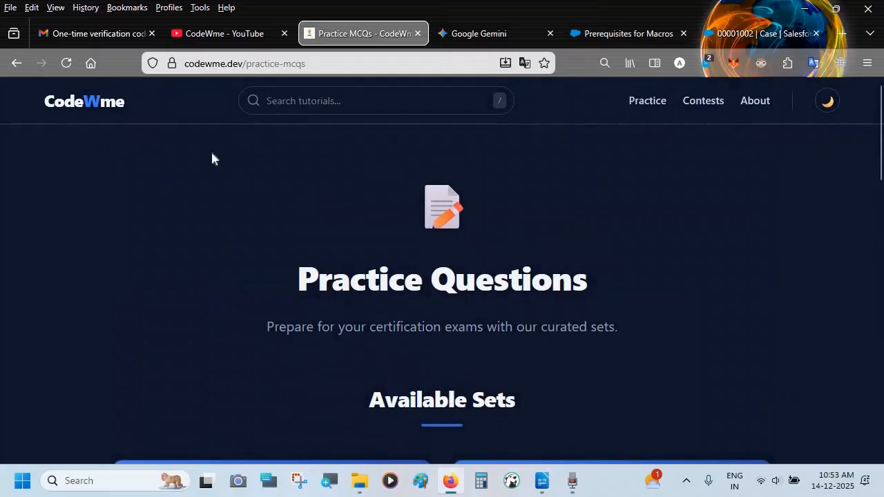
scroll(211, 151, down, 7)
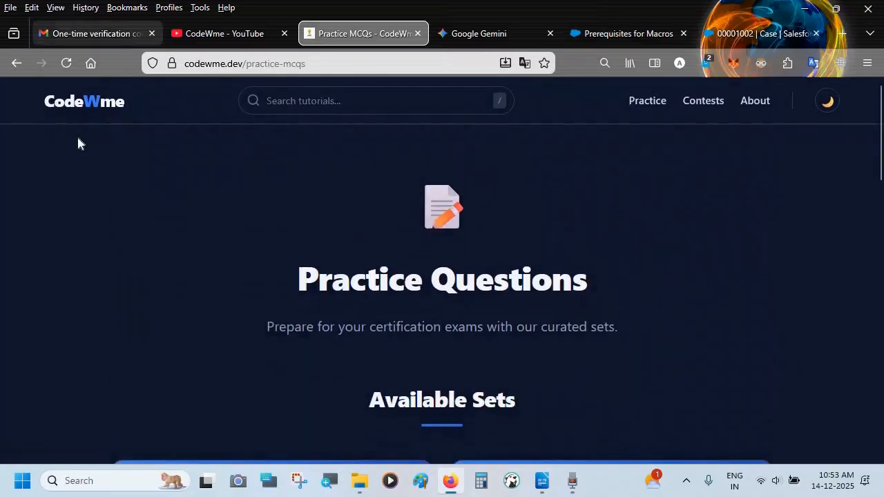
click(117, 104)
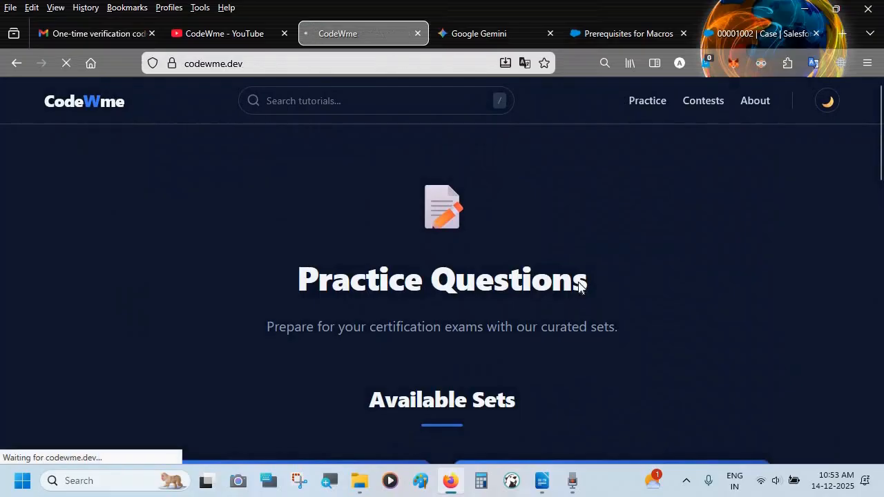
scroll(643, 373, down, 3)
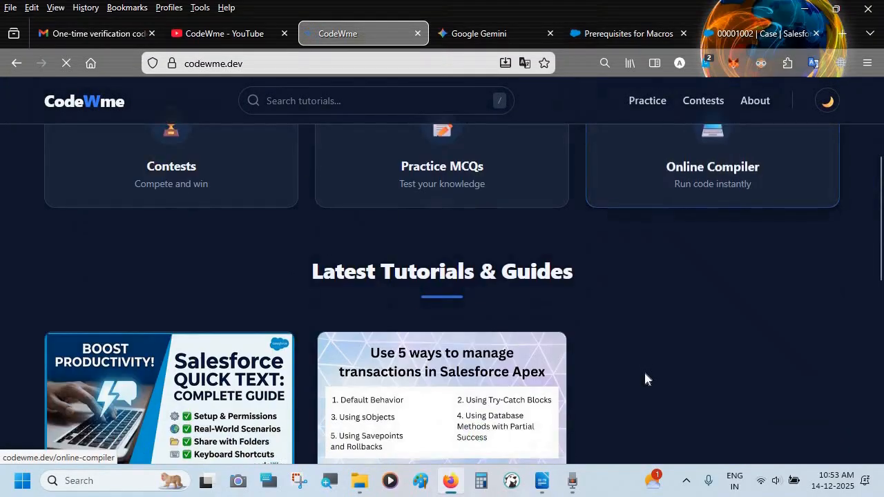
scroll(644, 379, up, 3)
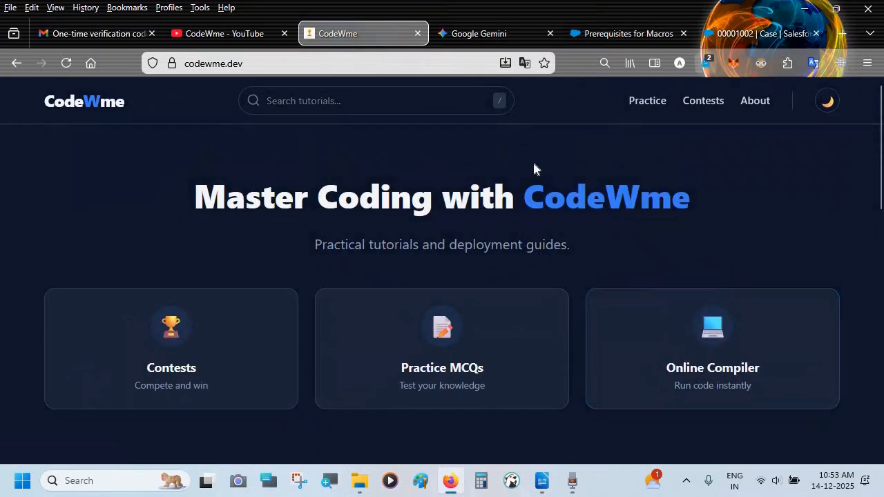
Step: Switch to the PlanDoc2 document in LibreOffice Writer and follow the Salesforce Help link under Prerequisites
key(alt+Tab)
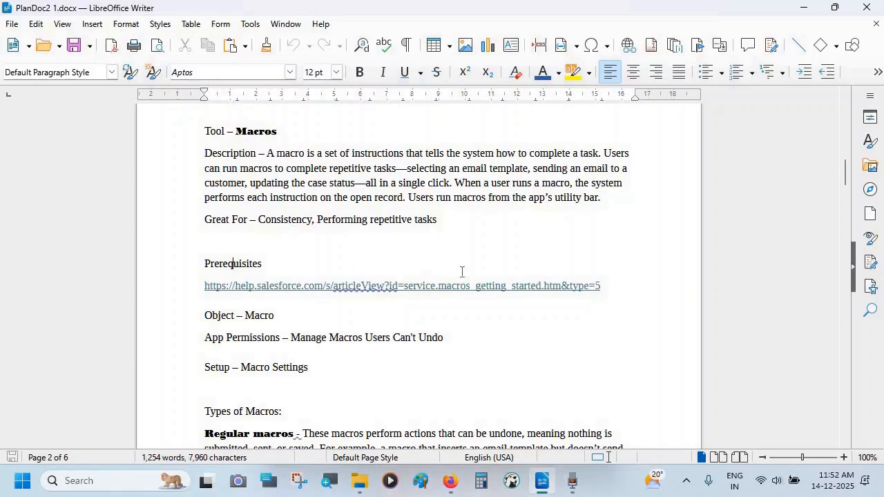
ctrl+click(417, 292)
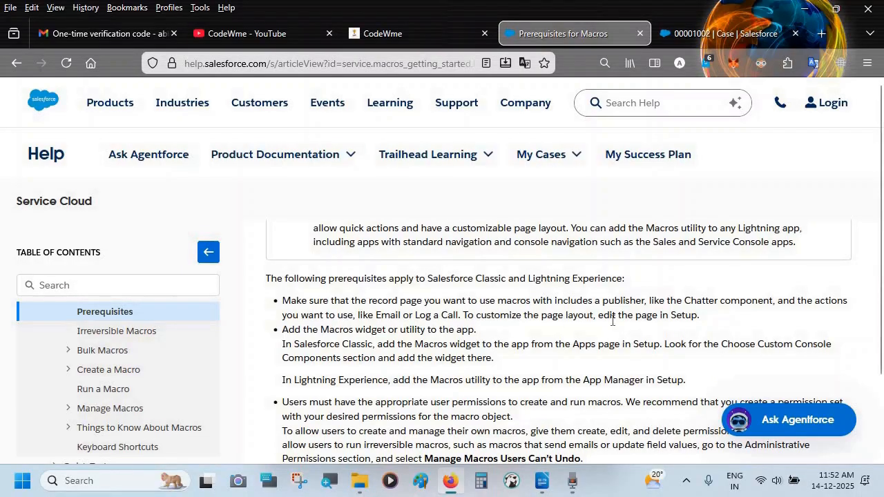
Step: From the open case record in Salesforce, go to the Case object's setup and open the Case Layout page layout for editing
click(683, 34)
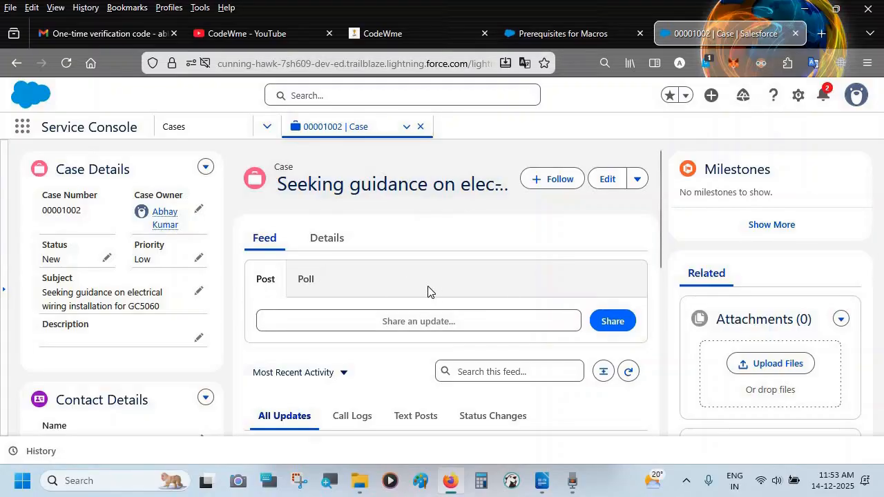
click(803, 97)
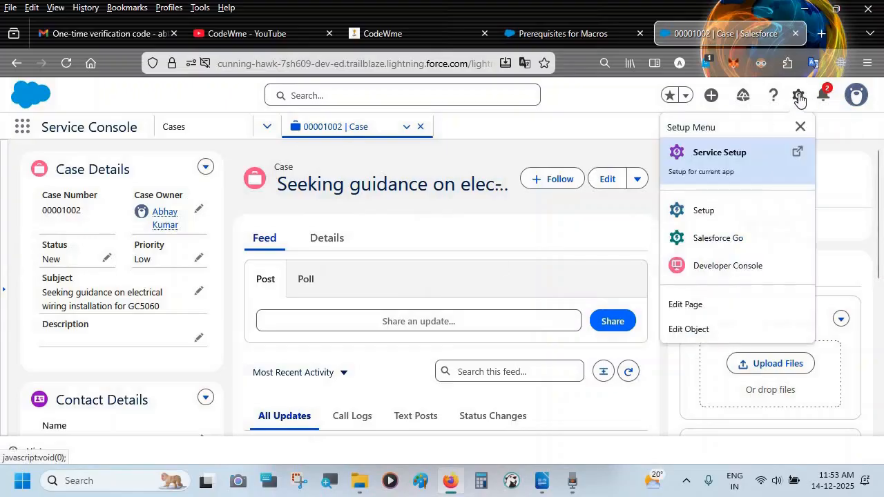
click(712, 334)
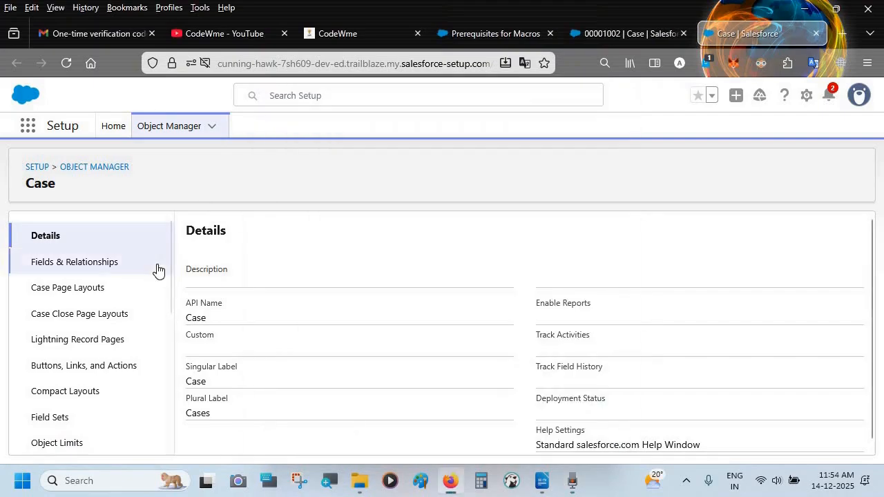
click(73, 288)
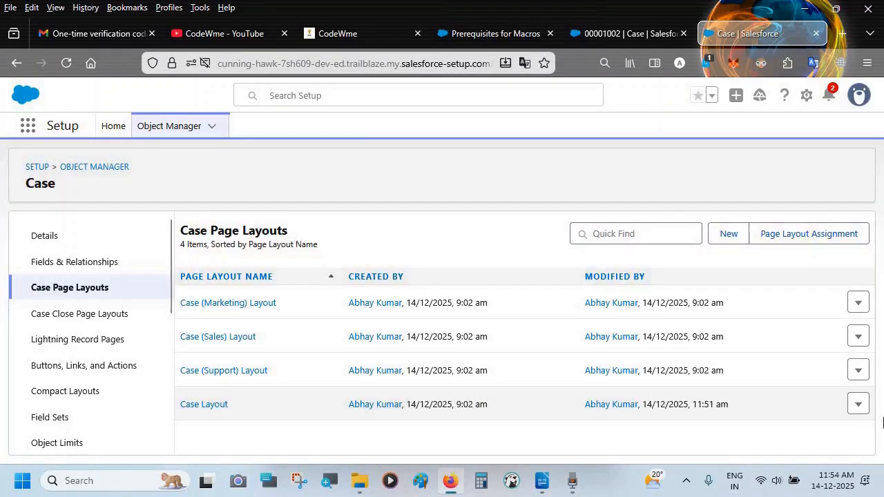
click(858, 405)
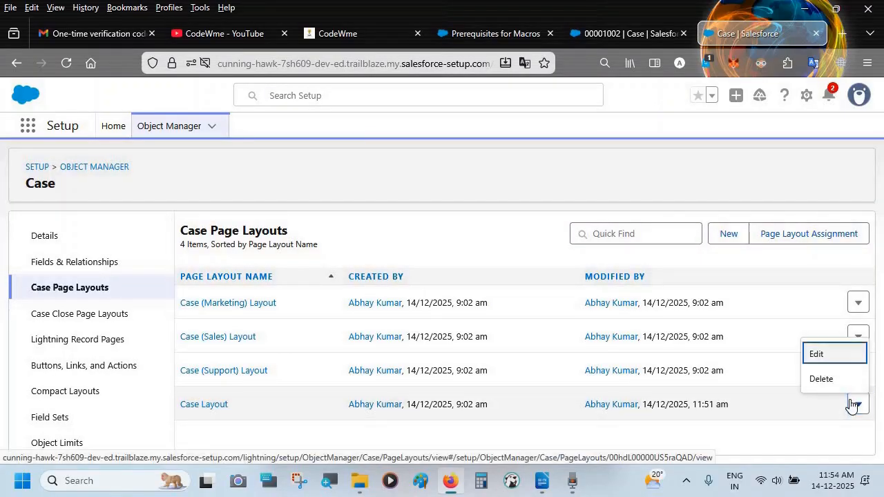
click(819, 354)
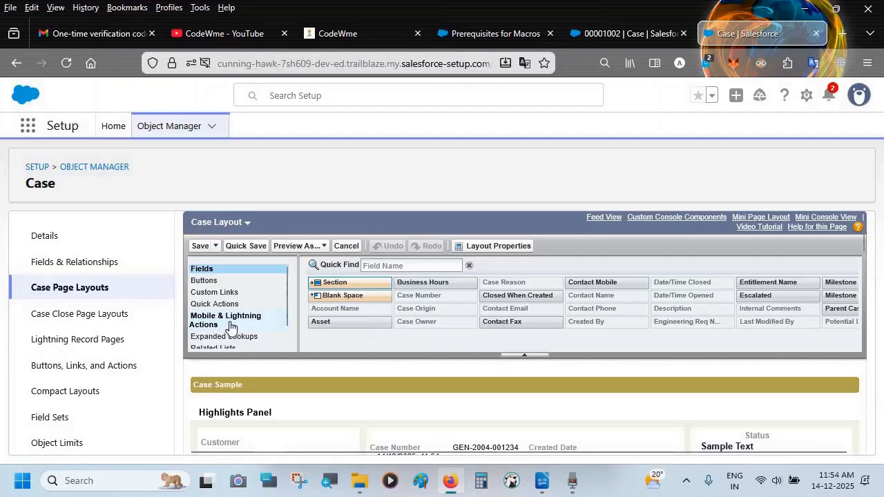
Step: Override the predefined actions in the Case Layout's Salesforce Mobile and Lightning Experience Actions section
click(230, 326)
scroll(385, 421, down, 5)
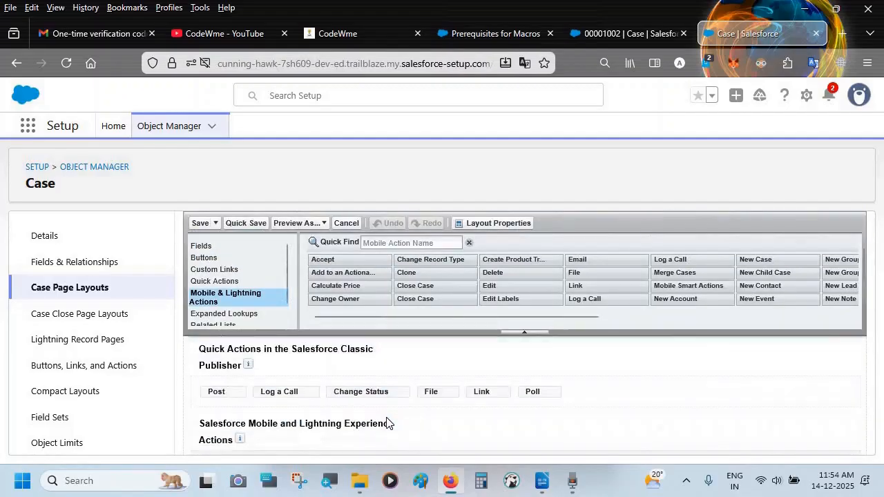
scroll(387, 423, down, 2)
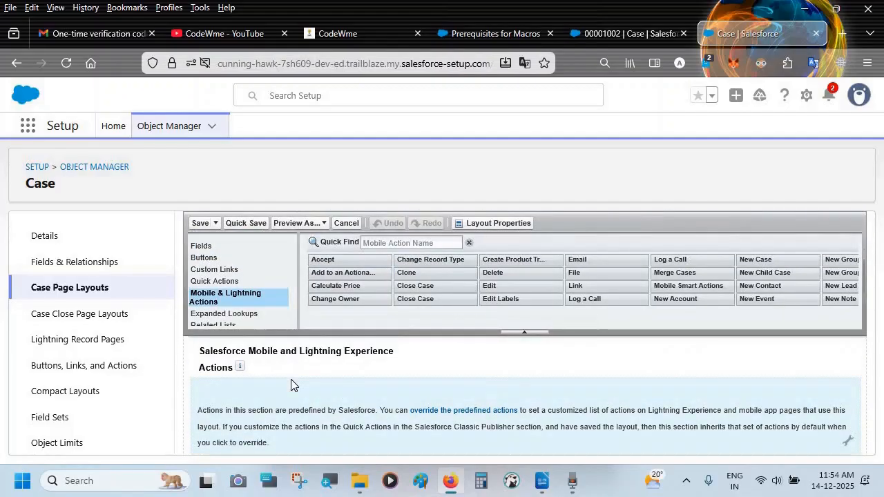
scroll(442, 417, down, 1)
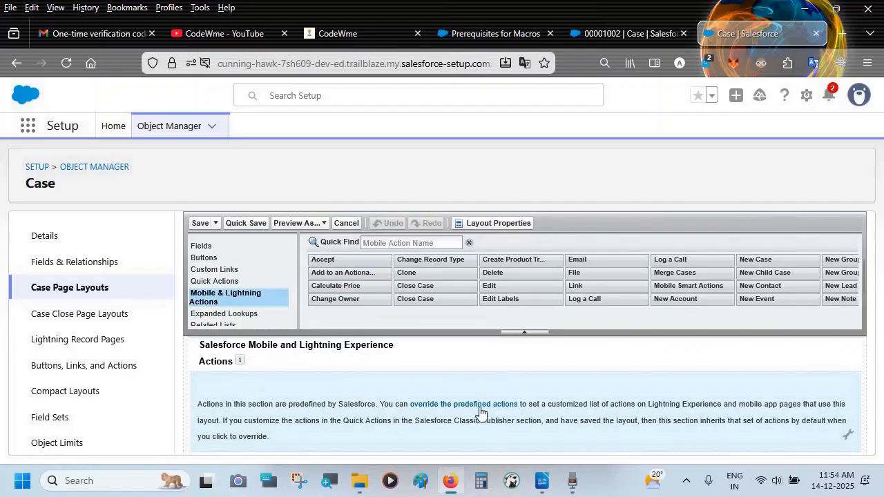
click(481, 404)
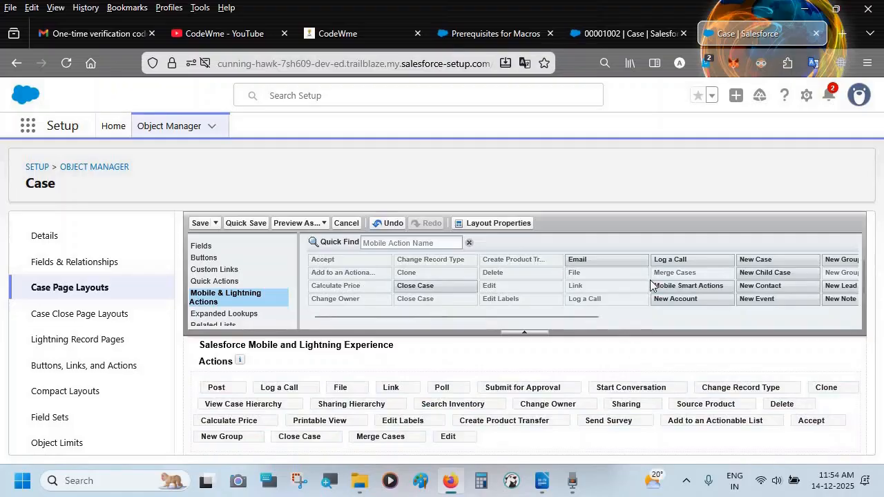
Step: Add the New Account action to the Salesforce Mobile and Lightning Experience Actions section and save the layout
scroll(649, 281, right, 5)
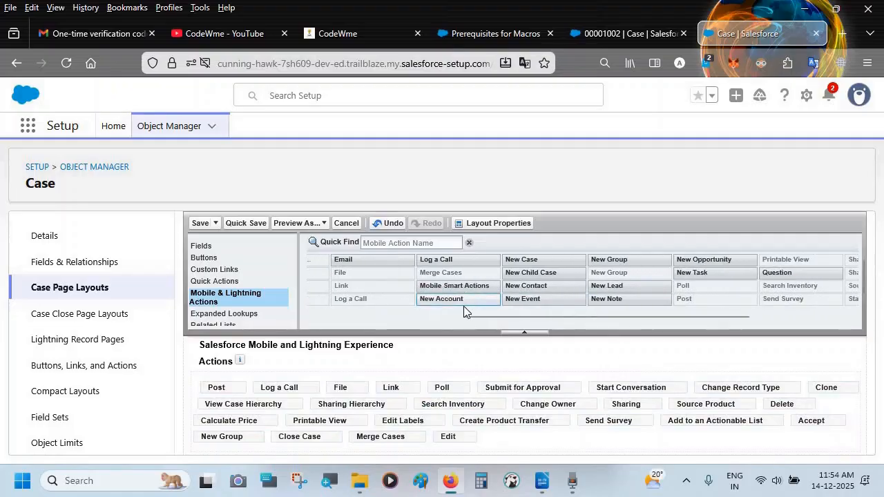
drag(461, 301, 500, 397)
click(237, 230)
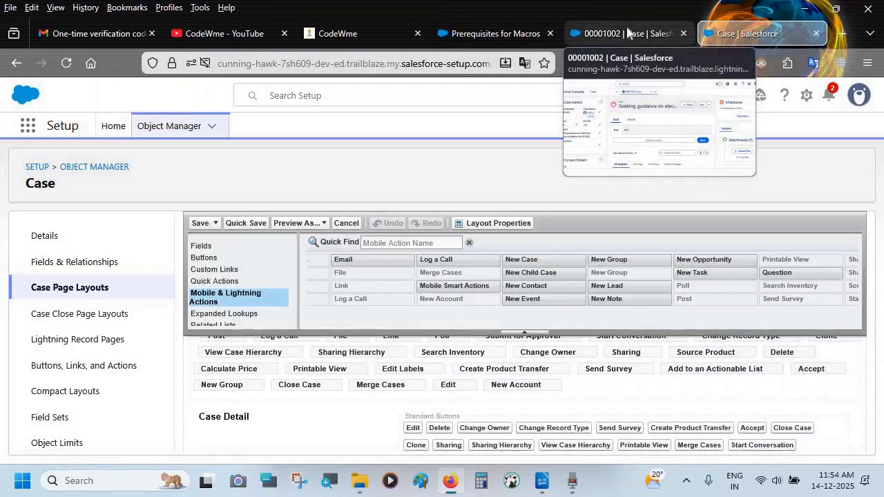
Step: Reload the case record page in Service Console to check the actions offered in its feed publisher
click(626, 34)
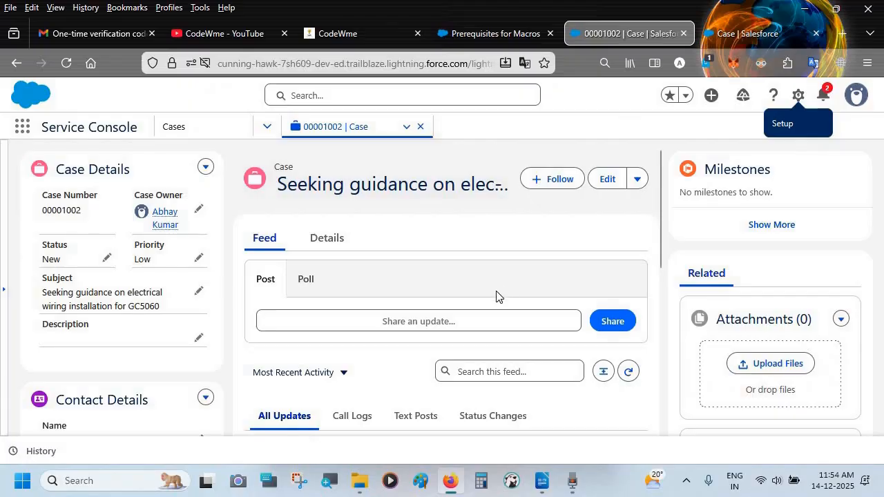
key(F5)
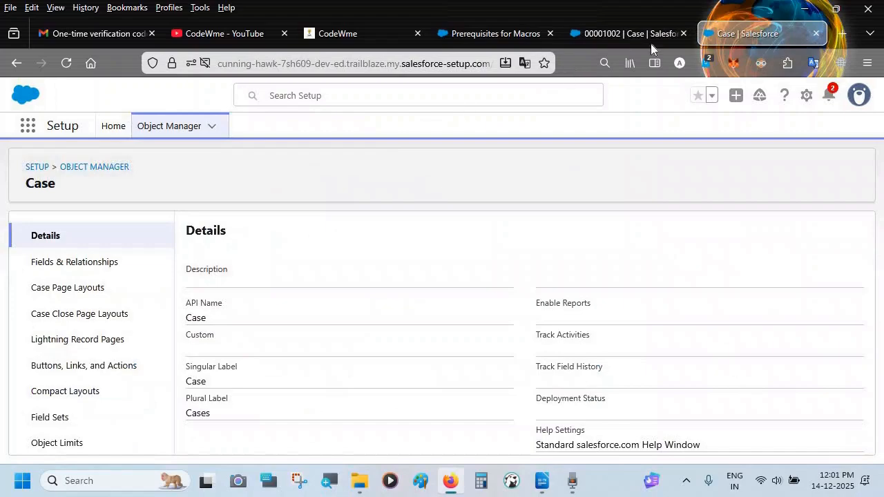
click(629, 34)
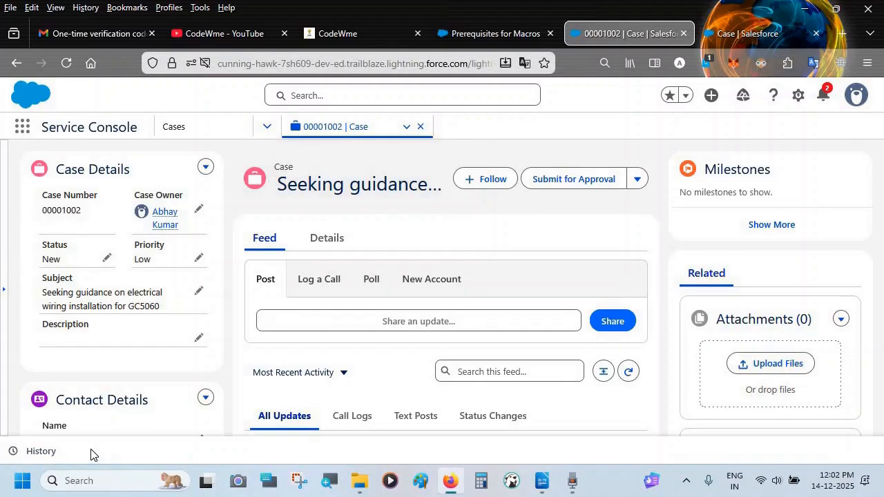
Step: Search the Setup home for "App", open App Manager, and locate the Service Console app in the list
click(735, 21)
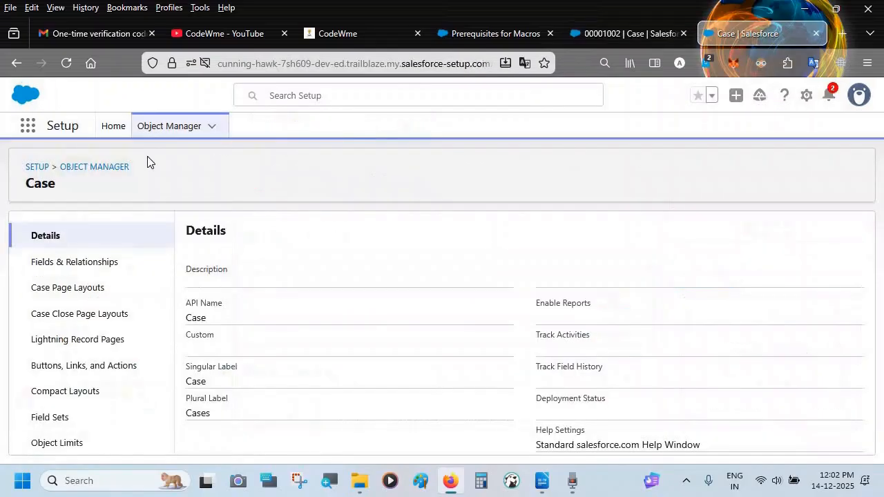
click(113, 125)
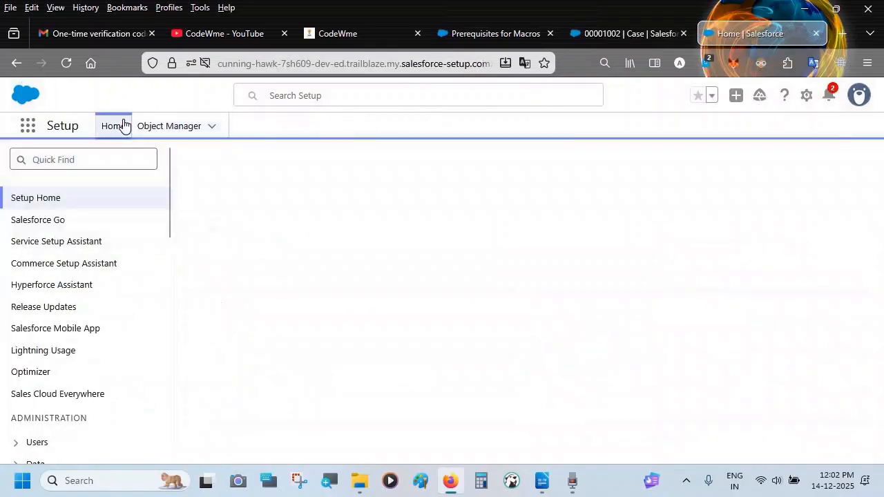
click(87, 156)
text(A)
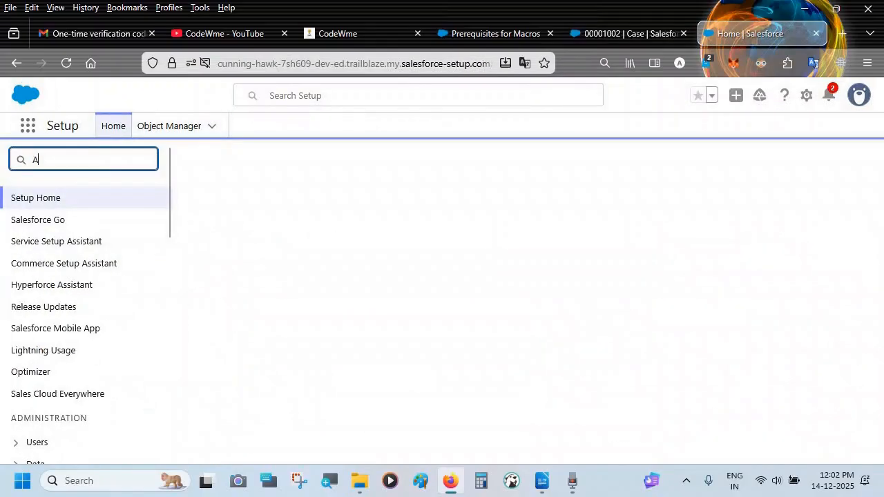
text(pp)
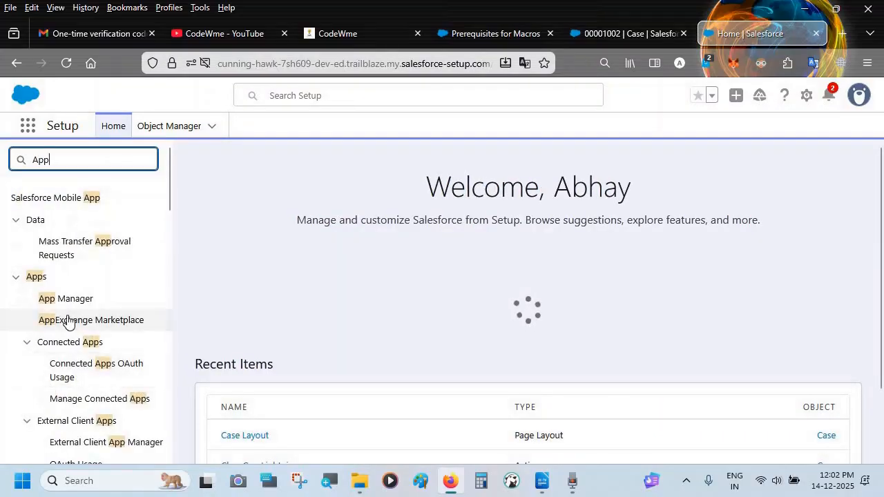
scroll(103, 290, down, 1)
scroll(118, 271, up, 1)
click(67, 287)
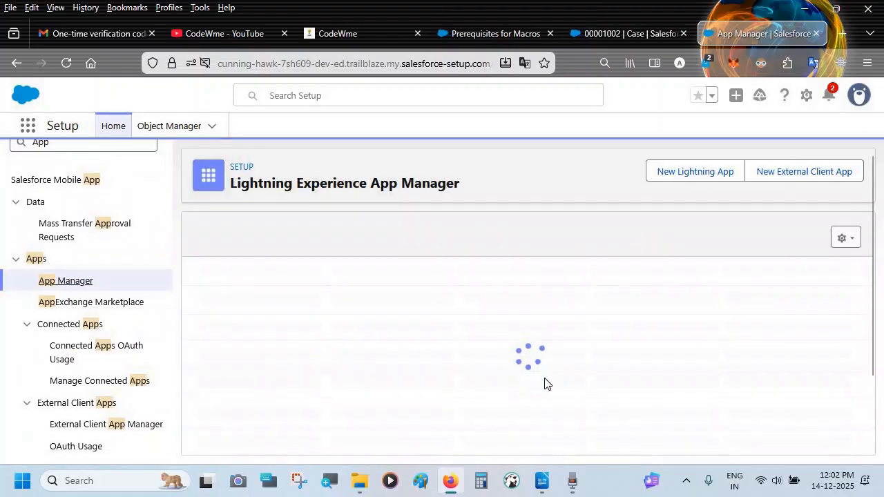
scroll(545, 383, down, 8)
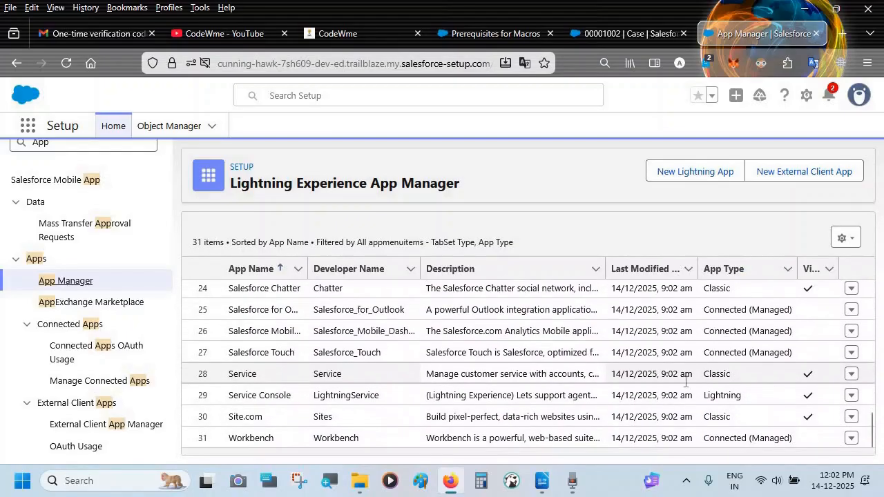
Step: Add the Macros utility item to the Service Console app's desktop utility items and save the app
click(860, 403)
click(822, 429)
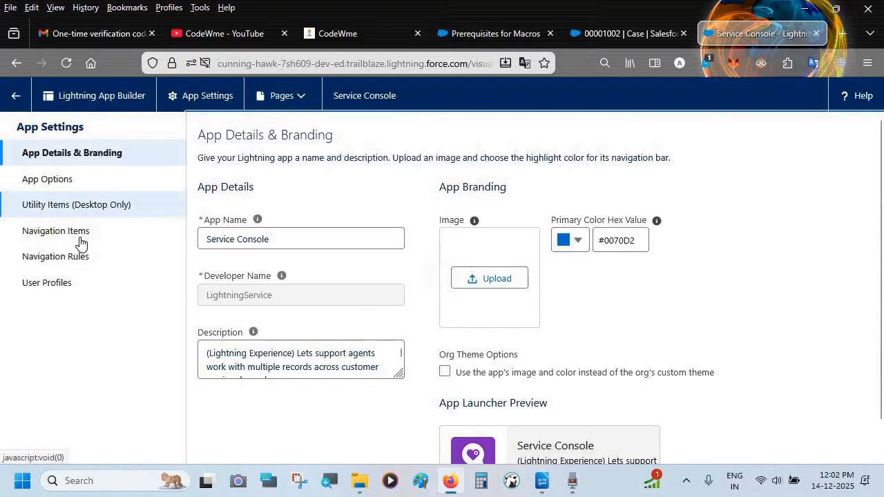
click(94, 203)
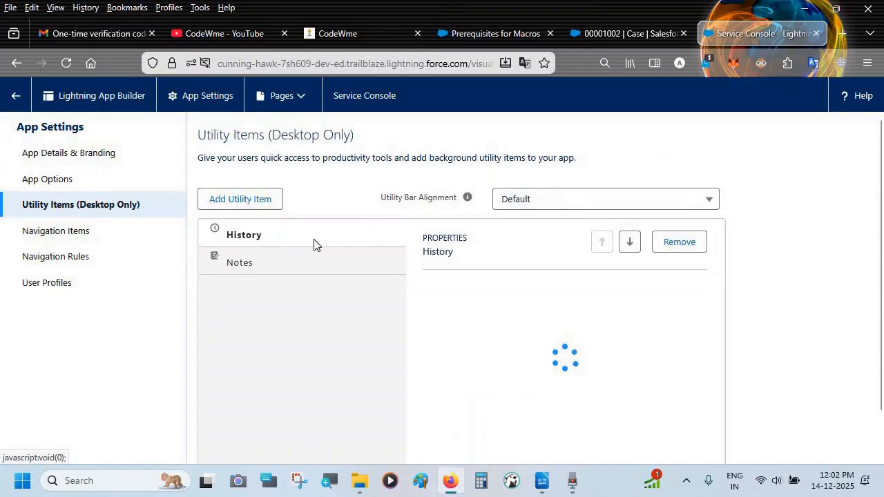
click(262, 200)
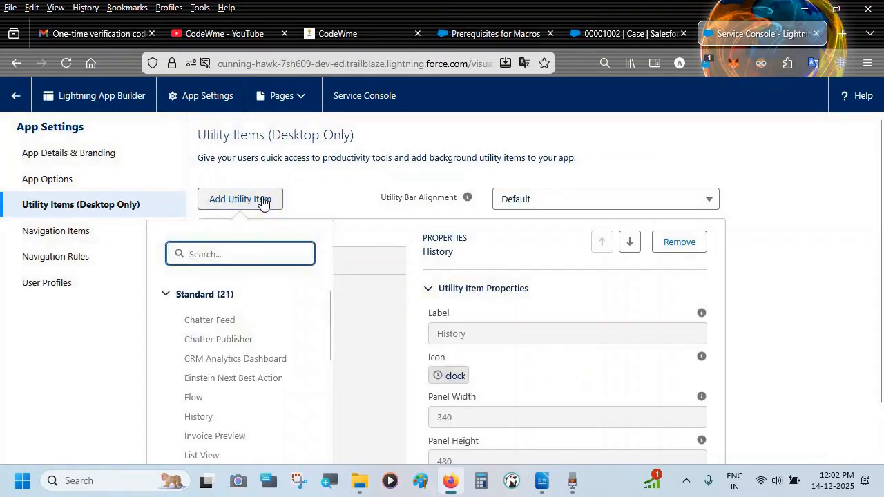
text(Ma)
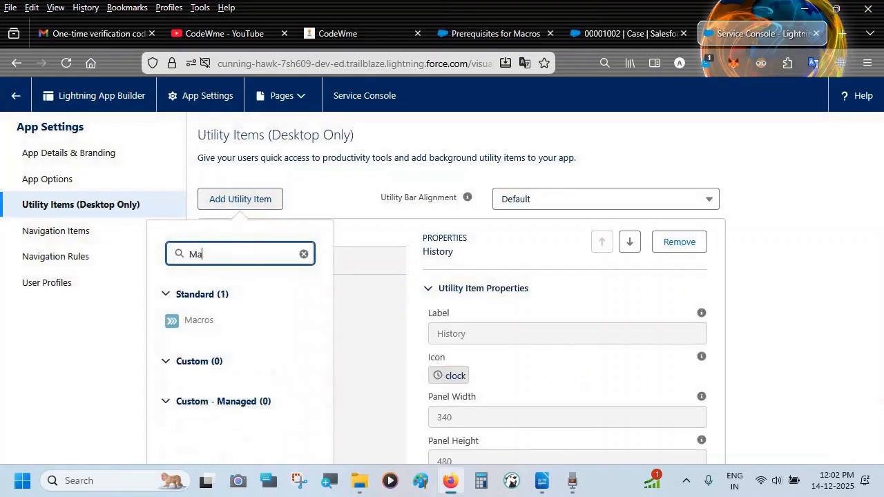
click(232, 321)
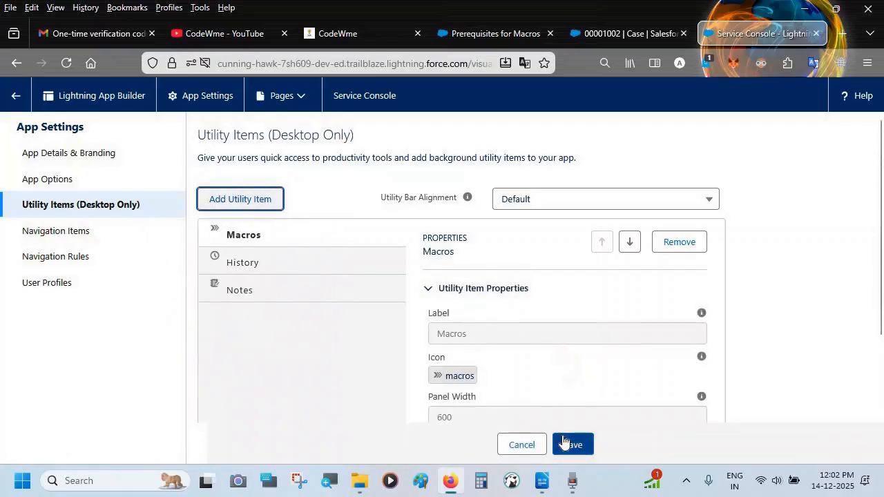
scroll(608, 431, down, 2)
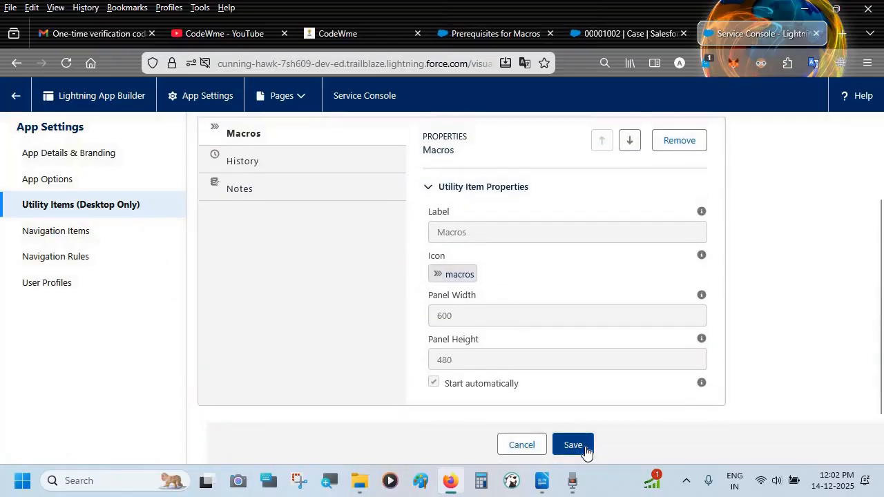
click(585, 446)
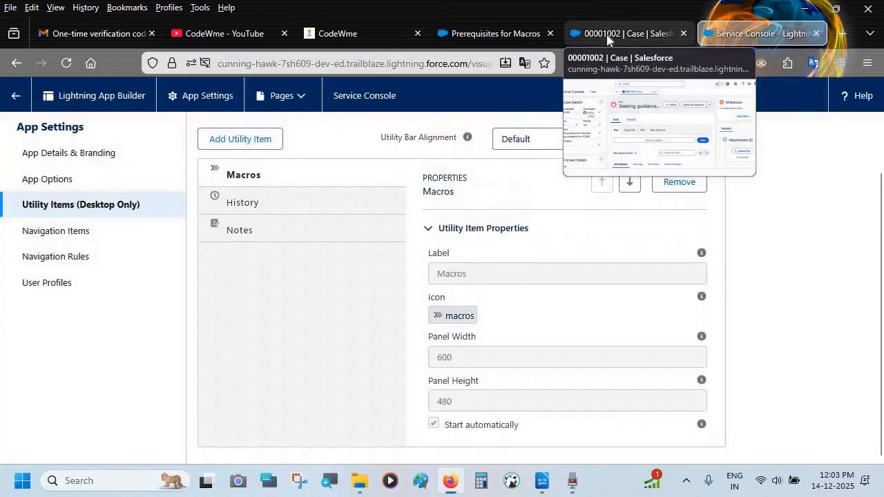
Step: Reload the case record page in Service Console and open the Macros utility
click(607, 35)
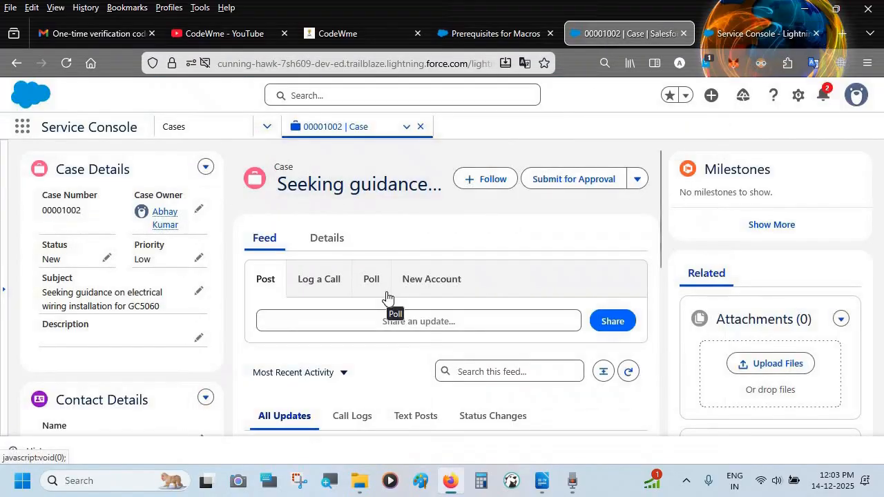
key(F5)
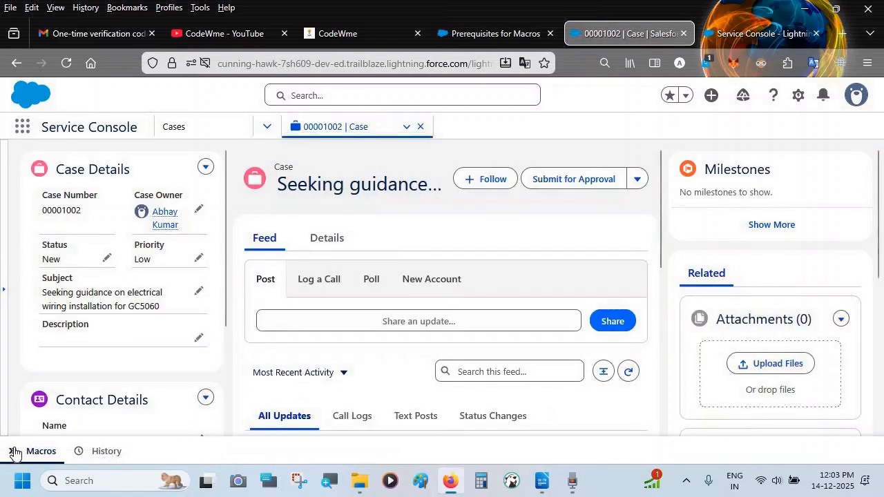
click(15, 453)
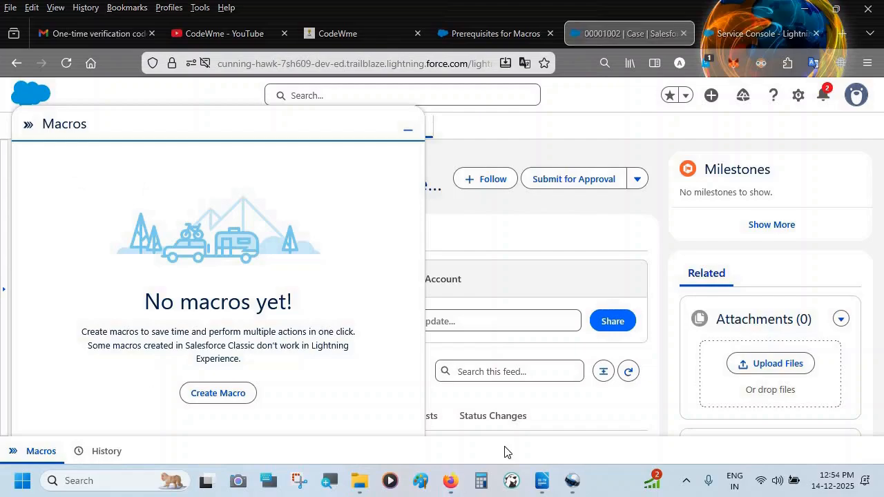
Step: Switch to the PlanDoc2 1 document in LibreOffice Writer and review the macro app permission, macro types, and Macro Settings entry
click(542, 480)
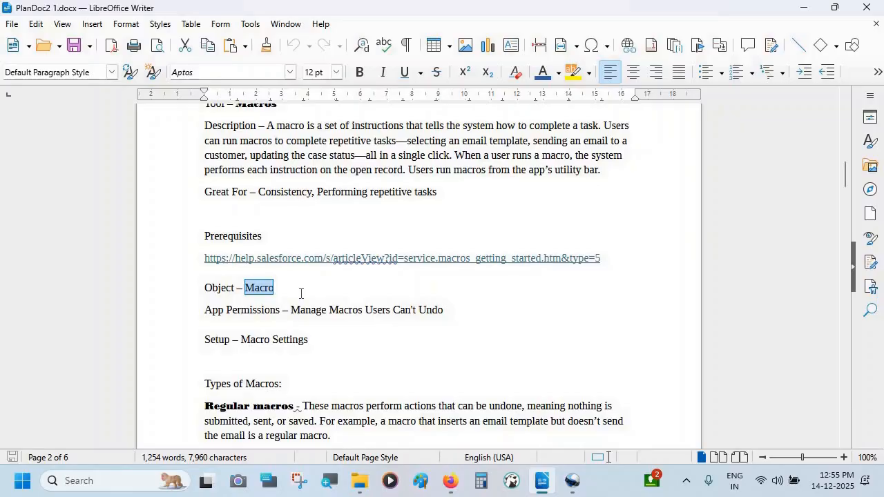
drag(290, 310, 445, 316)
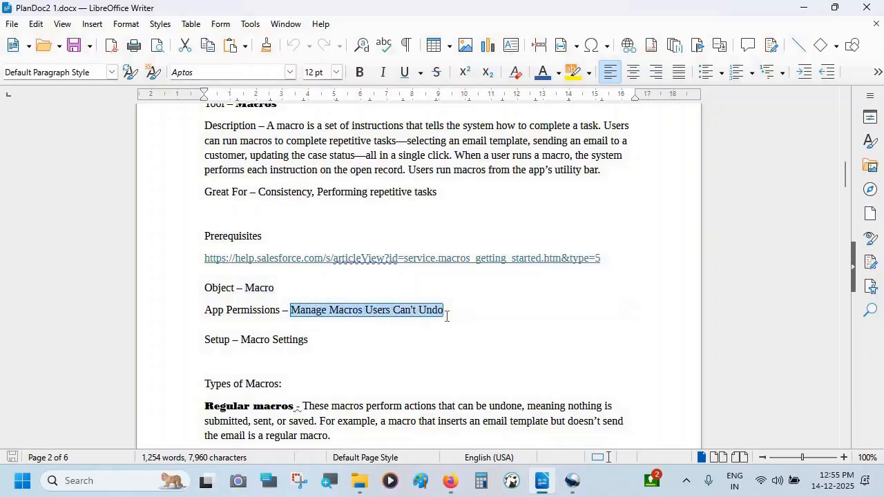
scroll(446, 315, down, 8)
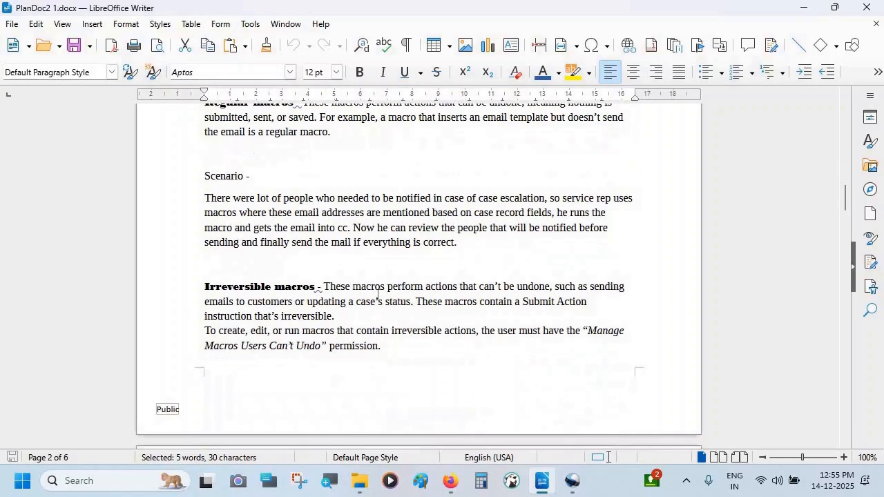
scroll(303, 276, up, 8)
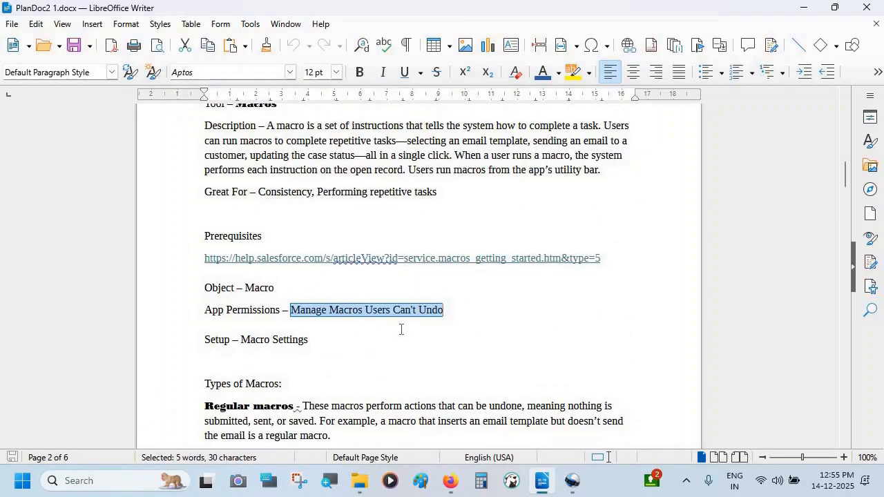
drag(308, 339, 237, 342)
Step: Switch back to Firefox, return to Salesforce Setup from the app settings, search for "macro", and open Macro Settings
key(alt+Tab)
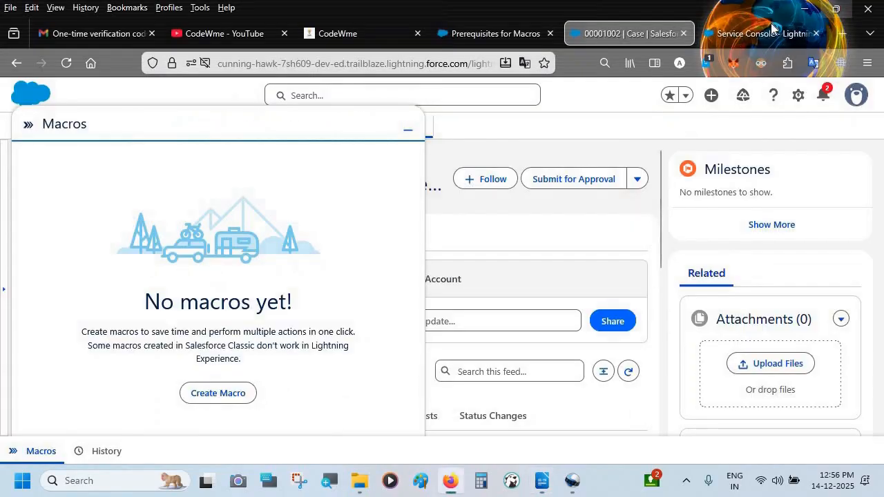
click(760, 33)
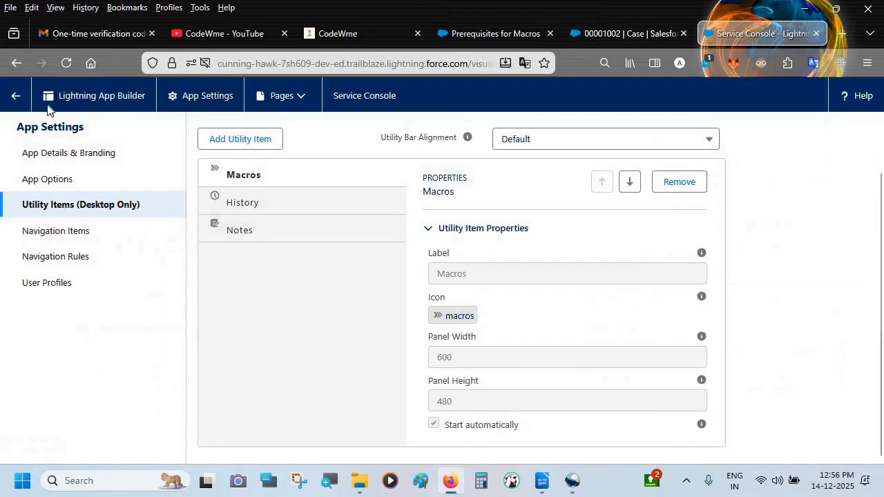
click(13, 96)
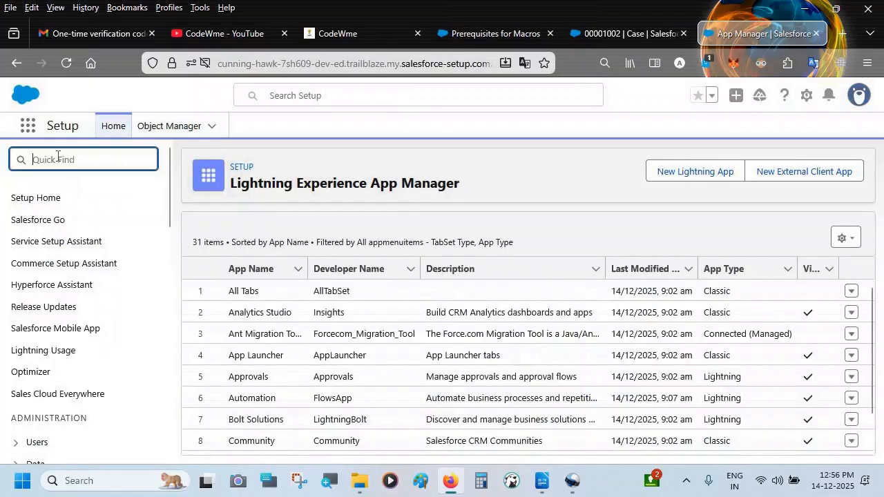
text(m)
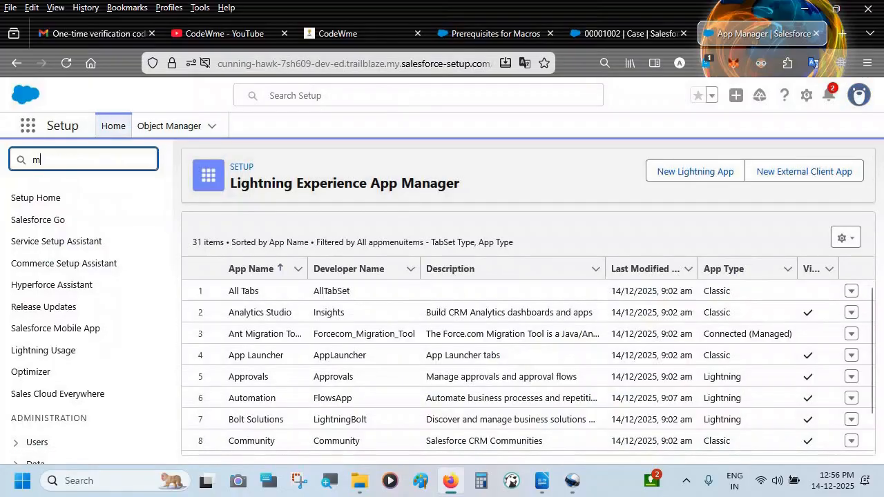
text(acro)
click(57, 243)
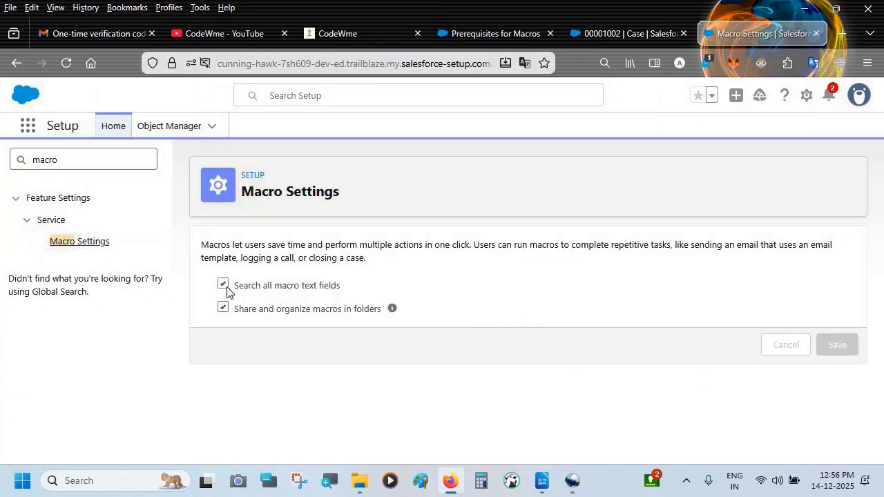
Step: Clear the Search all macro text fields and Share and organize macros in folders options
click(222, 285)
click(223, 308)
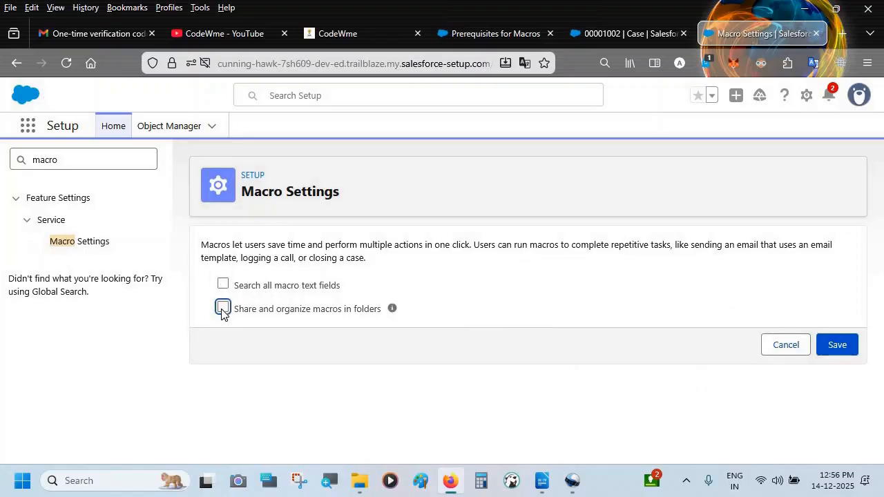
click(333, 274)
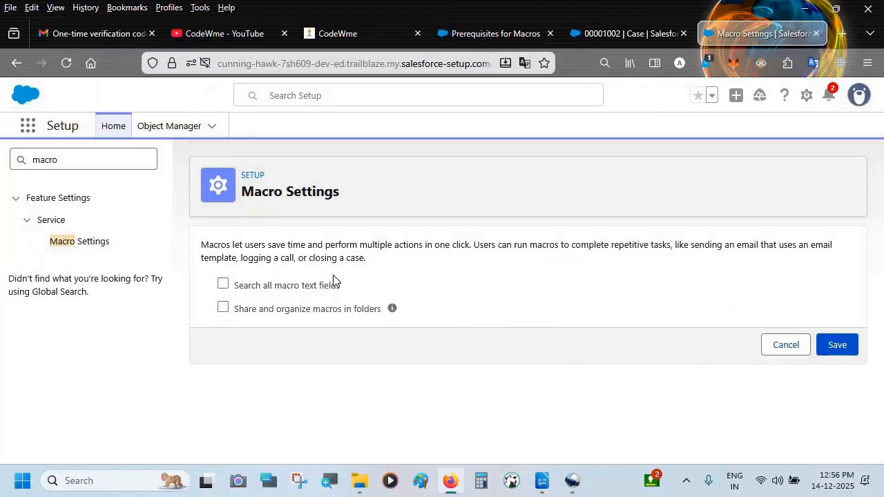
Step: Enable Search all macro text fields and Share and organize macros in folders, and save the macro settings
click(223, 286)
click(223, 309)
click(839, 347)
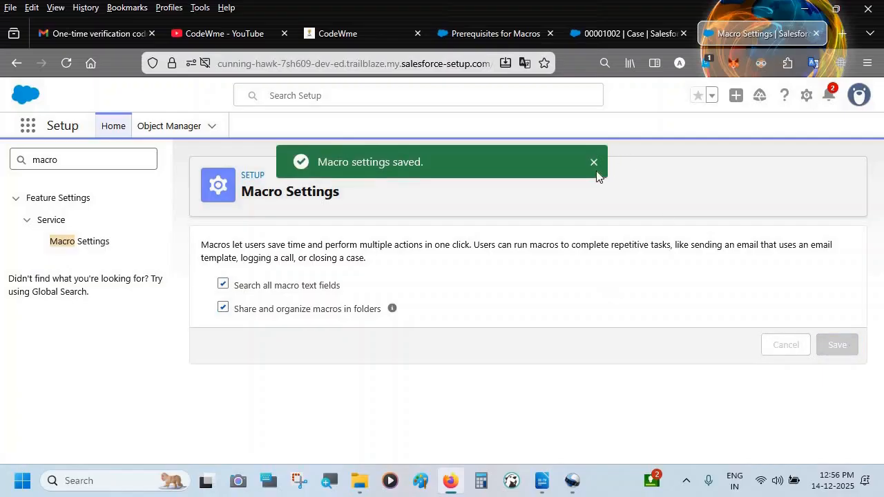
Step: Switch to the plan document in LibreOffice Writer and review the Regular macros description under Types of Macros
key(alt+Tab)
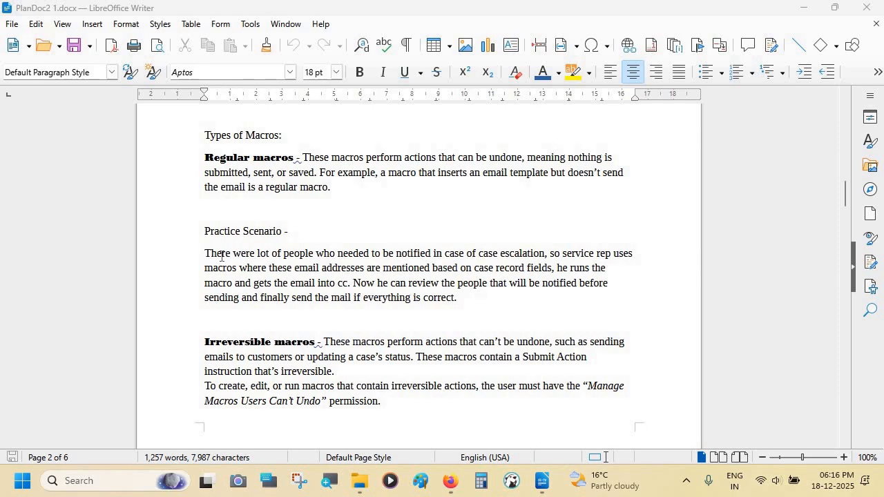
scroll(365, 169, up, 3)
scroll(366, 169, down, 3)
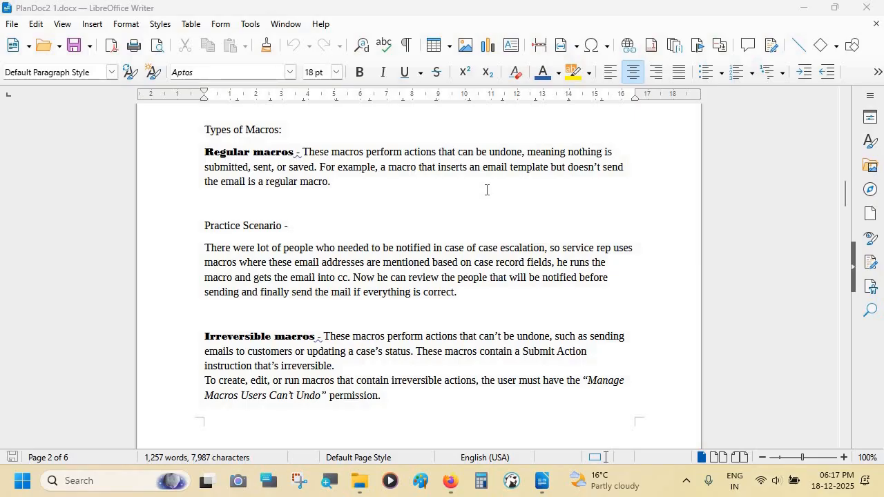
click(377, 167)
shift+click(404, 194)
shift+click(402, 183)
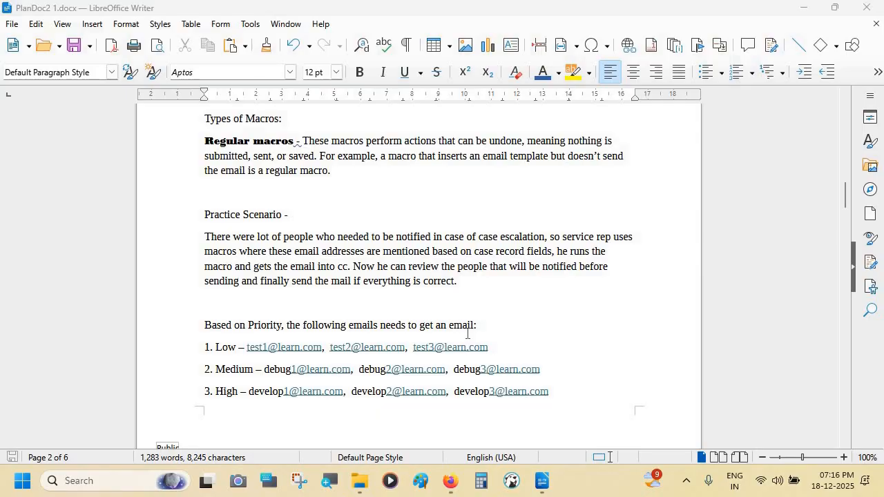
Step: Switch to the case record in Firefox, view the available Status values, and cancel the edit
key(alt+Tab)
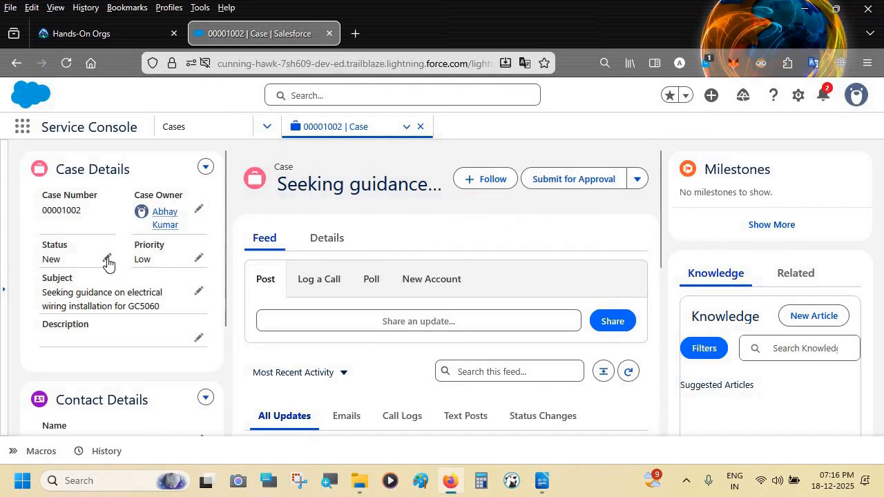
click(108, 261)
click(78, 301)
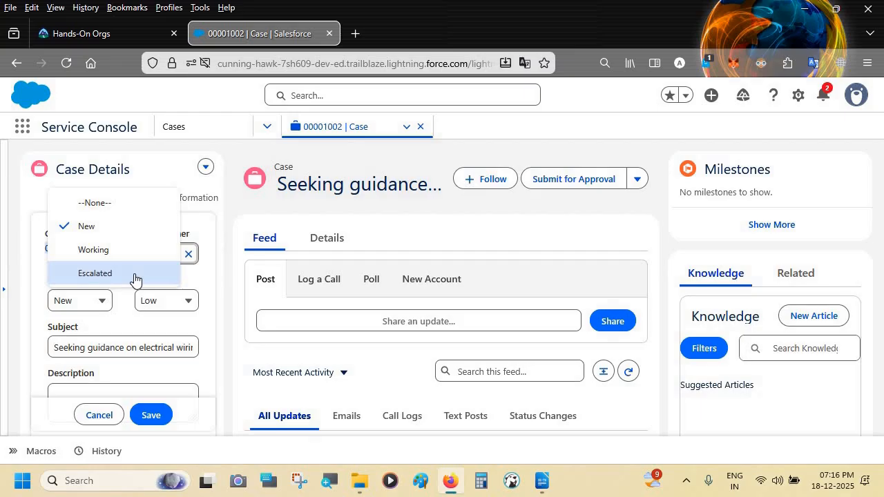
click(103, 416)
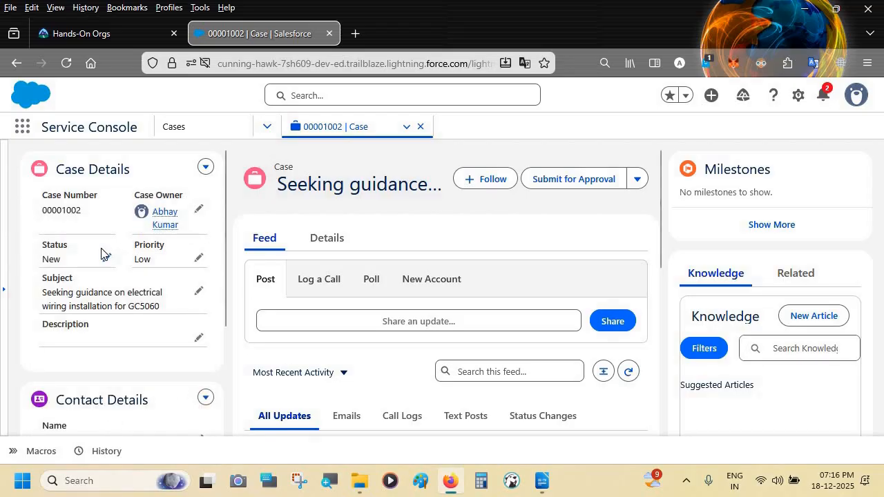
Step: Switch to the plan document in LibreOffice Writer and highlight the practice scenario's wording about getting the email into cc
key(alt+Tab)
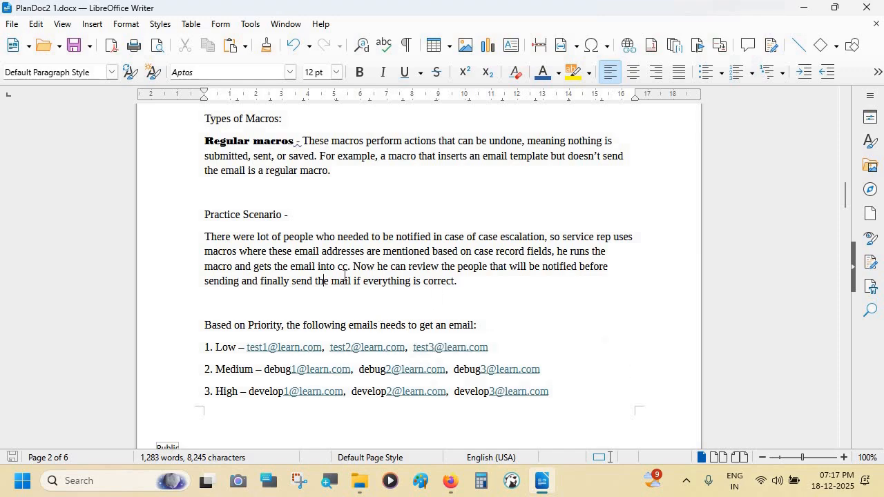
drag(353, 266, 294, 267)
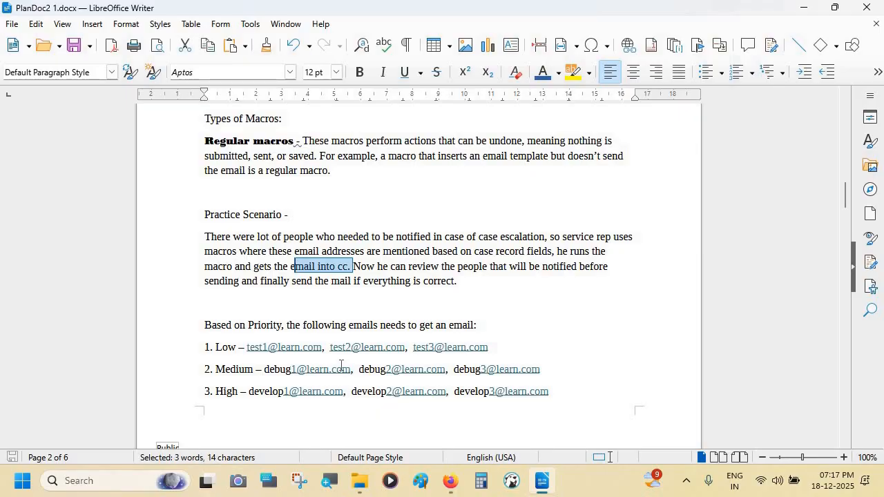
Step: Switch to Salesforce in Firefox, open Setup, search for "Email-" and open the Email-to-Case page
key(alt+Tab)
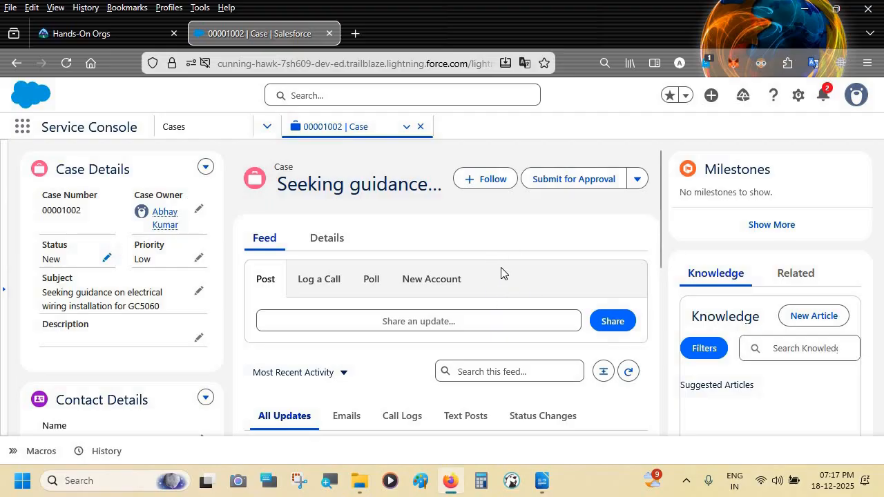
click(797, 96)
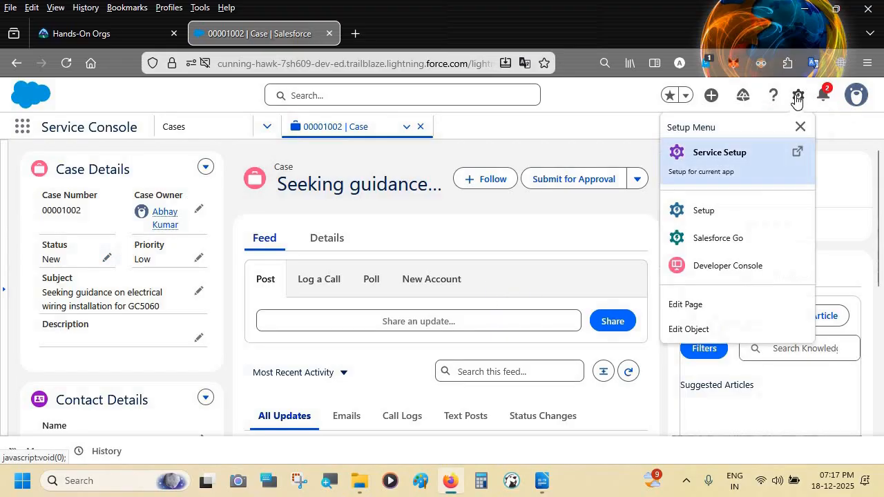
click(710, 210)
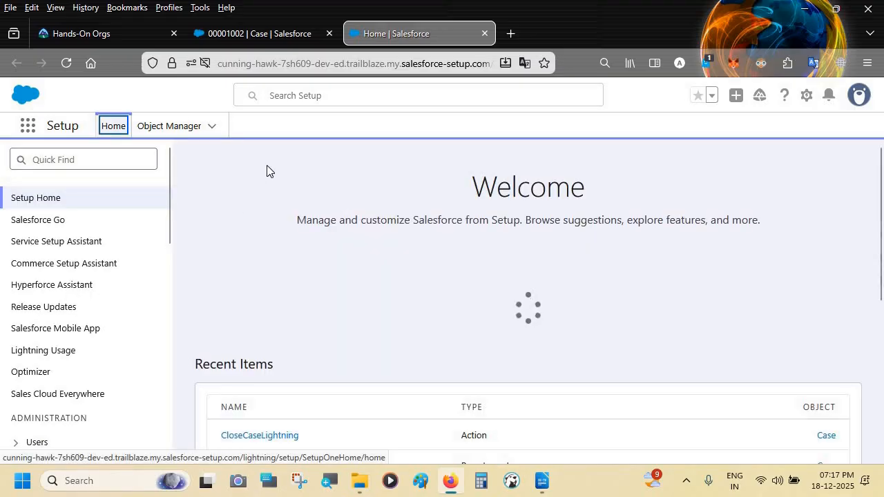
click(100, 166)
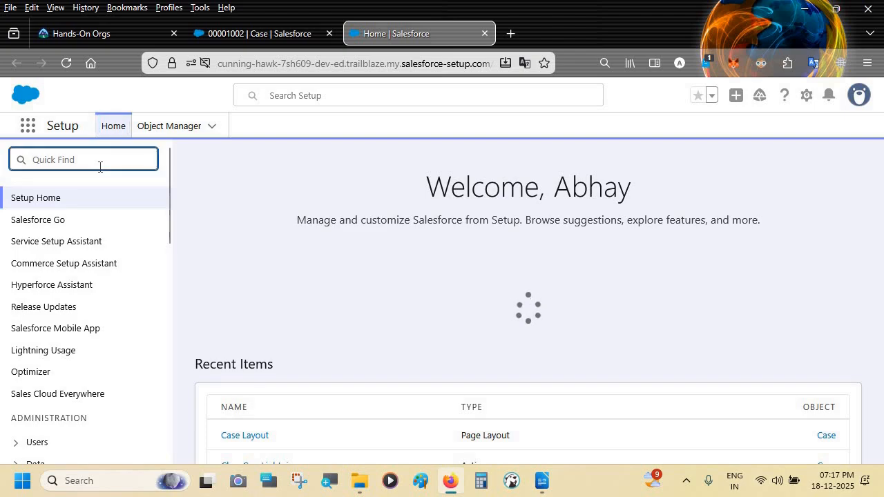
text(E)
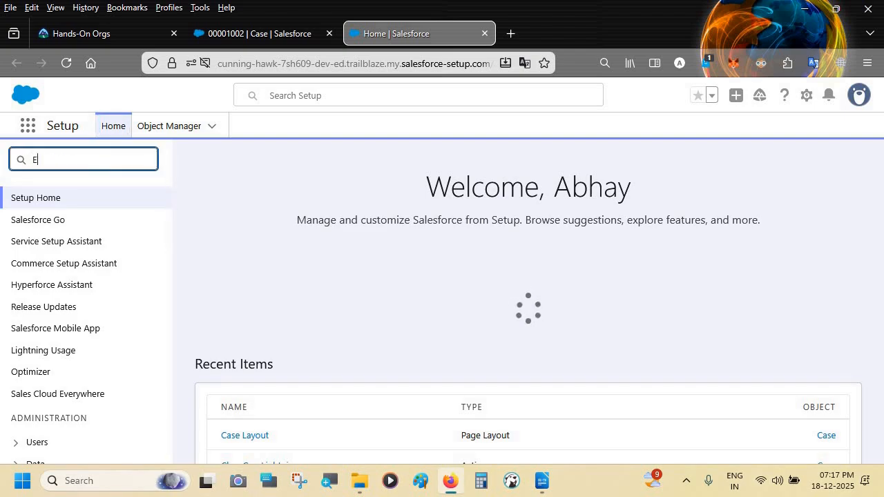
text(m)
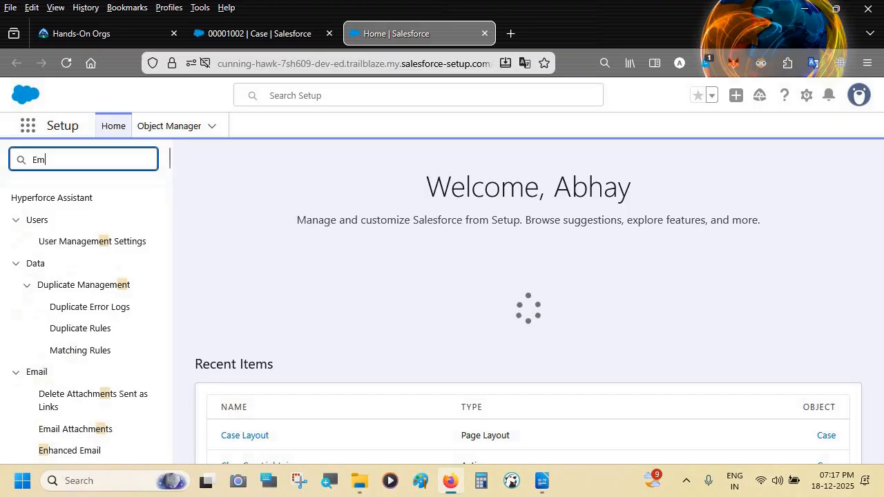
text(ail-)
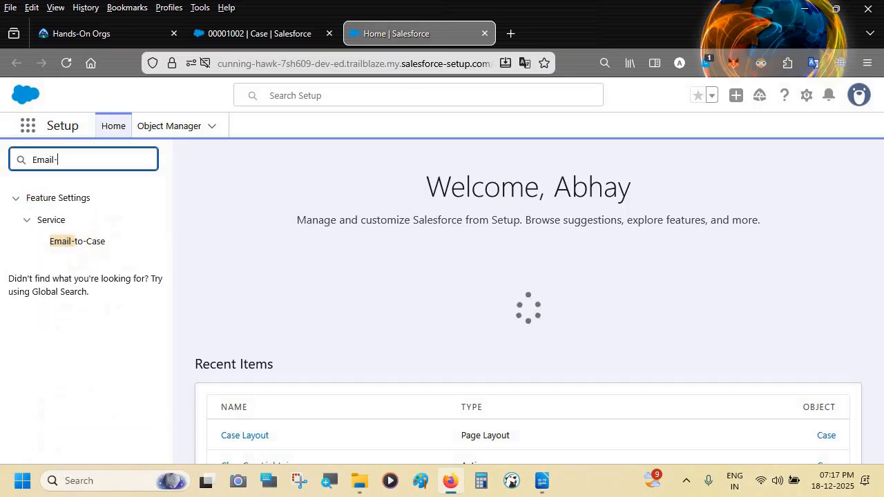
click(81, 245)
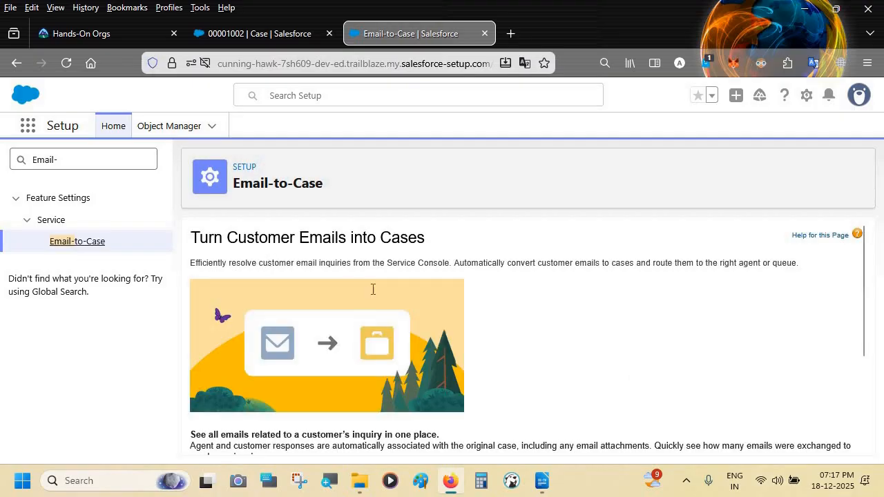
Step: Continue to the Email-to-Case settings, check the Enable Email-to-Case option in edit mode, and leave the editor
scroll(366, 317, down, 2)
click(206, 438)
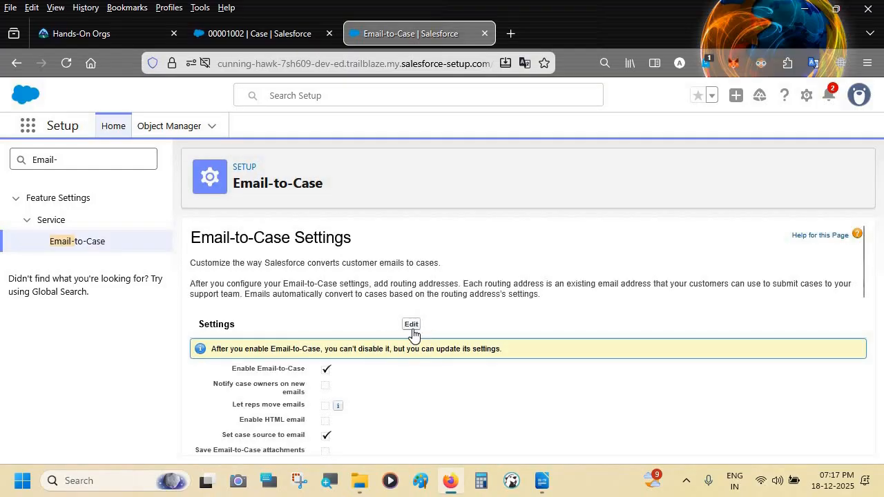
click(412, 327)
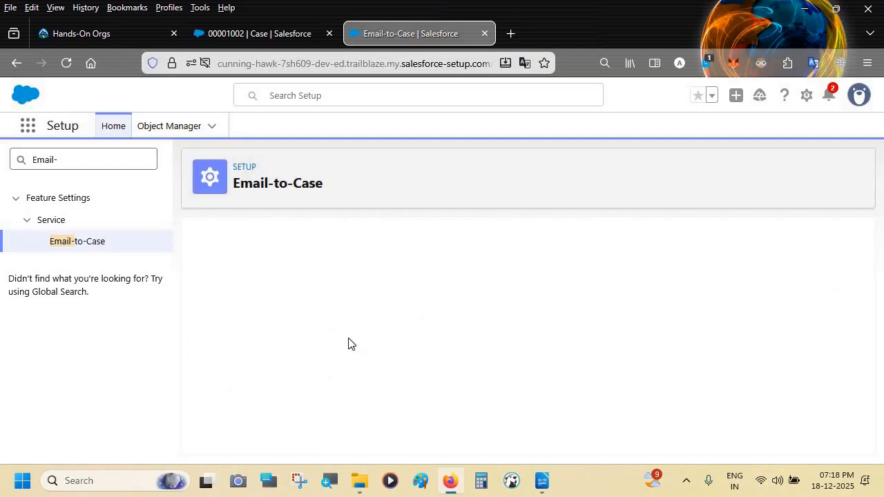
scroll(335, 314, down, 6)
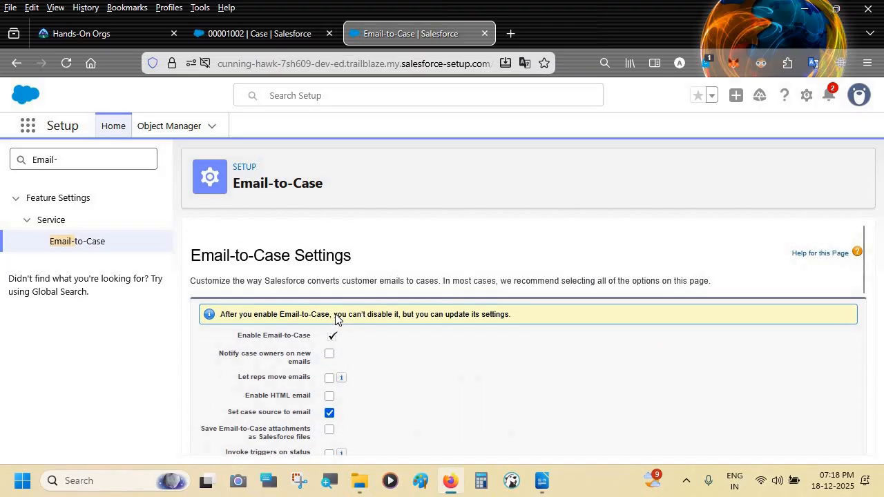
scroll(335, 316, down, 6)
click(403, 439)
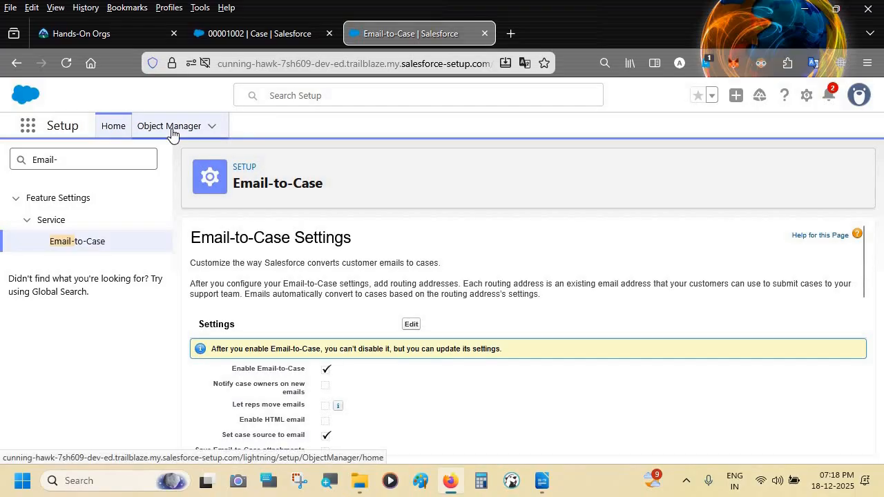
Step: Find the Case object in Object Manager and open its Case Layout page layout for editing
click(173, 128)
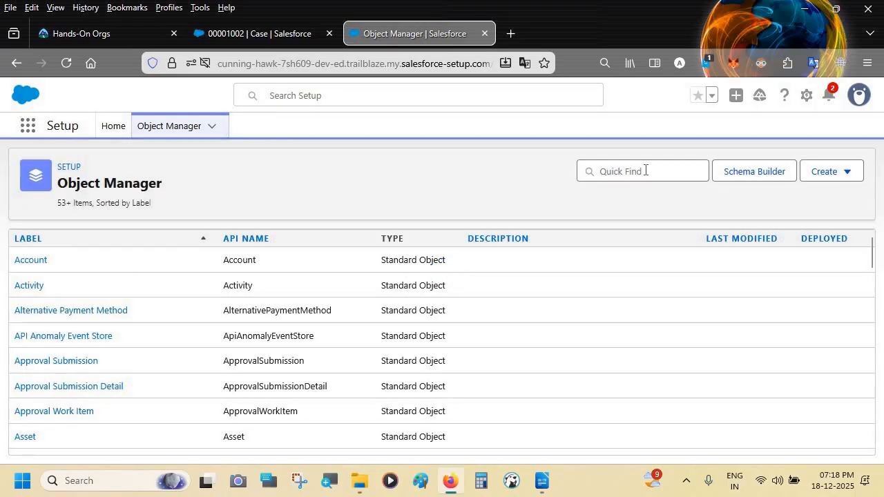
click(644, 170)
text(Ca)
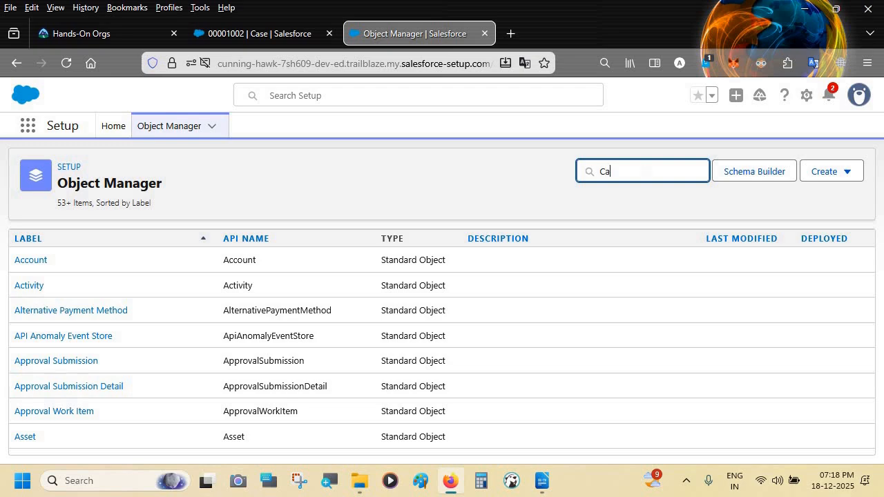
text(se)
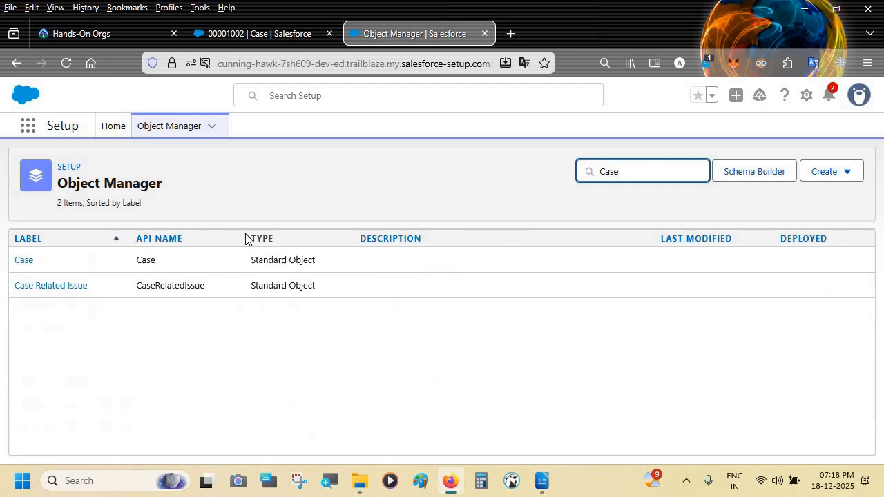
click(25, 265)
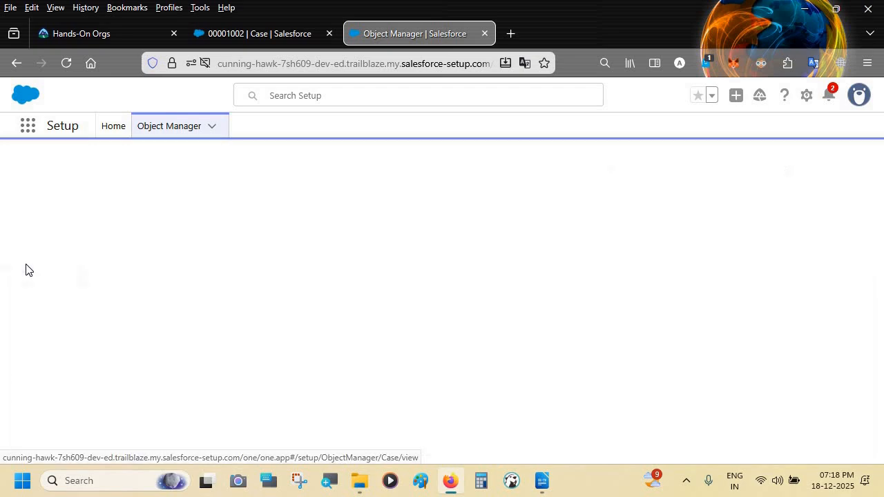
click(103, 265)
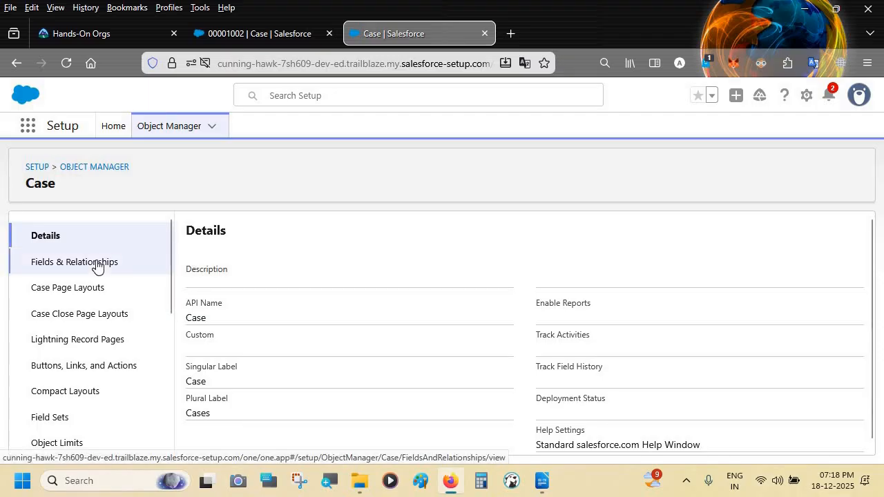
click(73, 295)
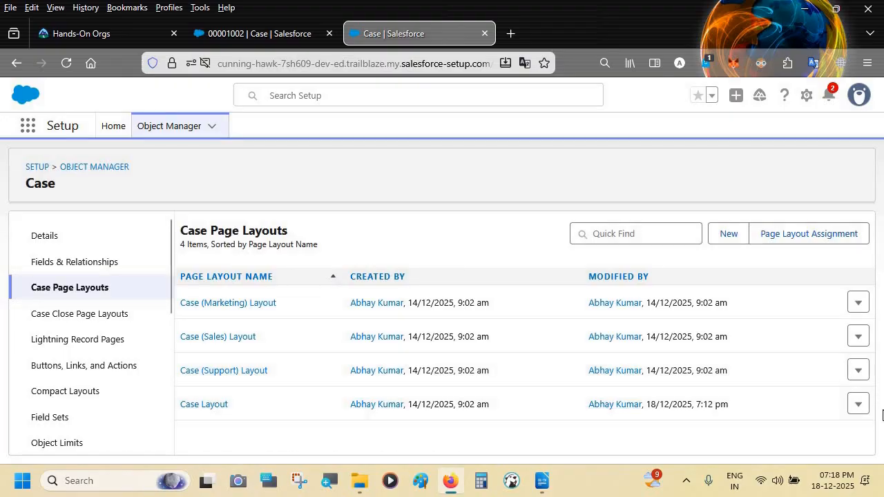
click(859, 405)
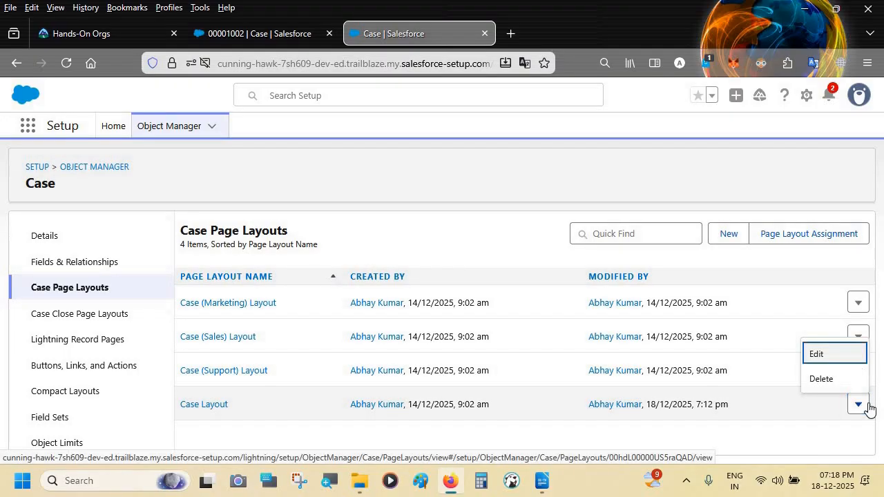
click(817, 354)
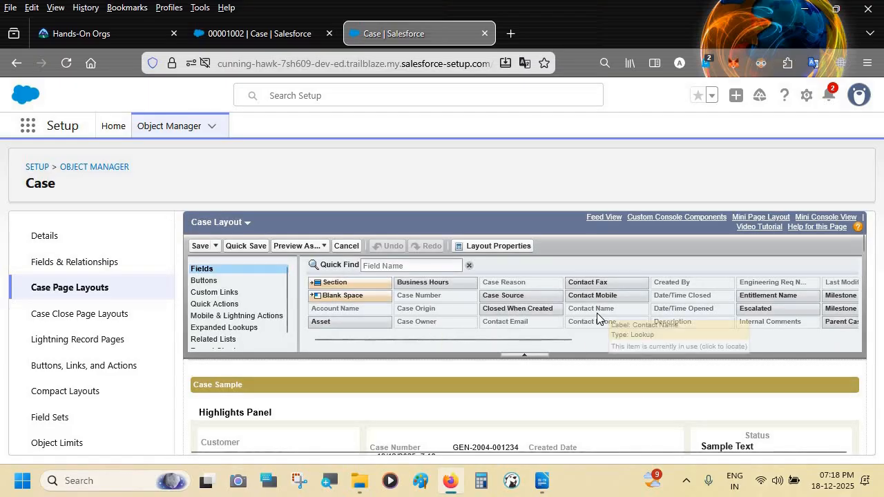
Step: Add the Email quick action after New Account in the Salesforce Mobile and Lightning Experience Actions and save the layout
click(250, 329)
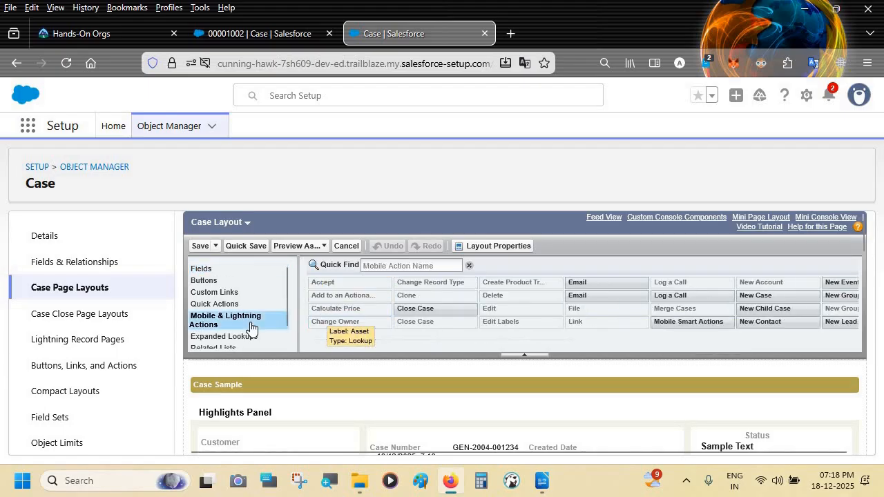
scroll(394, 428, down, 3)
scroll(397, 427, down, 3)
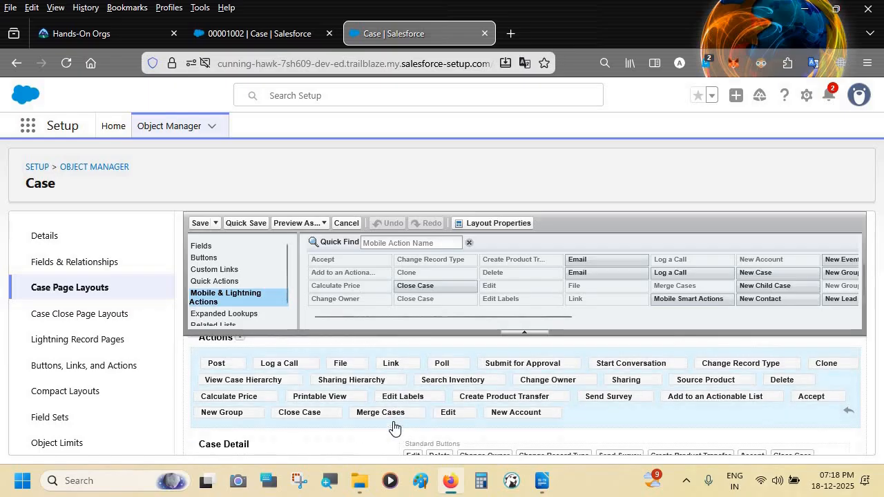
scroll(421, 426, up, 2)
scroll(430, 426, up, 1)
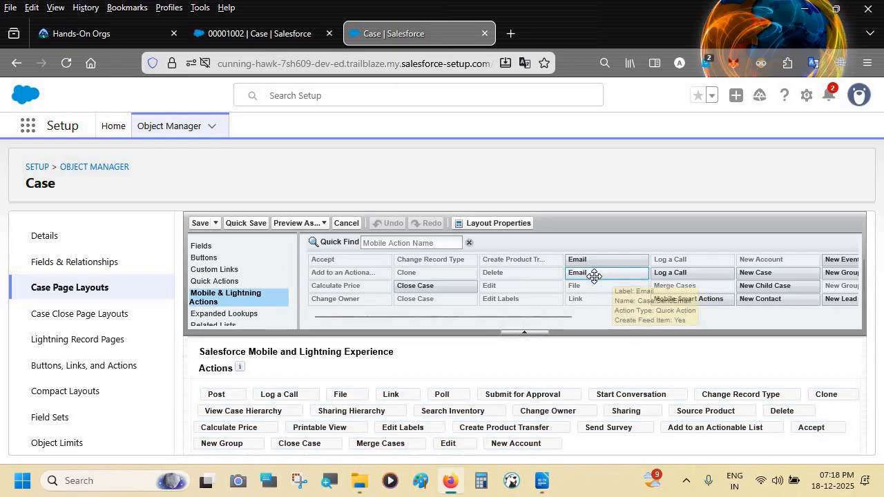
drag(594, 276, 582, 419)
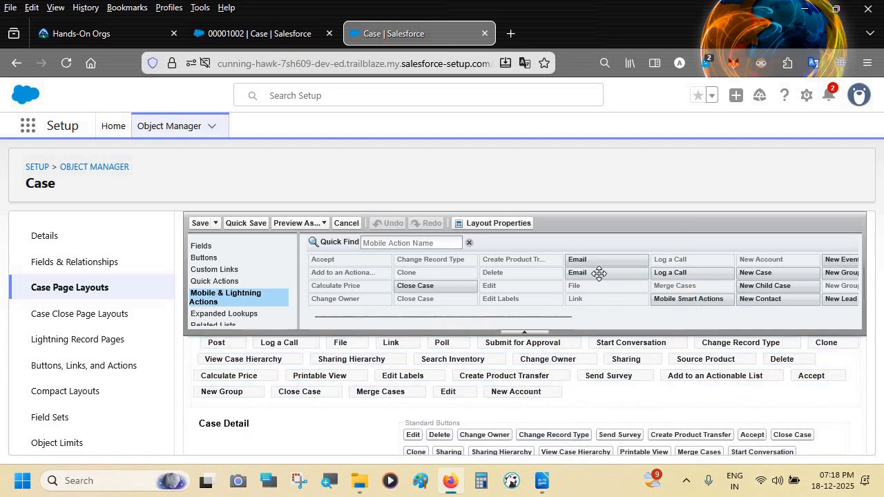
mouse_move(596, 273)
mouse_down()
mouse_move(584, 418)
mouse_move(570, 389)
mouse_up()
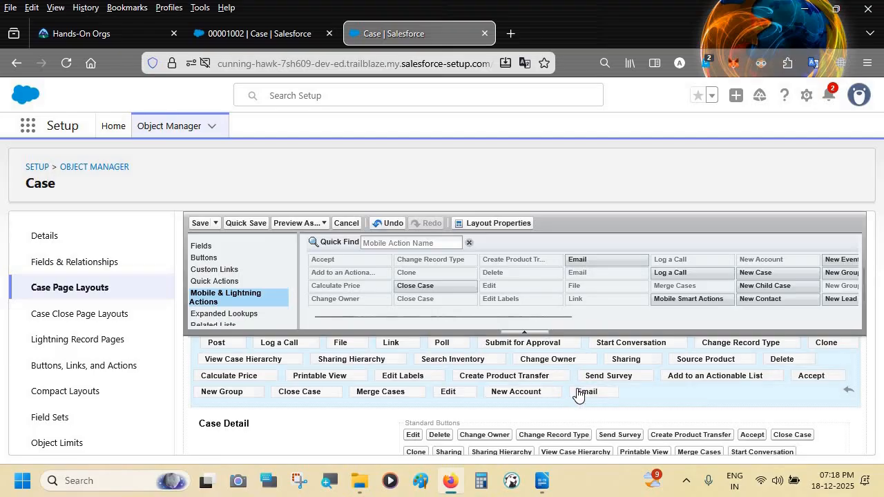
click(248, 223)
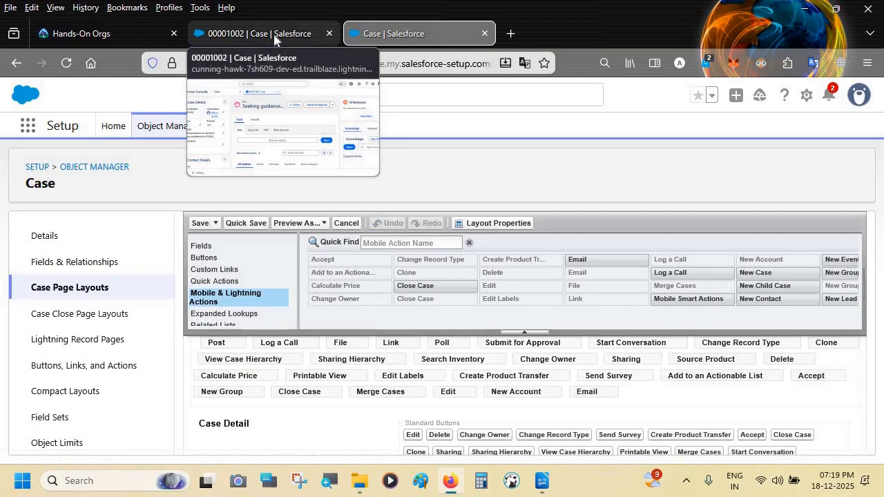
Step: Reload the case record page, check the Email action in the Case Layout editor, and return to the case
click(273, 34)
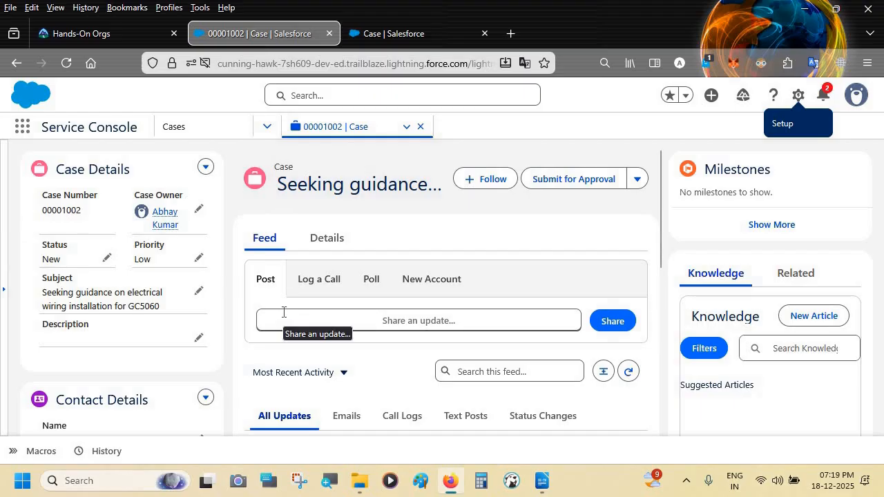
key(F5)
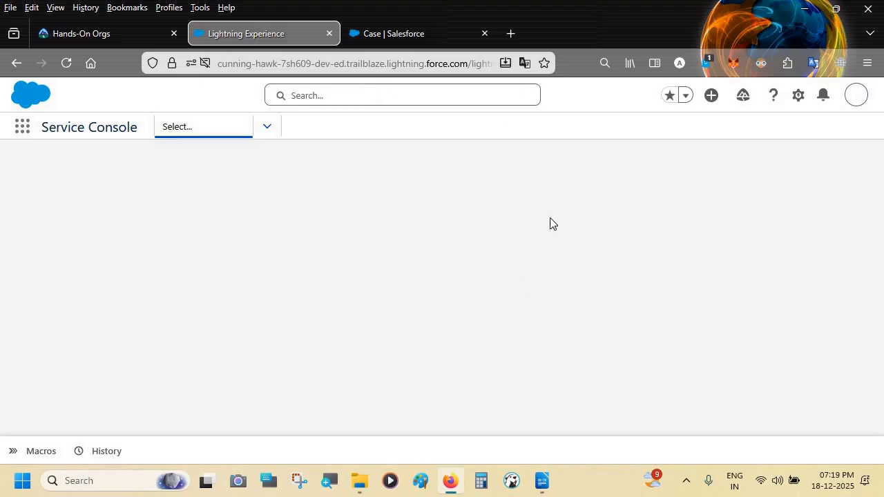
click(415, 36)
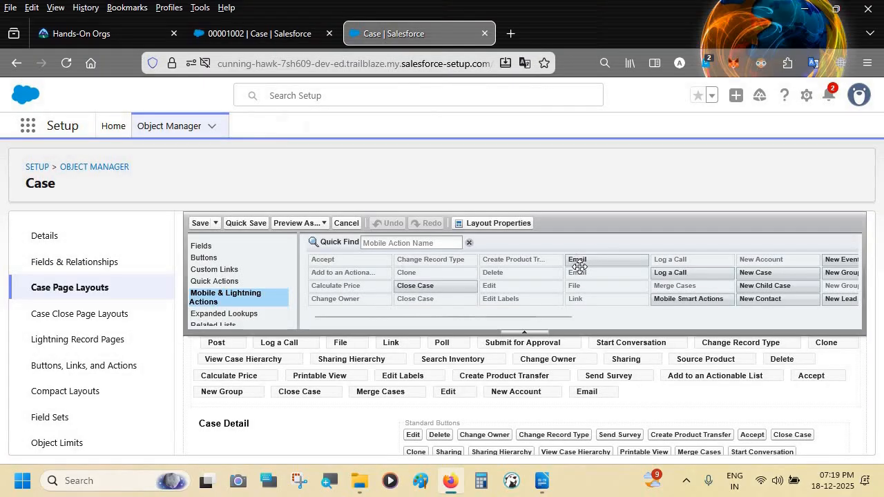
click(278, 33)
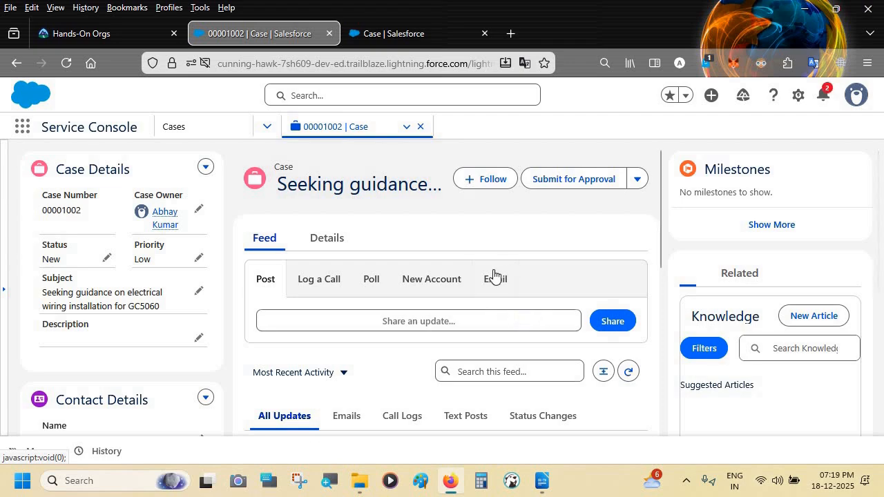
Step: Open the Email action in the case feed, look over the email composer, and show its Cc field
click(493, 276)
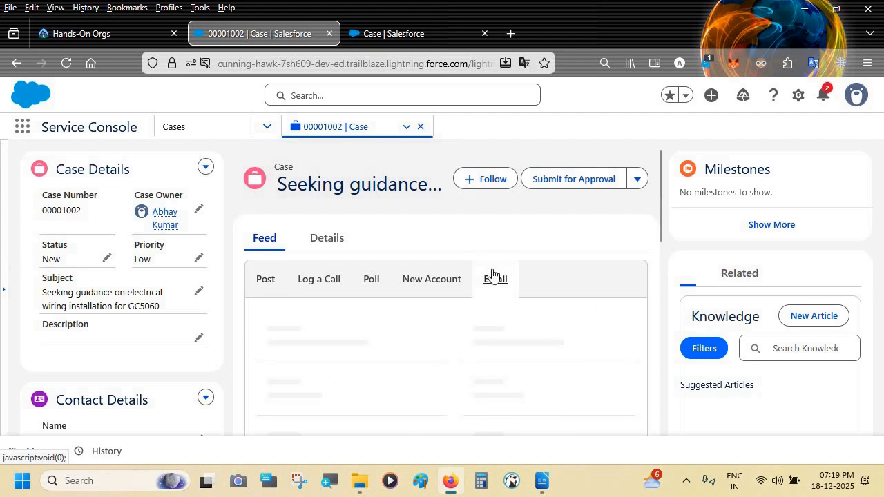
scroll(492, 276, down, 3)
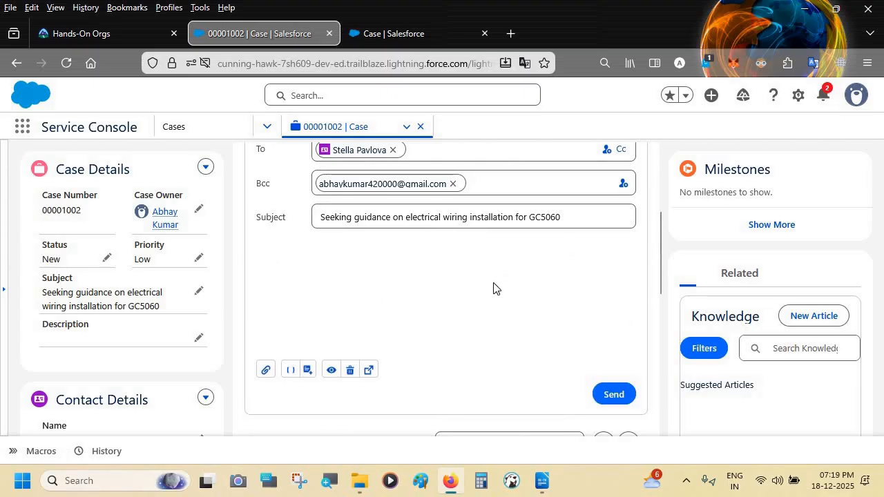
scroll(493, 288, up, 3)
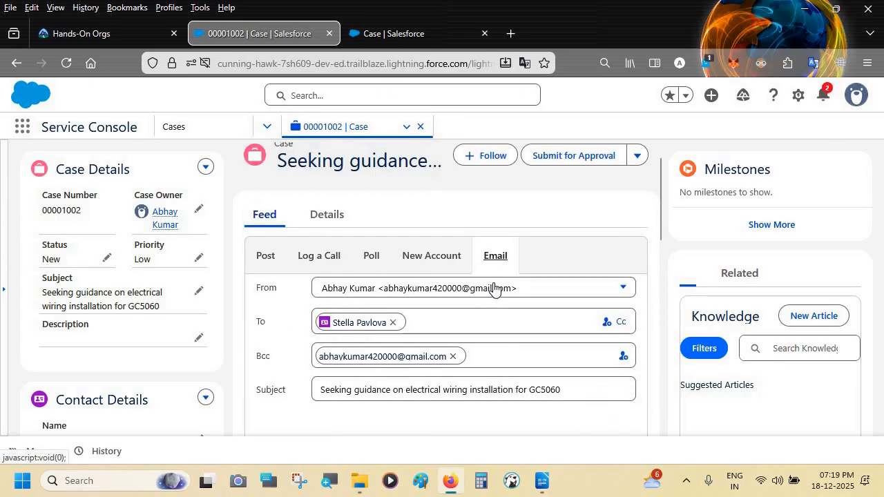
scroll(492, 288, down, 1)
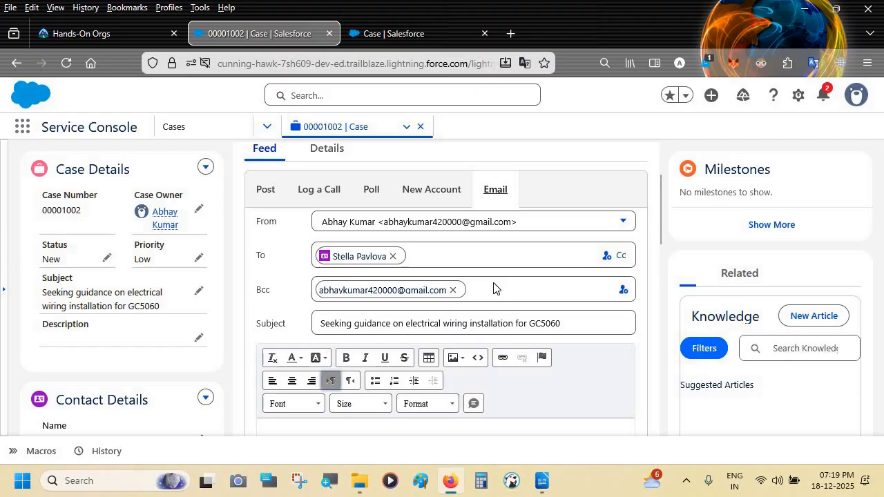
click(621, 256)
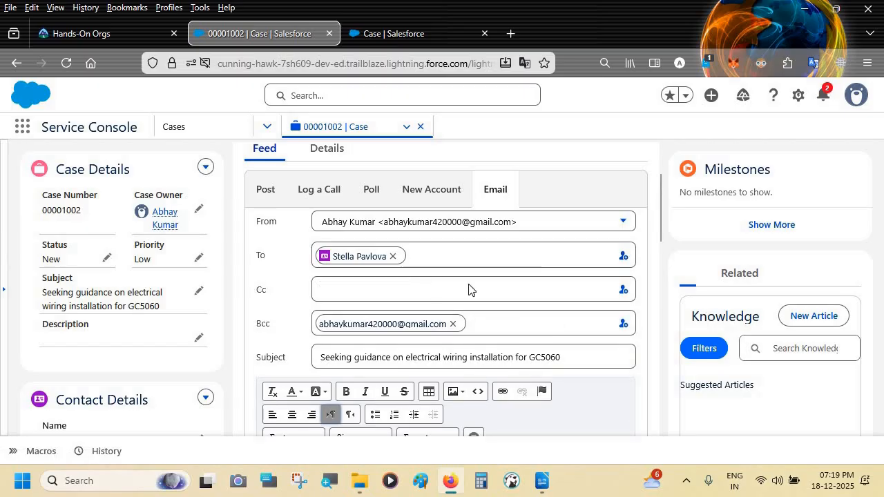
Step: Set the status of the open case to Escalated and save the case
click(106, 259)
click(80, 296)
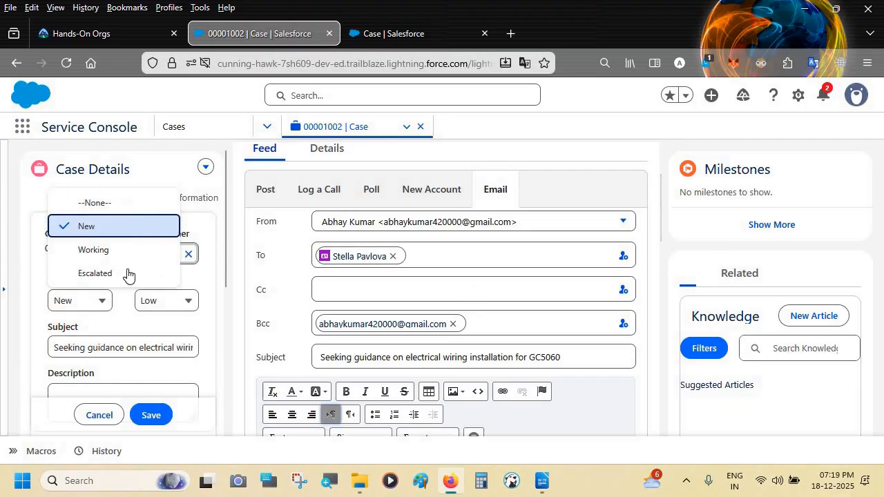
click(102, 274)
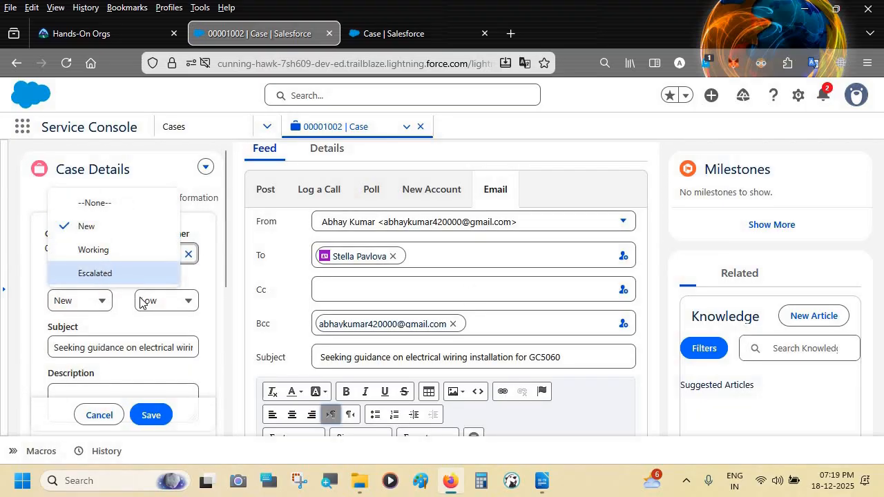
click(150, 415)
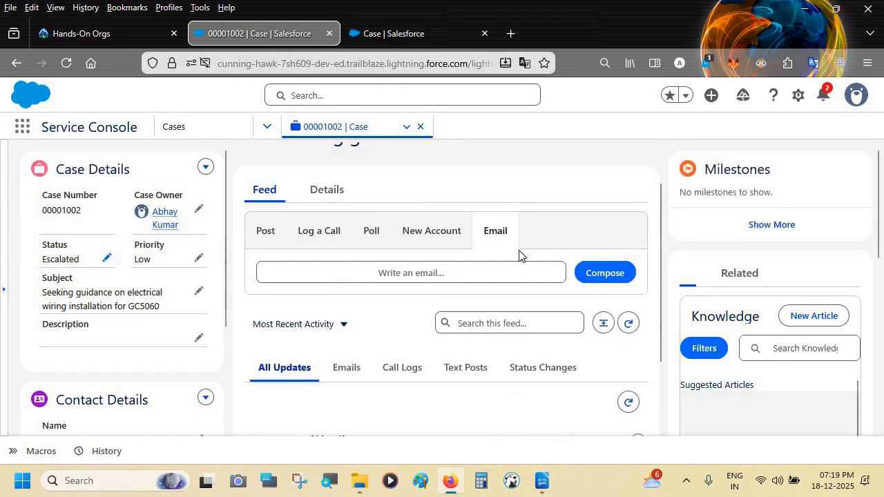
Step: Reopen the email composer in the case feed, show its Cc field, and look over the email fields
click(509, 242)
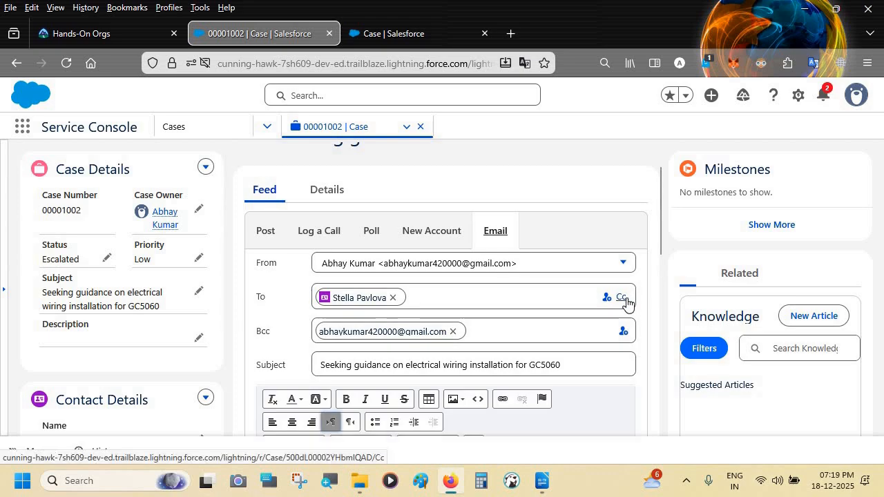
click(621, 298)
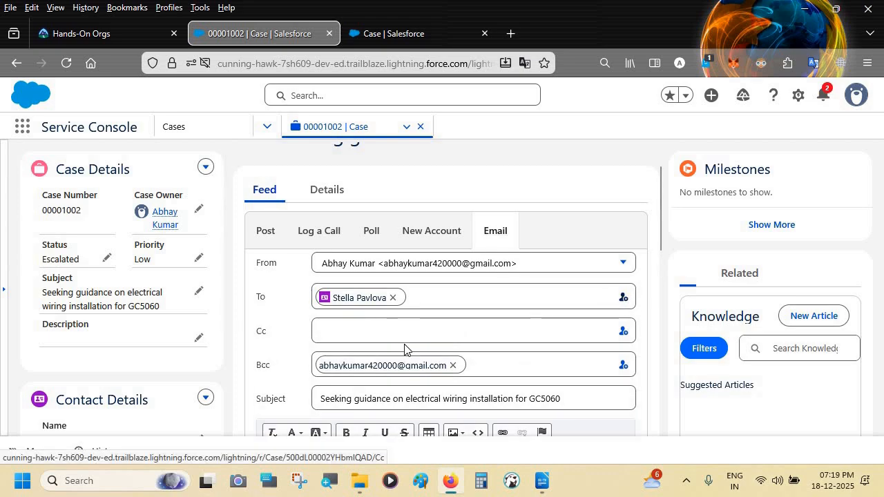
click(338, 340)
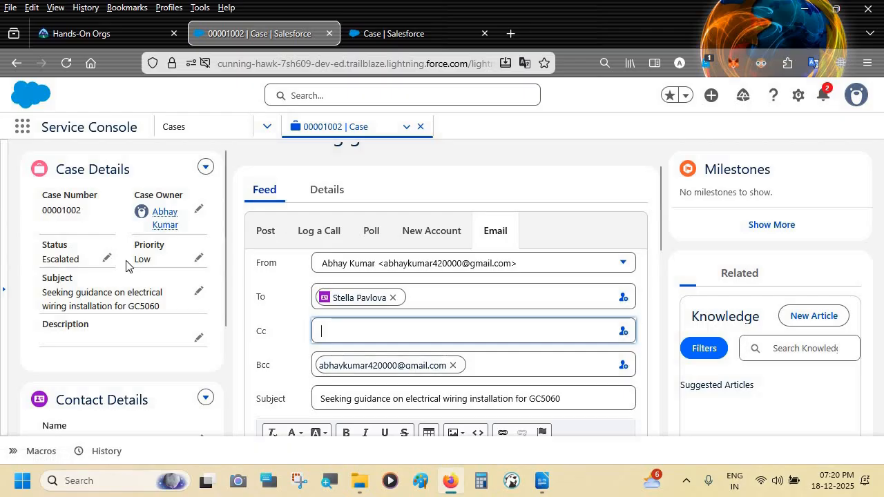
click(621, 222)
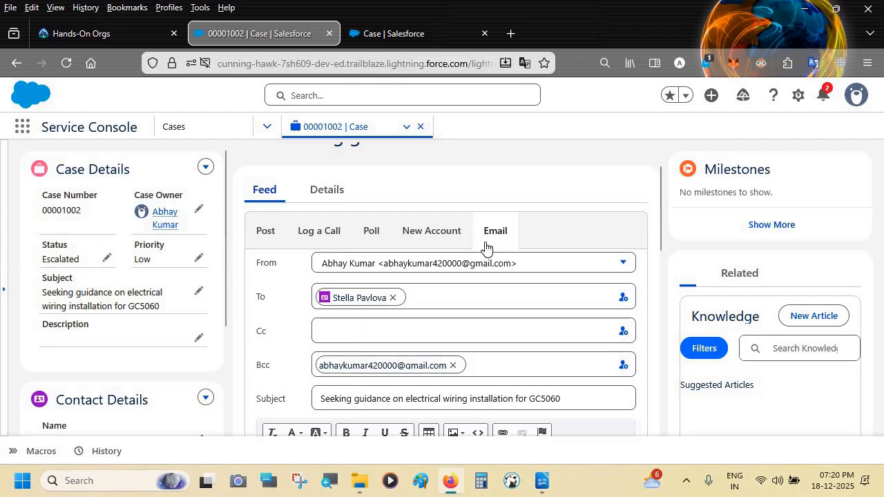
scroll(305, 296, down, 1)
scroll(306, 296, up, 2)
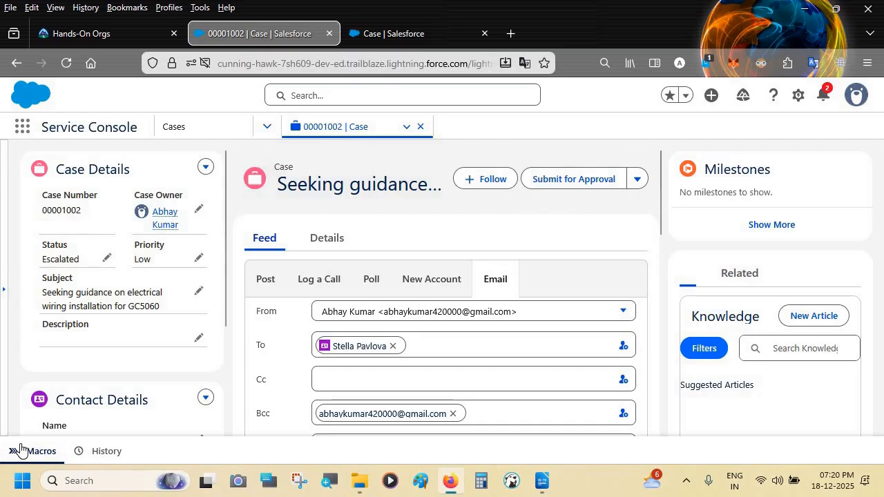
Step: Create and save a macro named Email CC Fill that applies to Case
click(20, 450)
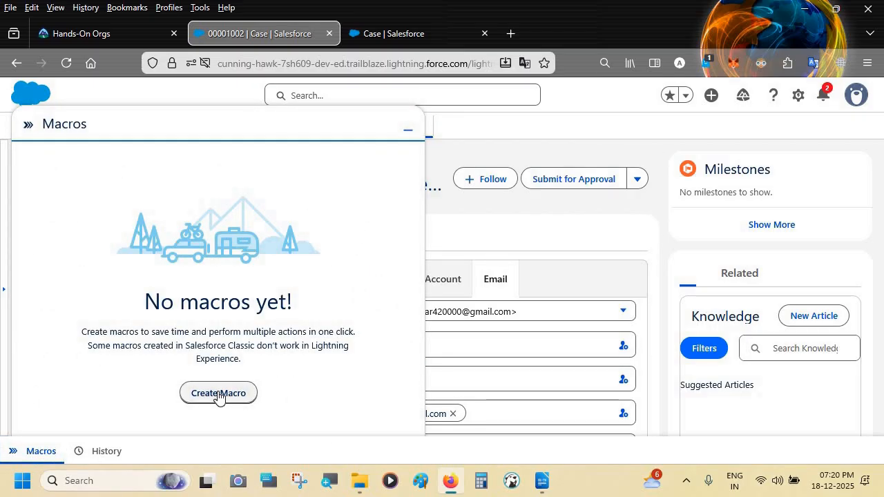
click(218, 393)
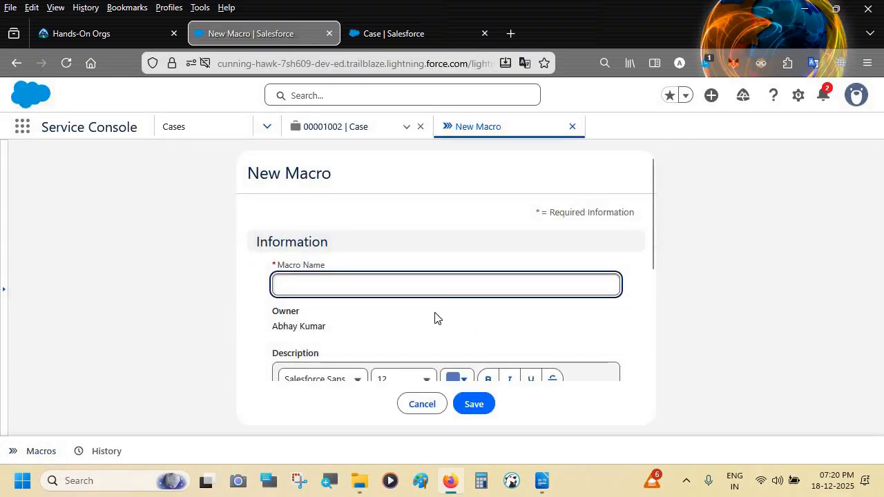
scroll(436, 317, down, 1)
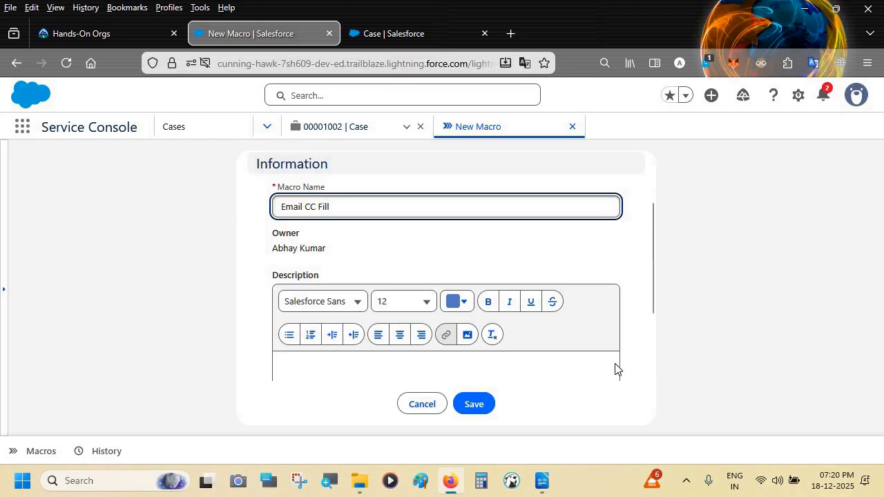
scroll(616, 370, down, 3)
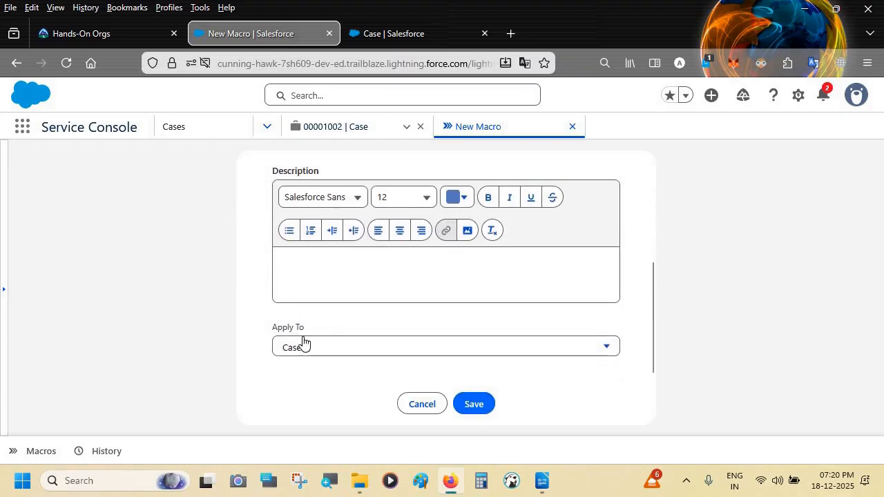
click(474, 405)
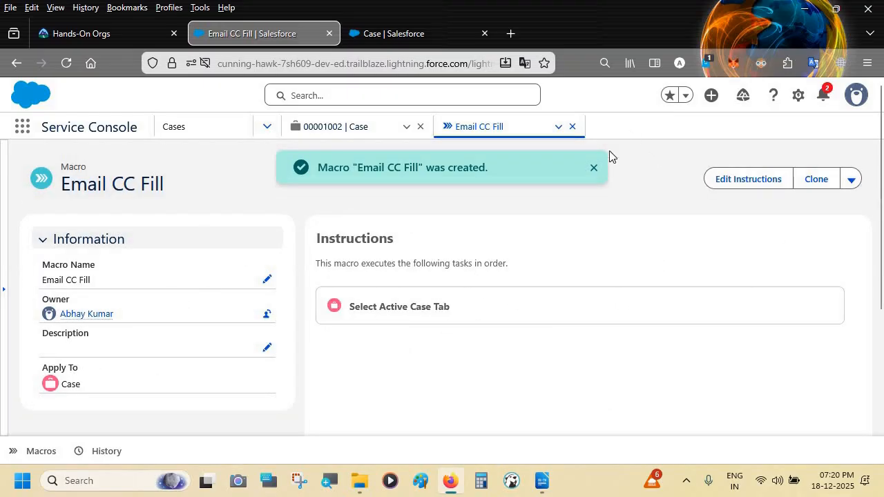
click(595, 168)
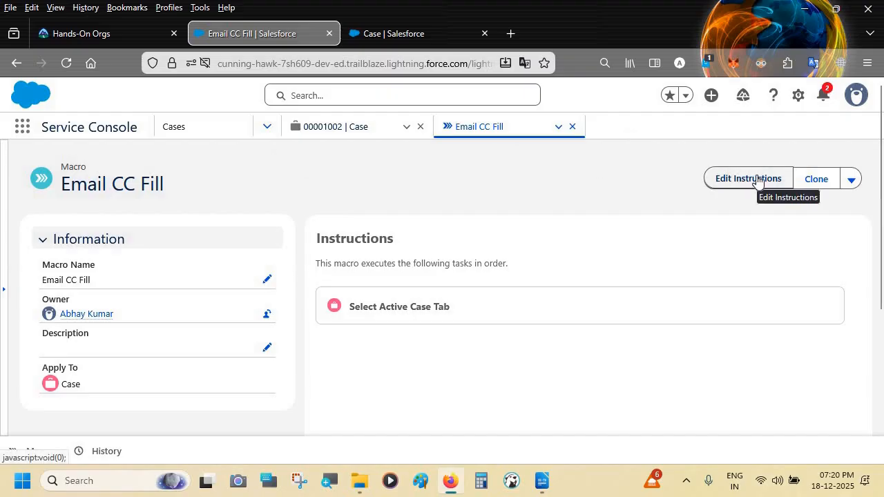
Step: Check the priority-based email list in the LibreOffice Writer plan document, and open the Email CC Fill macro's instructions for editing in Firefox
click(542, 414)
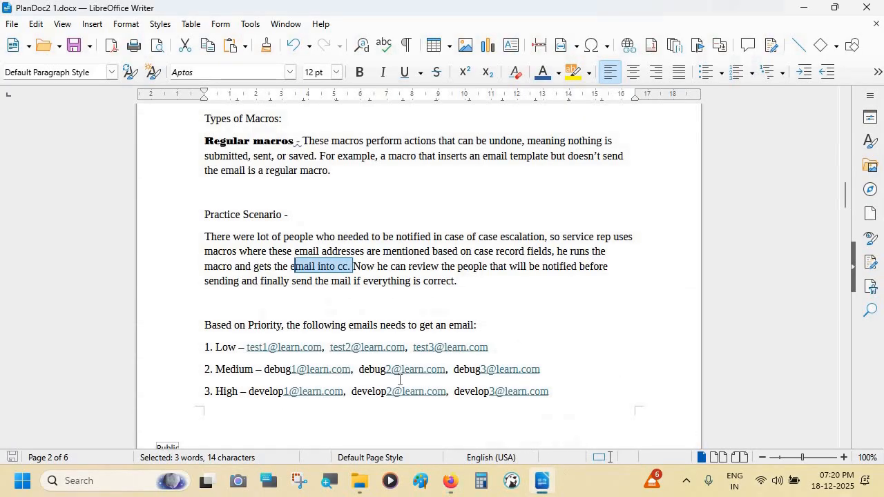
key(alt+Tab)
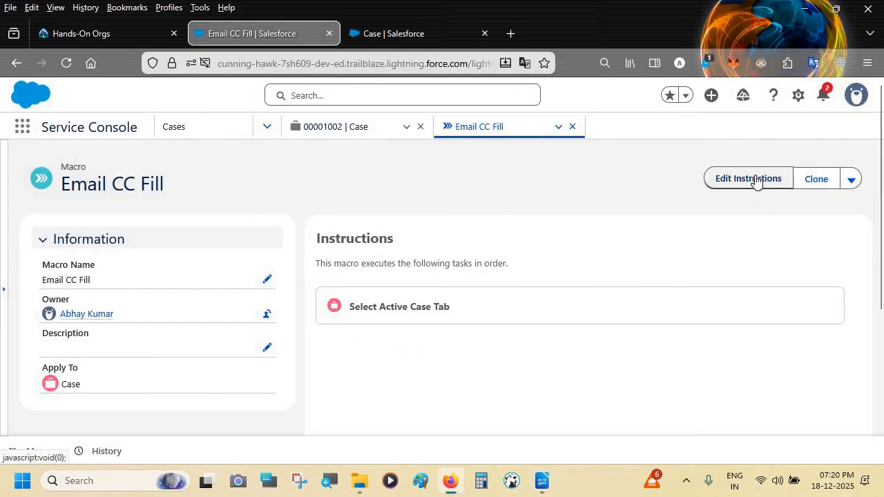
click(756, 181)
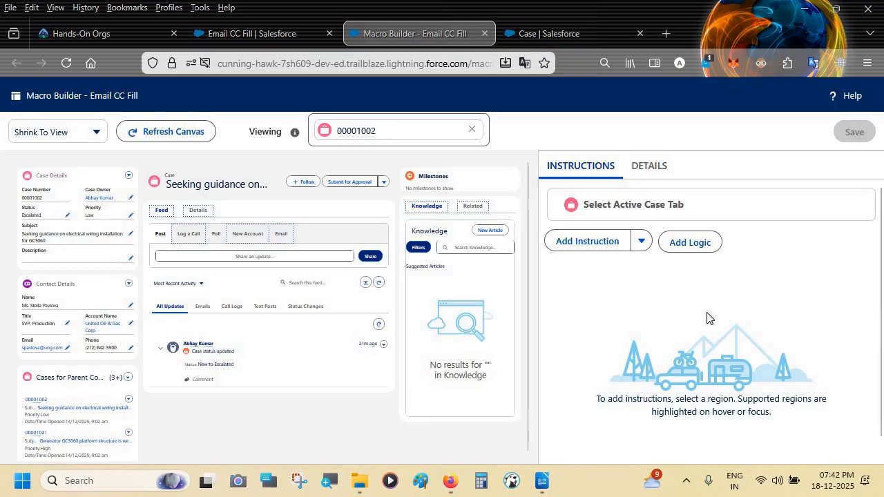
Step: Add an IF logic block after Select Active Case Tab and start a new condition in it
click(695, 243)
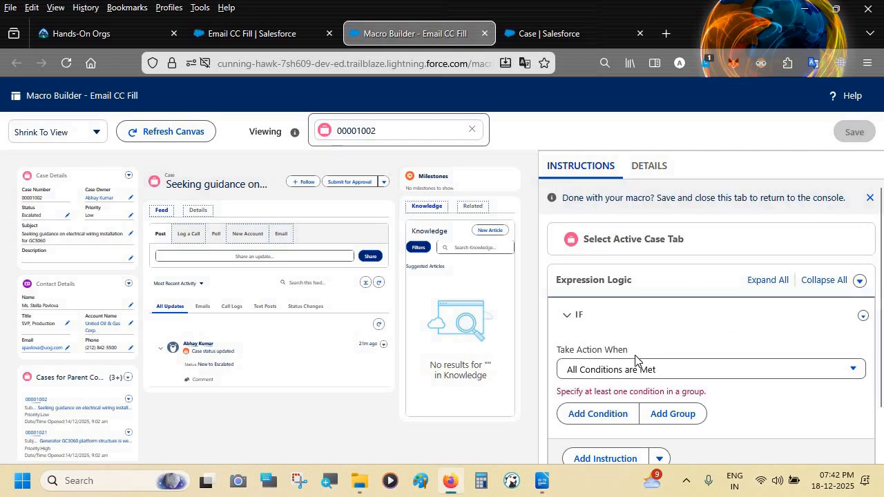
scroll(635, 357, down, 2)
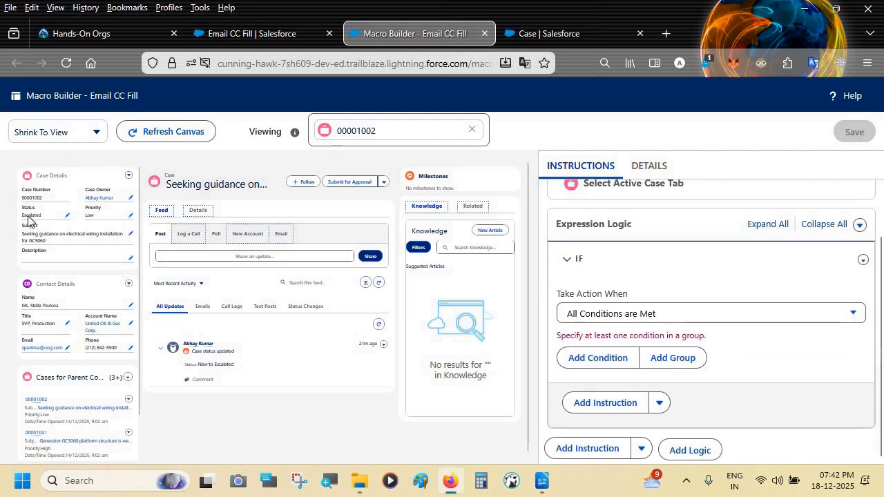
click(604, 365)
scroll(605, 363, down, 2)
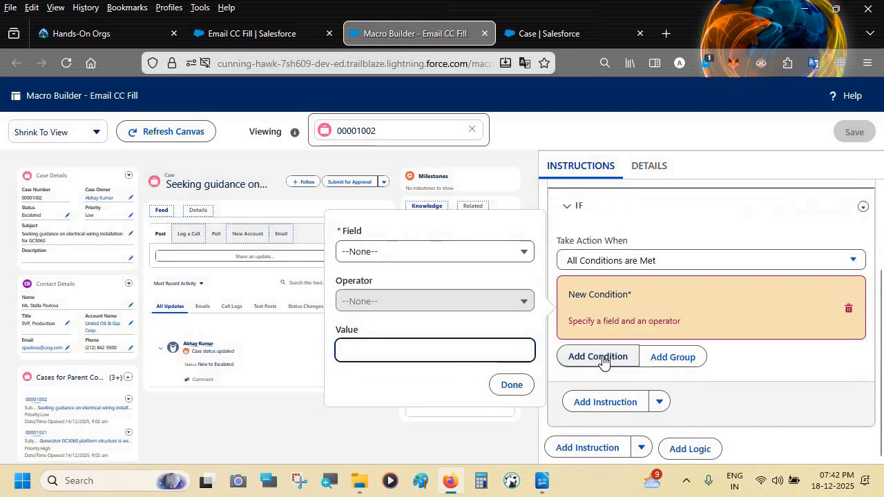
Step: Define the IF block's first condition as Status equals Escalated
click(431, 253)
click(429, 252)
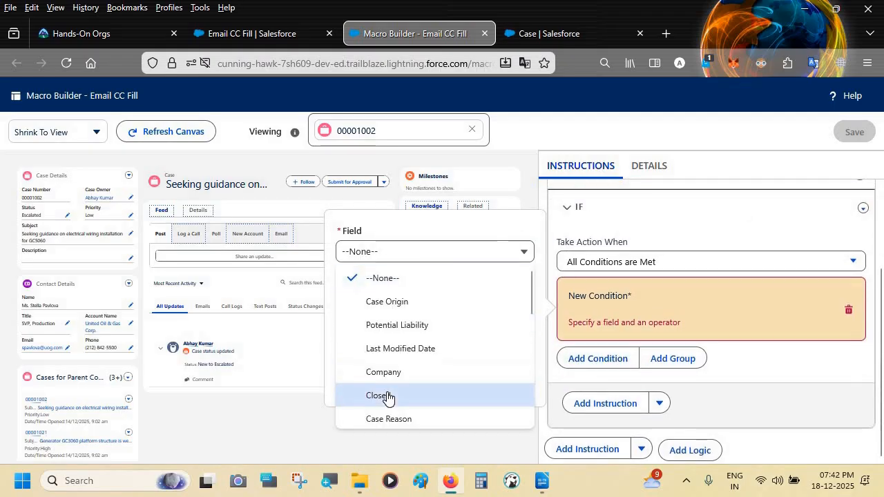
scroll(387, 398, down, 2)
scroll(388, 398, down, 3)
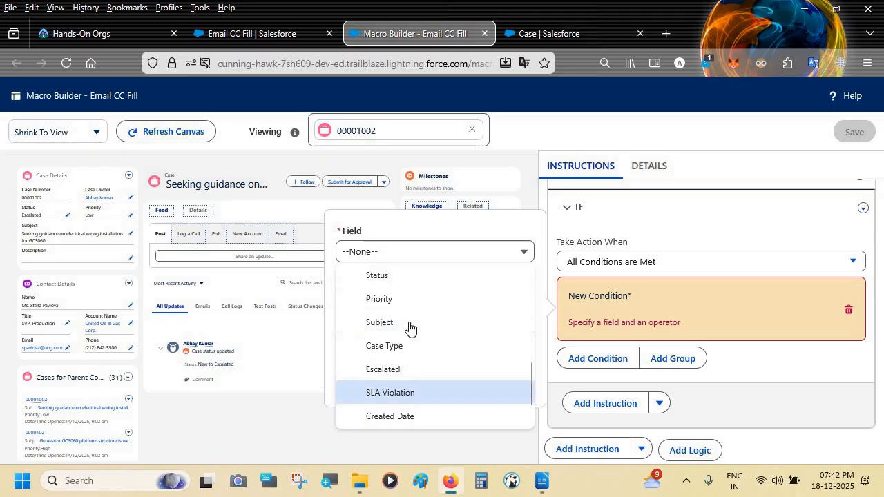
scroll(410, 290, up, 1)
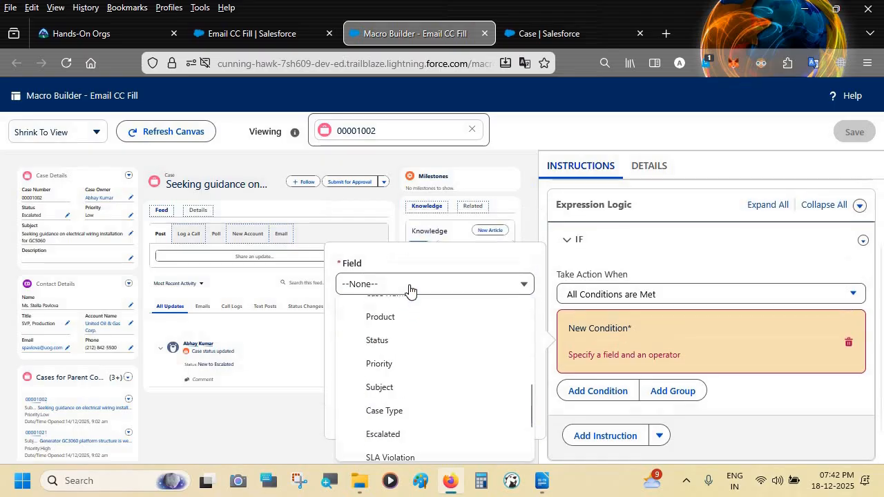
click(406, 350)
click(390, 336)
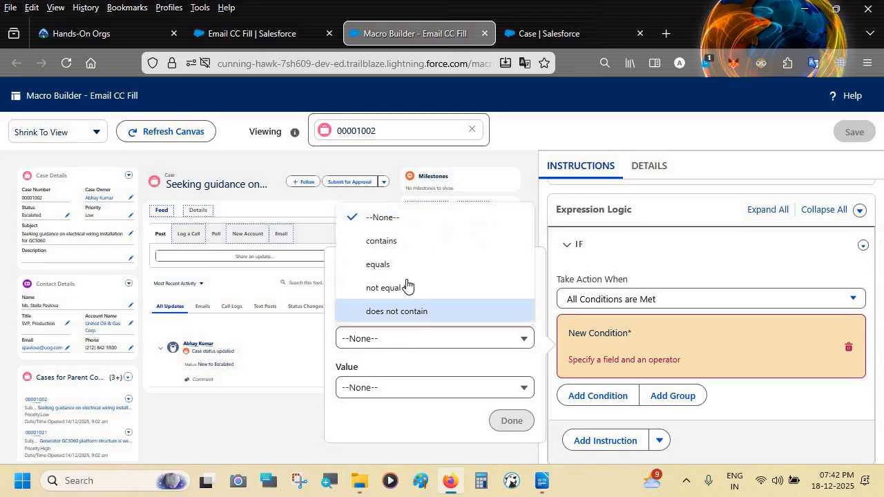
click(408, 266)
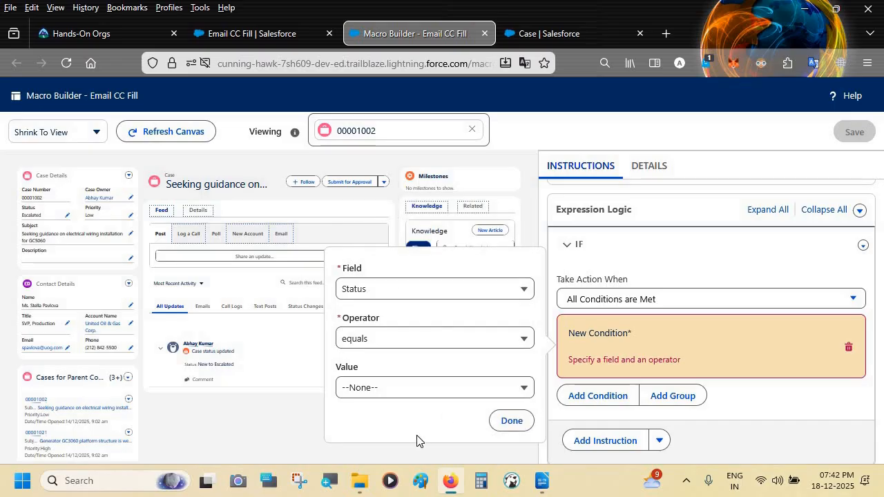
click(426, 388)
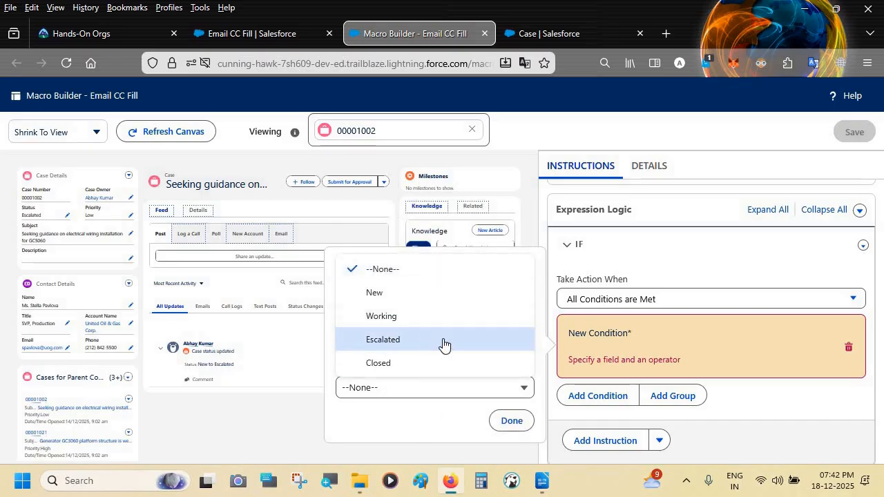
click(445, 340)
click(512, 421)
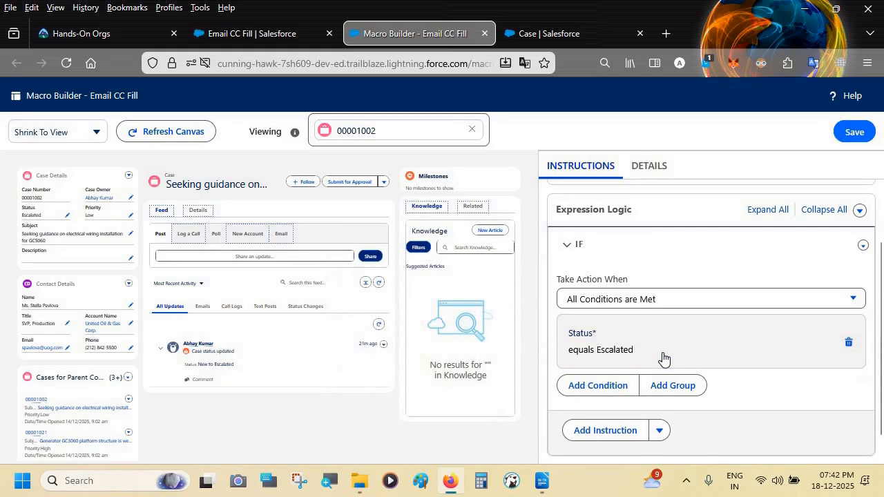
Step: Add a second condition to the IF block requiring Priority equals Low
scroll(687, 235, down, 1)
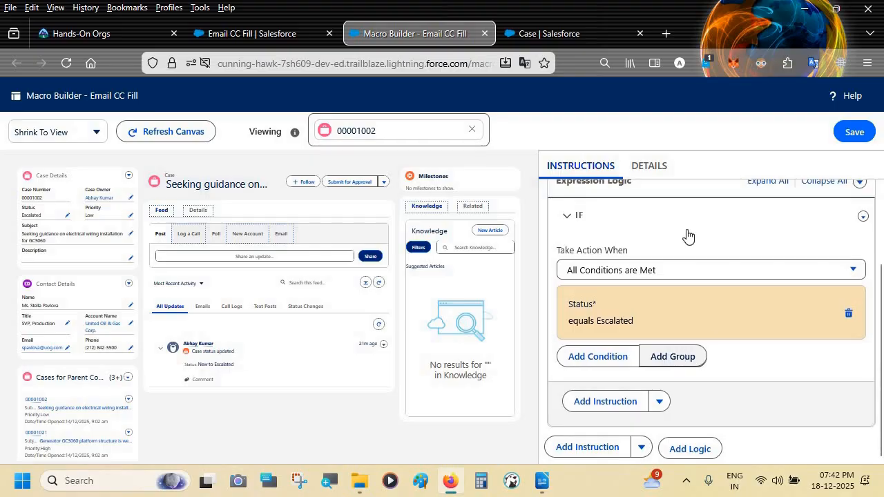
click(600, 370)
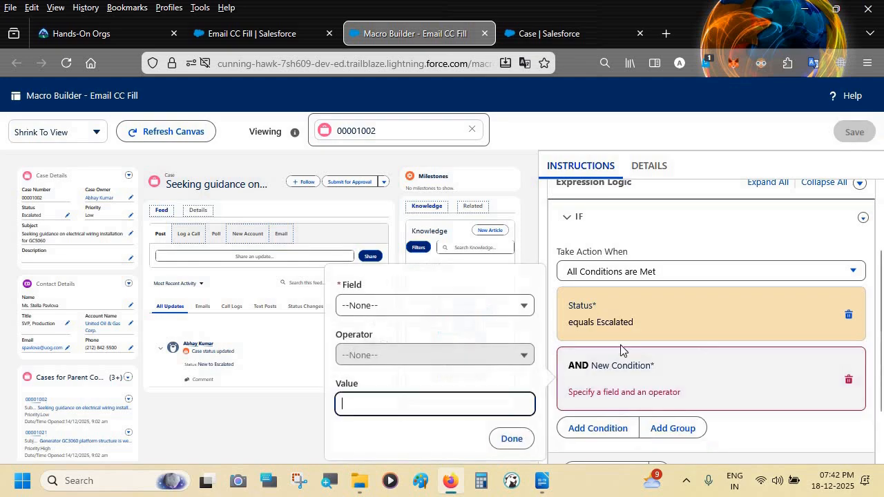
click(489, 304)
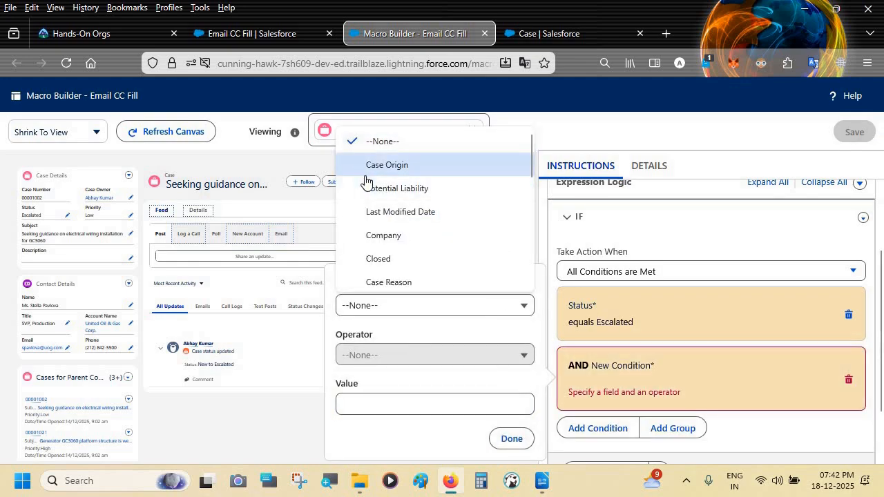
key(Down)
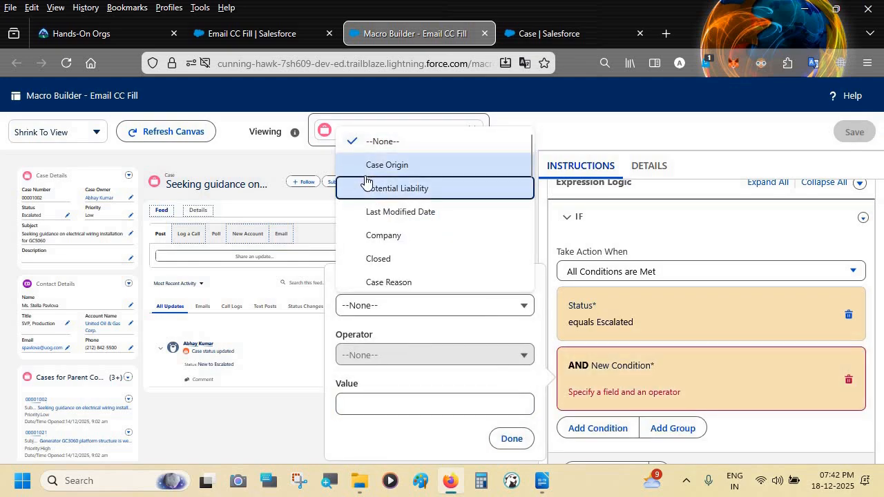
scroll(383, 225, down, 5)
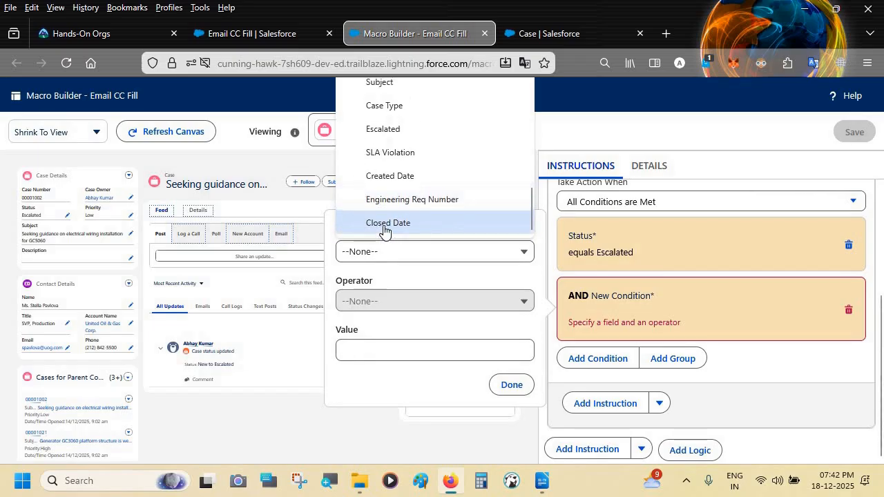
scroll(384, 228, up, 5)
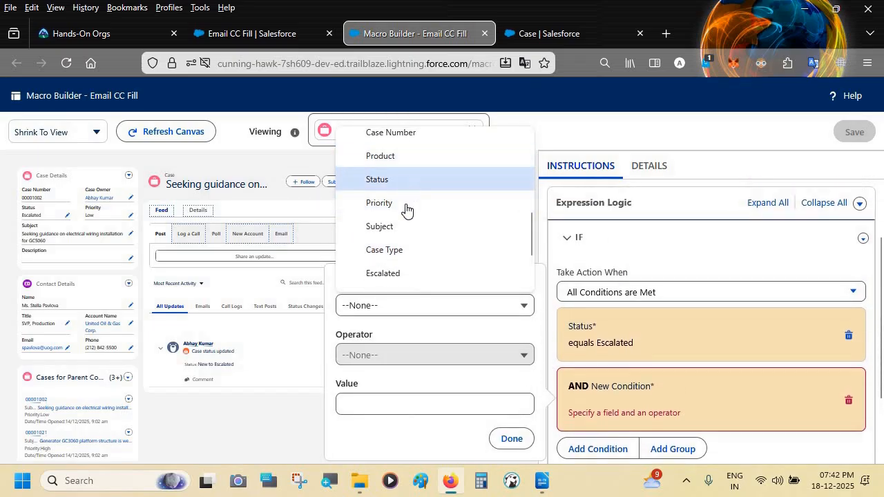
click(405, 204)
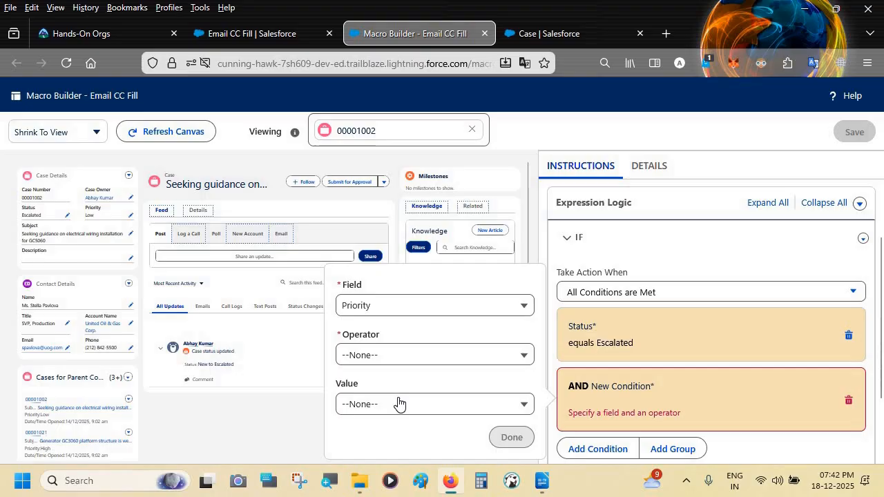
click(397, 403)
click(394, 382)
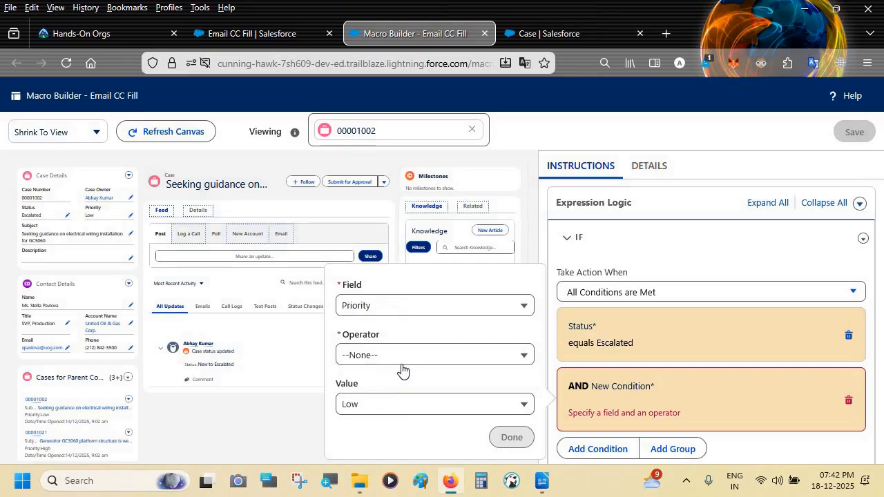
click(400, 357)
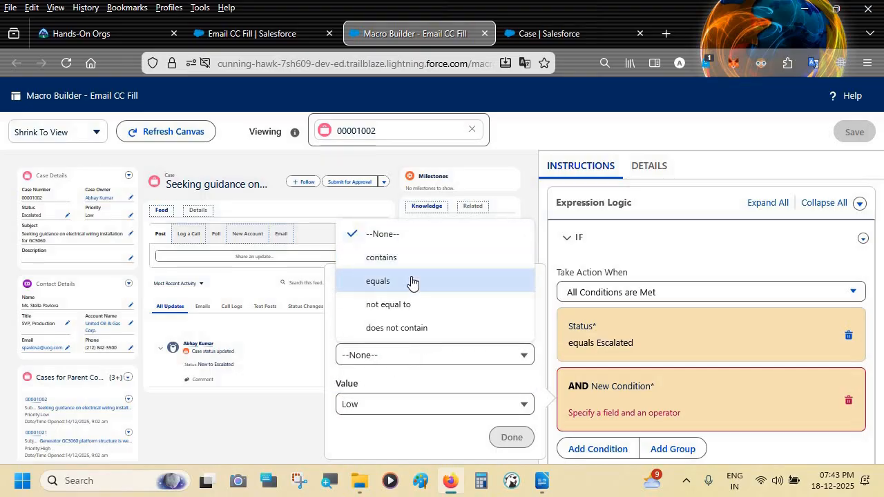
click(410, 281)
click(511, 437)
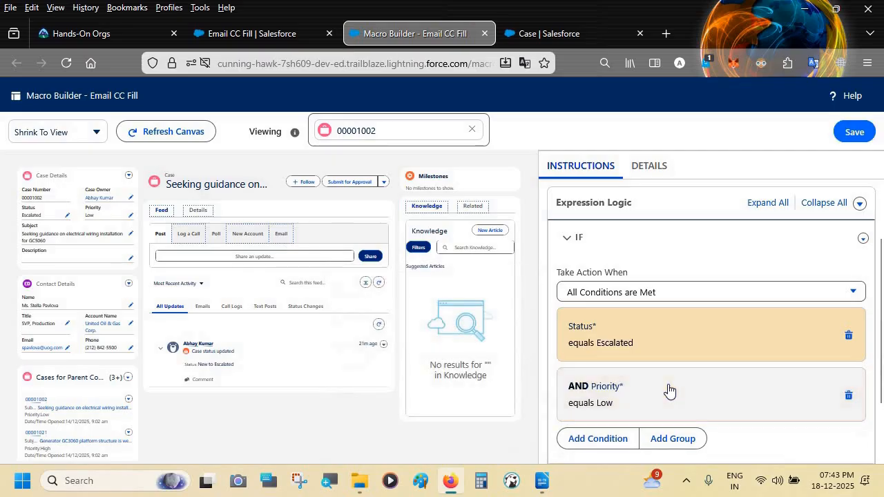
Step: Check the Low-priority recipients in the LibreOffice Writer plan document, and return to the Macro Builder in Firefox
scroll(668, 390, down, 2)
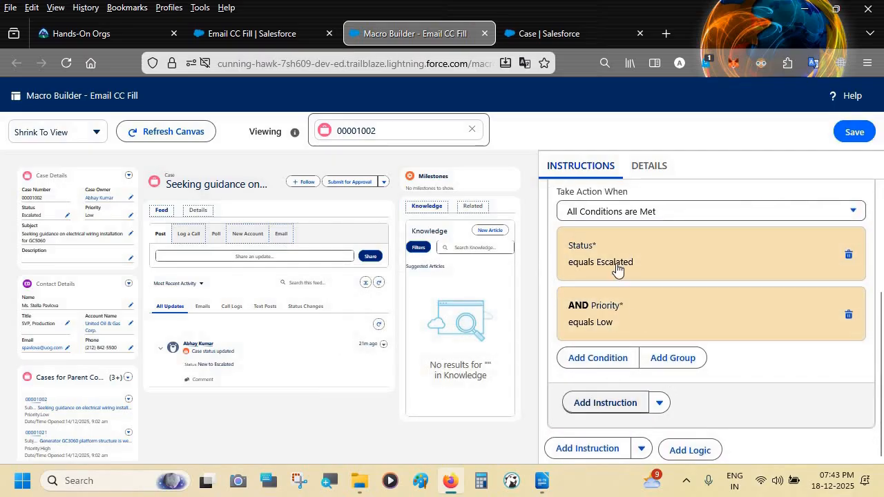
click(542, 481)
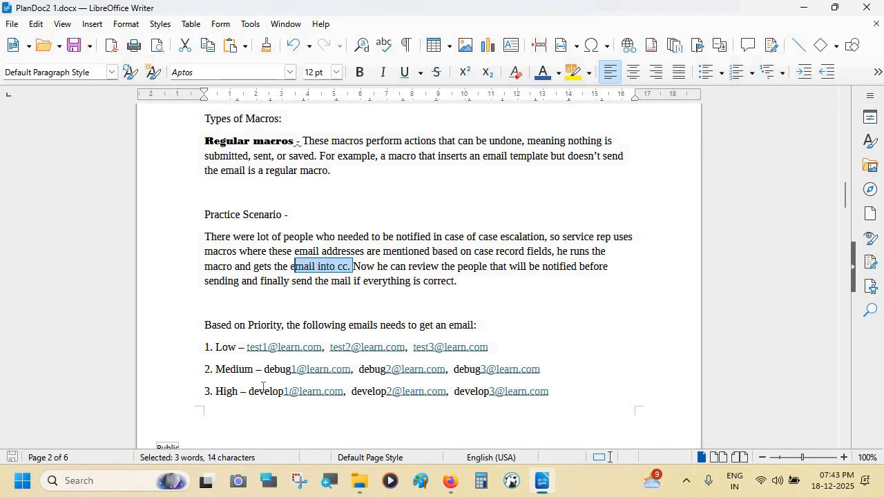
drag(209, 348, 239, 348)
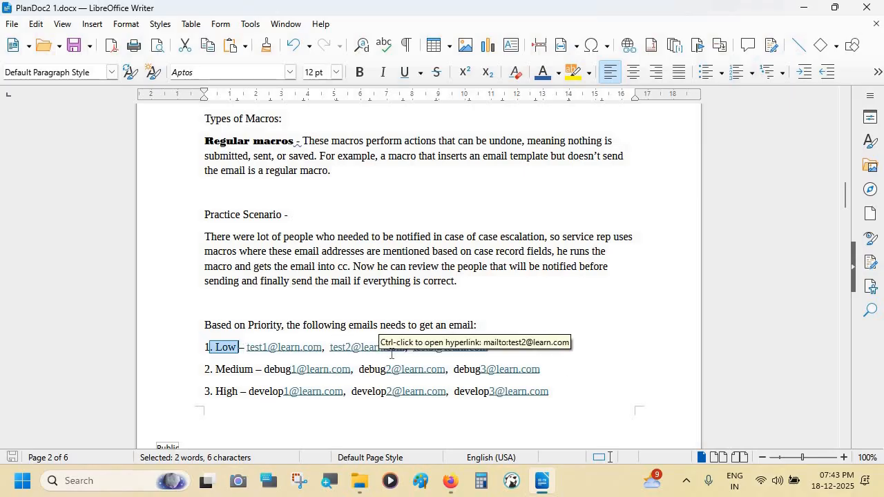
key(alt+Tab)
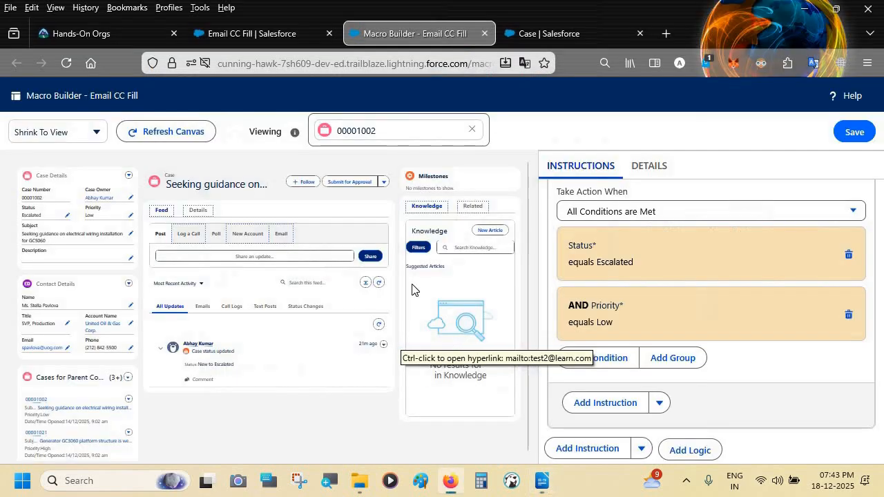
Step: Add a Select Email Action instruction inside the IF block from the case's Email publisher
click(282, 234)
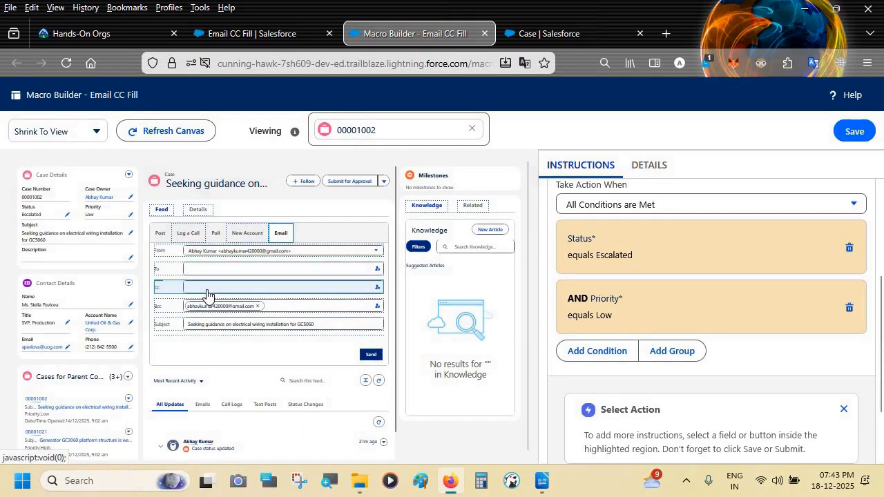
scroll(490, 368, down, 1)
scroll(645, 376, down, 2)
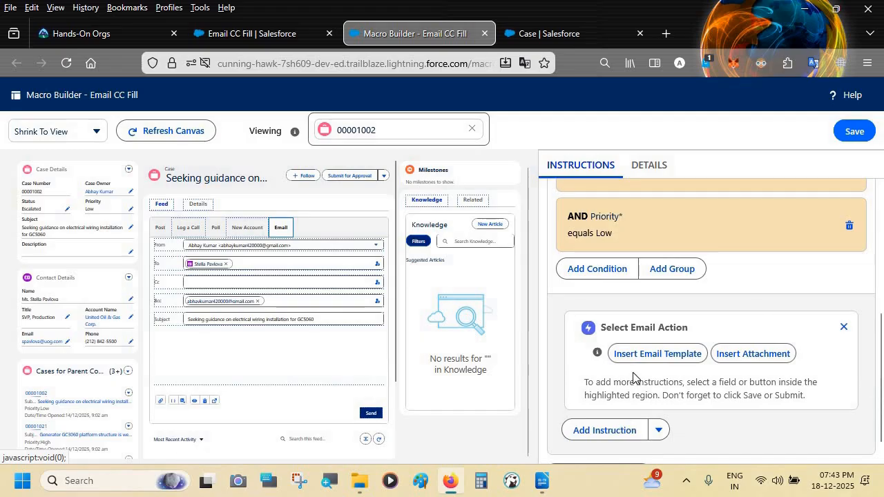
scroll(655, 362, down, 1)
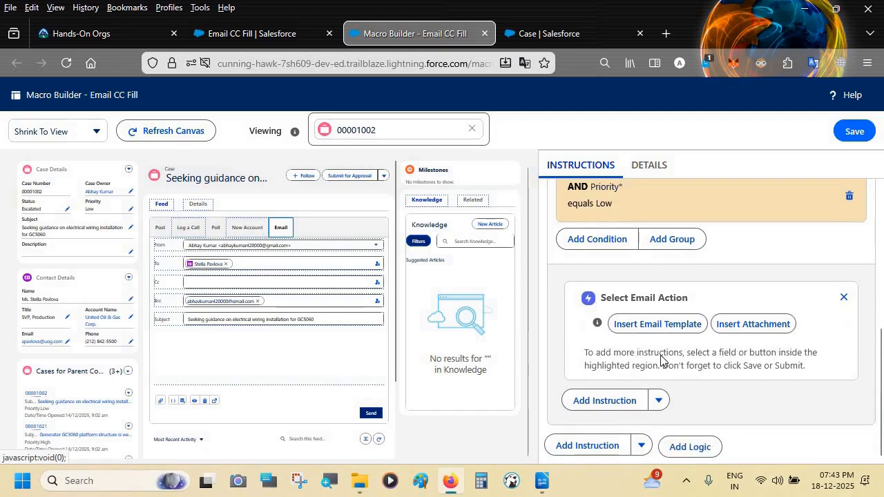
click(620, 403)
scroll(622, 402, down, 2)
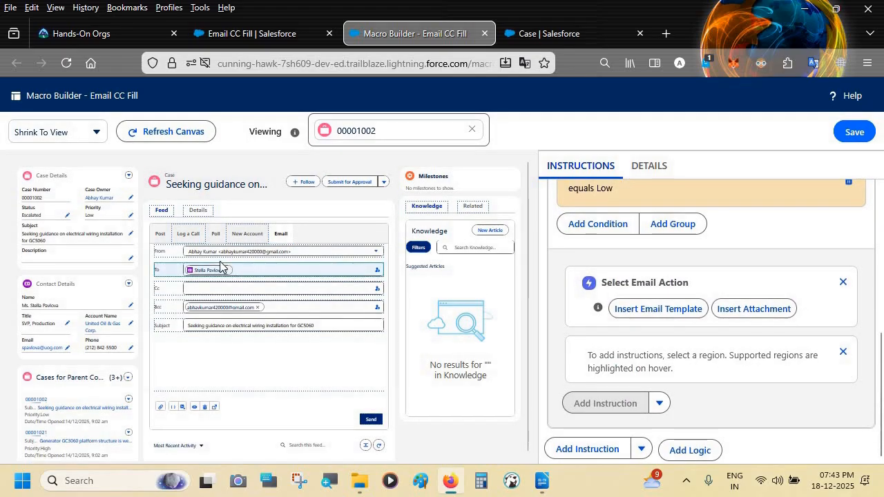
click(278, 238)
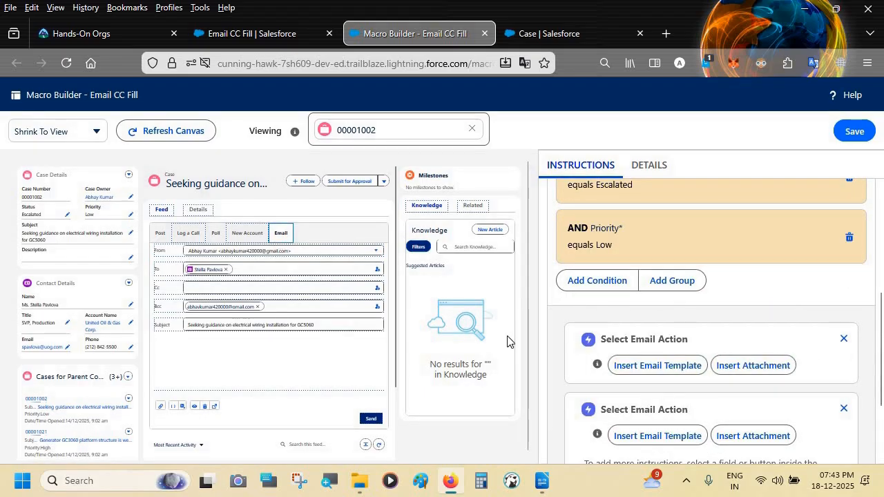
scroll(507, 341, down, 1)
scroll(718, 345, down, 3)
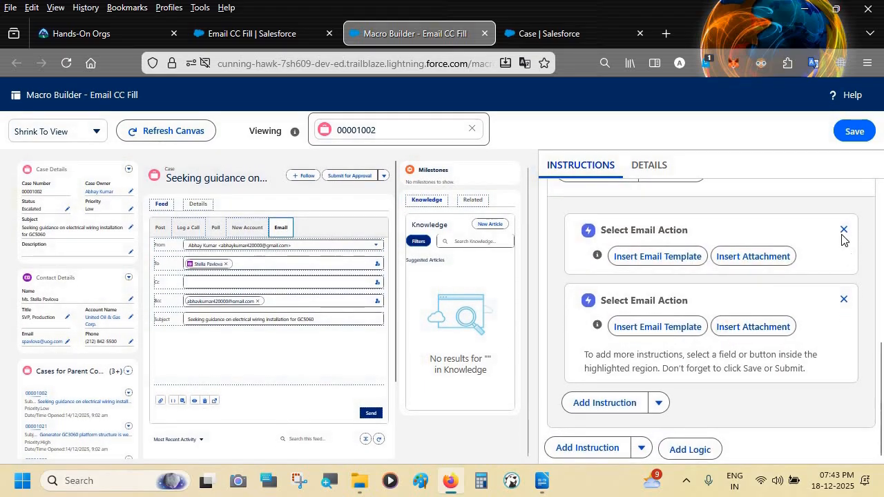
click(842, 229)
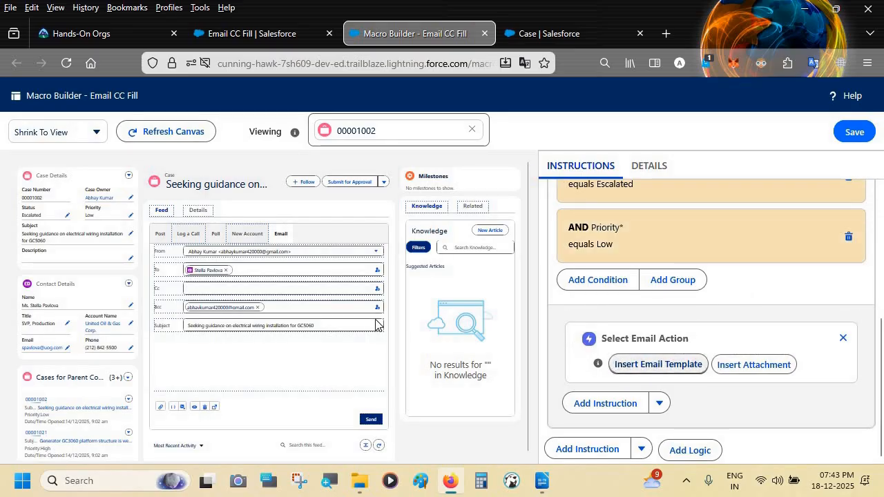
Step: Add a CC Address instruction for the email's Cc field and set its action to Insert After Existing Text
click(250, 293)
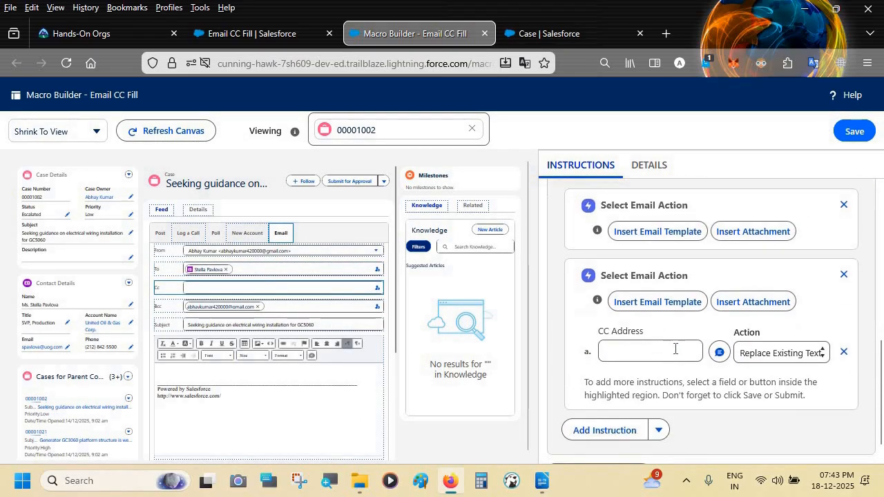
click(662, 350)
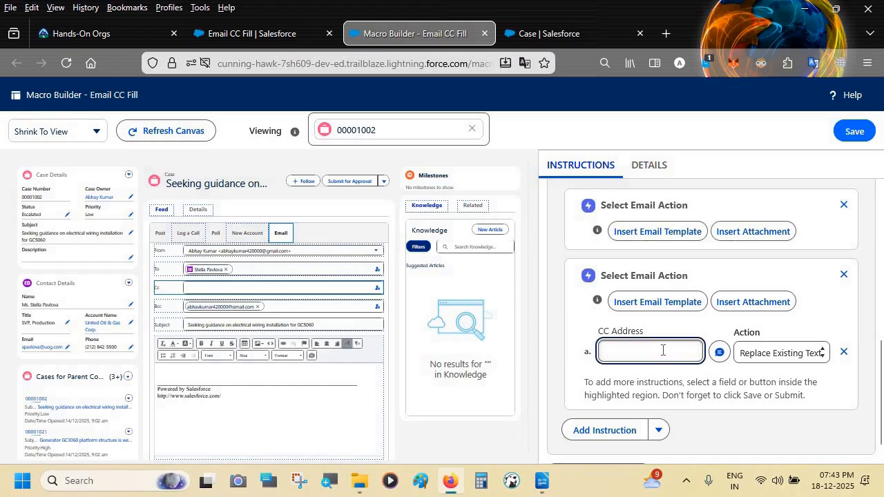
click(798, 348)
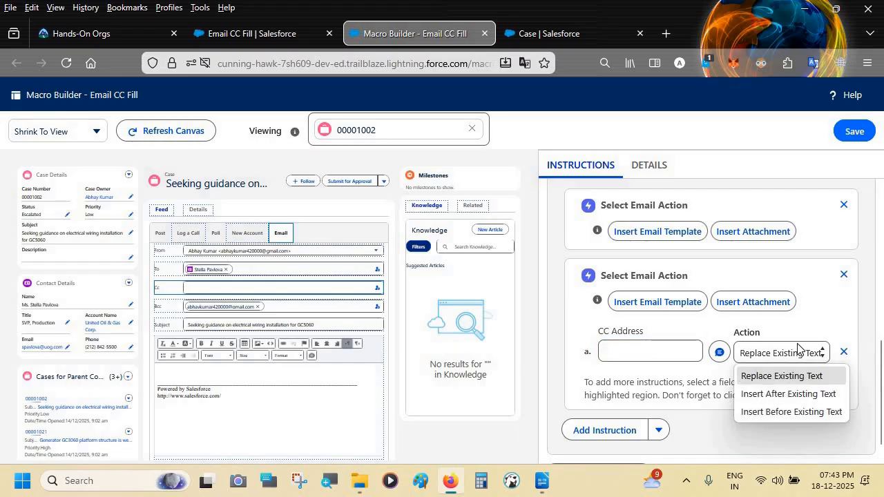
click(787, 394)
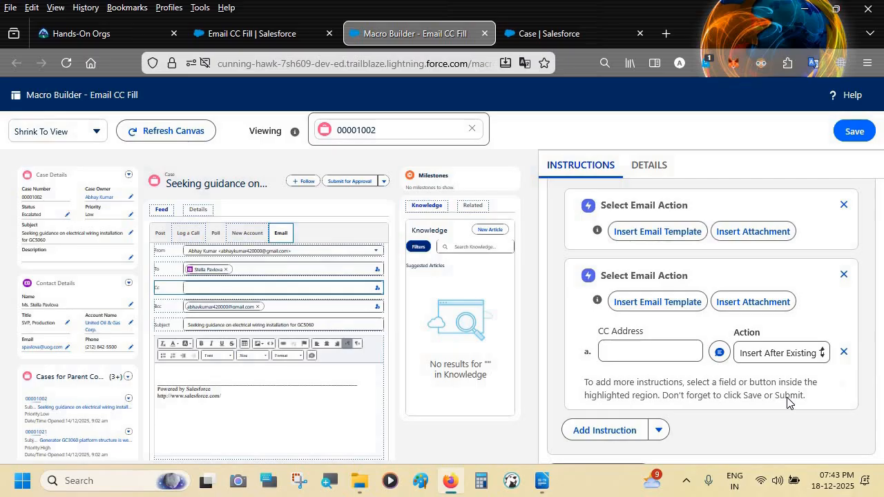
click(661, 358)
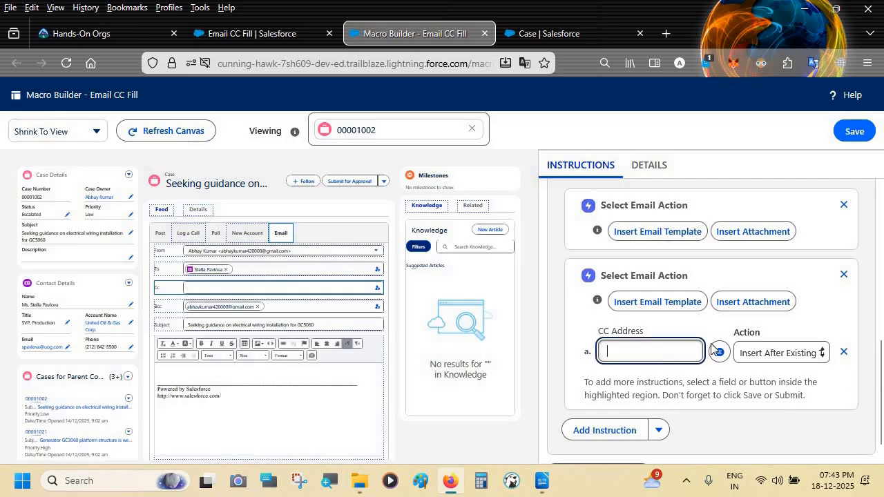
Step: Remove the extra empty Select Email Action, keeping the one that contains the CC Address instruction
click(843, 205)
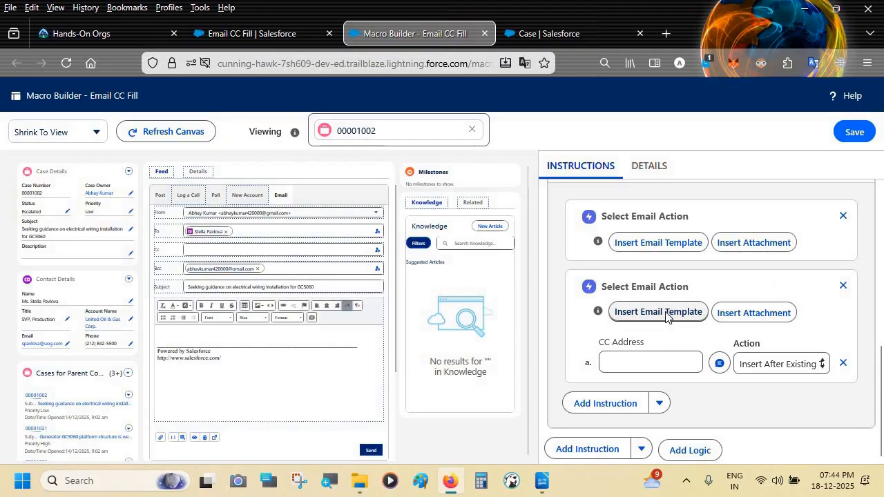
click(843, 285)
scroll(793, 354, down, 1)
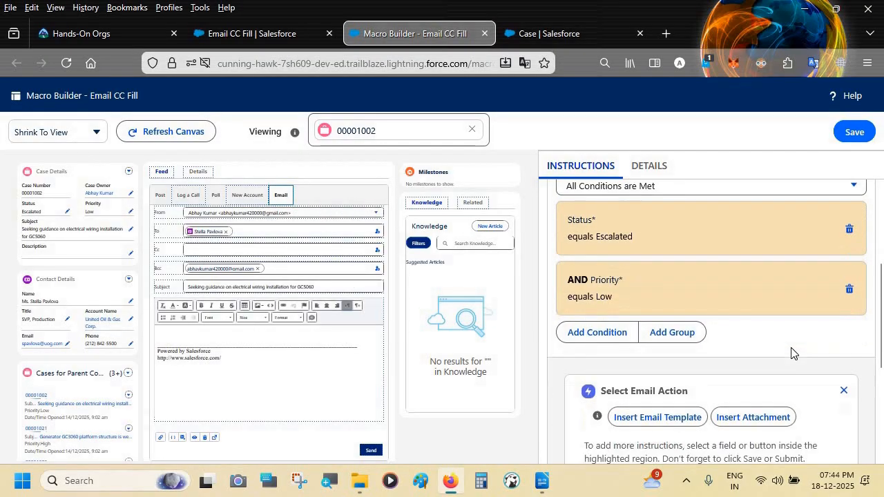
scroll(791, 353, down, 2)
click(844, 257)
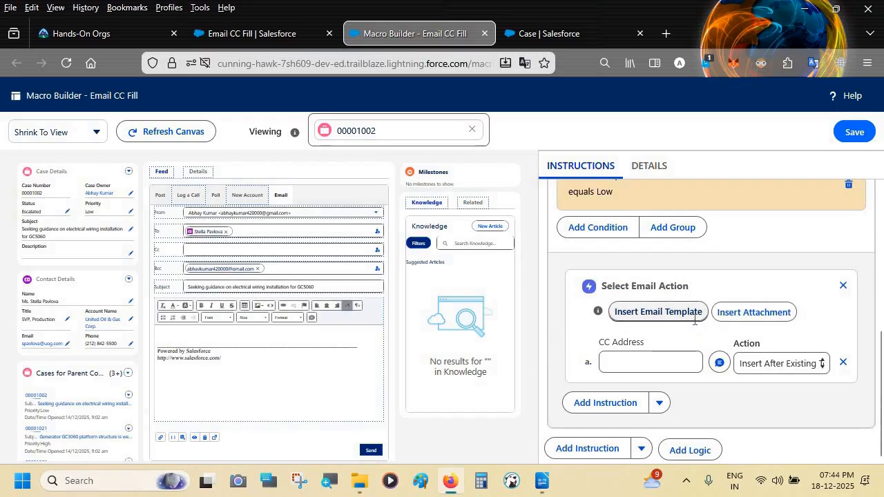
Step: Fill the CC Address with the three Low-priority email addresses copied from the LibreOffice Writer plan document
key(alt+Tab)
drag(502, 346, 246, 346)
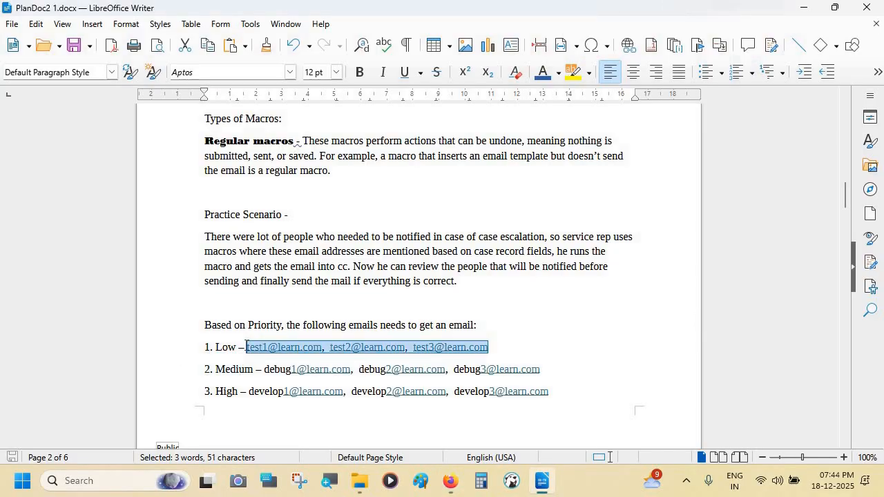
key(alt+Tab)
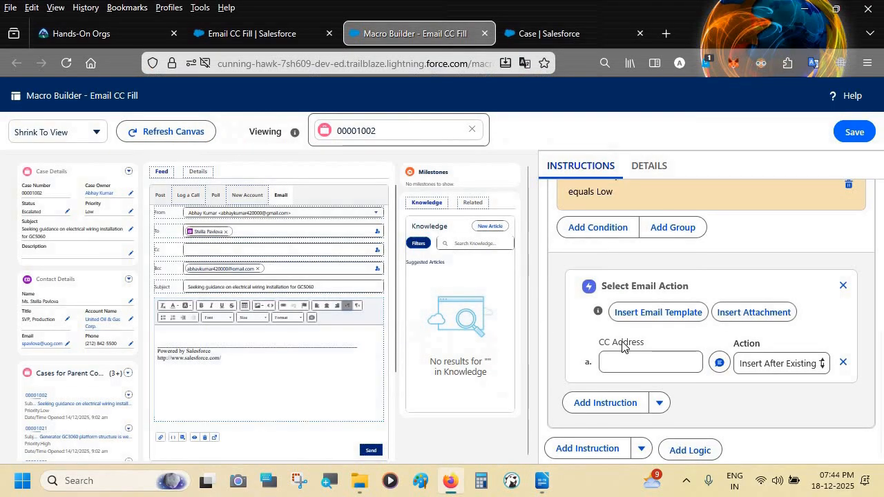
click(623, 361)
key(ctrl+v)
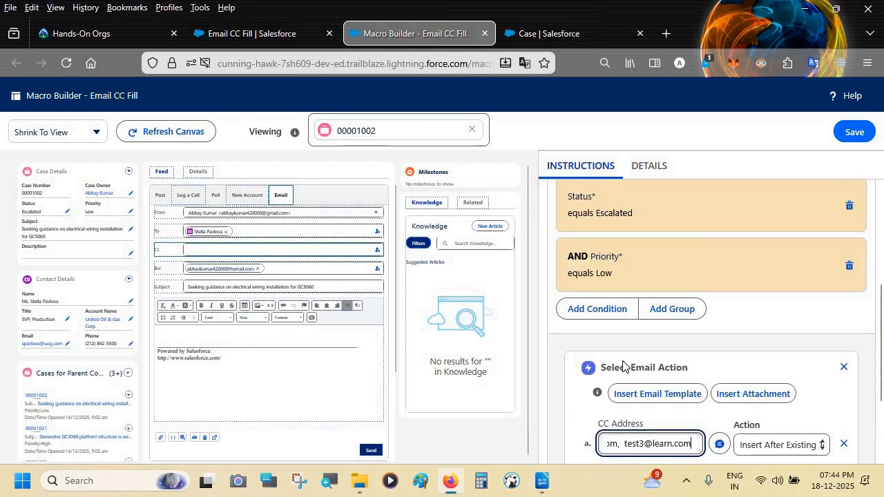
click(725, 350)
scroll(725, 351, down, 2)
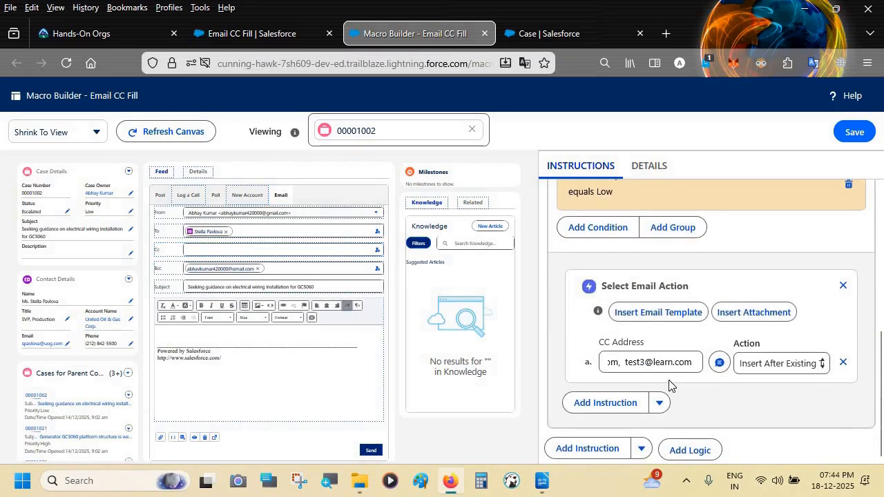
scroll(663, 359, up, 5)
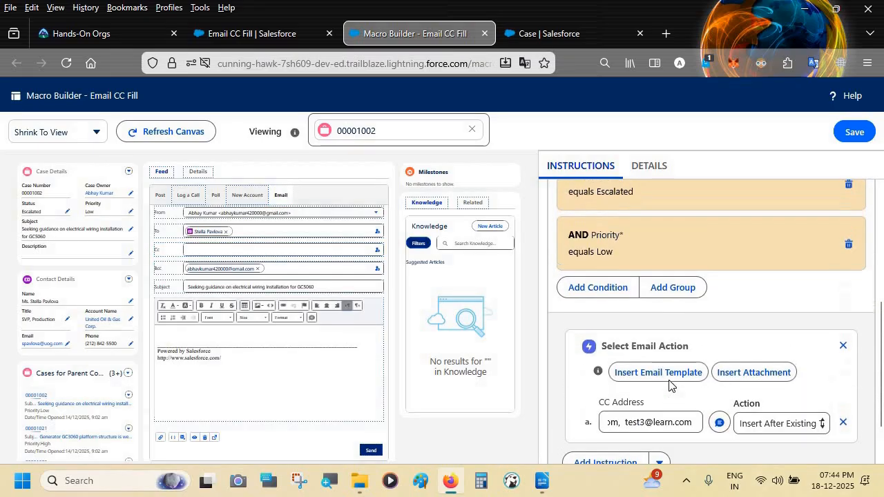
scroll(648, 319, down, 3)
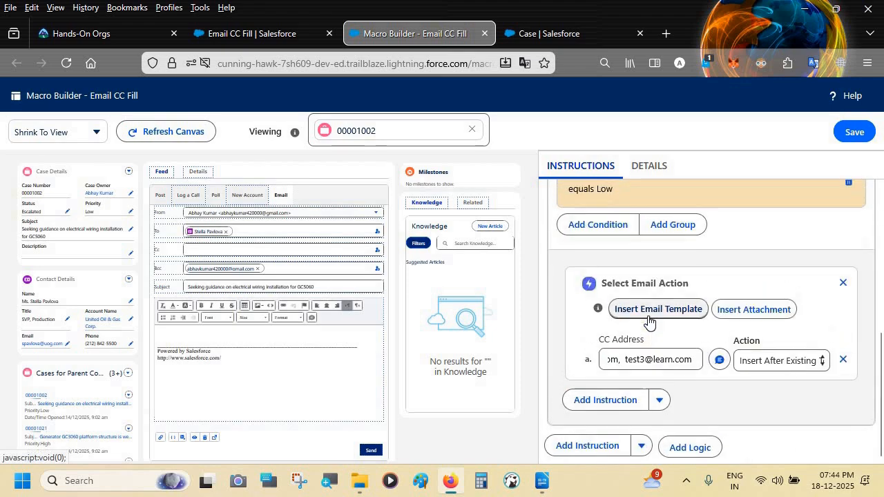
Step: Add an ELSE IF branch to the Expression Logic, keeping All Conditions are Met as its rule
scroll(778, 298, up, 4)
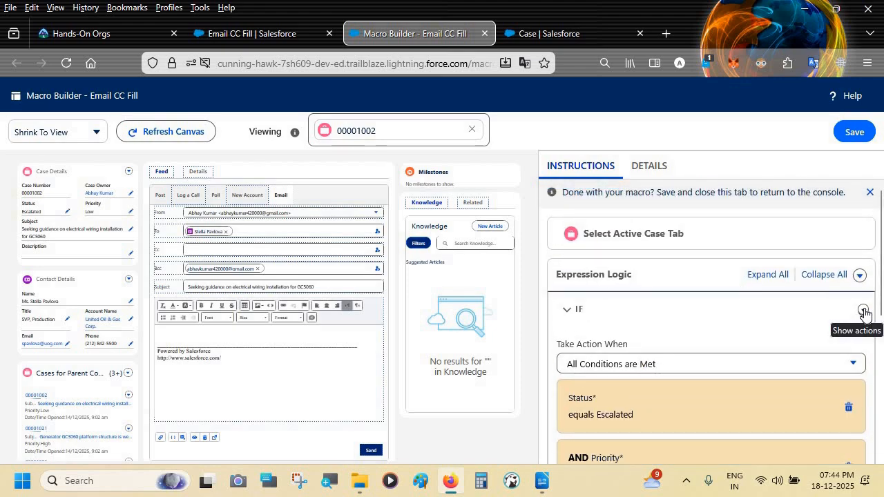
click(861, 276)
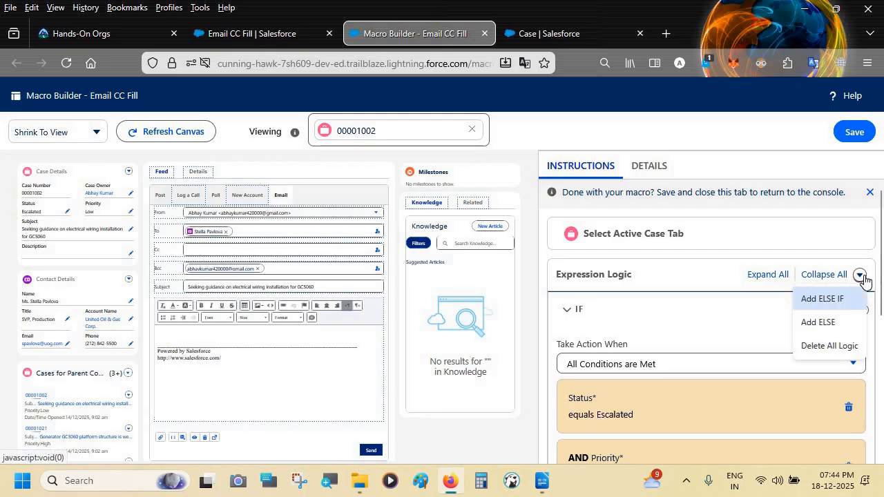
click(838, 304)
scroll(690, 310, down, 5)
scroll(664, 310, down, 5)
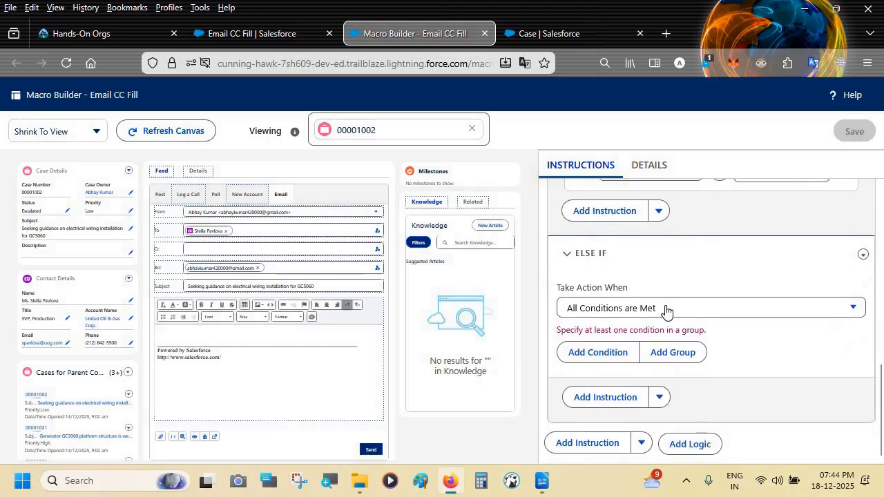
click(624, 317)
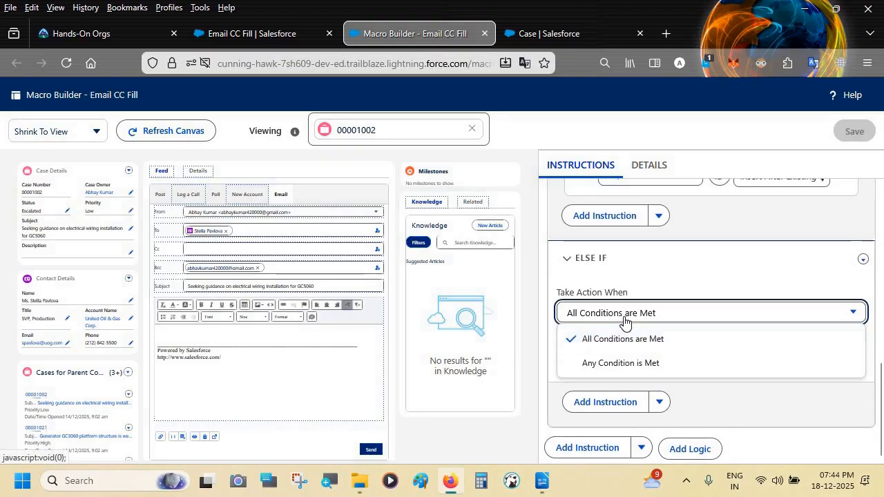
click(621, 317)
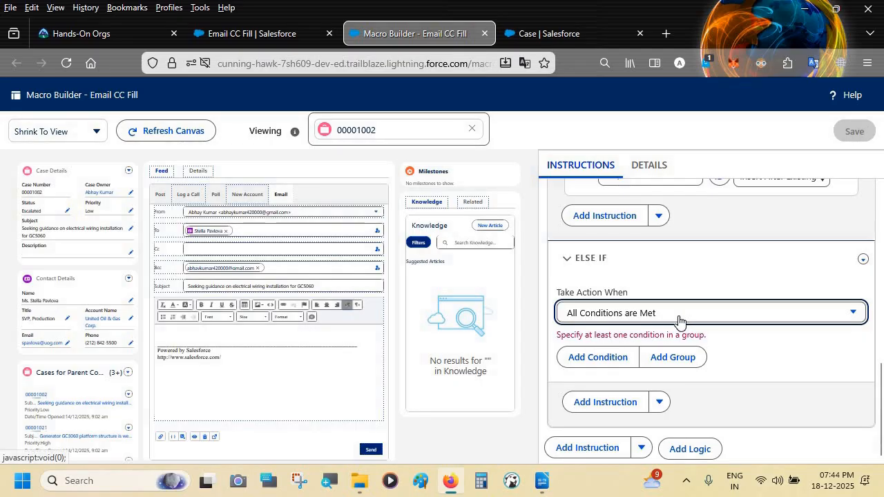
scroll(678, 318, up, 3)
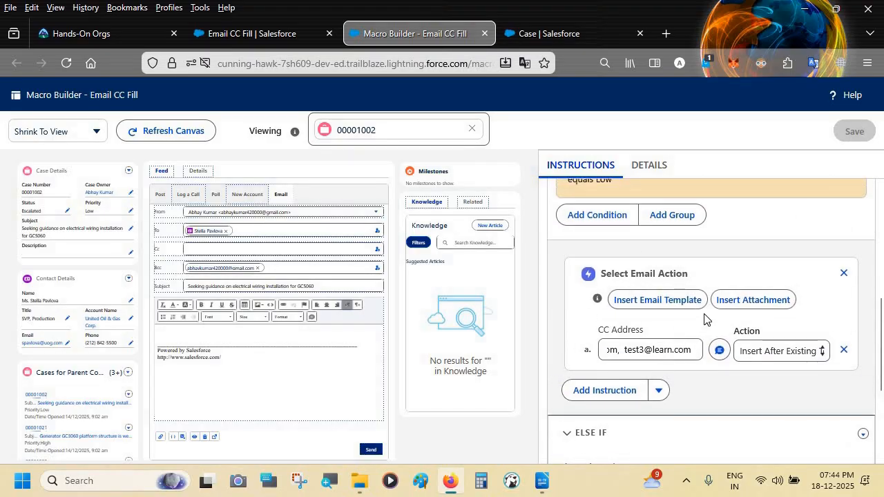
scroll(704, 317, down, 3)
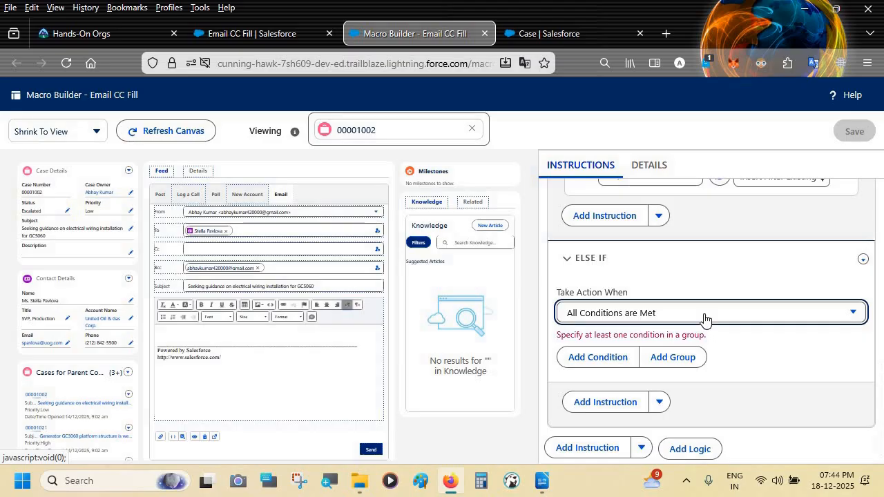
Step: Add a condition to the ELSE IF block requiring that Status equals Escalated
click(596, 361)
scroll(600, 370, down, 1)
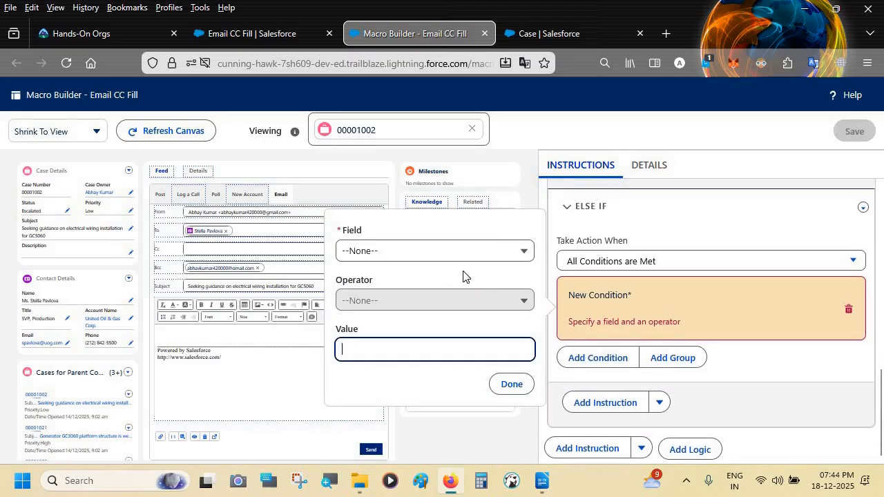
click(486, 255)
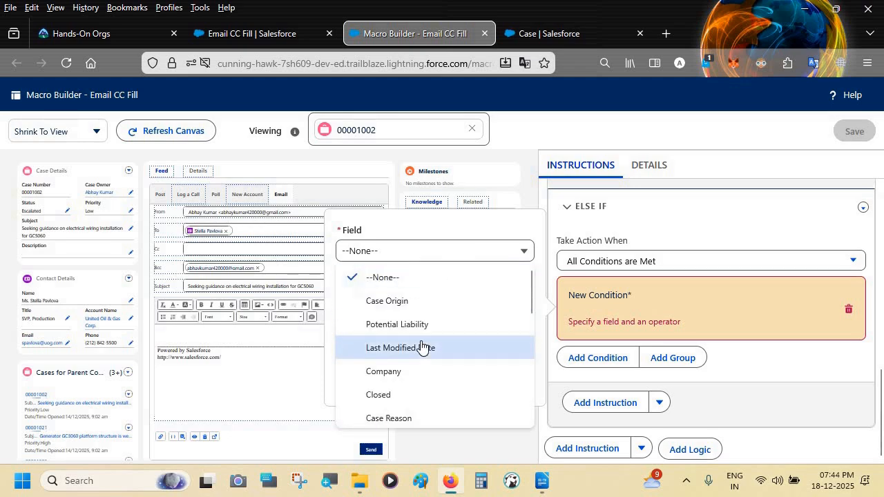
scroll(421, 347, down, 2)
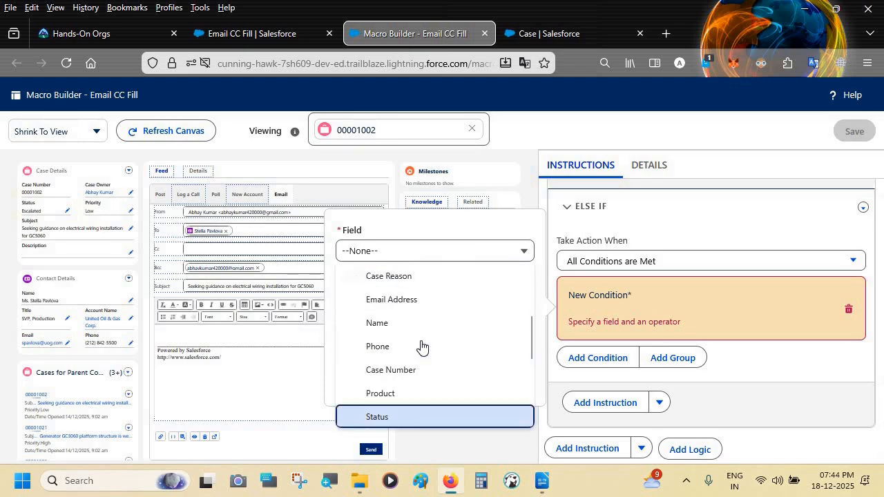
click(387, 414)
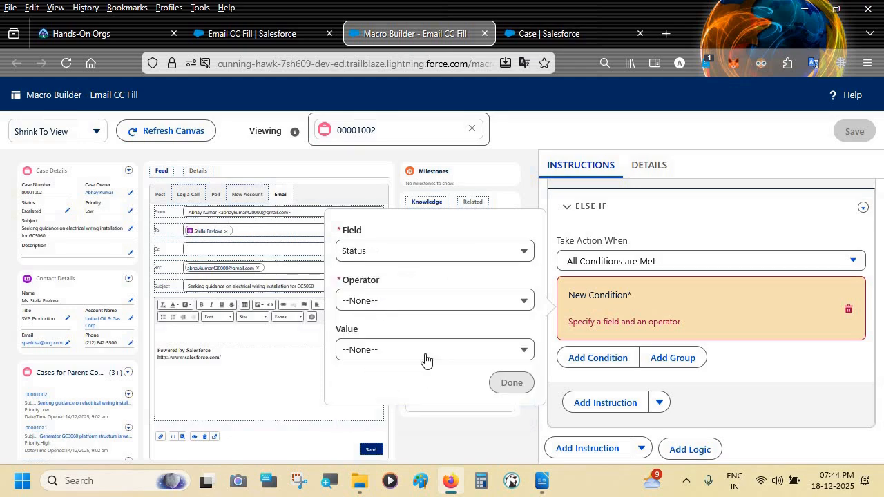
click(412, 309)
click(397, 367)
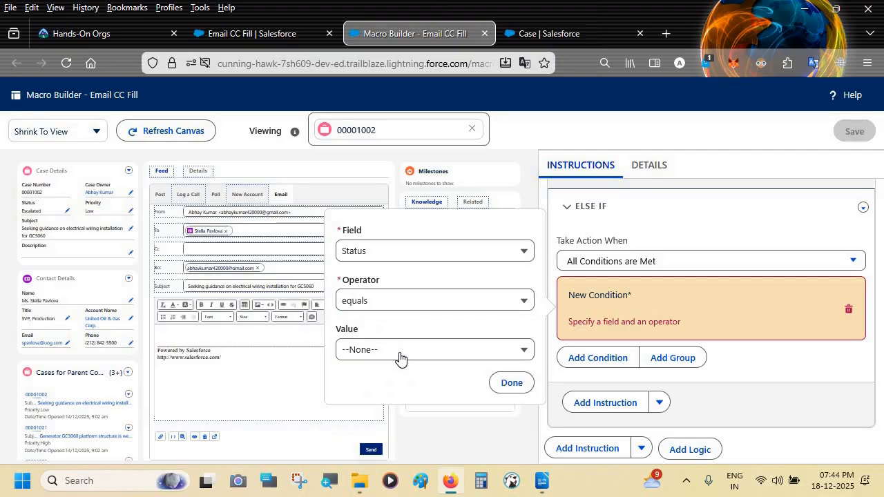
click(401, 352)
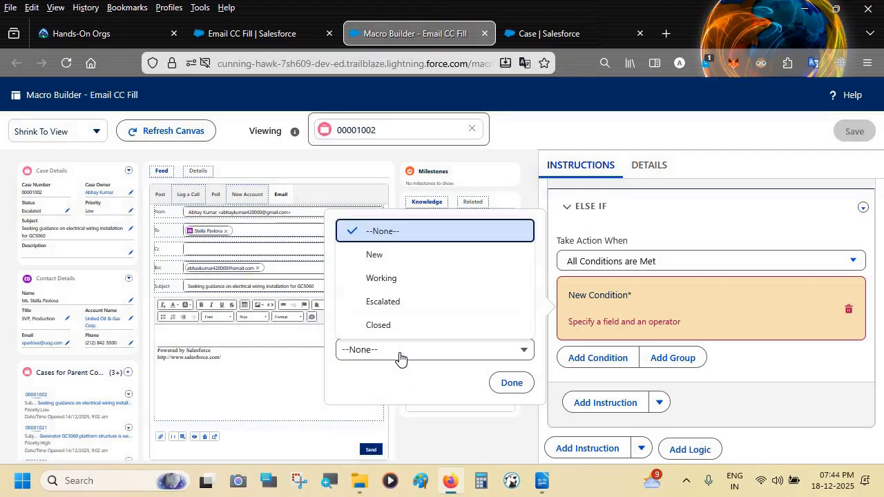
click(422, 303)
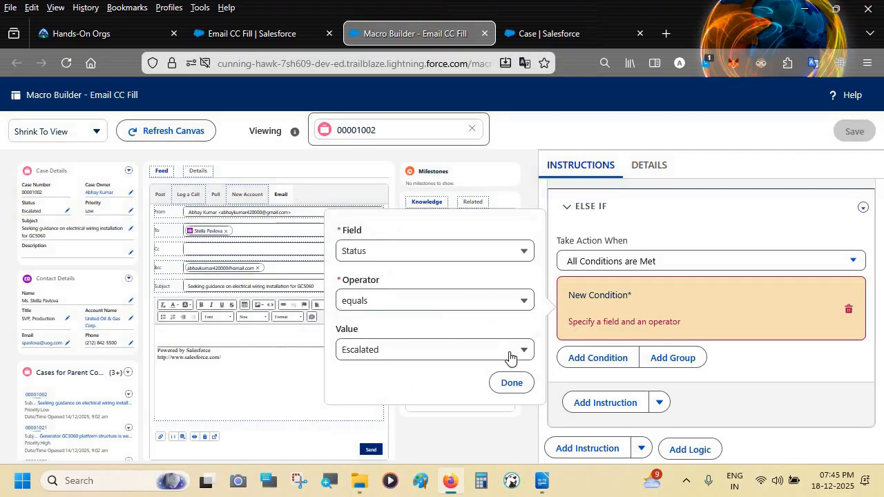
Step: Add a second condition to the ELSE IF block requiring that Priority equals Medium
click(615, 366)
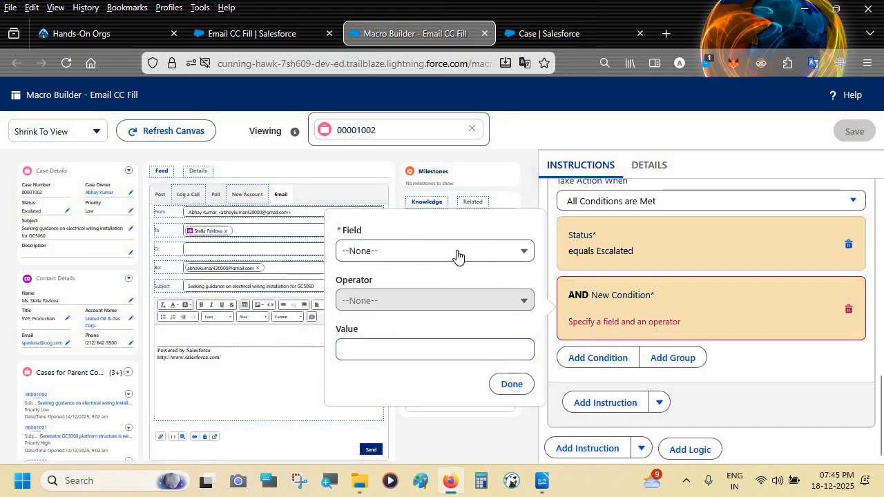
click(457, 254)
scroll(418, 391, down, 1)
scroll(417, 390, down, 5)
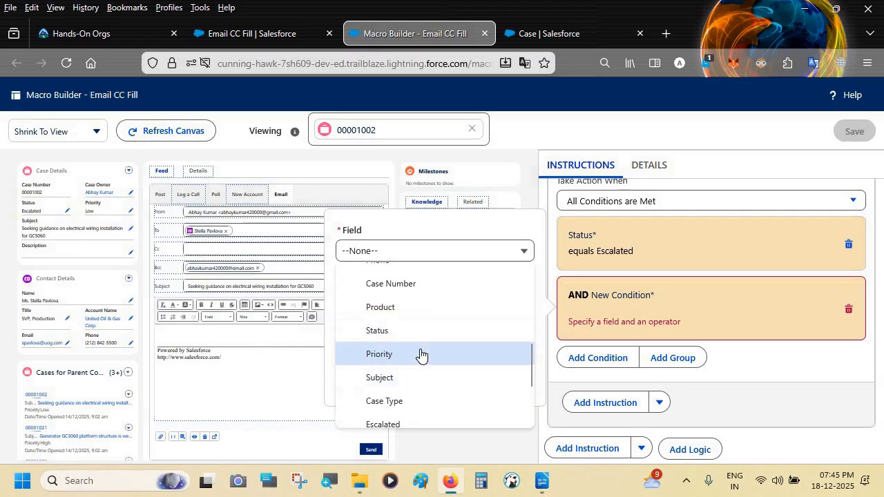
click(420, 354)
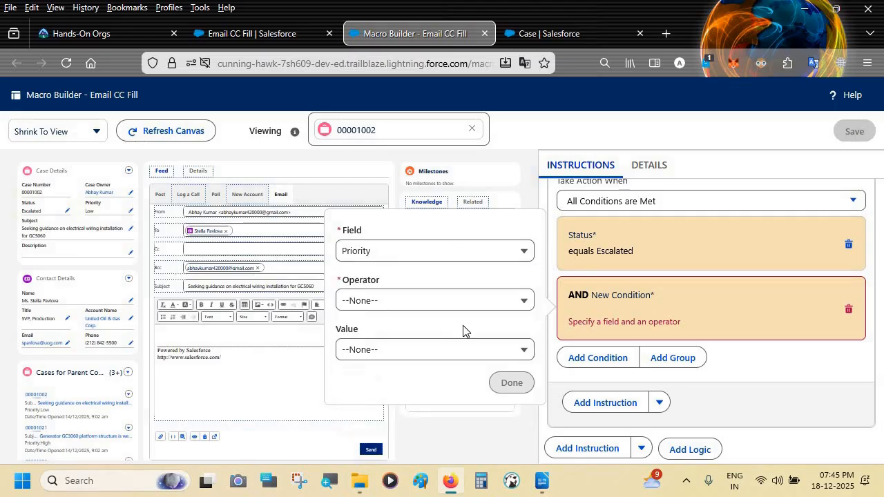
click(420, 301)
click(403, 376)
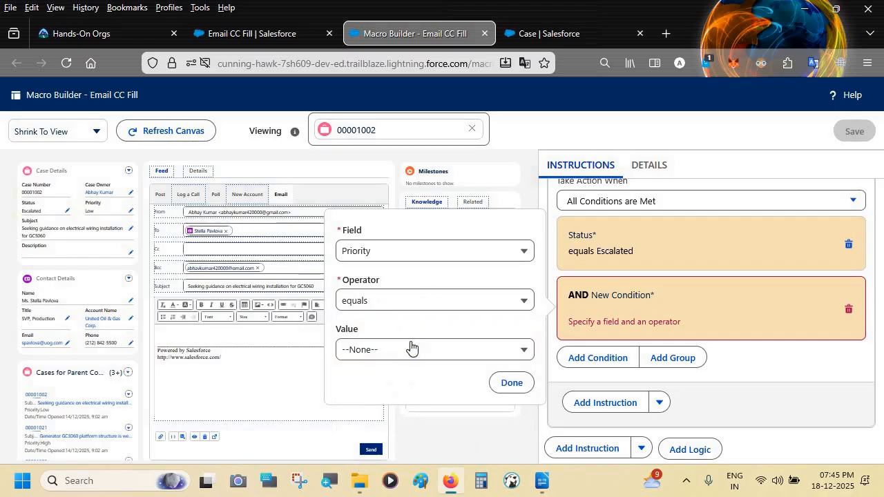
click(406, 351)
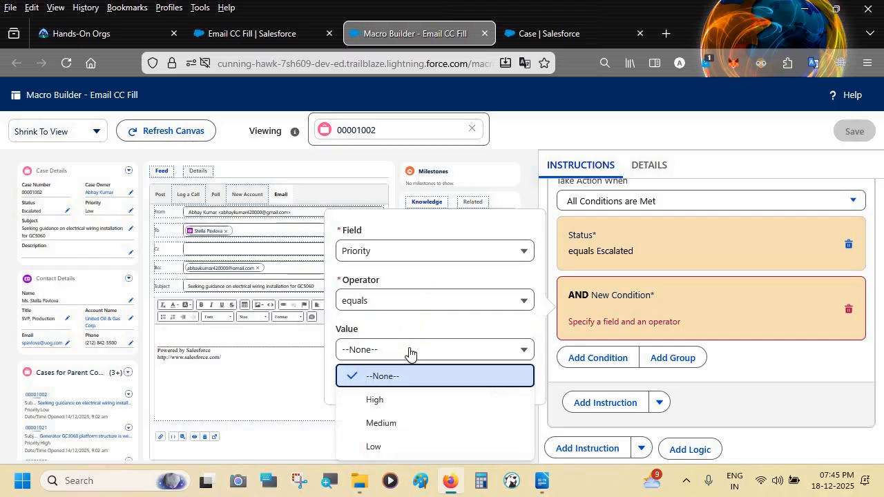
click(396, 420)
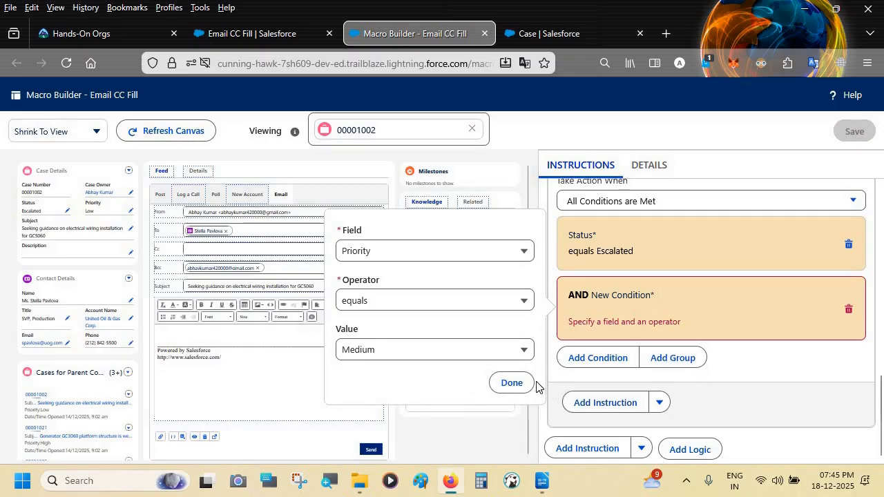
click(512, 384)
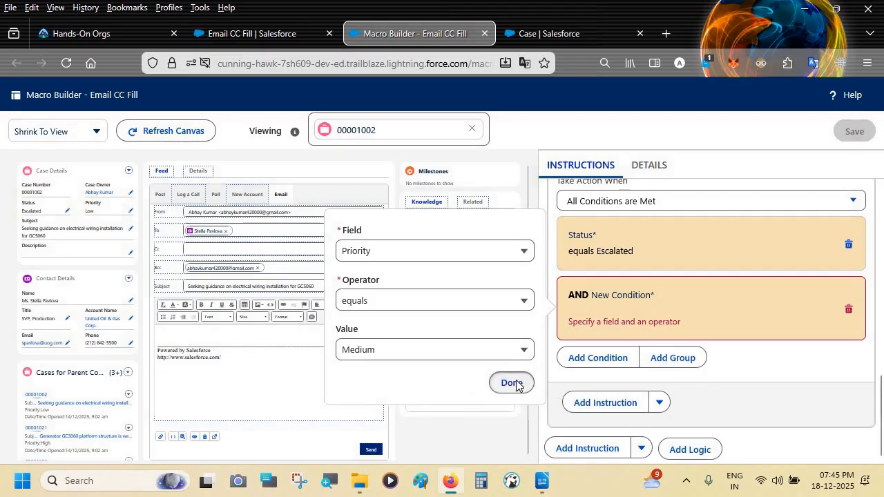
Step: Add a Select Email Action with a CC Address instruction for the email's Cc field inside the ELSE IF block
click(606, 402)
scroll(608, 412, down, 1)
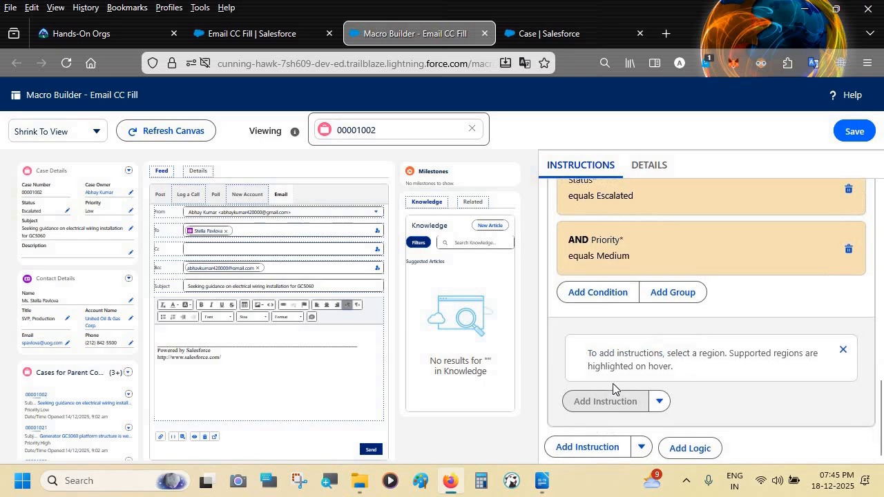
click(287, 197)
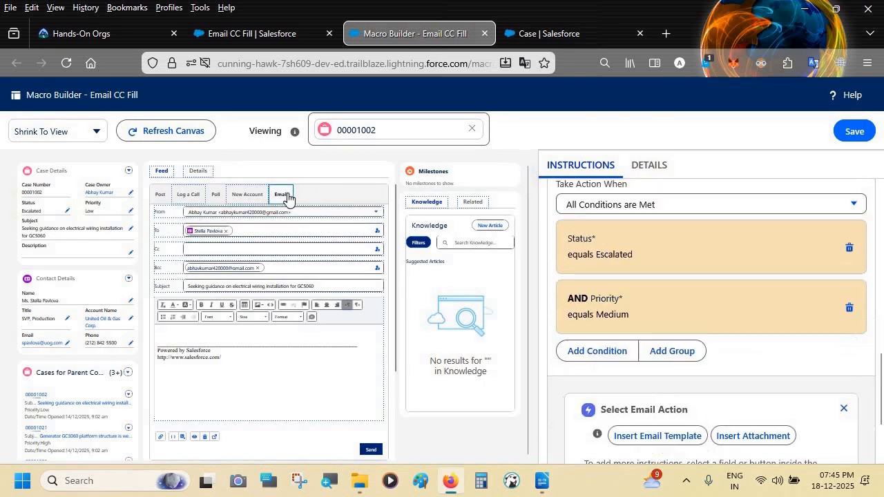
click(264, 252)
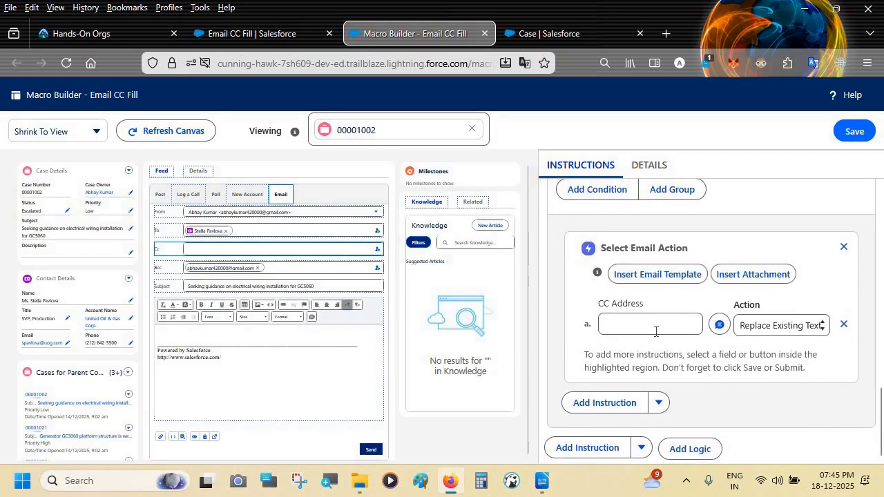
Step: Fill the ELSE IF block's CC Address with the three Medium-priority email addresses copied from the LibreOffice Writer plan document
click(655, 331)
key(alt+Tab)
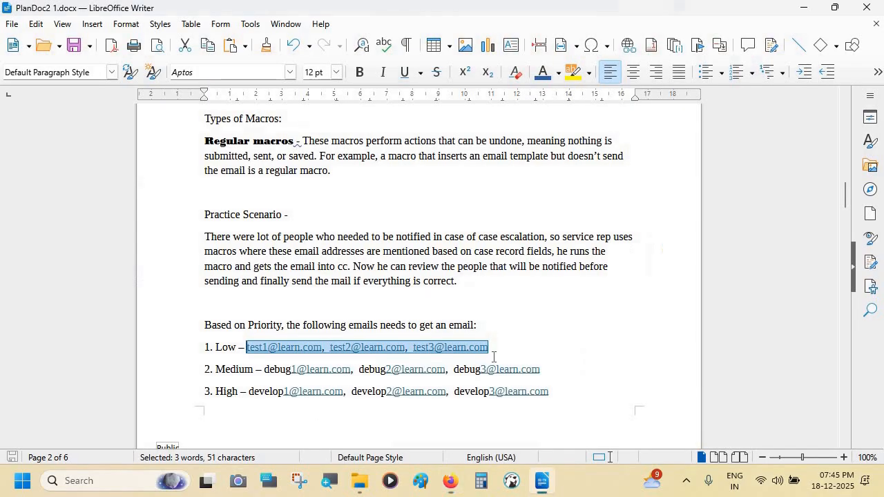
drag(549, 366, 265, 370)
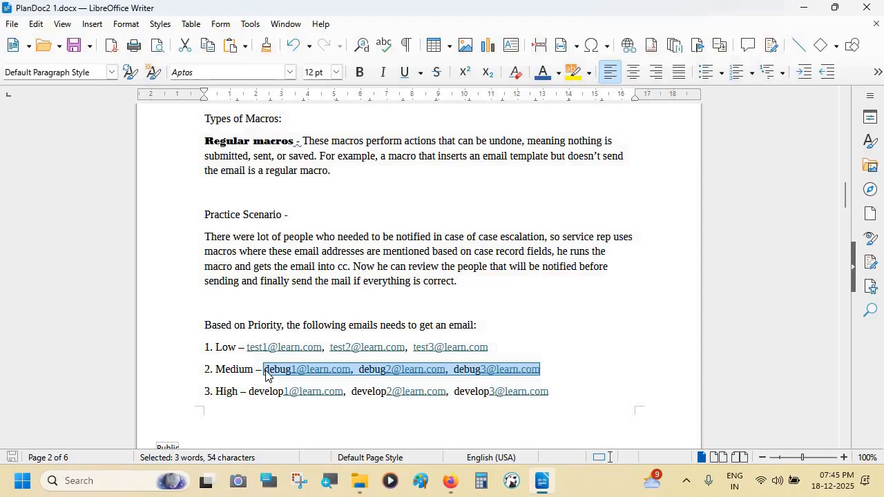
key(alt+Tab)
key(alt+Tab)
key(alt+Tab)
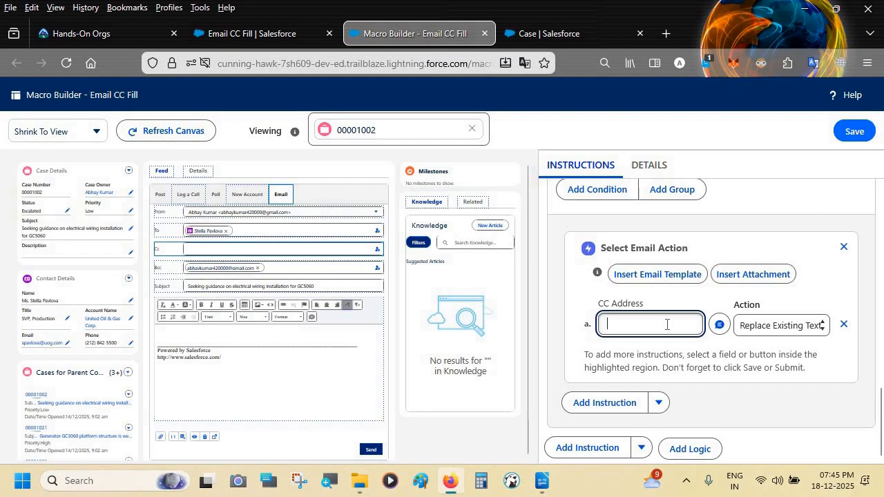
key(ctrl+v)
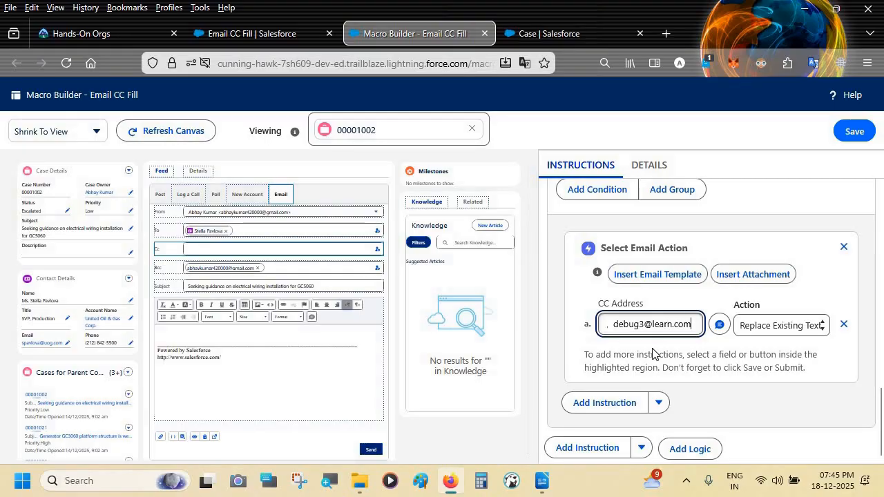
click(652, 350)
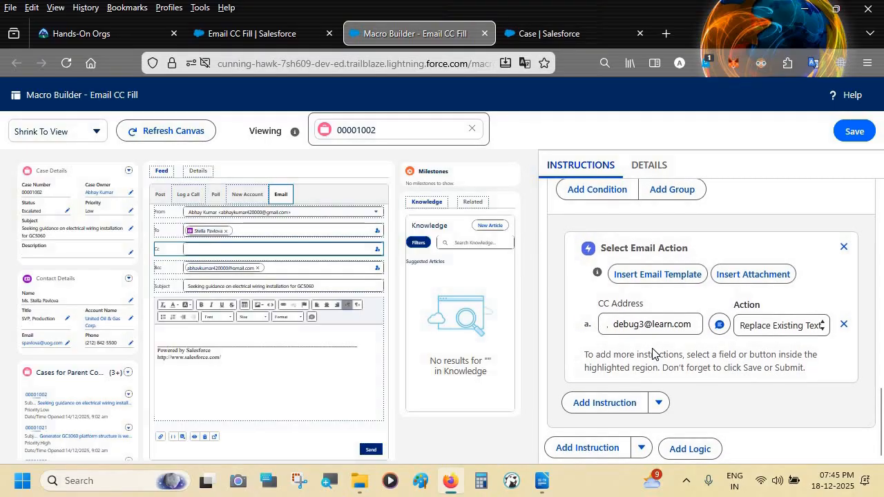
Step: Add a second ELSE IF branch to the Expression Logic
scroll(622, 390, up, 10)
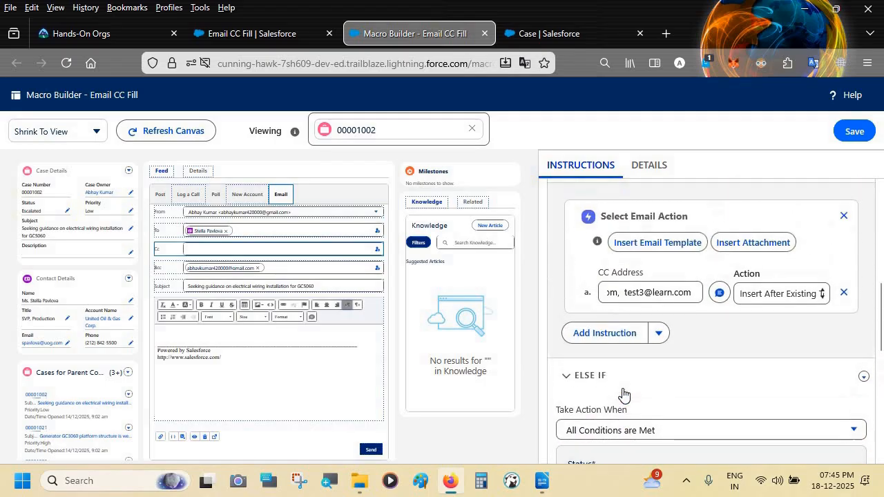
scroll(622, 391, up, 2)
scroll(622, 391, down, 4)
scroll(861, 257, up, 5)
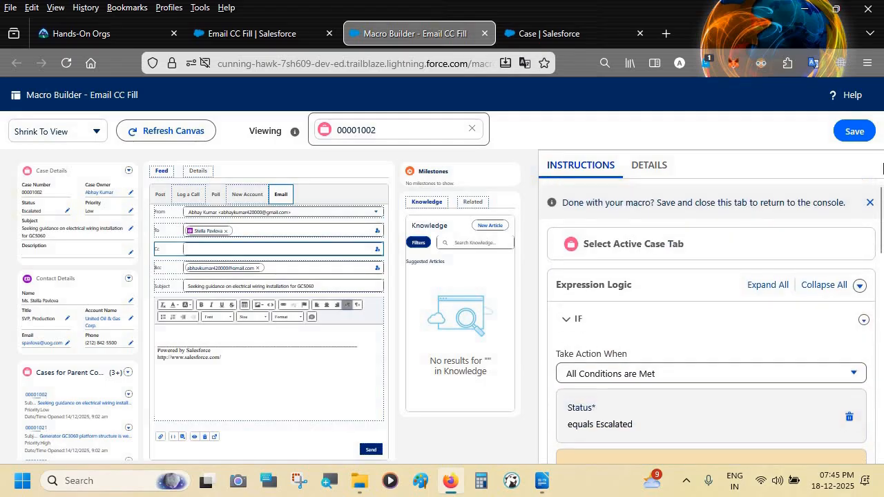
click(859, 280)
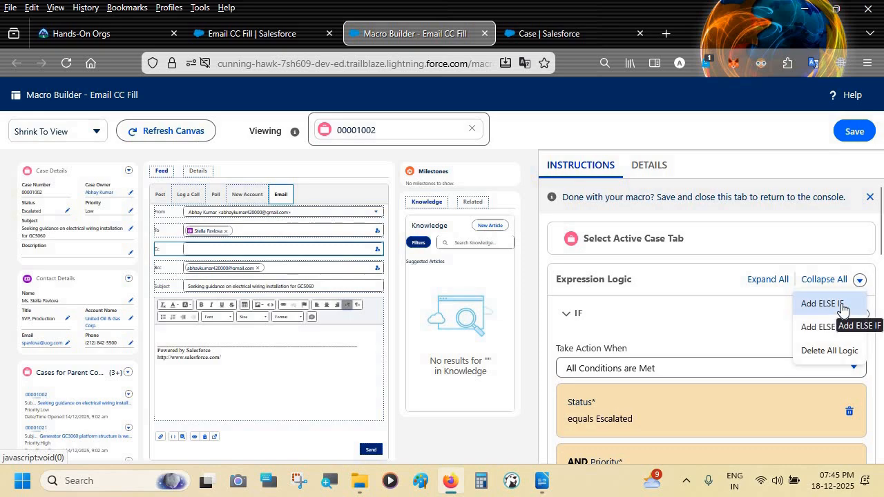
click(819, 310)
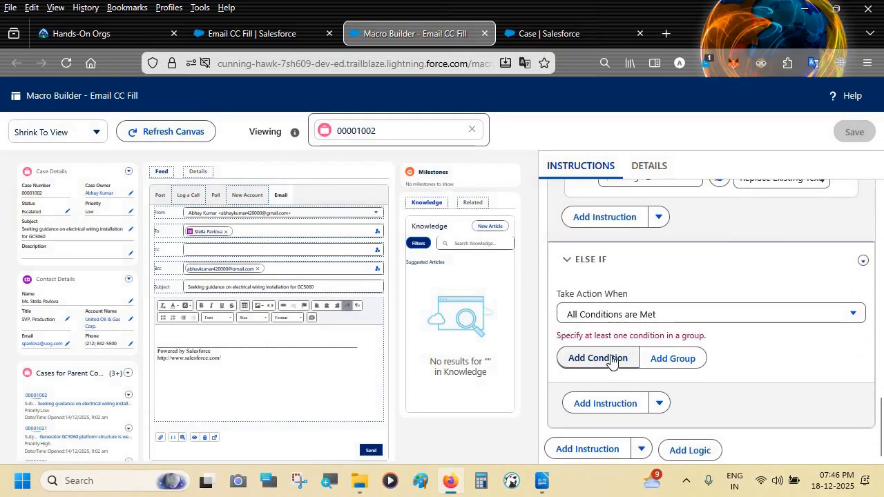
Step: Add a condition to the second ELSE IF block requiring that Status equals Escalated
click(611, 360)
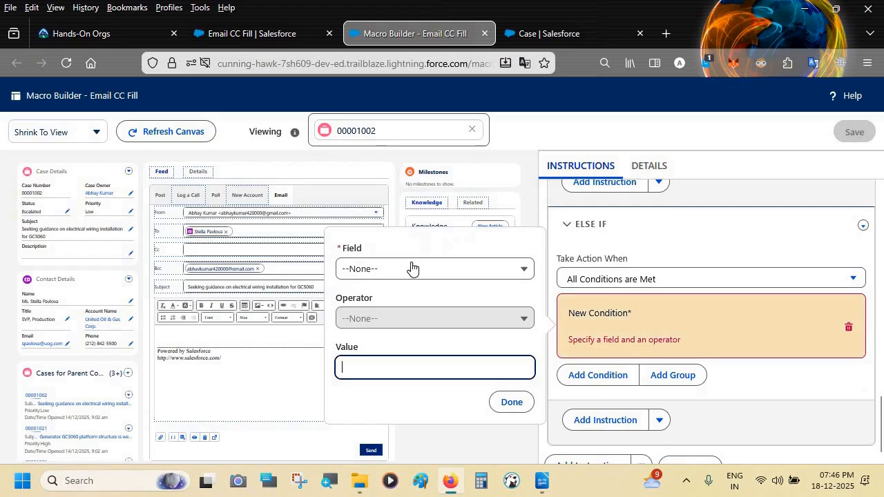
click(411, 268)
scroll(373, 372, down, 2)
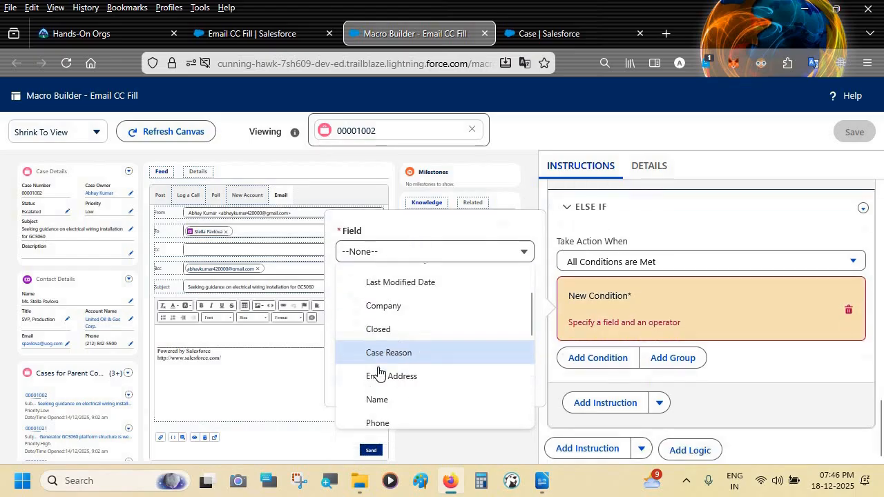
scroll(415, 376, down, 2)
scroll(415, 377, down, 1)
click(415, 378)
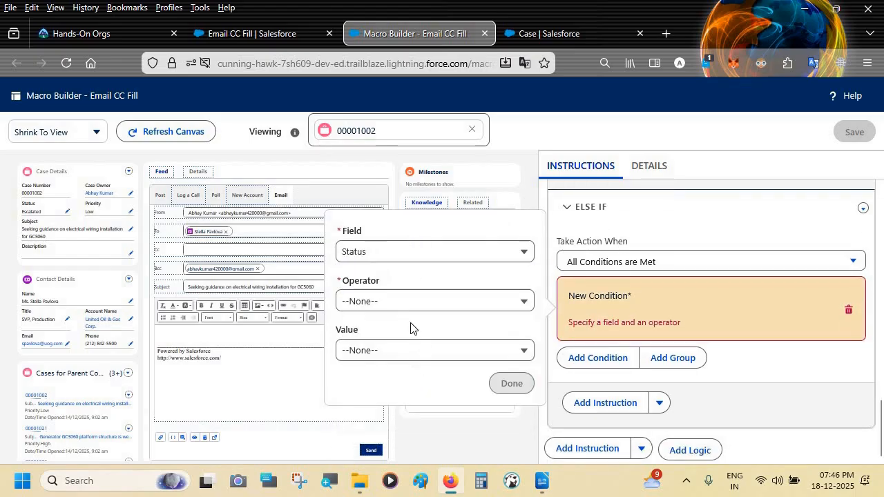
click(414, 301)
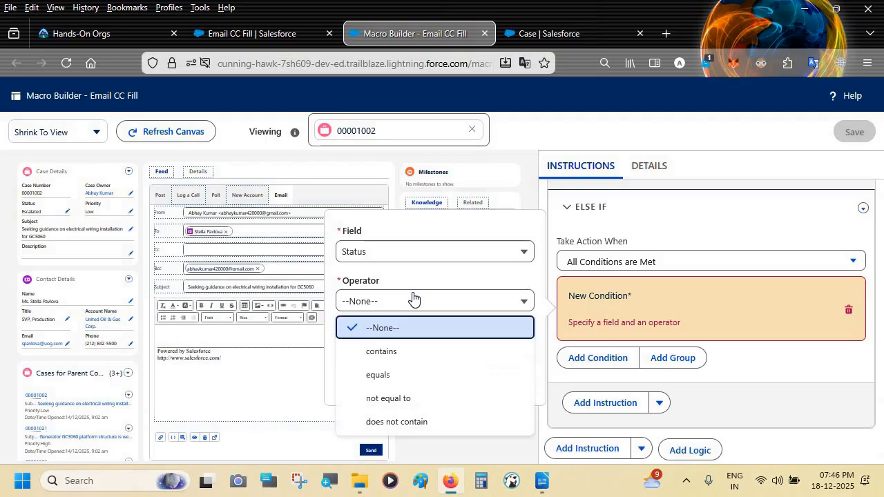
click(385, 373)
click(397, 356)
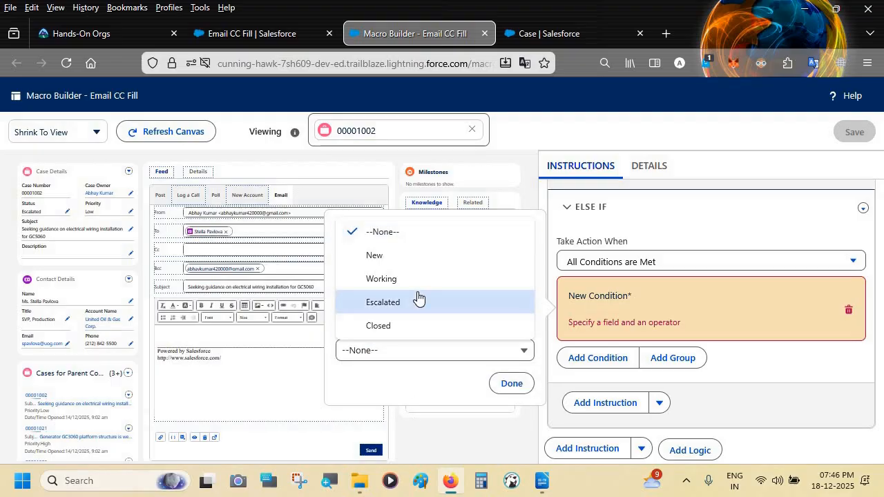
click(418, 301)
click(521, 382)
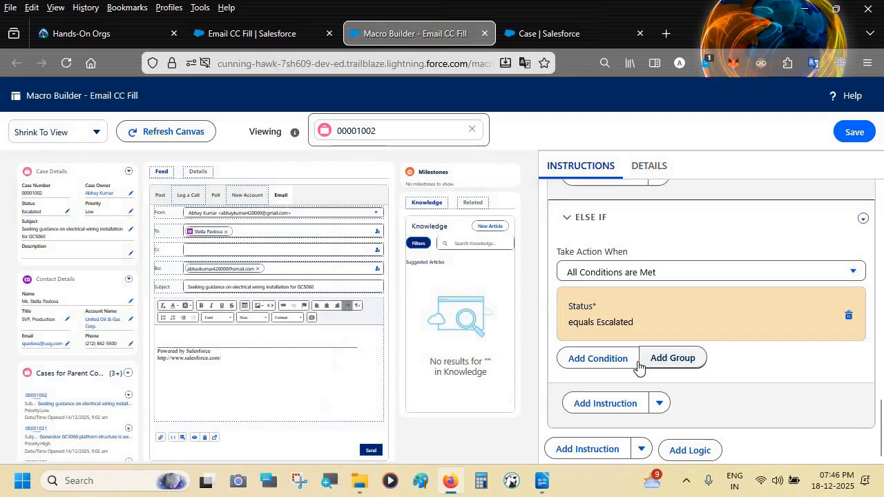
Step: Add an AND condition to the second ELSE IF block requiring that Priority equals High
click(598, 358)
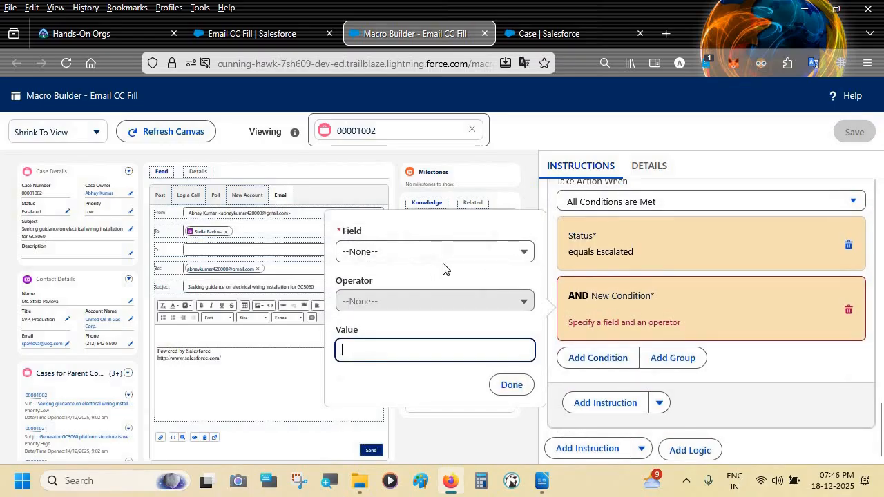
click(451, 256)
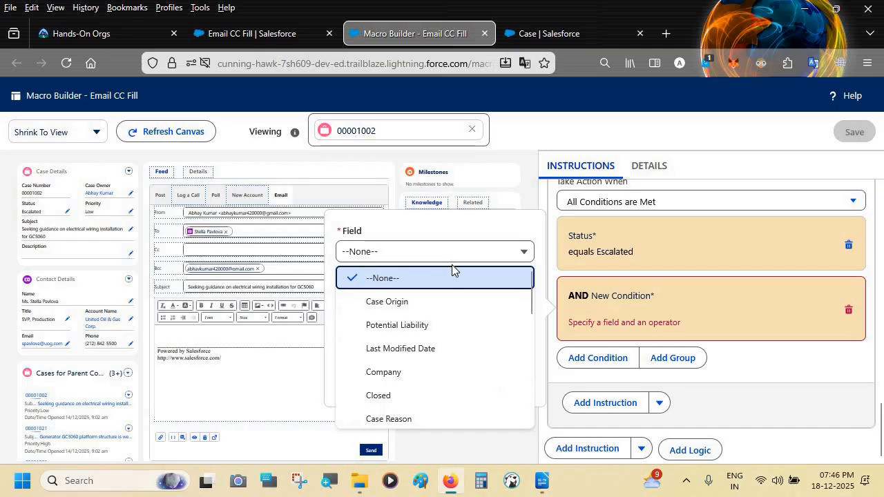
key(Down)
key(Down)
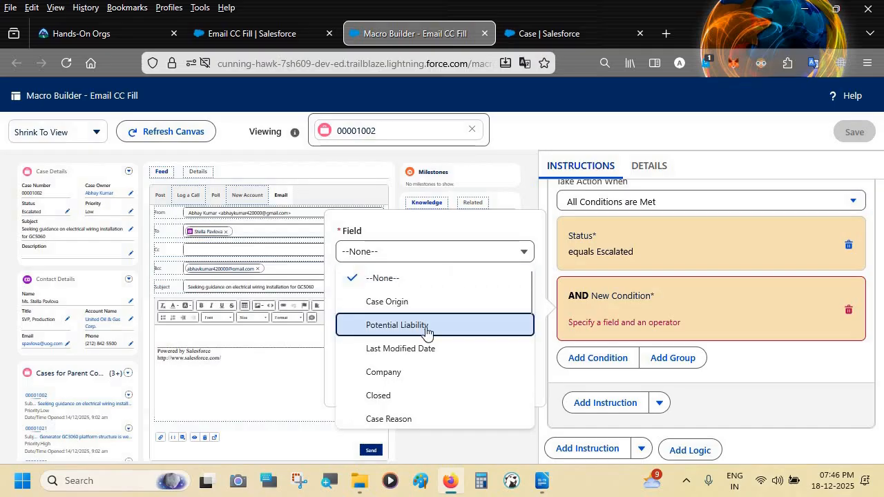
scroll(426, 333, down, 5)
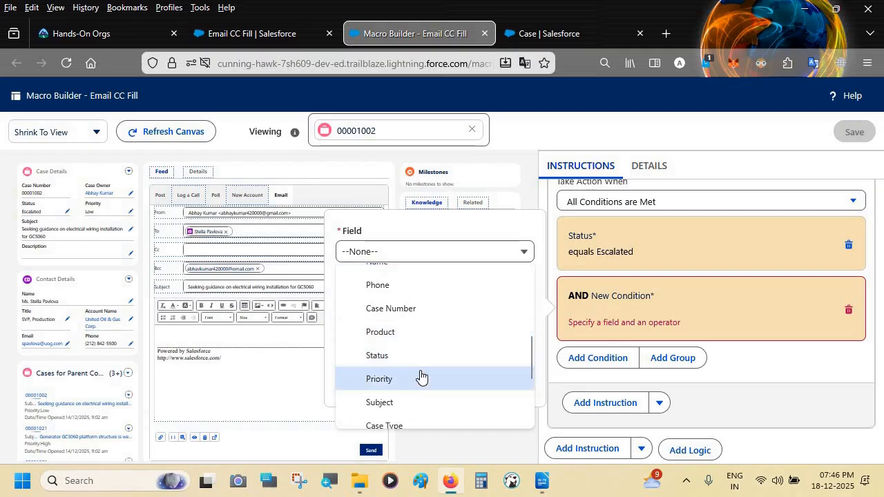
click(421, 377)
click(435, 311)
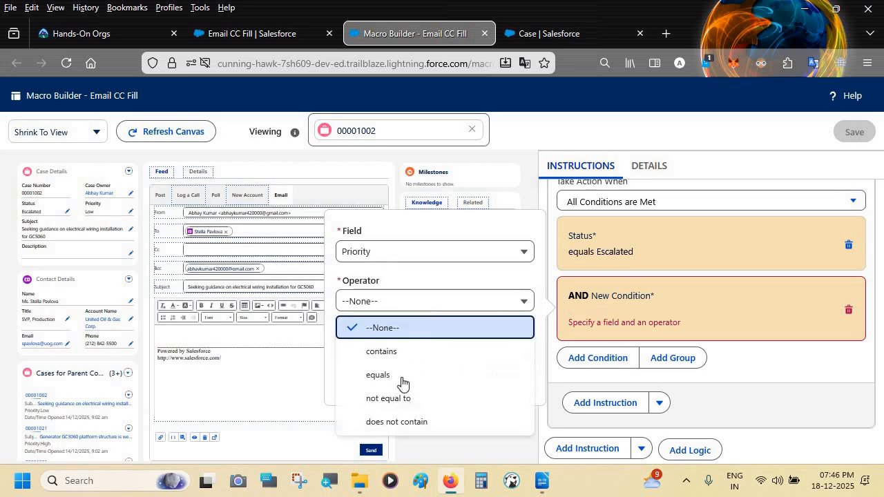
click(400, 376)
click(417, 360)
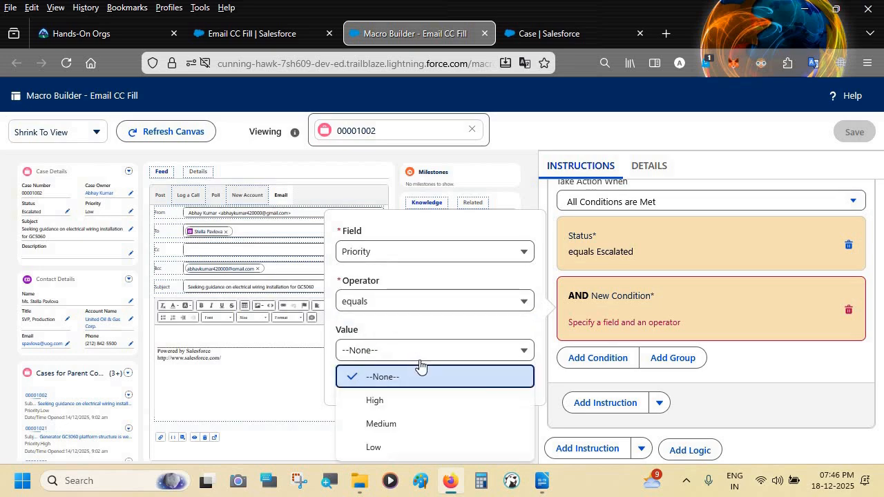
click(400, 398)
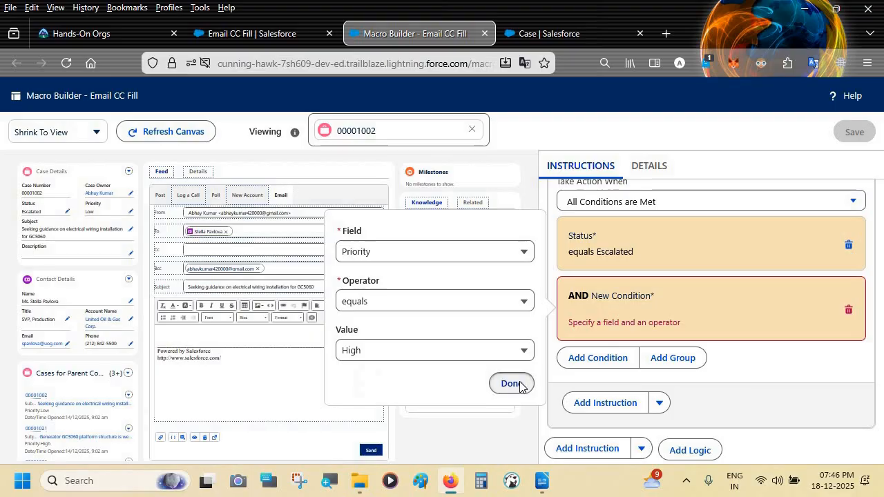
click(519, 386)
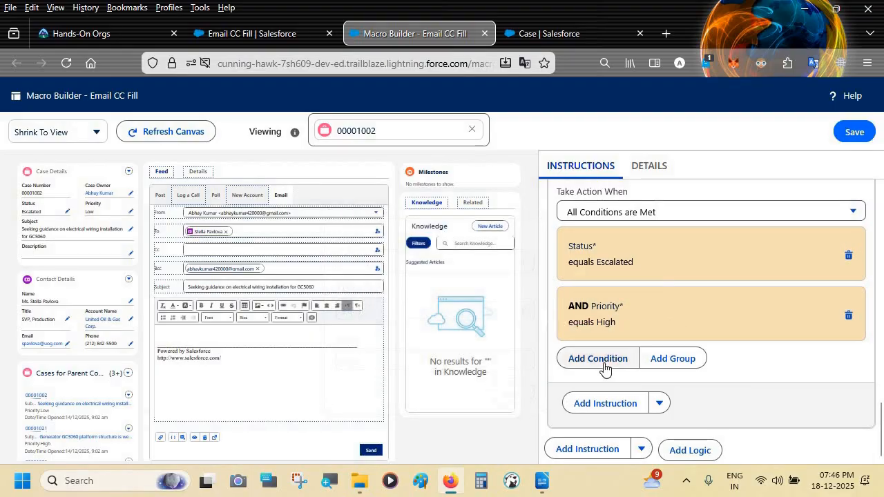
Step: Add a Select Email Action with a CC Address instruction for the email's Cc field inside the second ELSE IF block
click(620, 410)
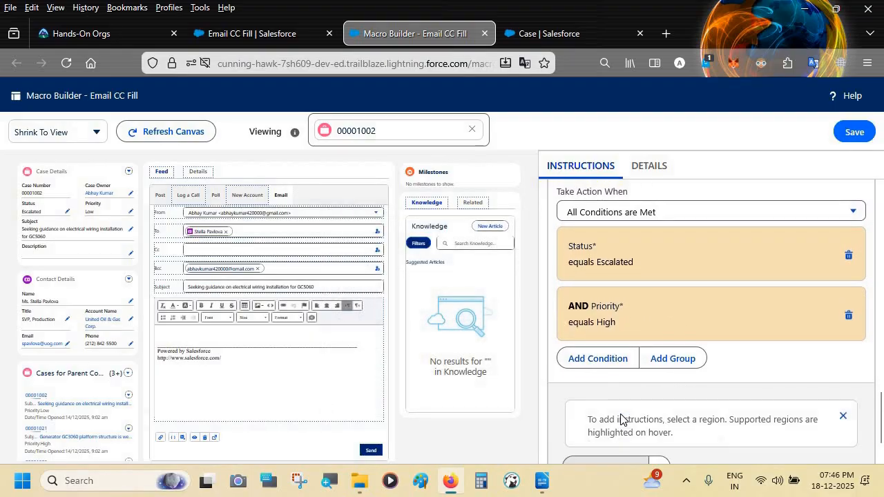
click(281, 196)
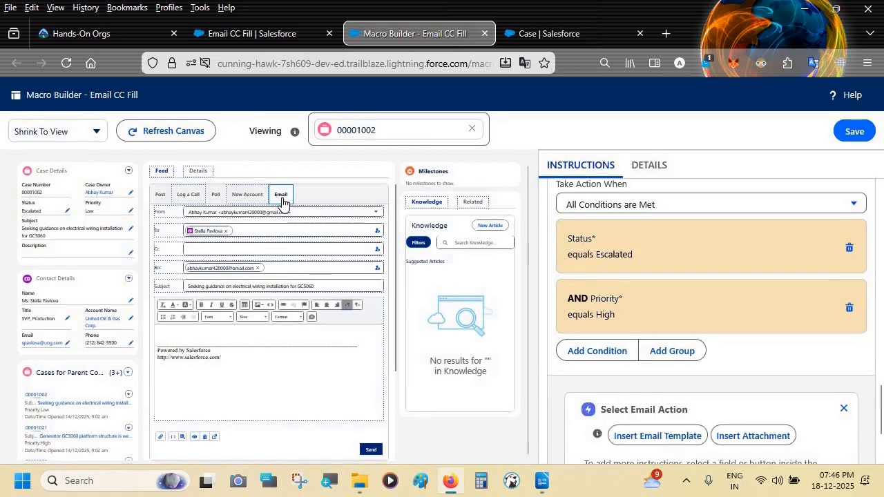
click(255, 249)
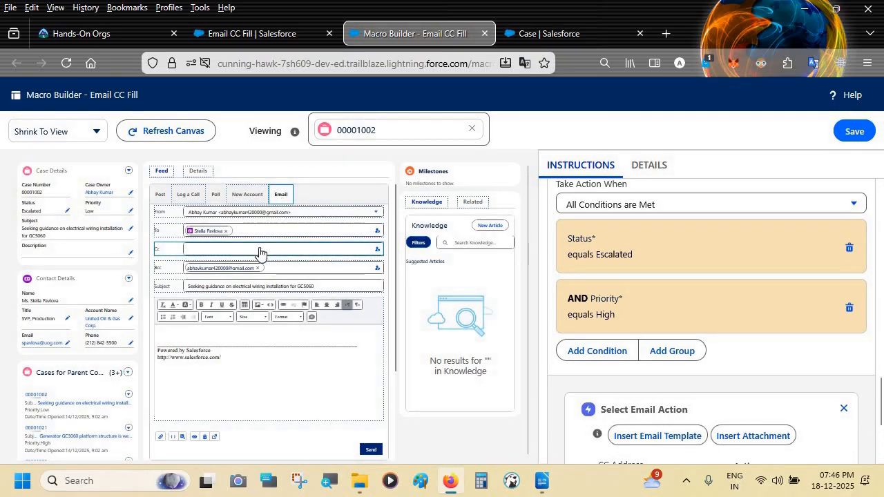
Step: Fill the second ELSE IF block's CC Address with the three High-priority email addresses copied from the LibreOffice Writer plan document
scroll(545, 304, down, 3)
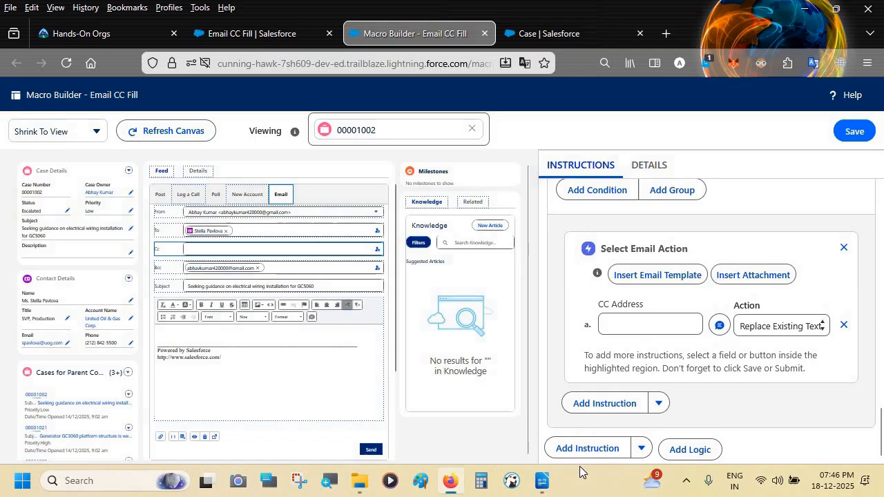
click(542, 481)
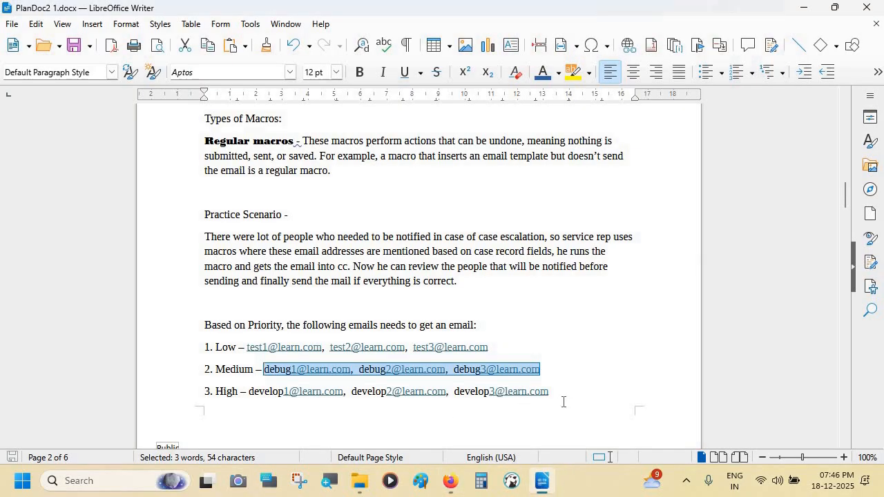
drag(559, 396, 256, 391)
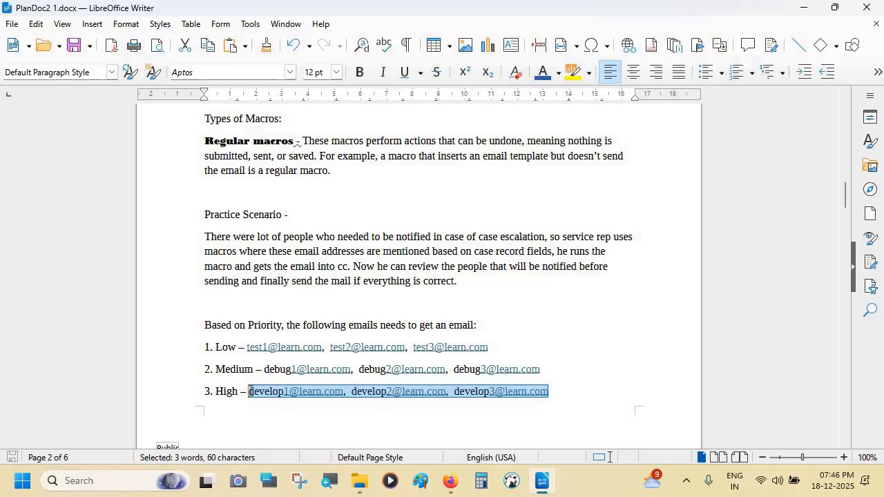
key(alt+Tab)
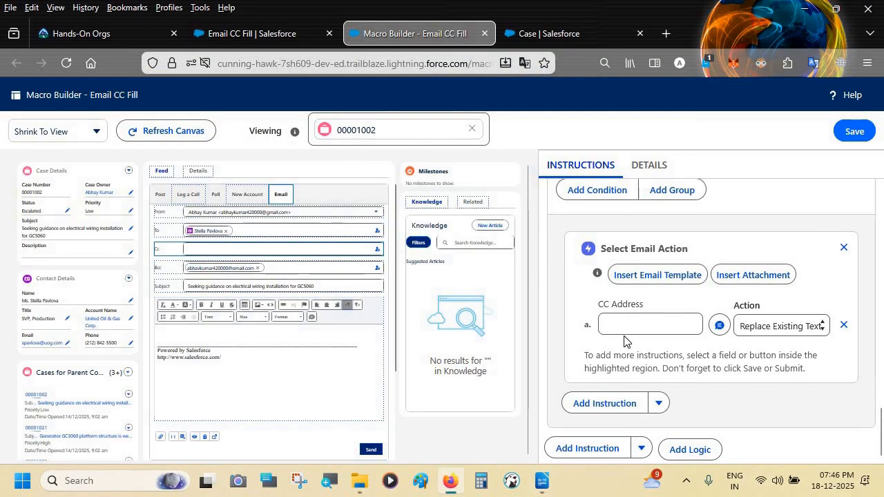
click(631, 334)
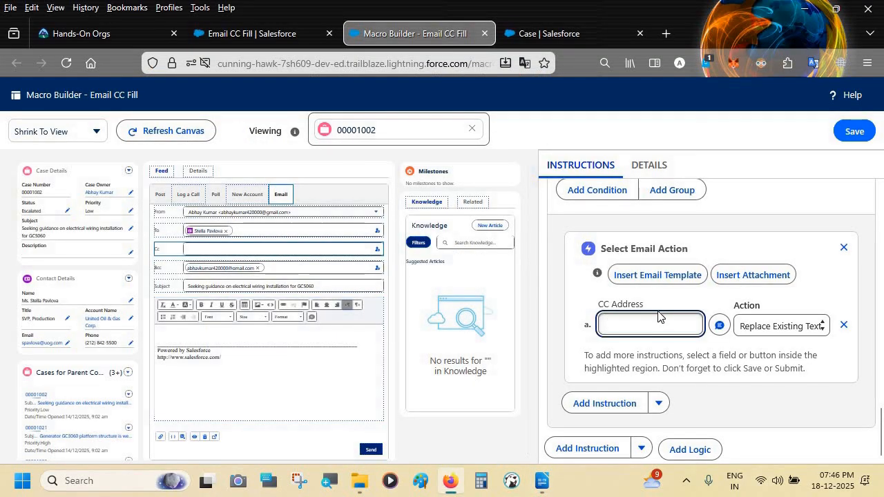
key(ctrl+v)
Step: Set the CC Address action to Insert After Existing Text in both the High-priority and Medium-priority ELSE IF blocks
click(767, 321)
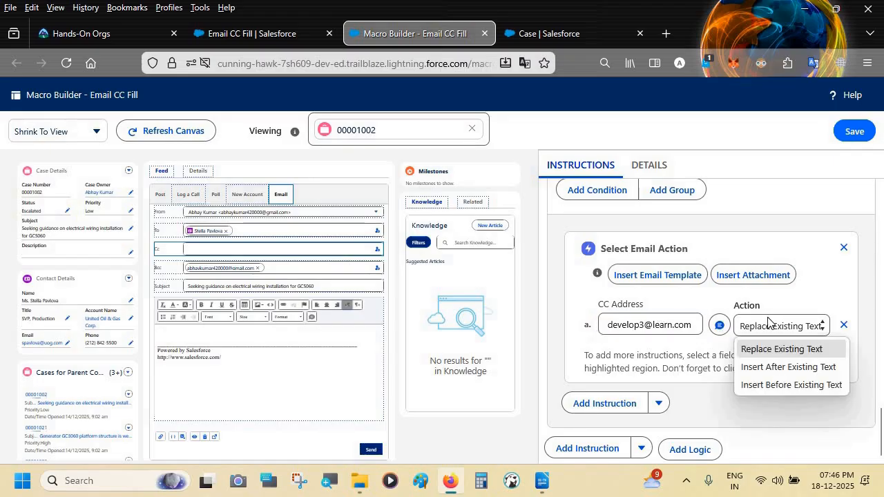
click(770, 368)
scroll(770, 370, up, 6)
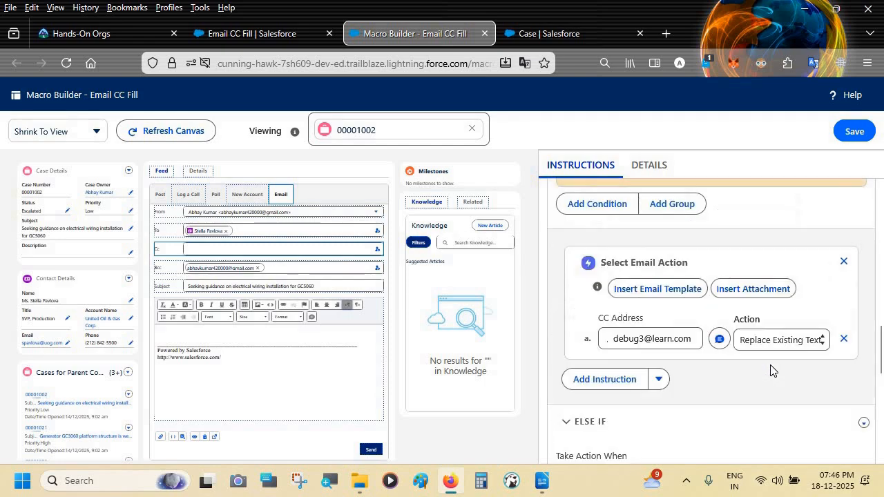
click(769, 339)
scroll(772, 345, up, 3)
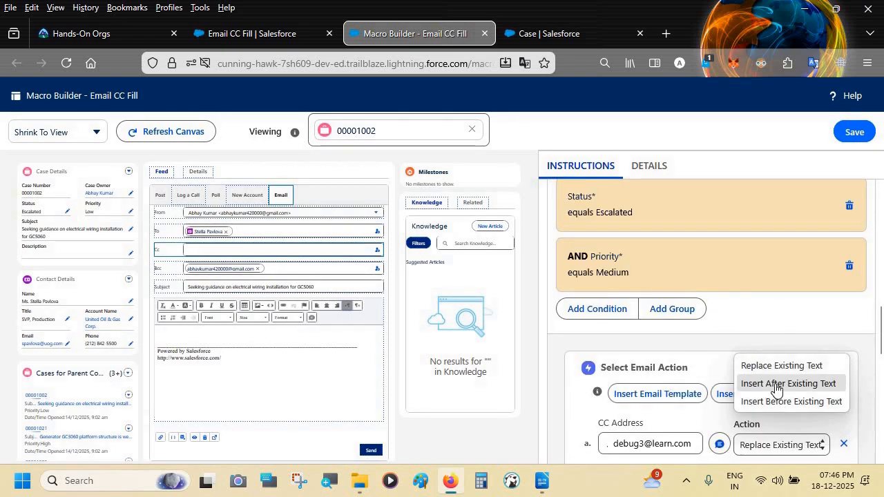
click(775, 389)
Step: Check the CC Address actions across the IF and ELSE IF blocks and save the macro
scroll(773, 390, down, 8)
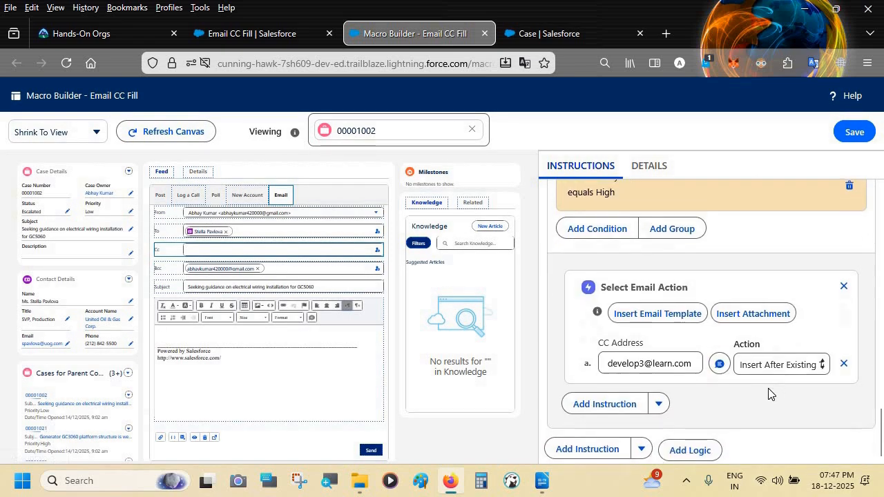
scroll(759, 399, down, 10)
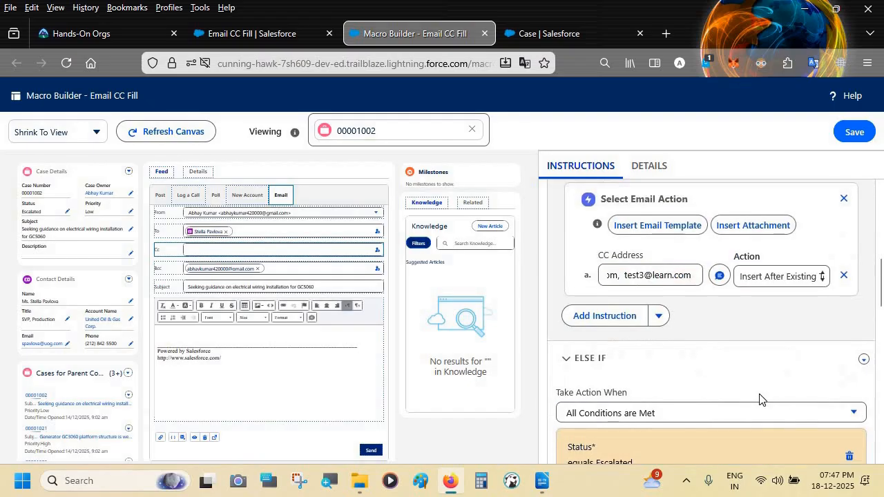
scroll(758, 398, up, 10)
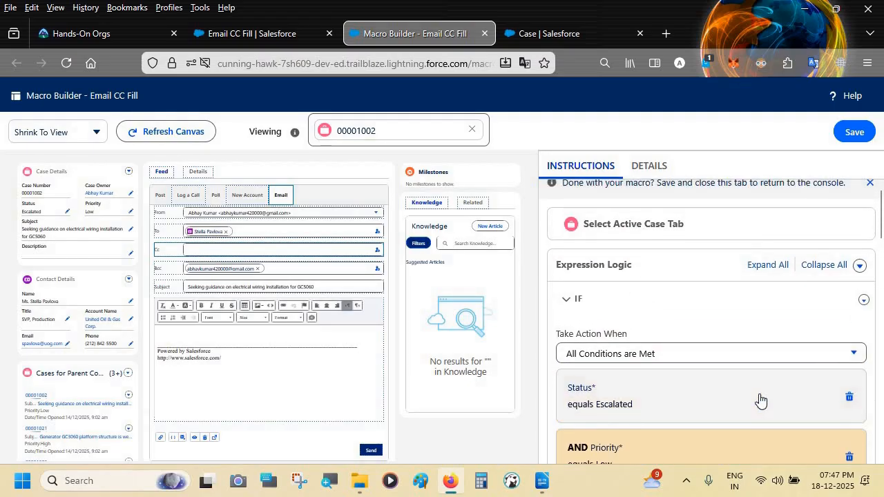
click(840, 124)
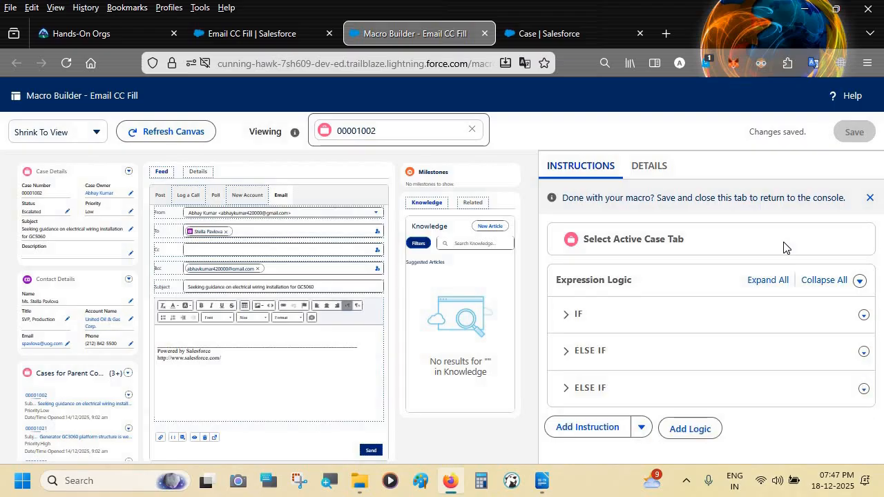
Step: Return to the Email CC Fill macro record, dismiss the pop-up prompts, and reload the page to review its saved instructions
click(270, 23)
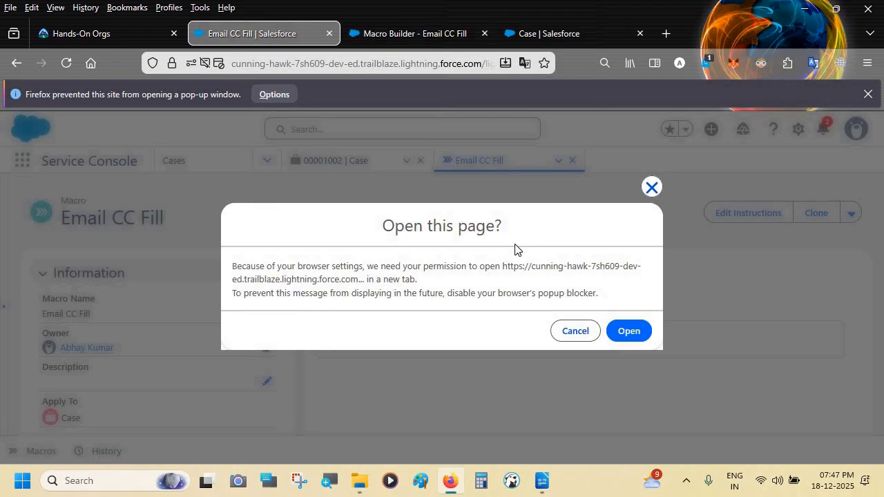
click(572, 333)
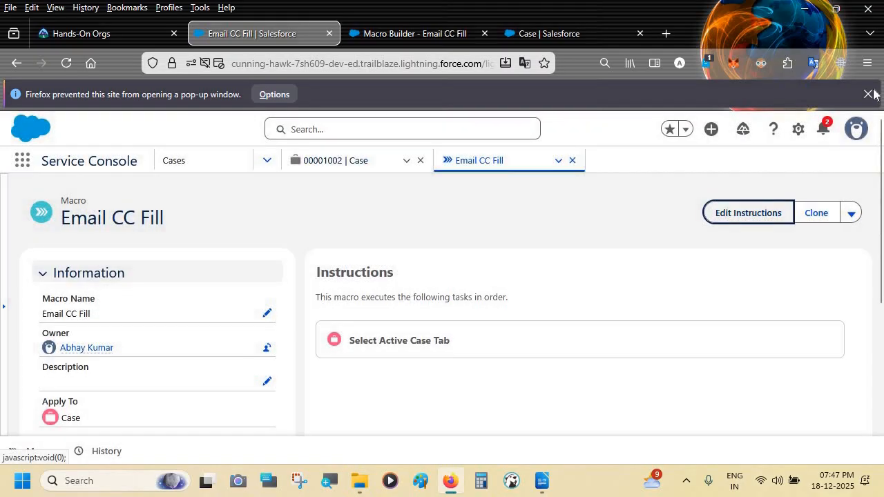
click(868, 94)
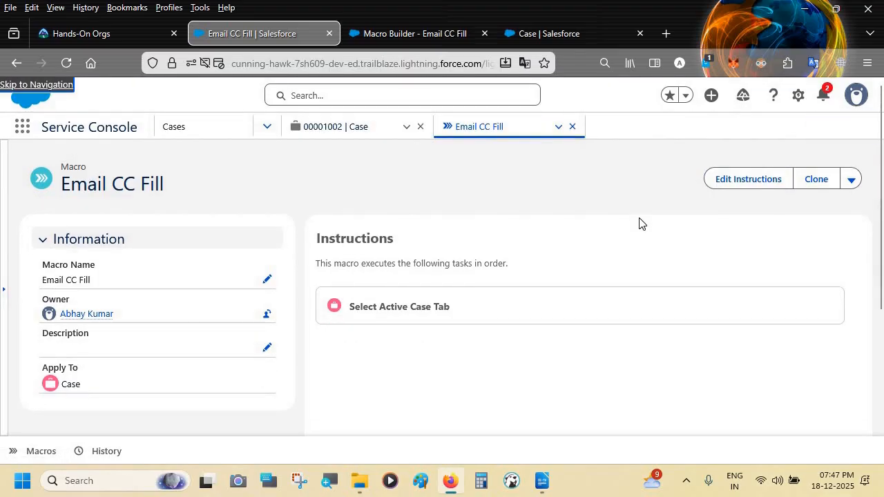
key(F5)
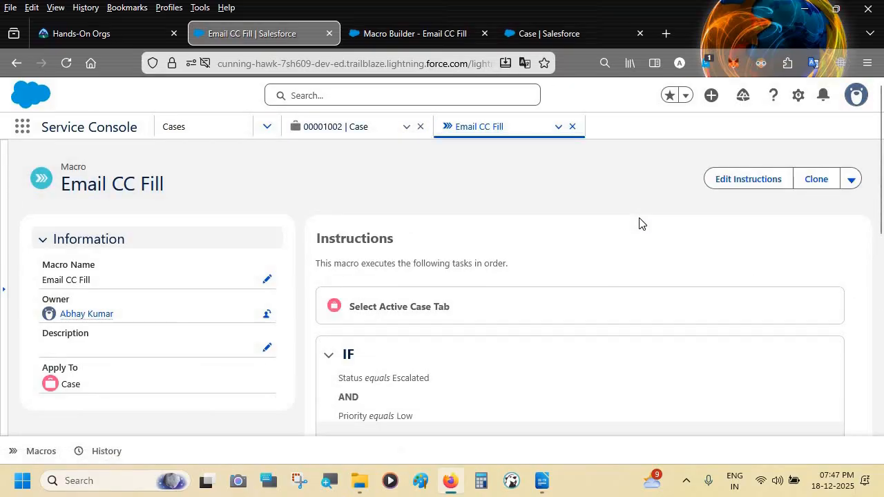
scroll(539, 274, down, 3)
scroll(540, 275, up, 1)
scroll(540, 275, down, 1)
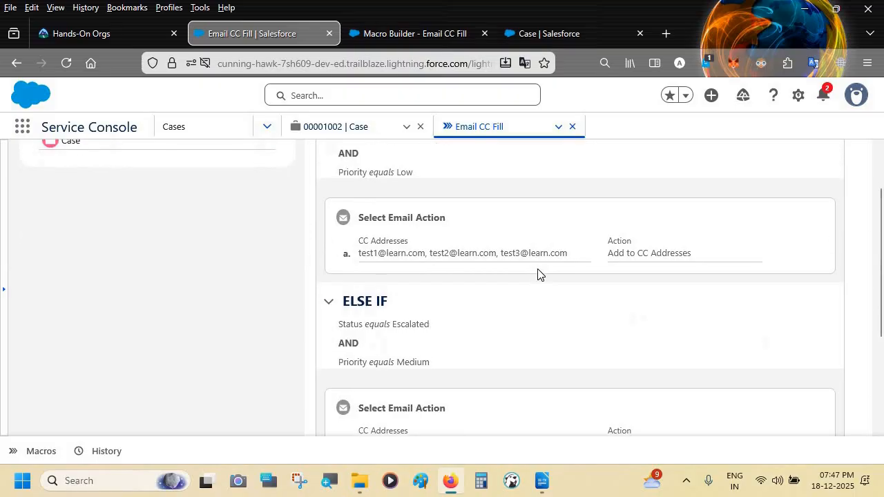
scroll(540, 274, up, 2)
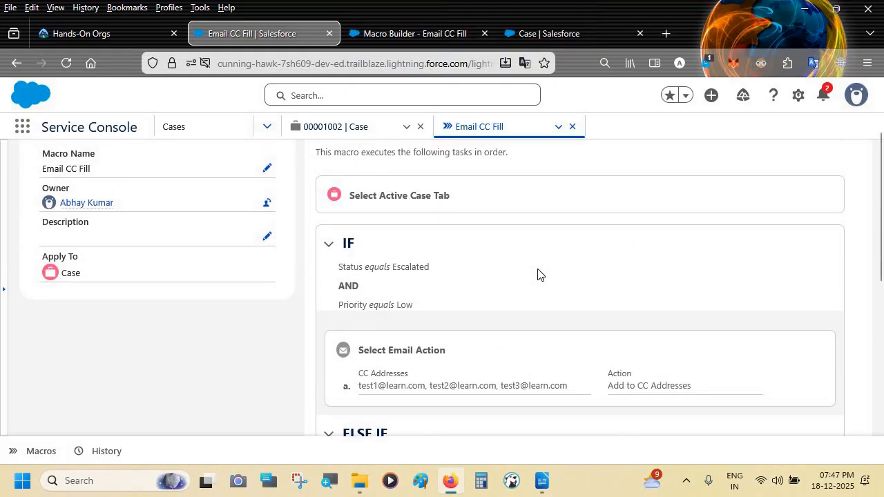
Step: Examine the conditions, CC addresses and actions saved in each IF and ELSE IF block of the Email CC Fill macro
scroll(539, 274, down, 5)
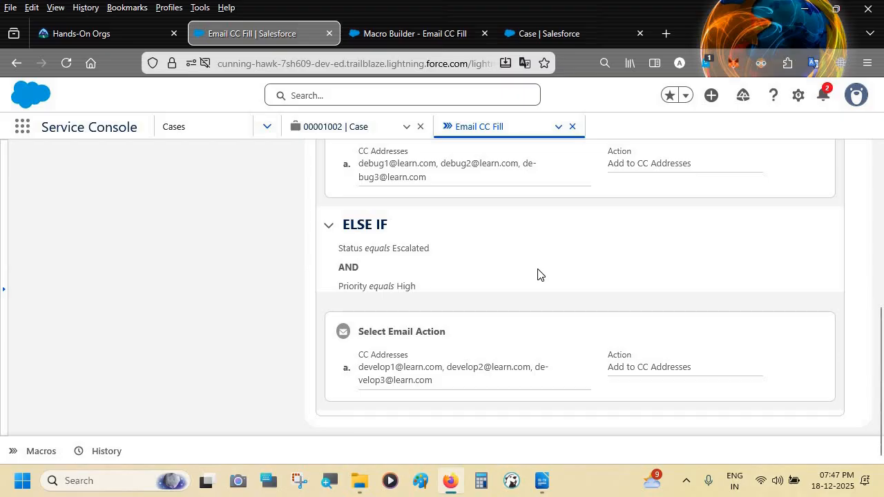
scroll(540, 275, up, 7)
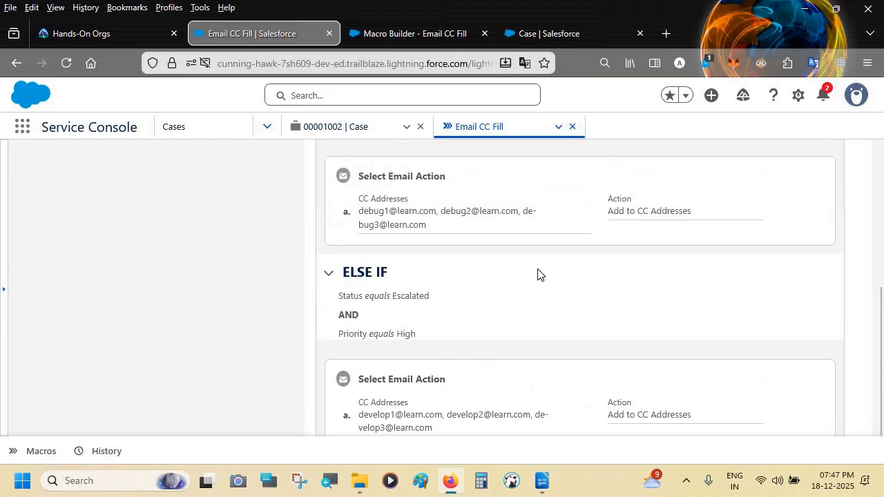
scroll(540, 274, down, 8)
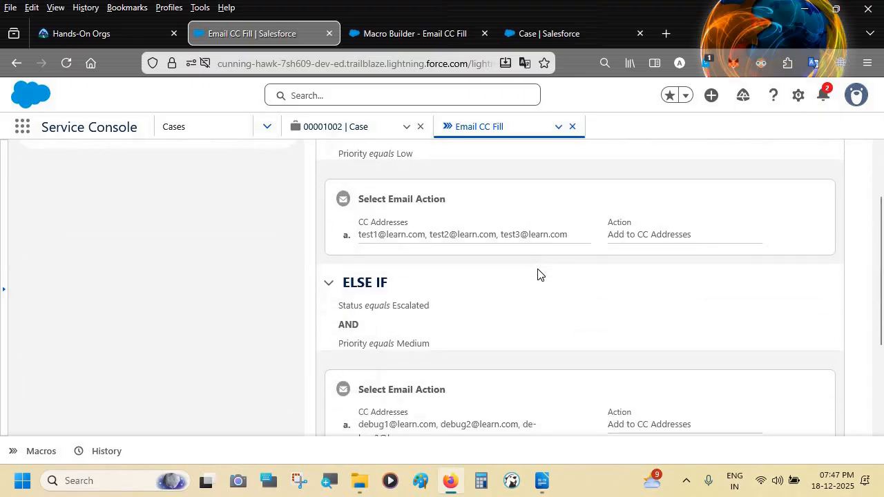
scroll(540, 274, up, 2)
scroll(540, 275, up, 3)
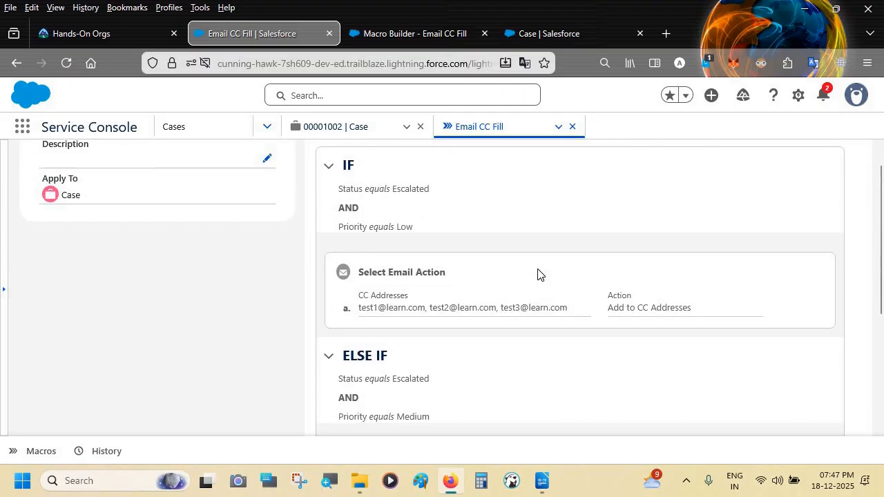
scroll(539, 275, up, 1)
scroll(416, 276, down, 1)
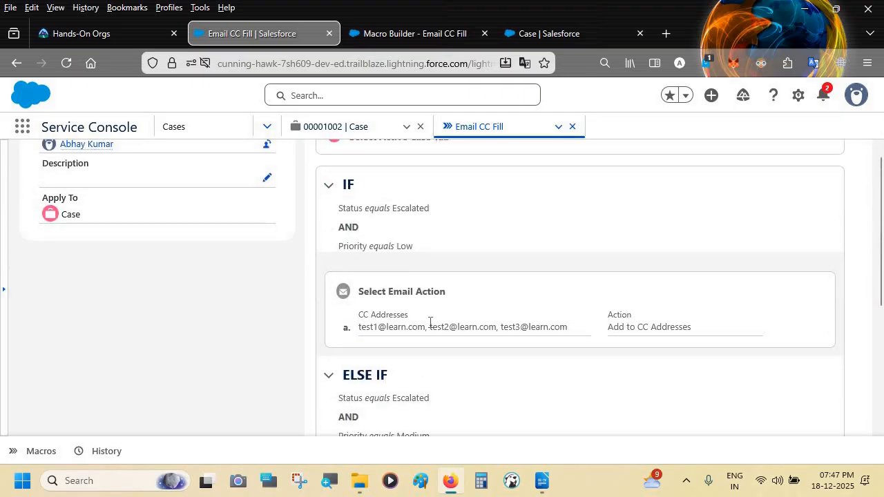
scroll(429, 323, down, 3)
scroll(429, 325, down, 3)
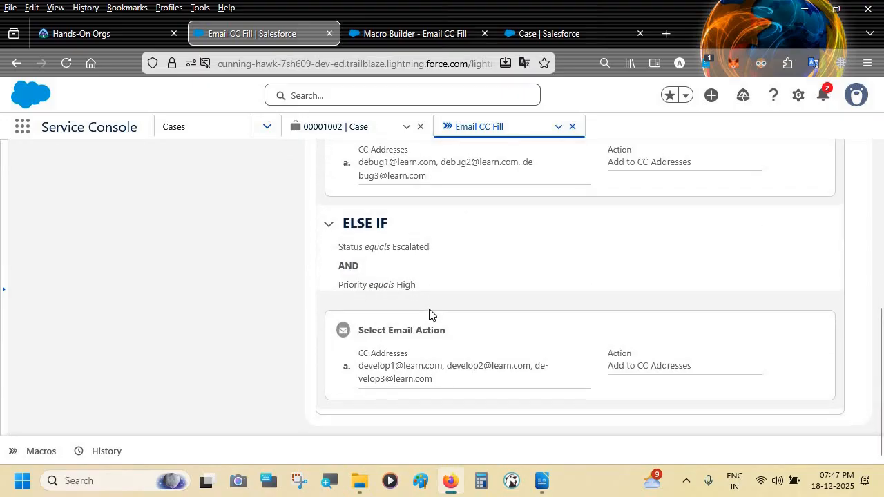
scroll(431, 313, up, 8)
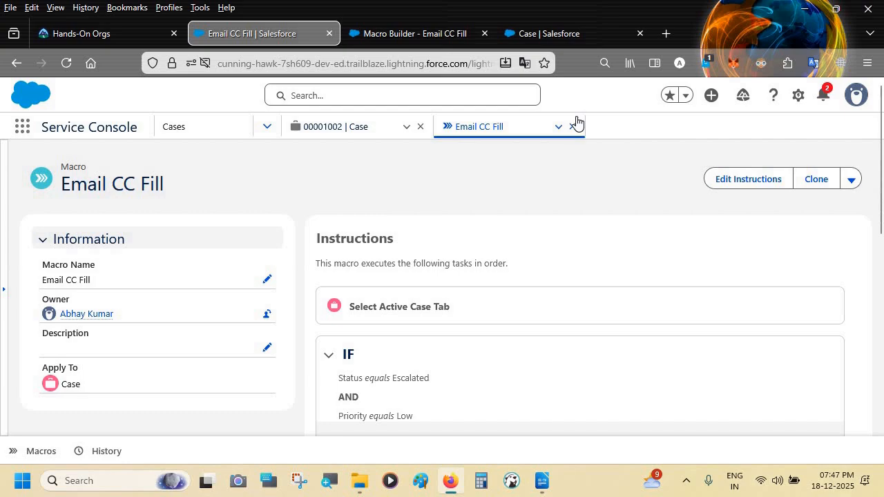
Step: Close the macro record, start an email from the case feed, and replace the To recipient with the manager's email address
click(574, 126)
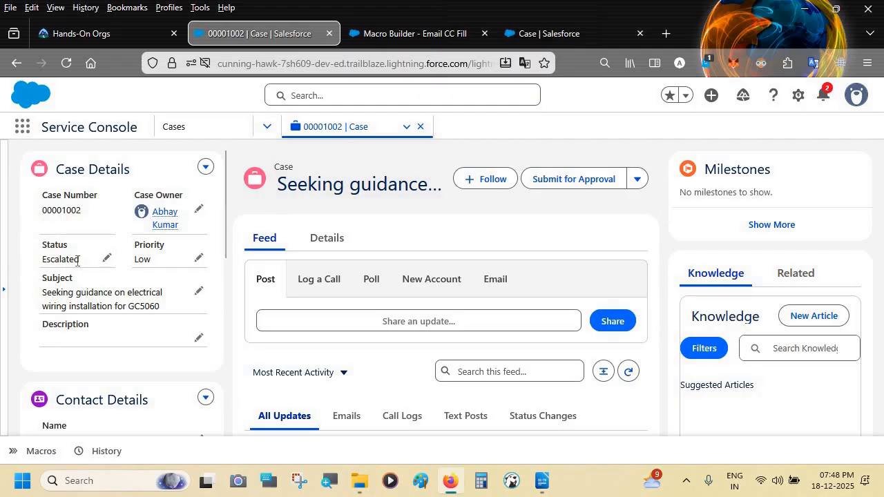
click(502, 291)
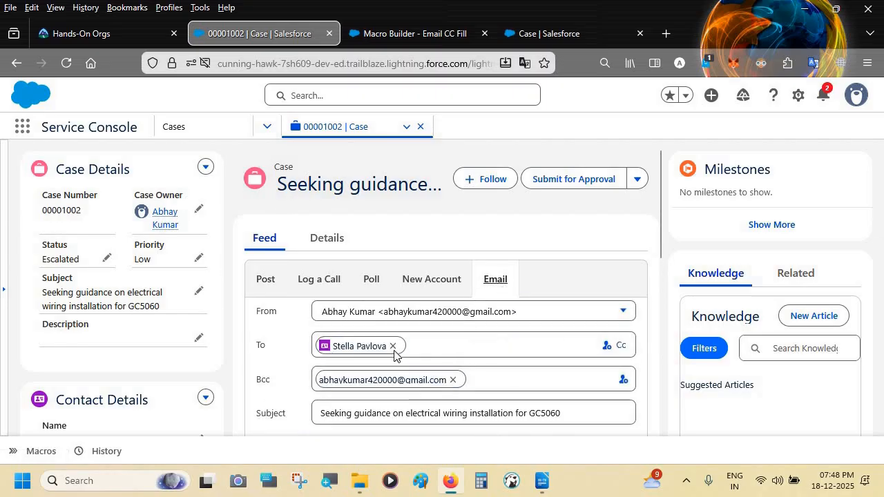
click(394, 346)
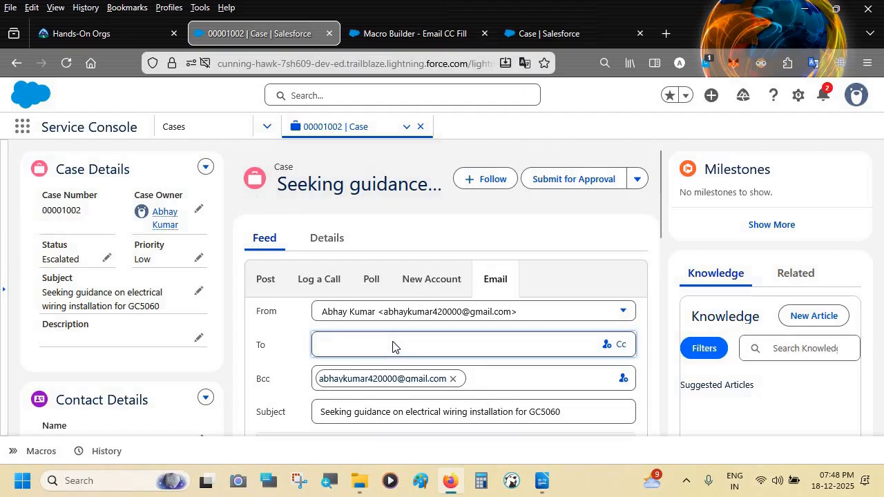
text(ager@test)
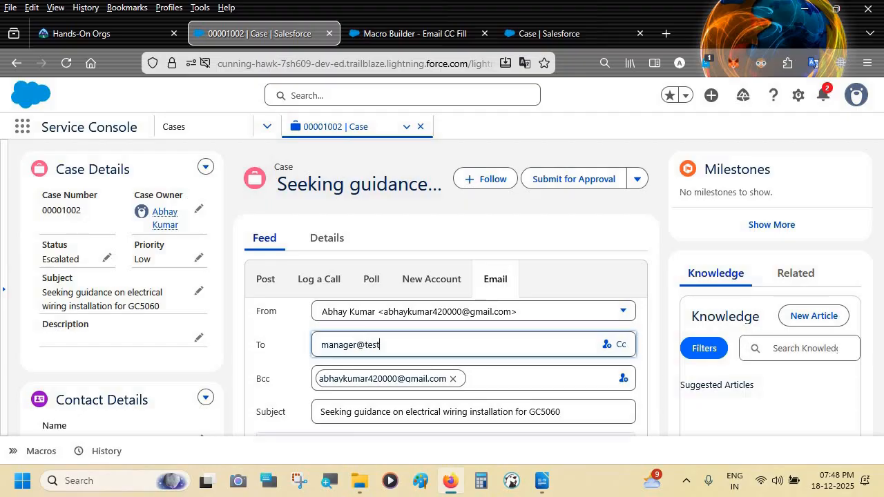
text(.com)
scroll(476, 311, down, 2)
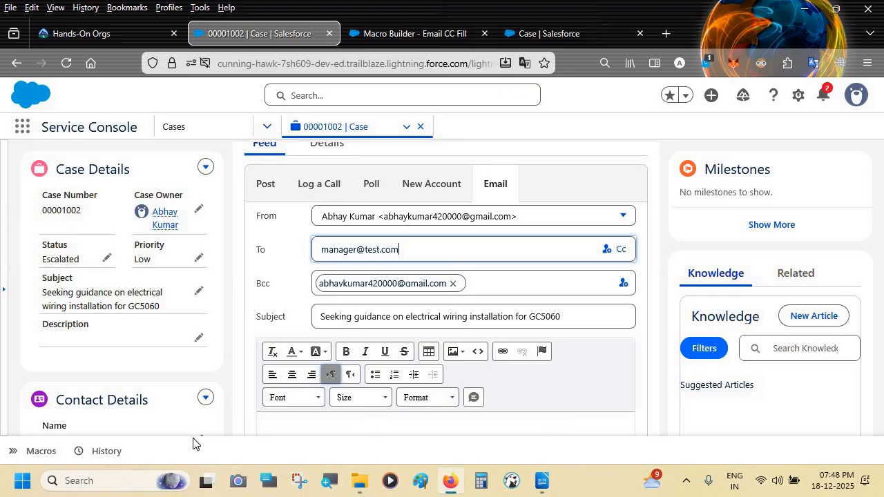
Step: Run the Email CC Fill macro on the escalated Low-priority case, dismiss its results, and return to the email's recipient fields
click(36, 450)
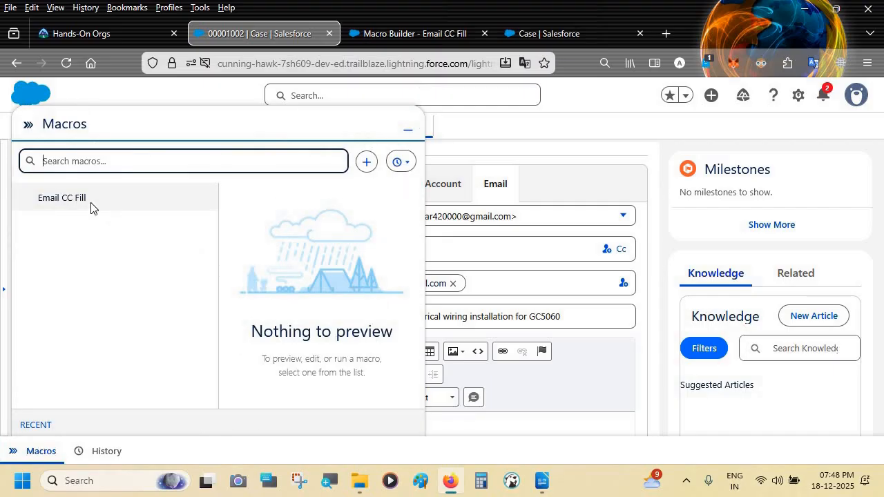
click(91, 204)
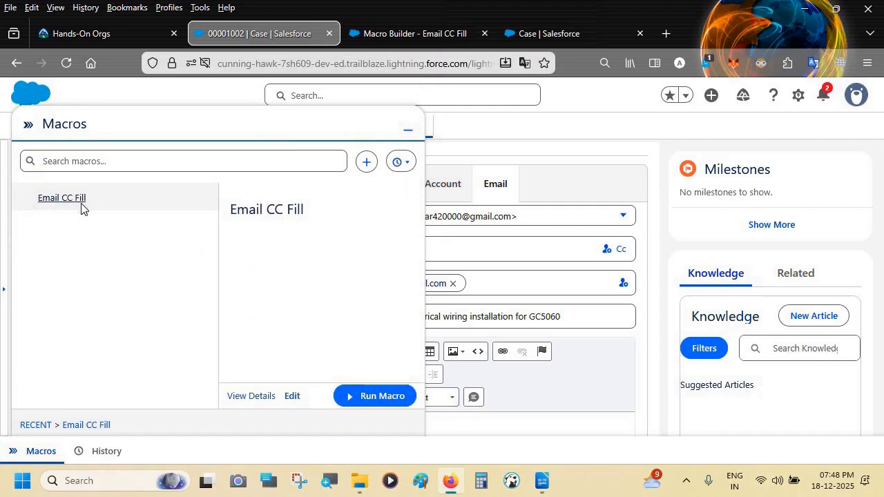
click(383, 396)
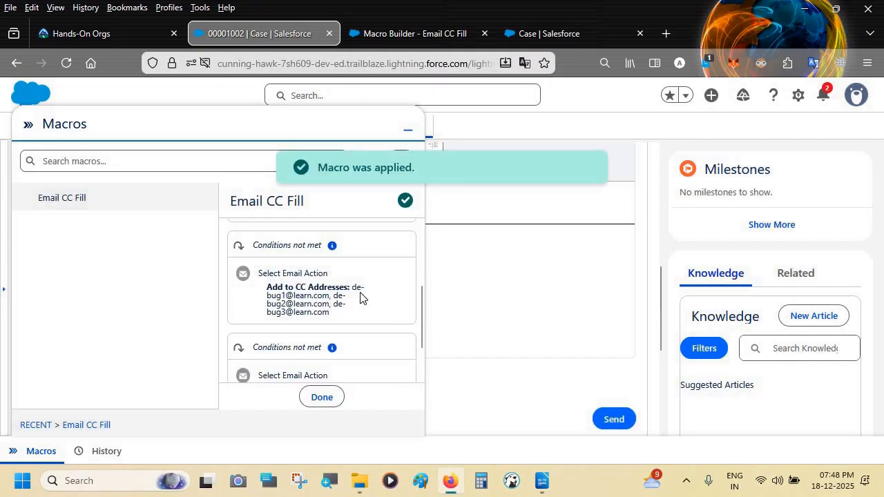
click(330, 396)
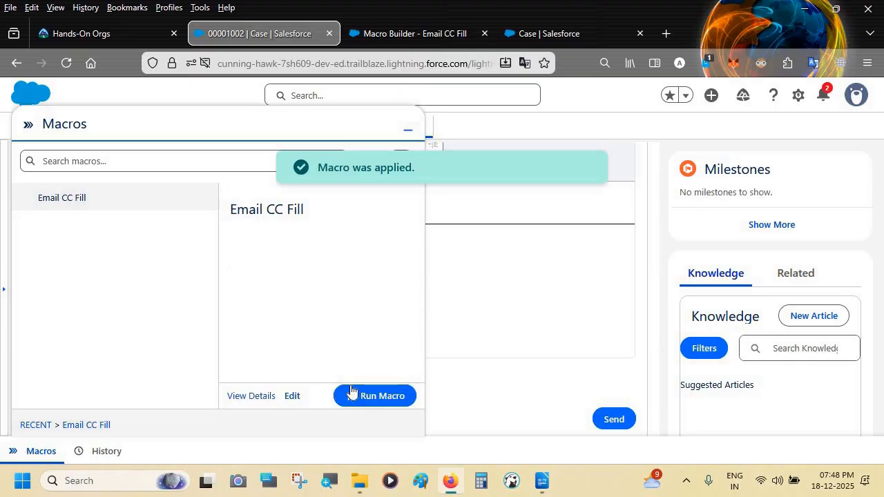
click(407, 124)
scroll(412, 251, up, 5)
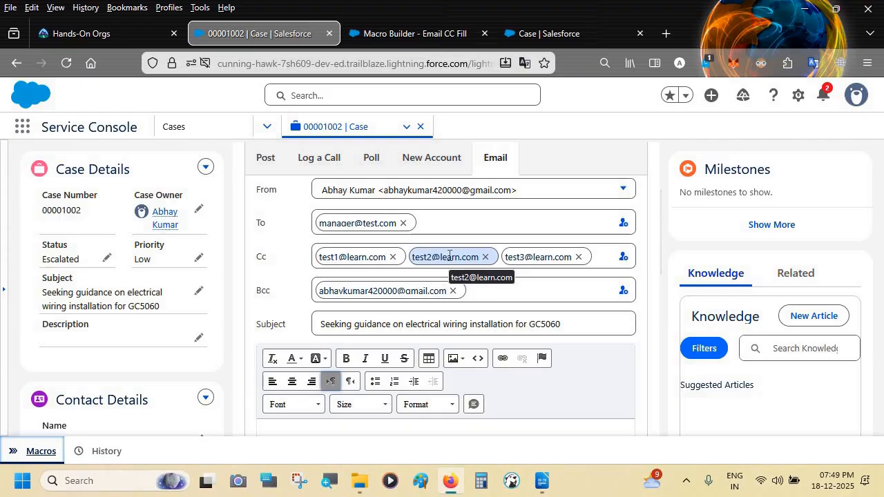
Step: Remove the third Cc address from the case email, try to send it, and review the recipient fields
click(578, 257)
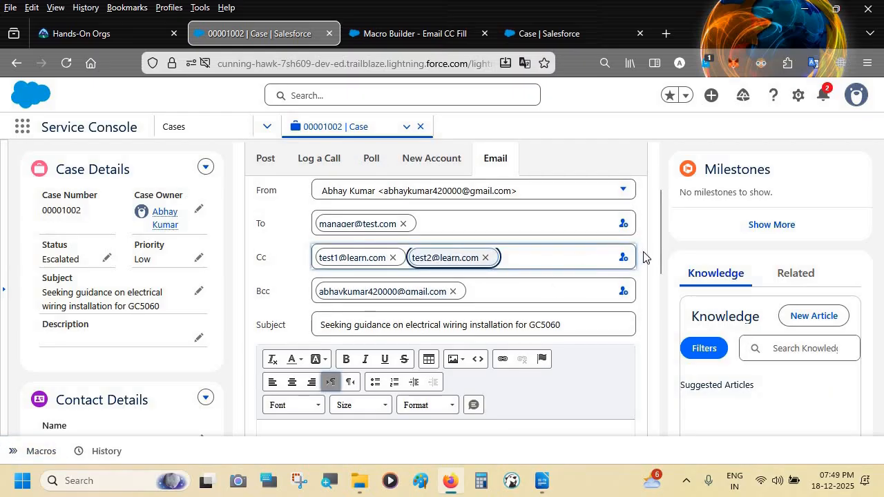
scroll(615, 301, down, 5)
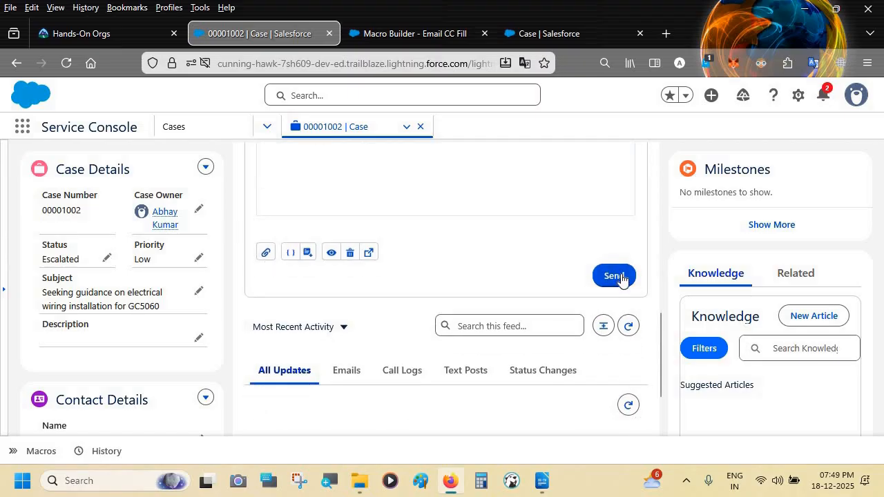
click(614, 275)
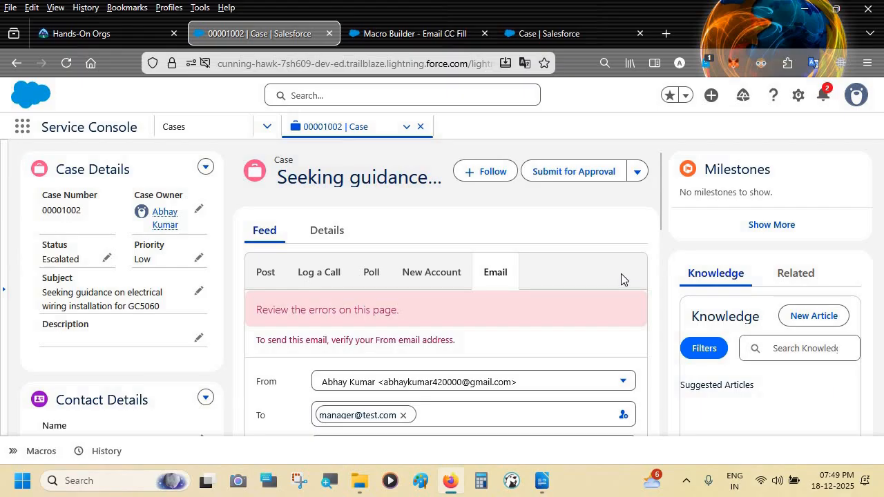
scroll(620, 279, down, 2)
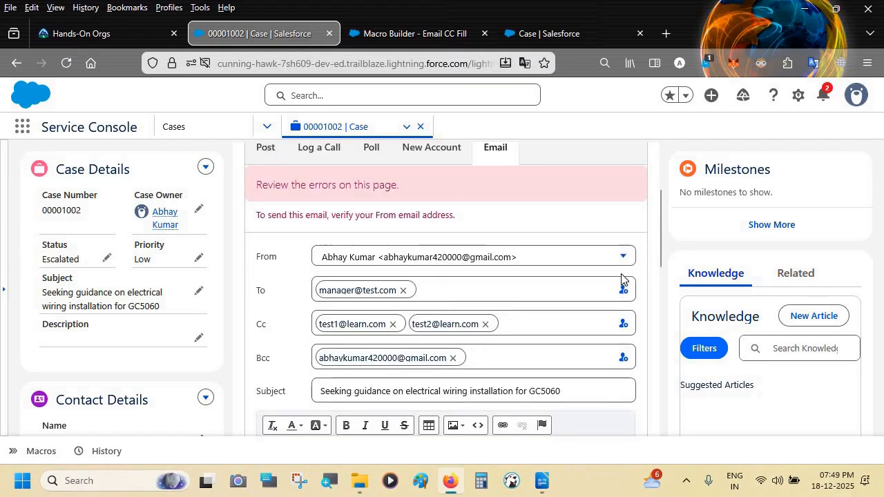
scroll(620, 279, down, 2)
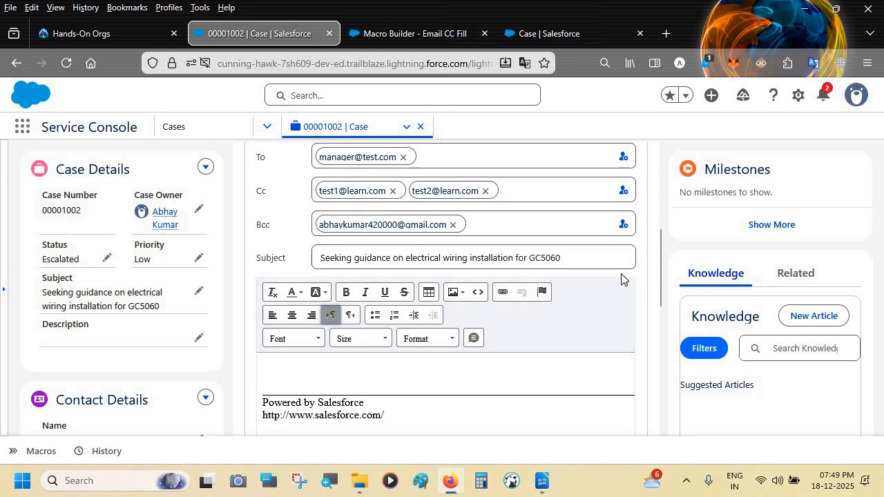
scroll(621, 279, up, 2)
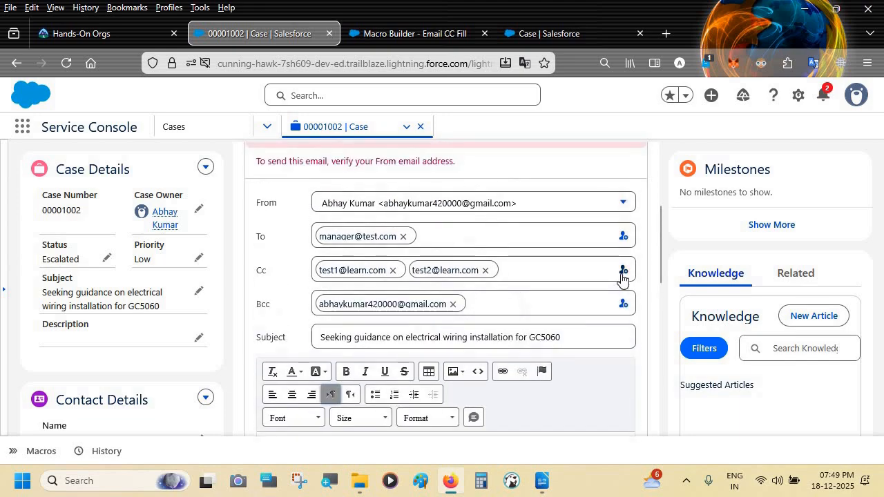
Step: Compare the email's Cc recipients with the priority-based address lists and practice scenario in the LibreOffice Writer plan document
click(550, 481)
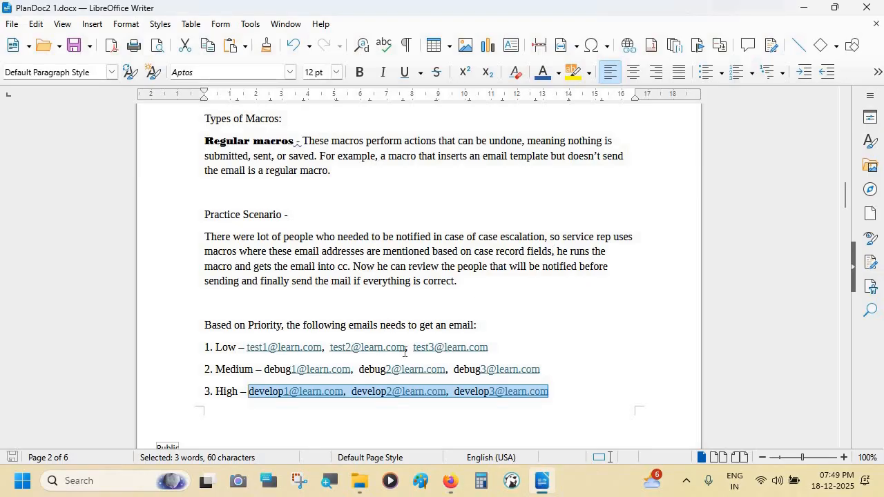
drag(552, 392, 427, 319)
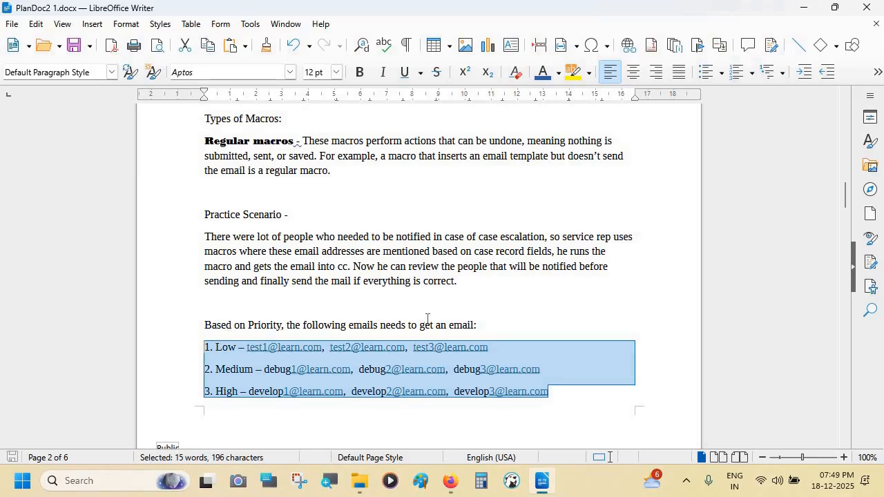
key(alt+Tab)
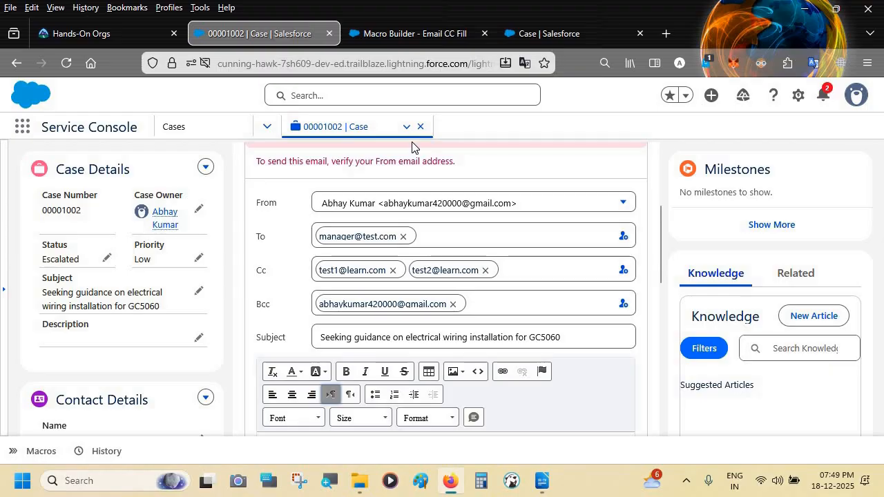
key(alt+Tab)
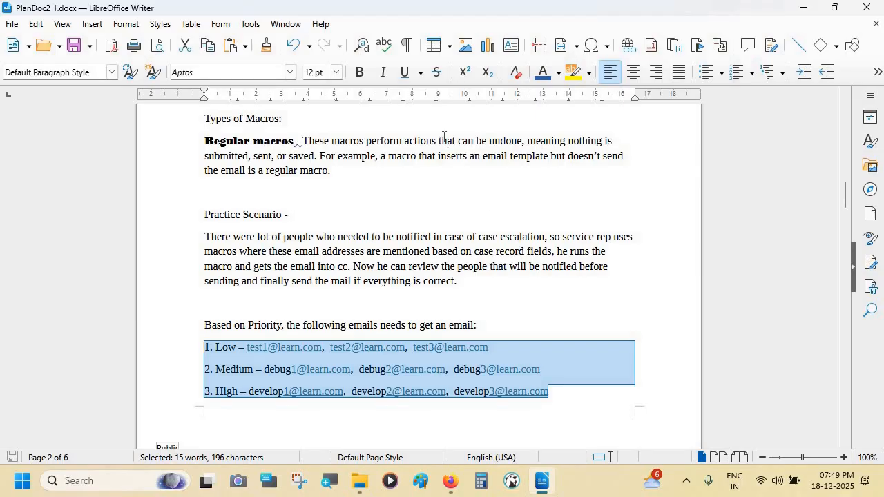
click(443, 173)
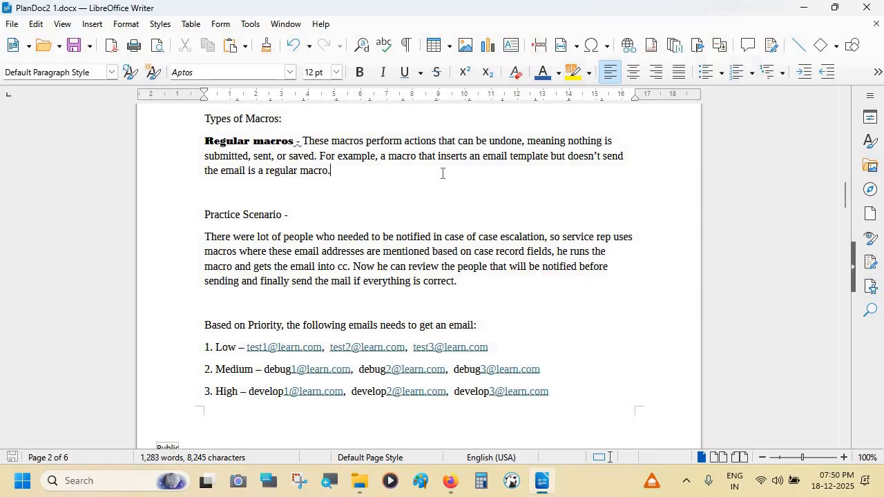
scroll(443, 173, down, 7)
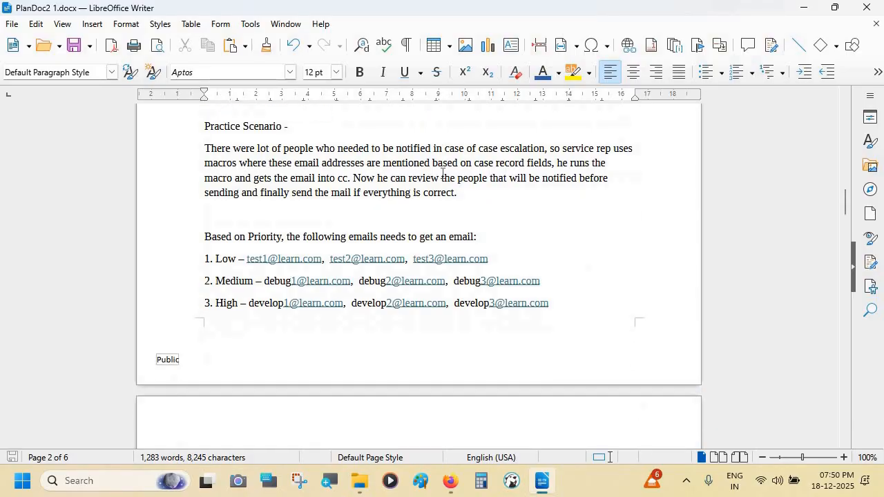
scroll(443, 174, down, 1)
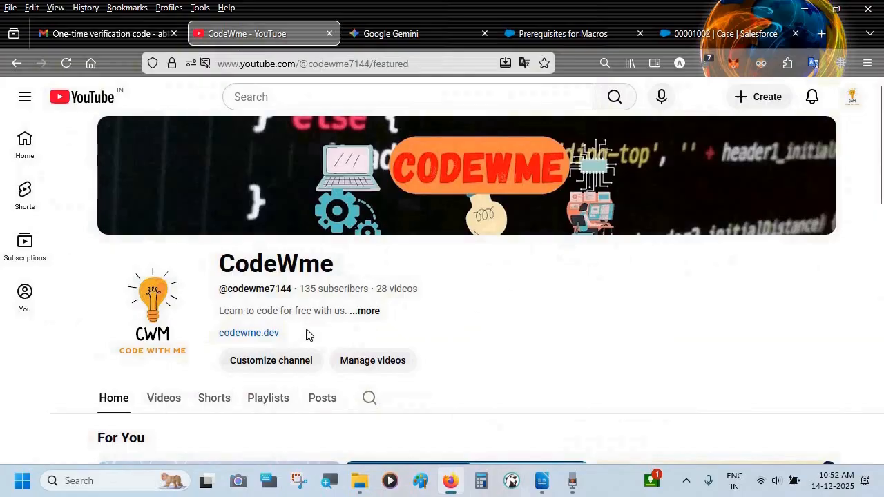
Step: Open the codewme.dev website in a new tab from the CodeWme YouTube channel page and look through its home page
right_click(268, 337)
click(339, 54)
click(360, 27)
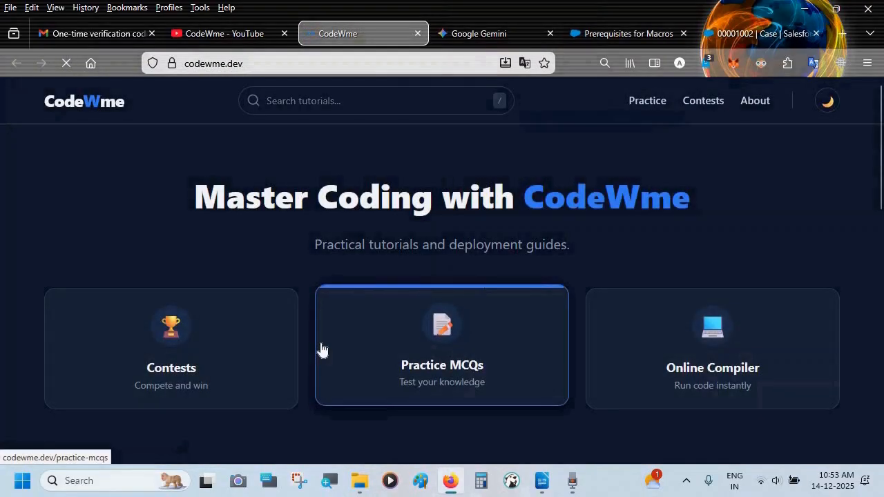
scroll(321, 343, down, 8)
scroll(321, 343, up, 3)
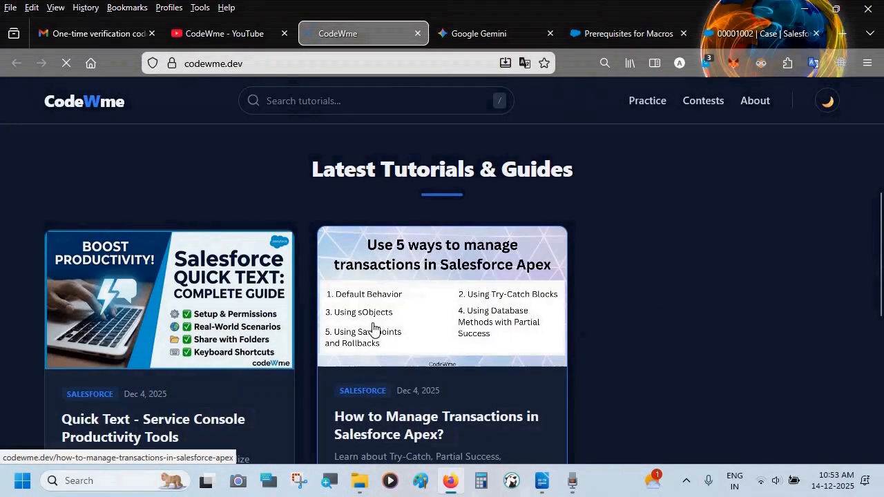
scroll(373, 328, up, 3)
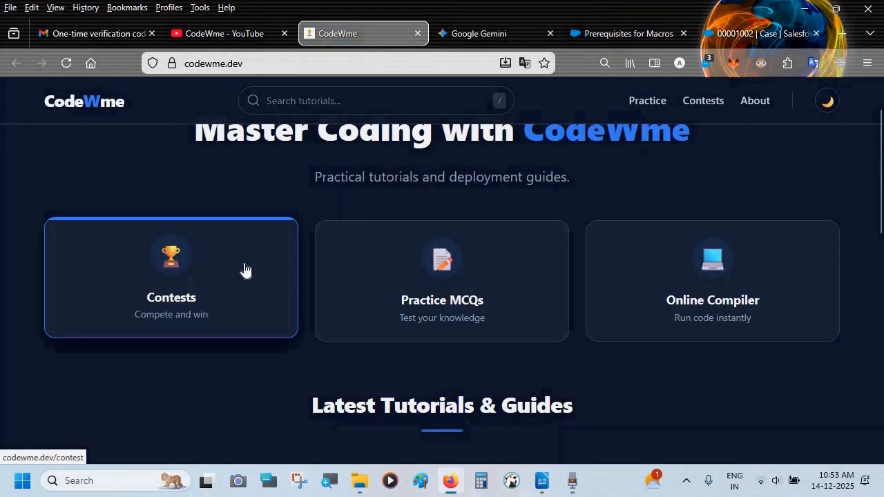
Step: Browse the Practice MCQs page's available question sets on the CodeWme site, and return to the home page to look through it
click(469, 287)
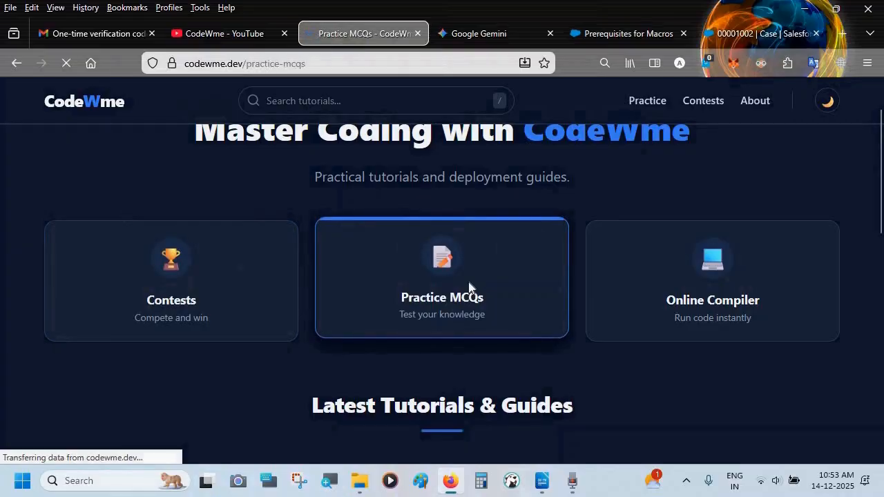
scroll(470, 282, down, 6)
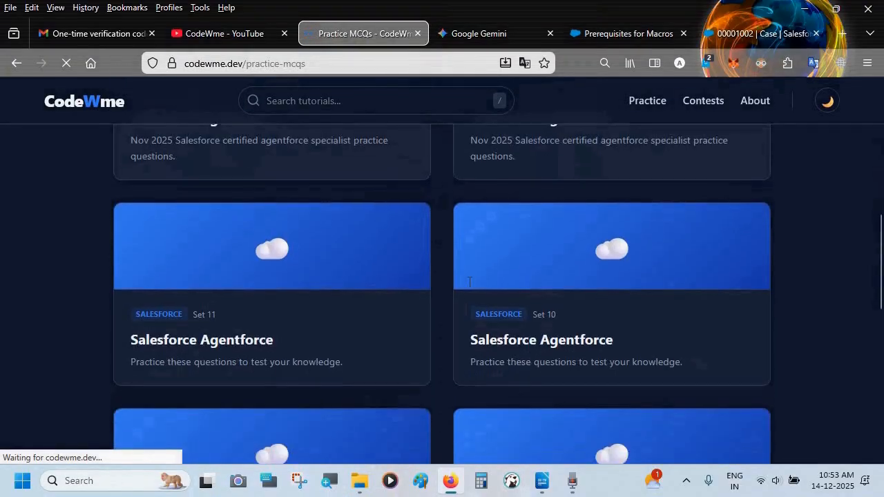
scroll(345, 294, down, 8)
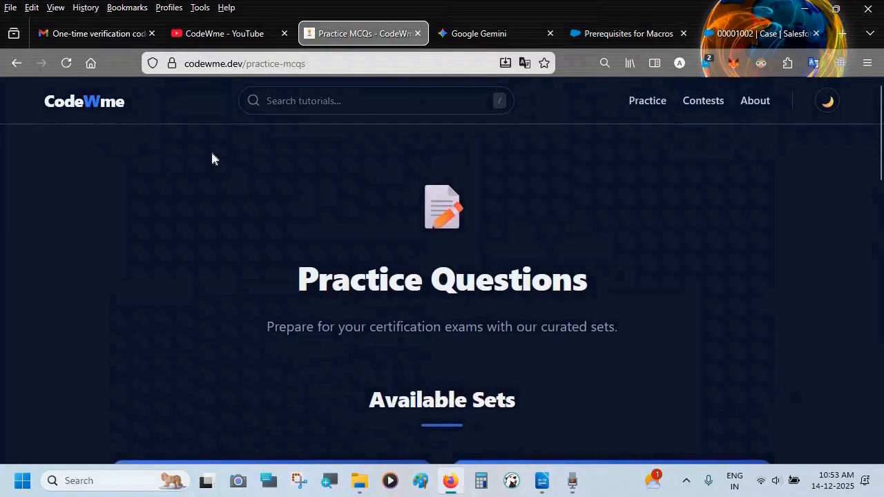
scroll(212, 159, down, 8)
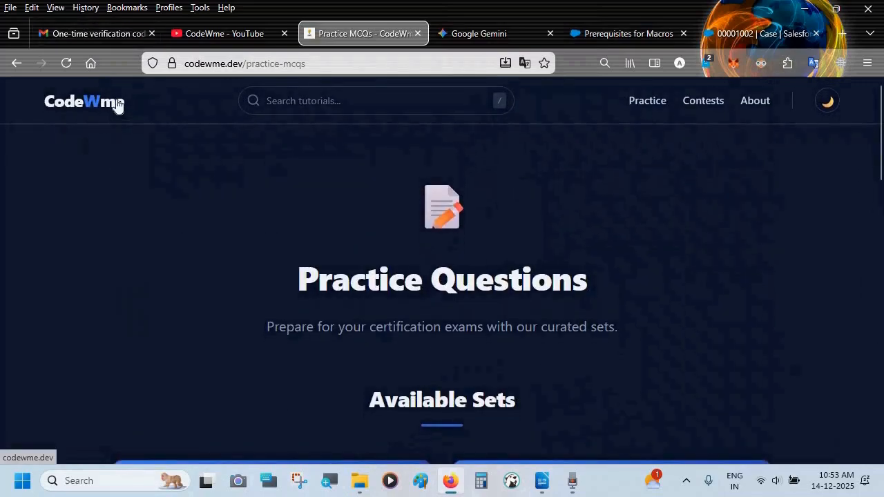
click(116, 104)
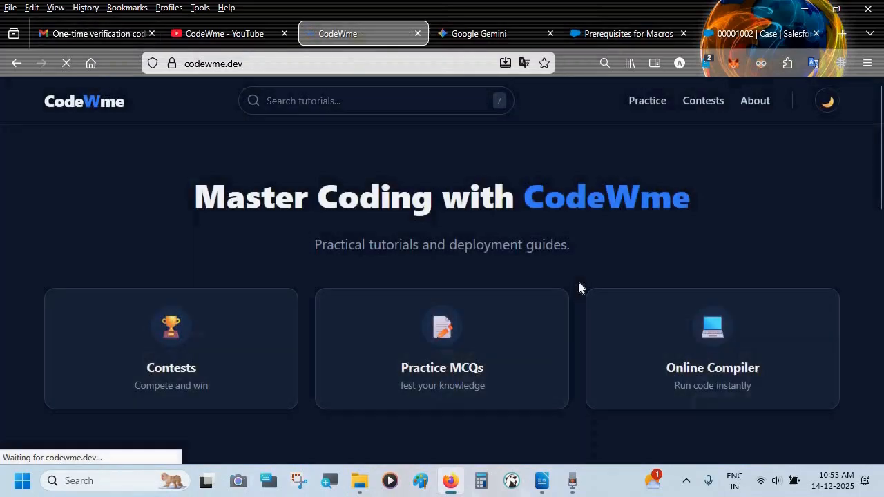
scroll(644, 375, down, 6)
scroll(644, 375, up, 6)
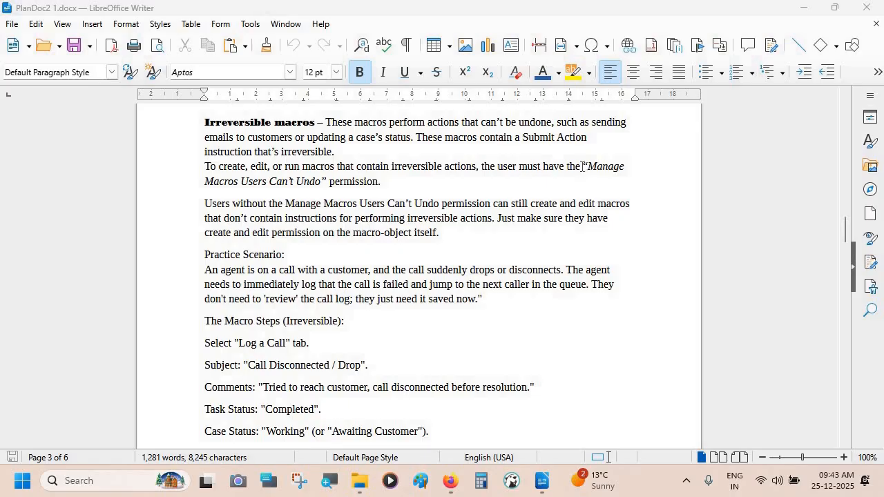
Step: Read the irreversible macros section of the Writer plan document, highlighting the Manage Macros Users Can't Undo permission, and its practice scenario and macro steps
drag(588, 165, 320, 184)
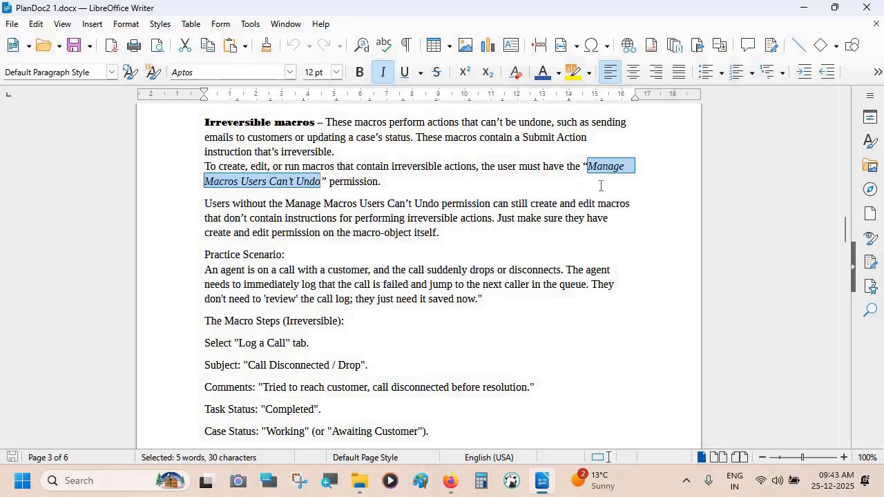
click(487, 209)
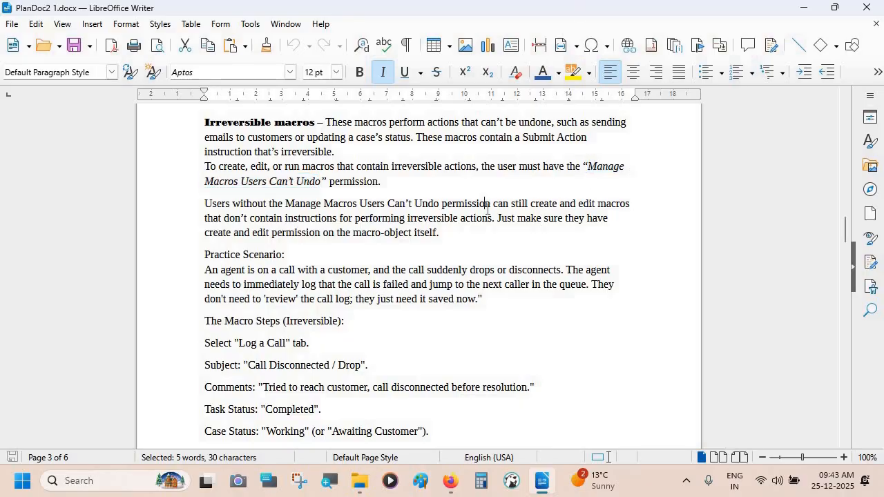
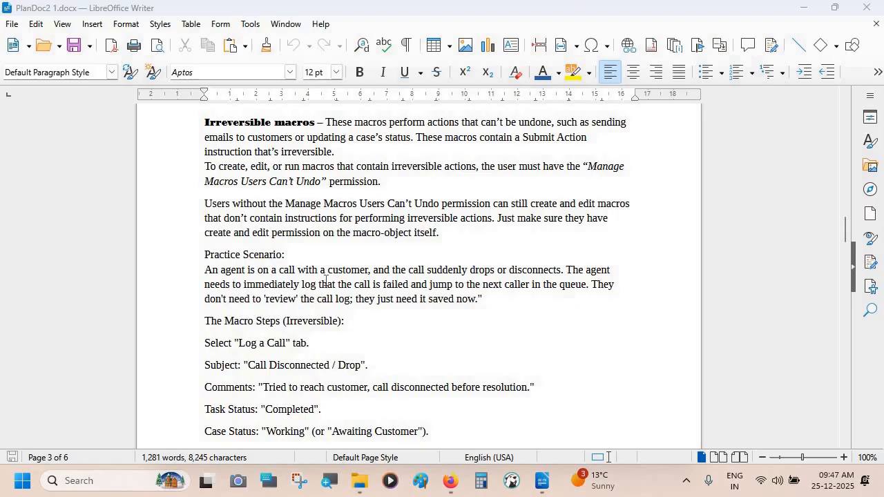
scroll(325, 279, down, 2)
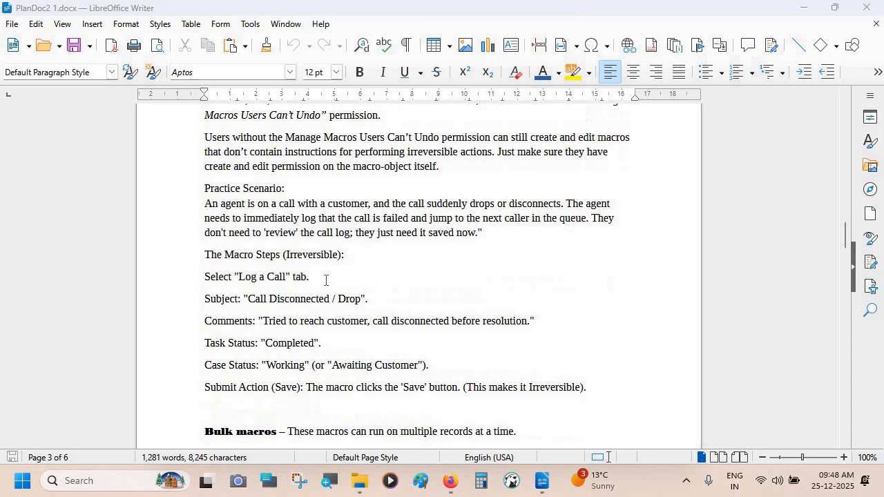
scroll(326, 279, up, 1)
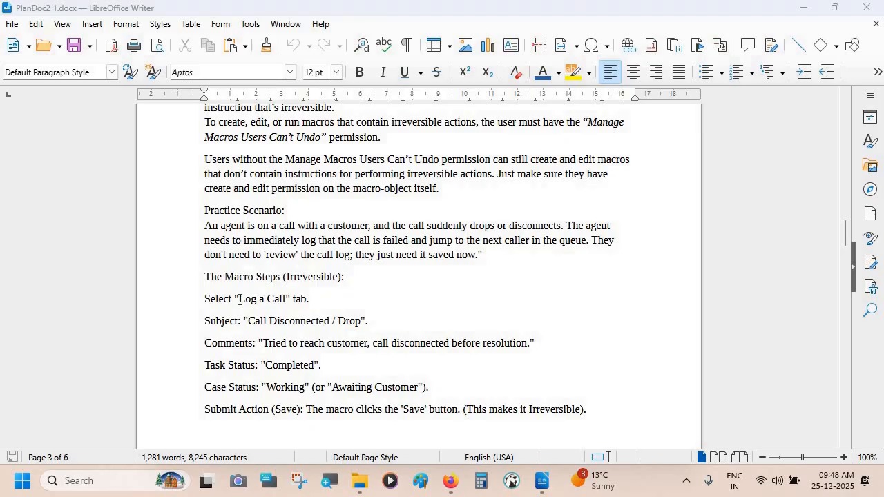
Step: Switch to the Salesforce case in Firefox, show its Log a Call form, and close the Stay ahead of incidents prompt
key(alt+Tab)
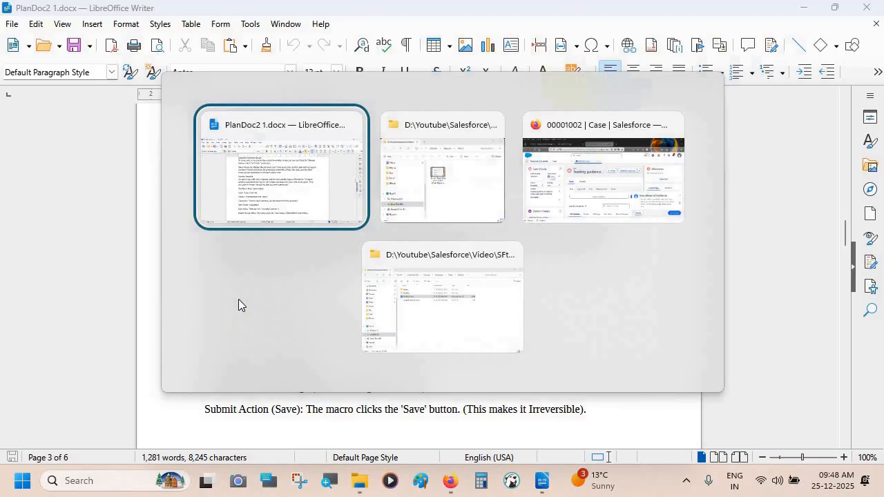
key(Tab)
key(Tab)
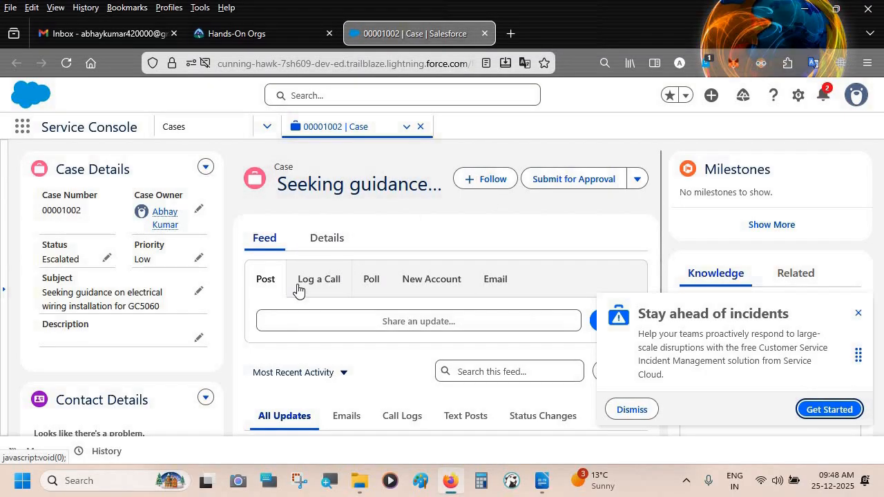
scroll(327, 285, down, 2)
scroll(326, 281, up, 2)
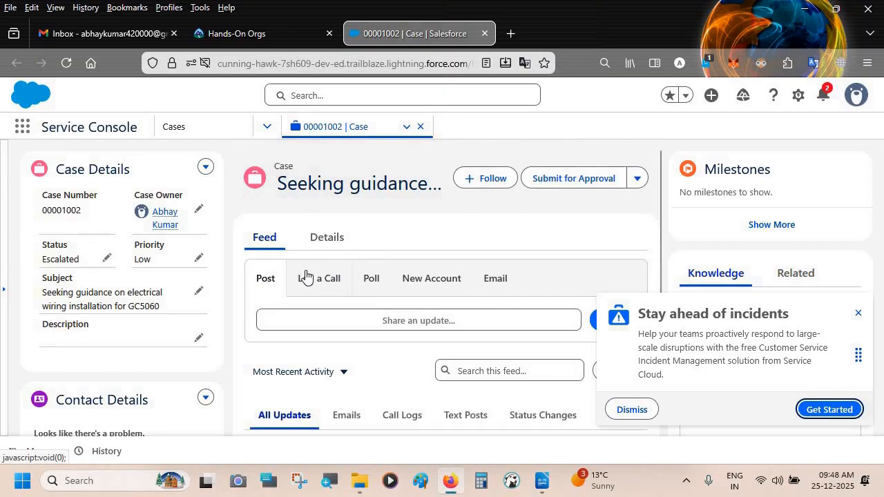
click(306, 276)
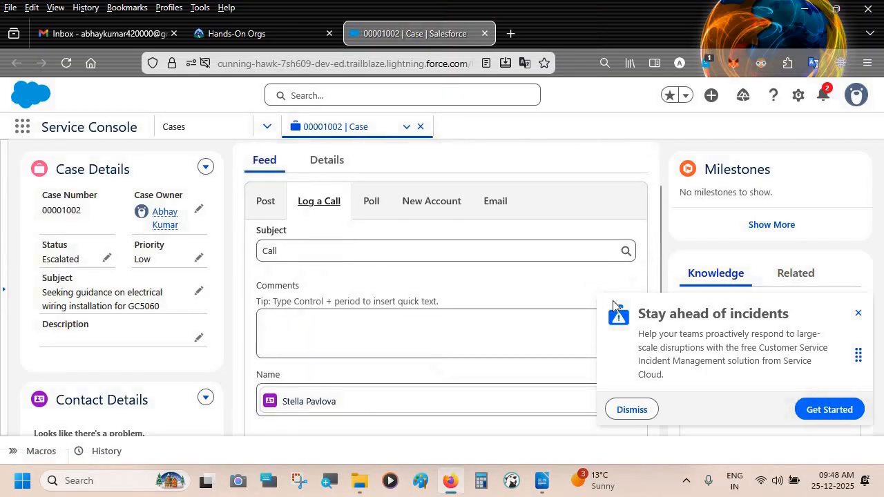
click(858, 314)
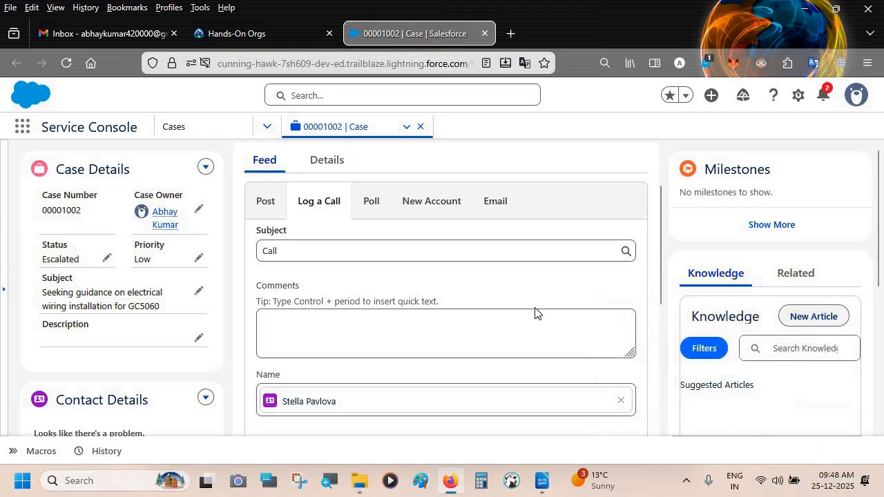
Step: Review the Subject, Comments and Name fields of the Log a Call form against the macro steps in the plan document
scroll(511, 311, up, 1)
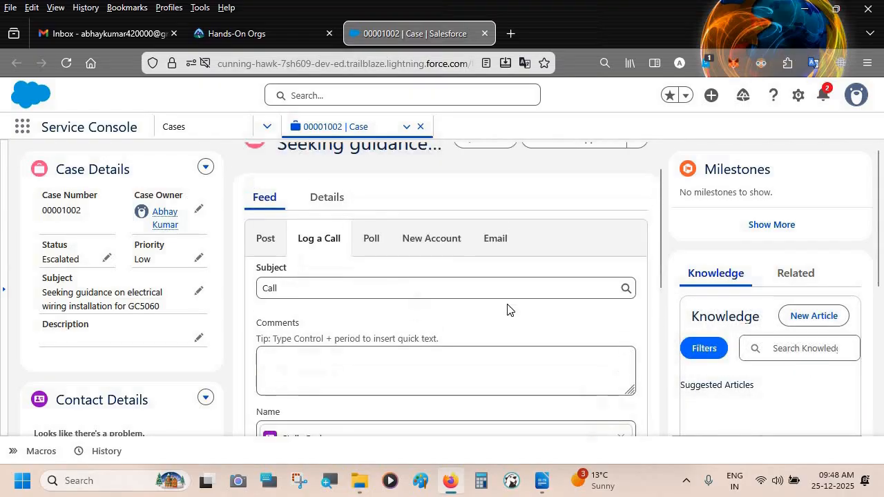
click(407, 290)
click(352, 201)
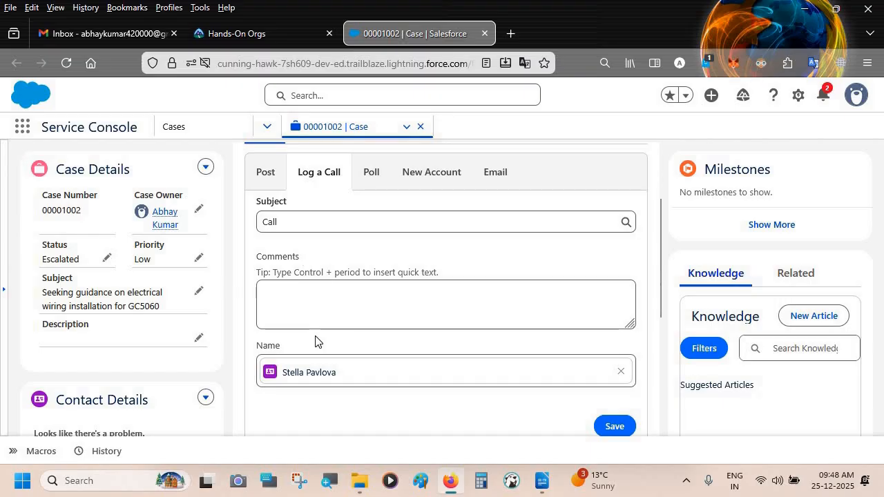
scroll(315, 341, down, 3)
scroll(316, 341, up, 3)
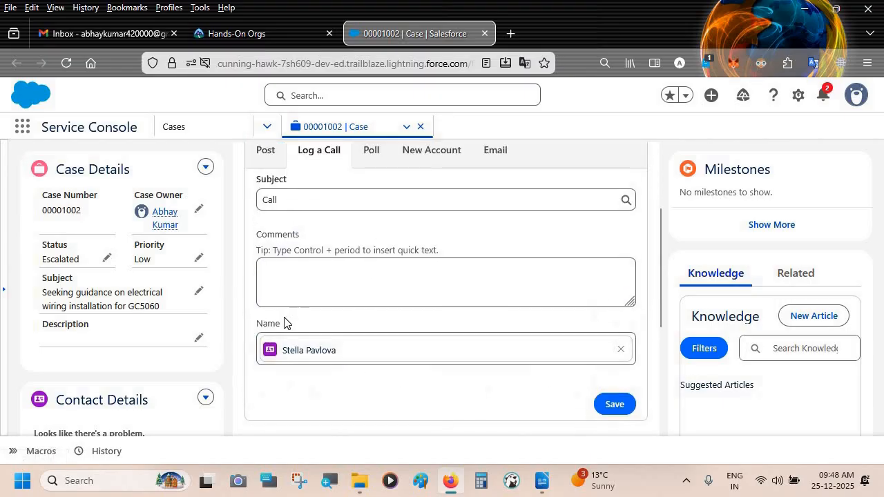
key(alt+Tab)
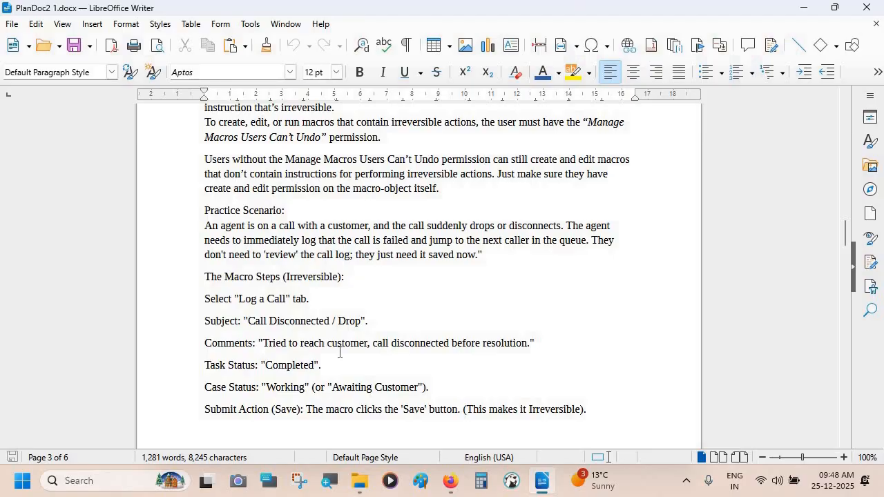
key(alt+Tab)
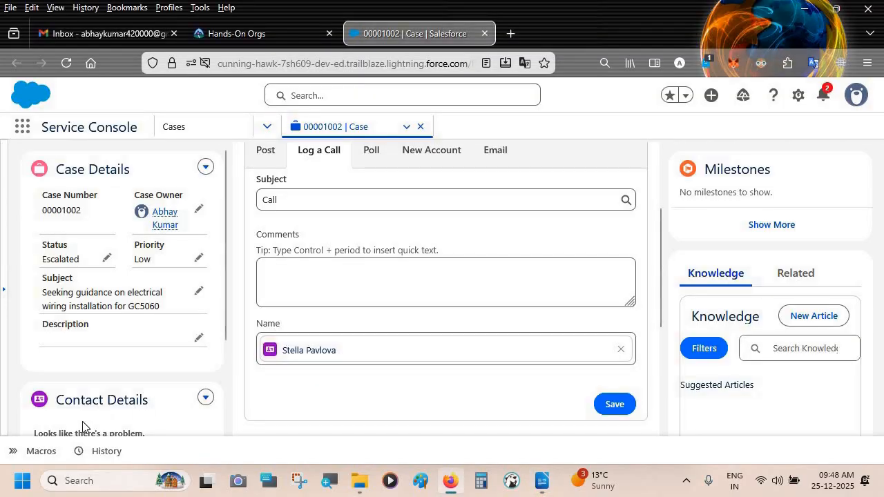
Step: Create and save a new macro named Log a Diconnected Call that applies to Case
click(24, 454)
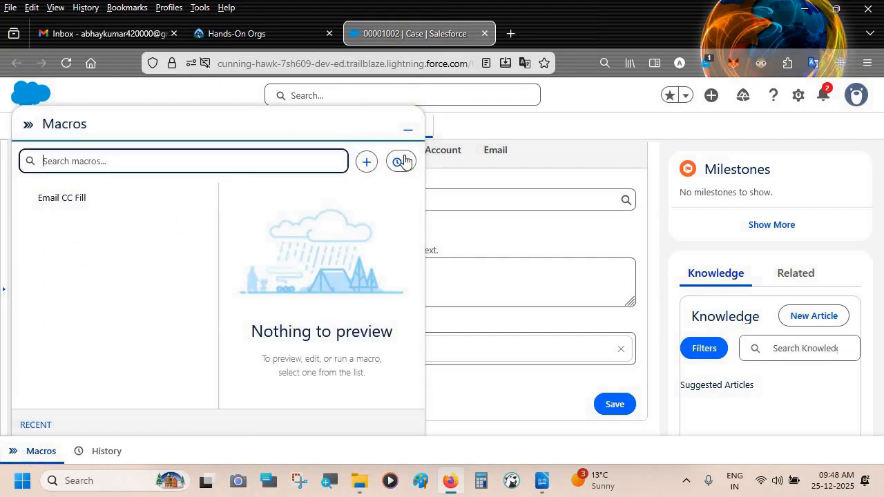
click(366, 163)
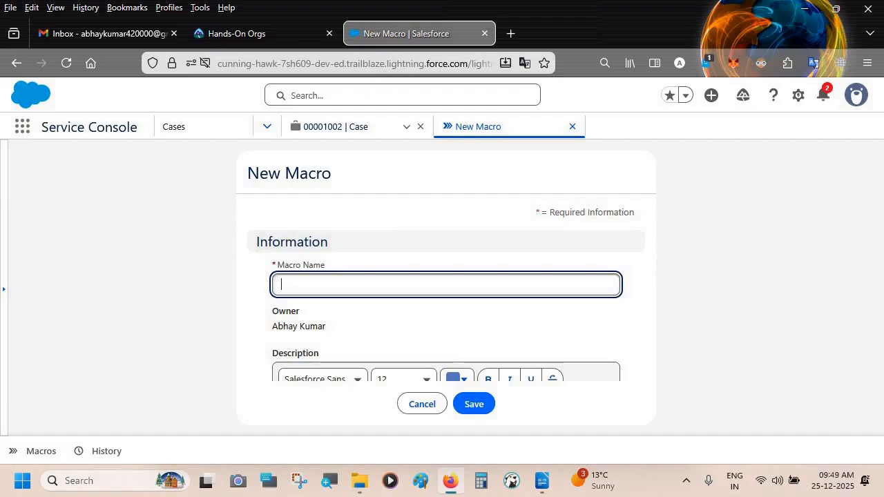
text(Log a CallDiconnected)
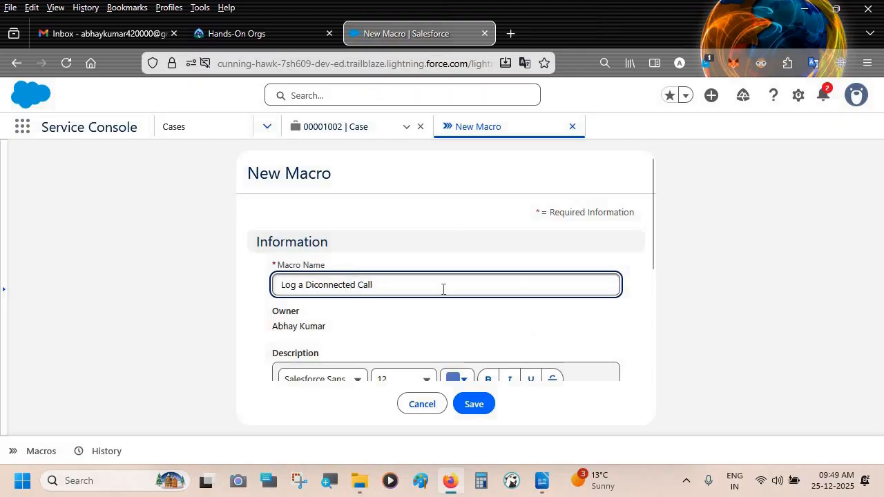
scroll(441, 288, down, 3)
scroll(444, 294, up, 3)
scroll(443, 294, down, 3)
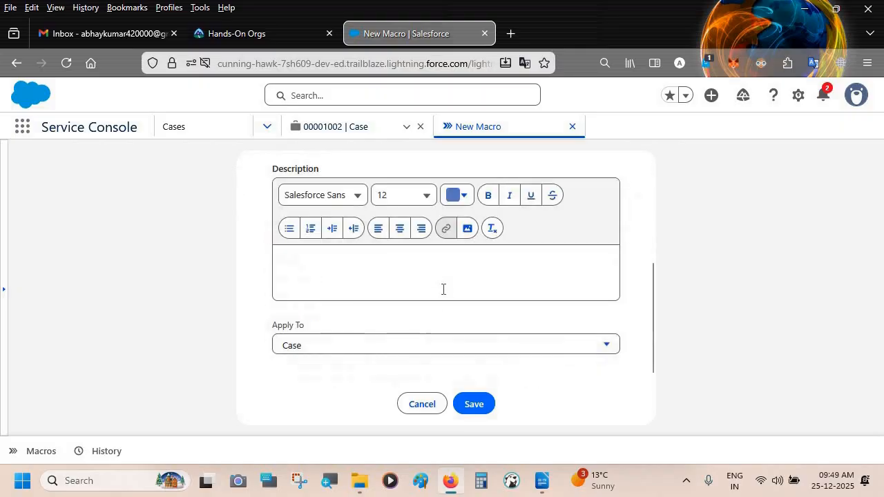
scroll(441, 292, up, 2)
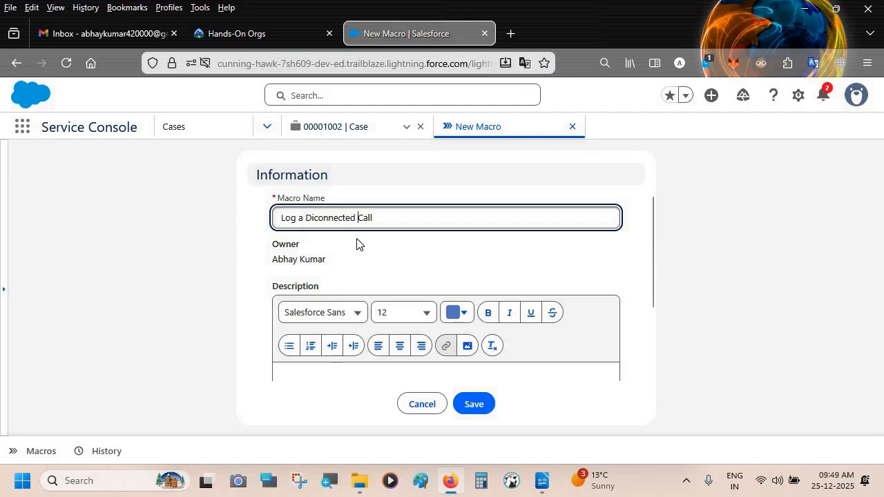
scroll(453, 350, down, 3)
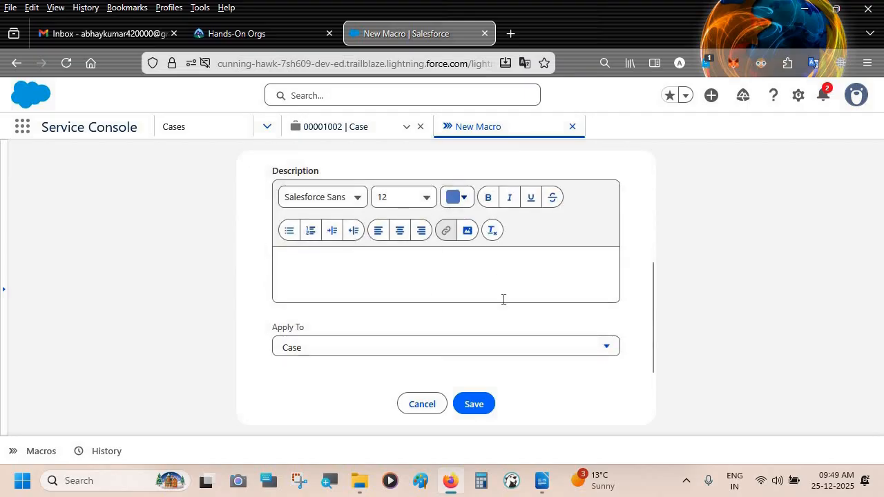
click(475, 403)
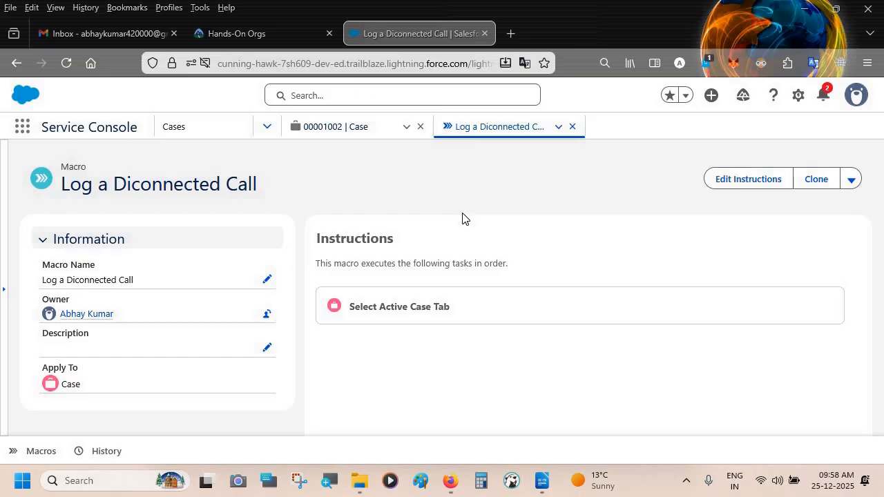
Step: Open the macro's instructions for editing and add an instruction that selects the Log a Call action
click(744, 180)
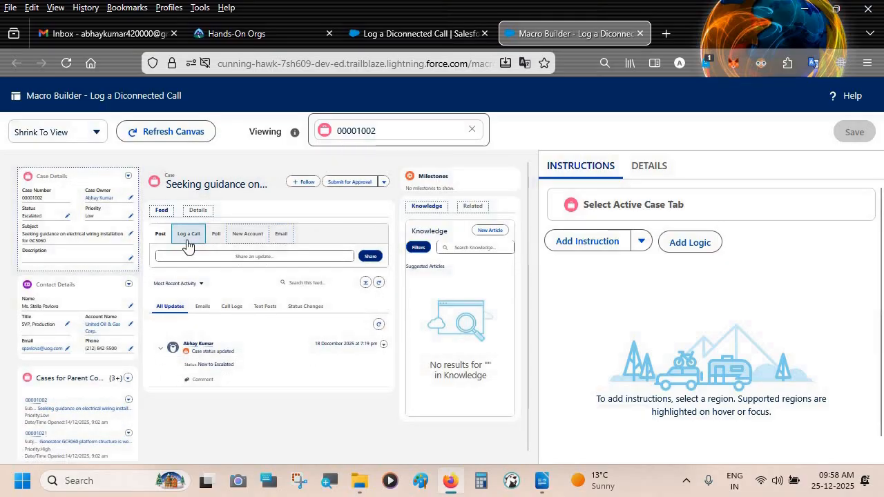
click(578, 243)
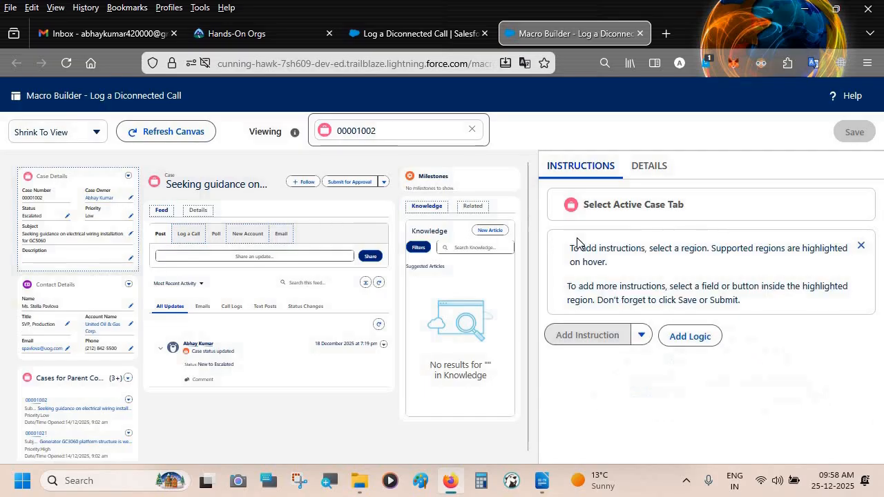
click(189, 235)
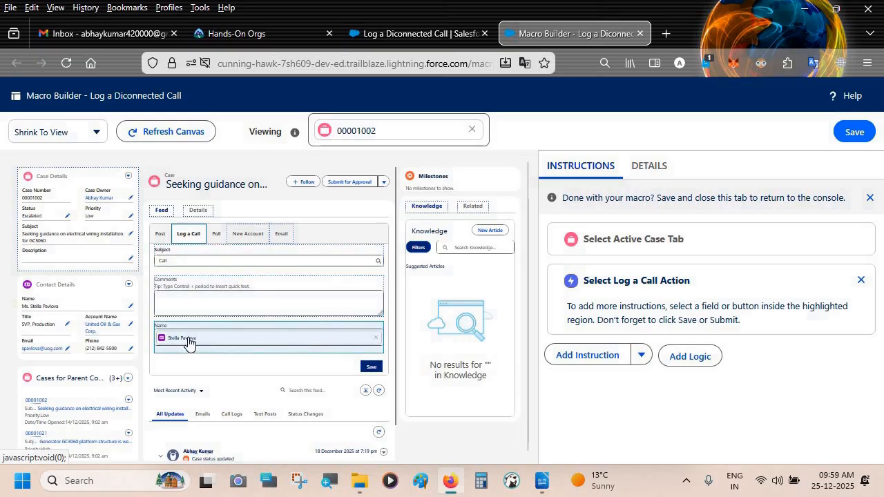
Step: Add the Subject field to the macro's Log a Call instruction and highlight the text Call Disconnected / Drop in the plan document
click(542, 481)
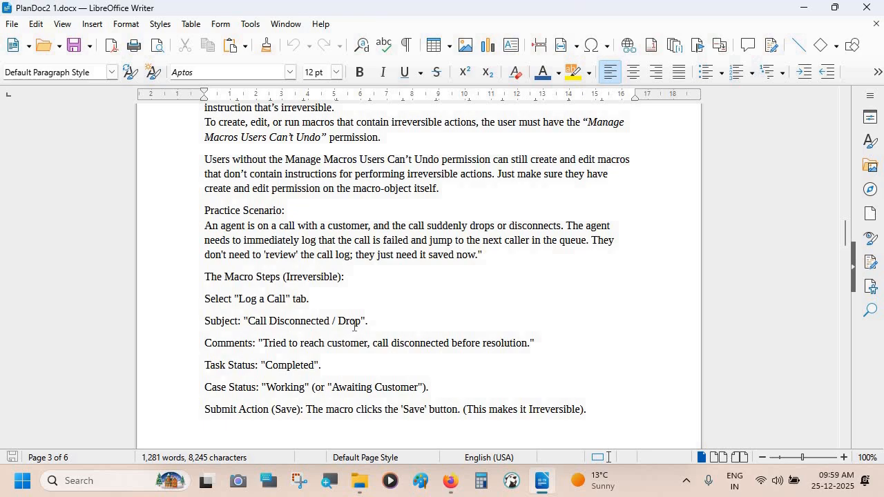
key(alt+Tab)
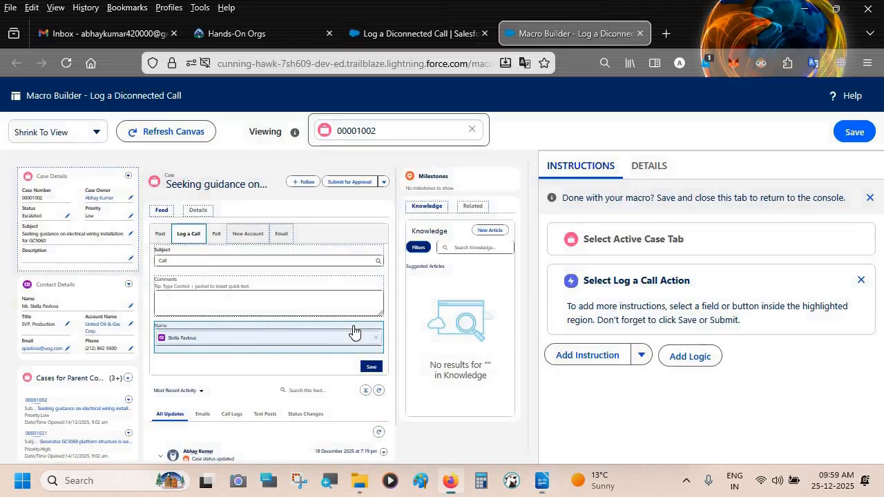
click(237, 261)
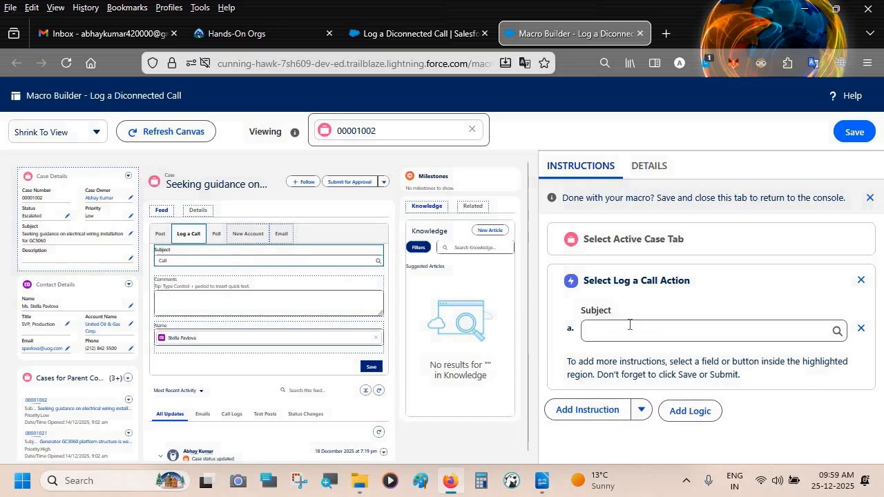
click(632, 331)
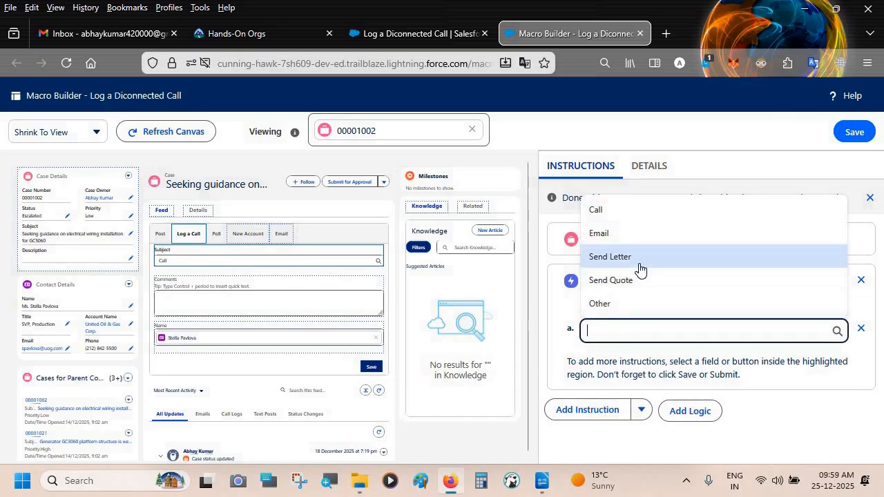
key(alt+Tab)
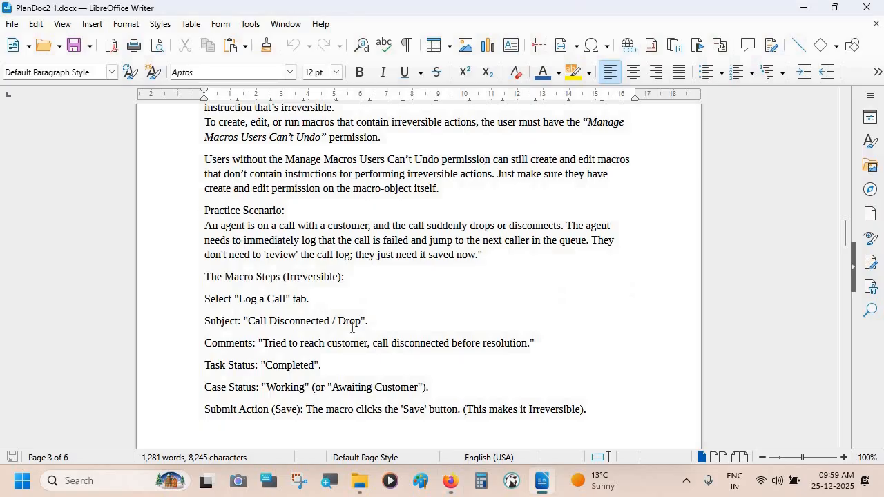
drag(360, 323, 248, 323)
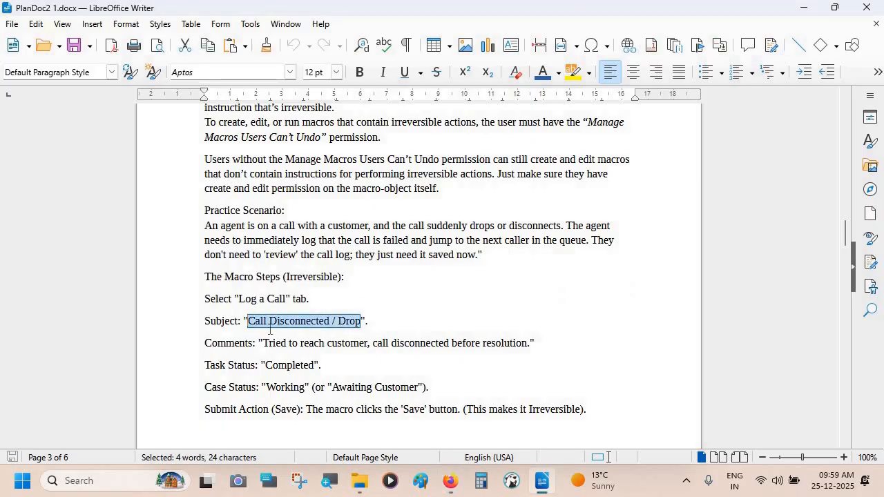
key(alt+Tab)
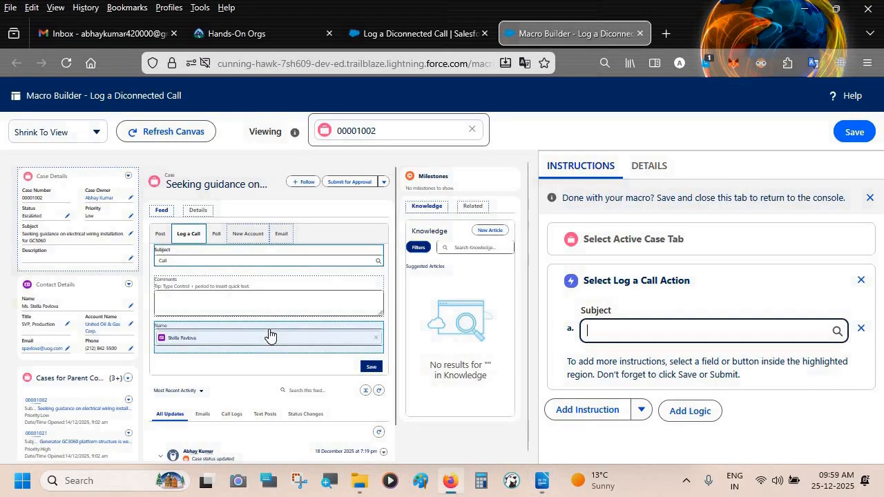
Step: Add the Comments field to the Log a Call instruction and fill it with the plan's text "Tried to reach customer, call disconnected before resolution."
click(239, 299)
scroll(573, 345, down, 1)
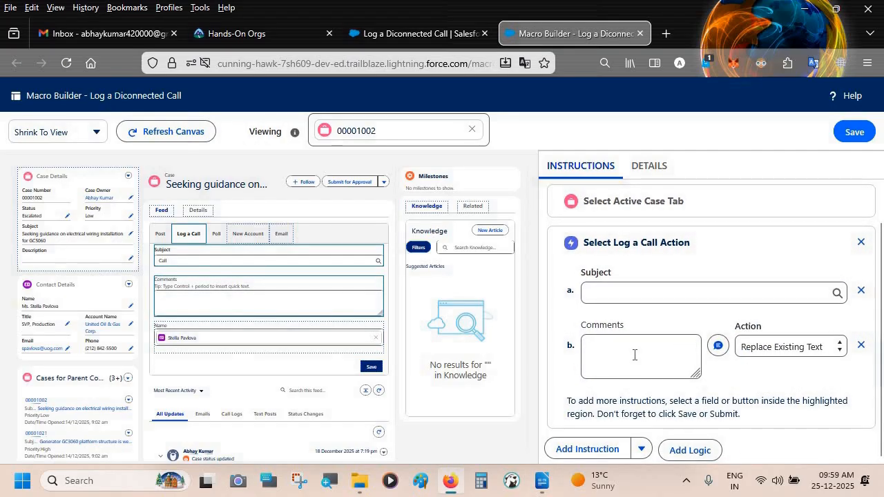
key(alt+Tab)
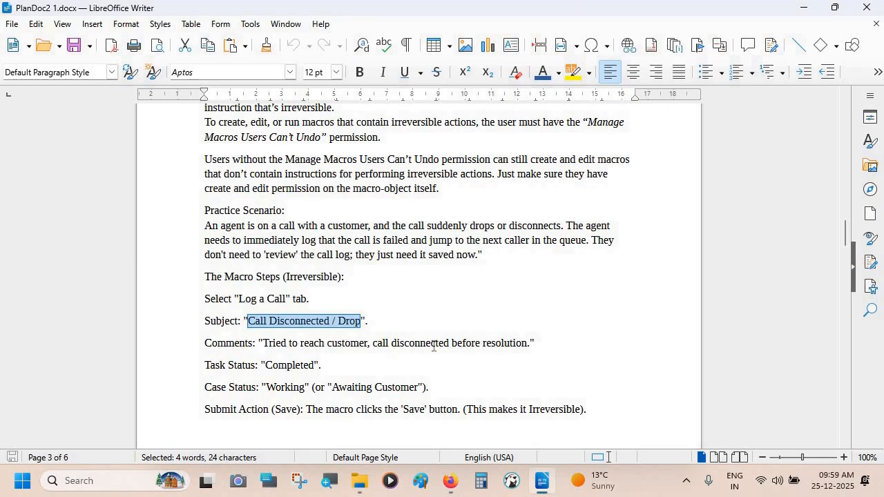
drag(530, 340, 263, 348)
key(ctrl+c)
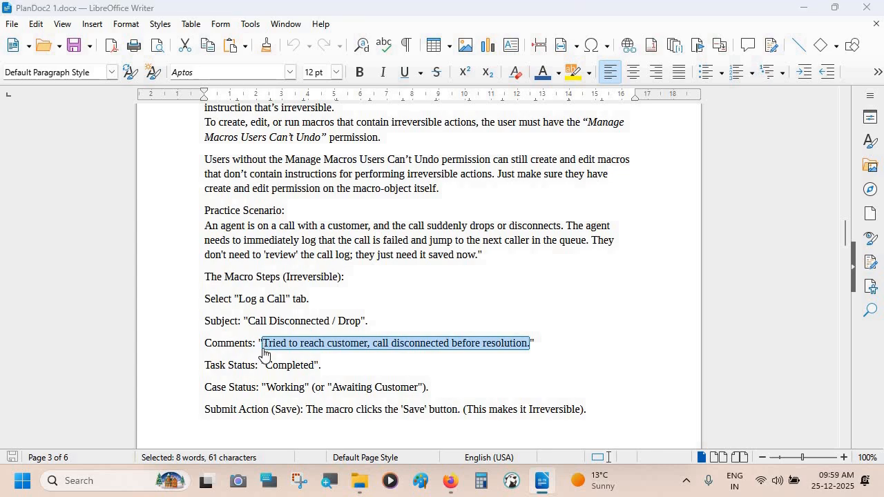
key(alt+Tab)
click(633, 371)
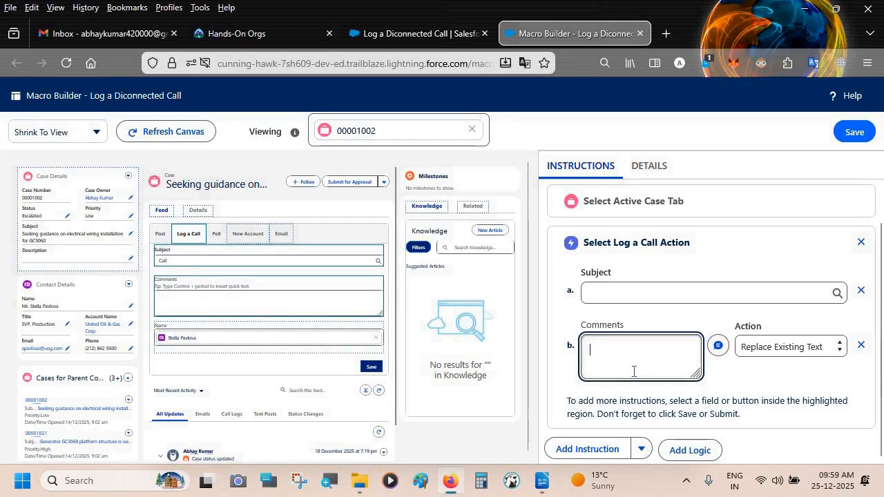
key(ctrl+v)
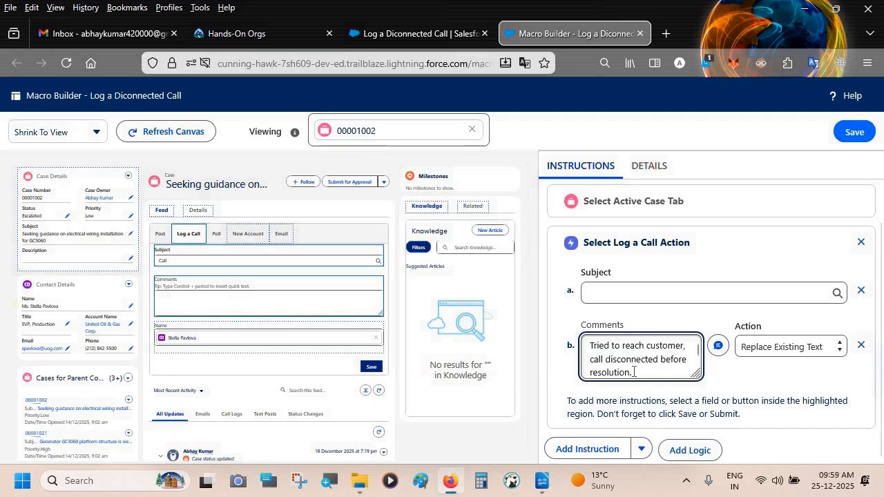
Step: Check the plan document's Task Status step against the fields of the Log a Call form
key(alt+Tab)
scroll(317, 361, down, 1)
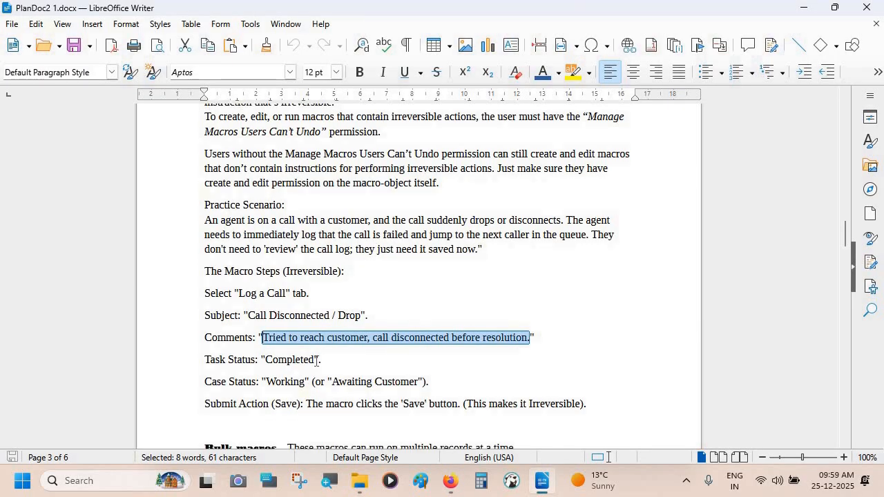
scroll(316, 360, up, 1)
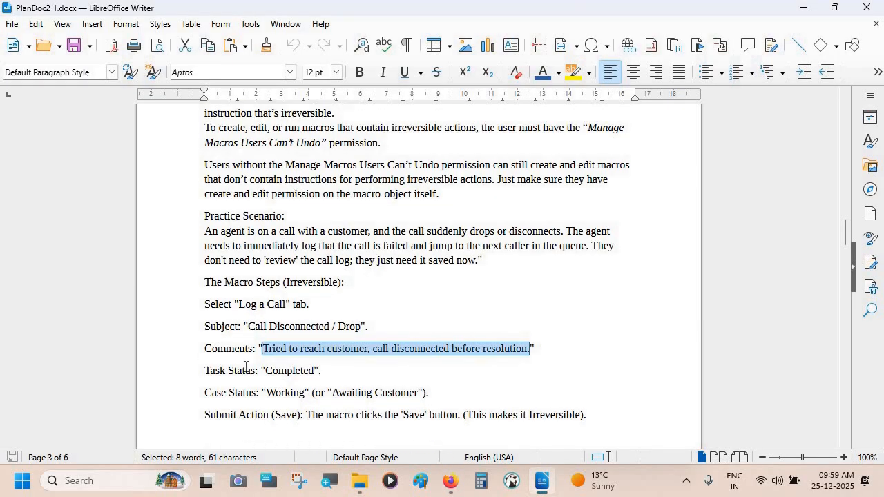
key(alt+Tab)
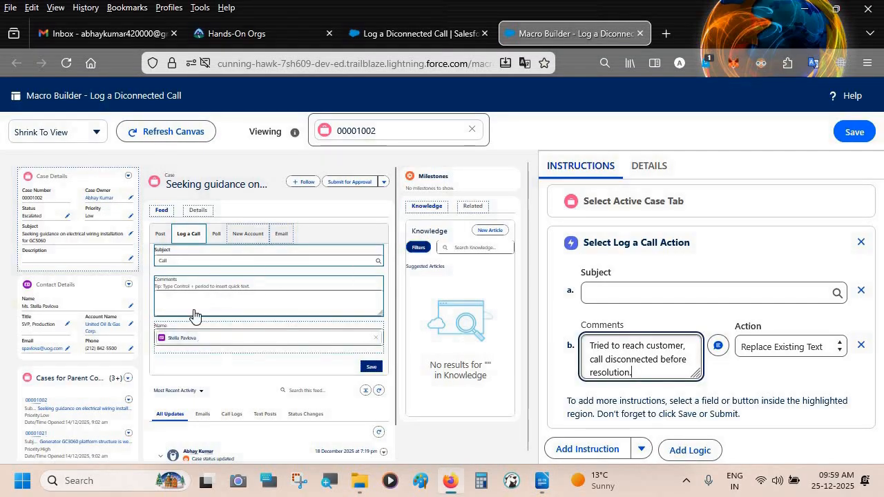
Step: Following the plan's Case Status line, add an Update Case instruction to the macro that sets Status to Working
key(alt+Tab)
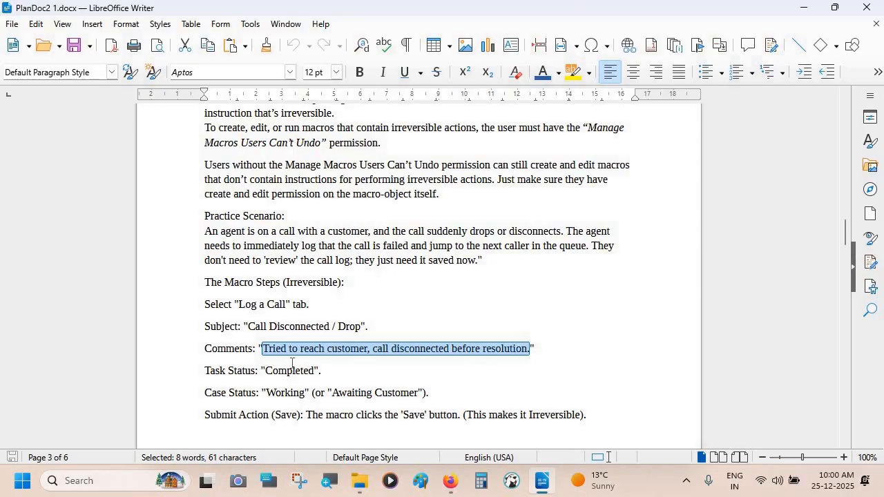
double_click(280, 392)
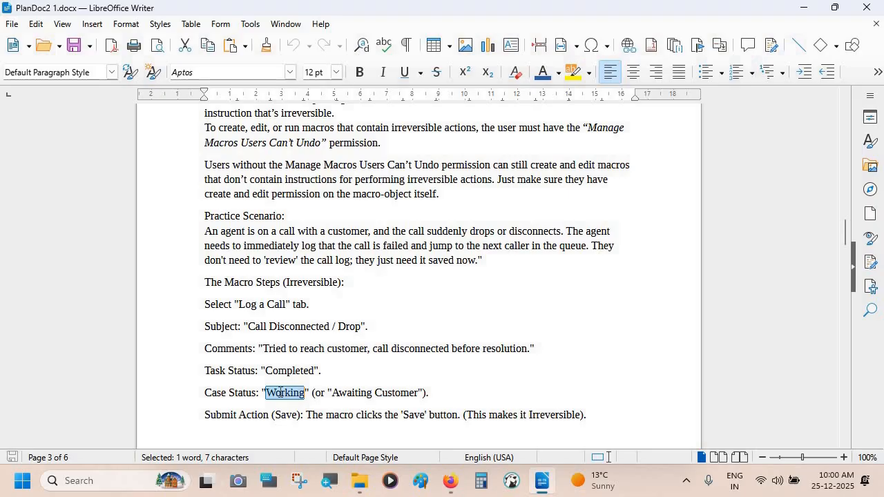
key(alt+Tab)
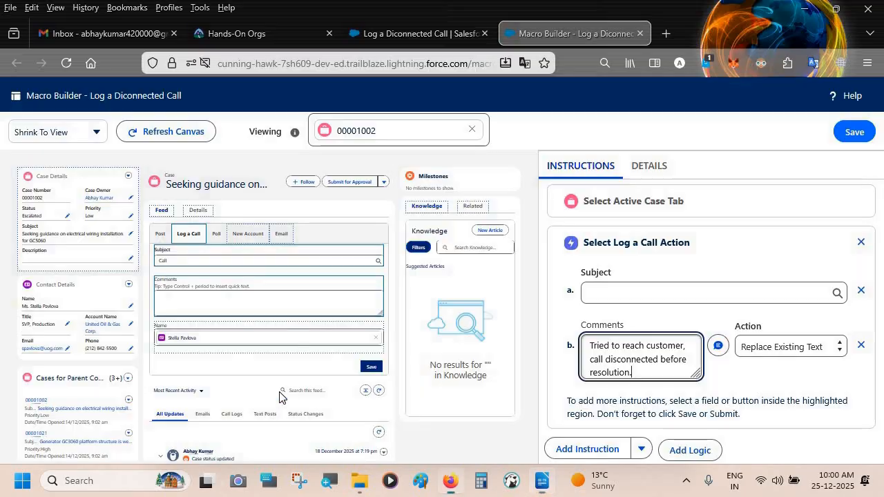
click(66, 222)
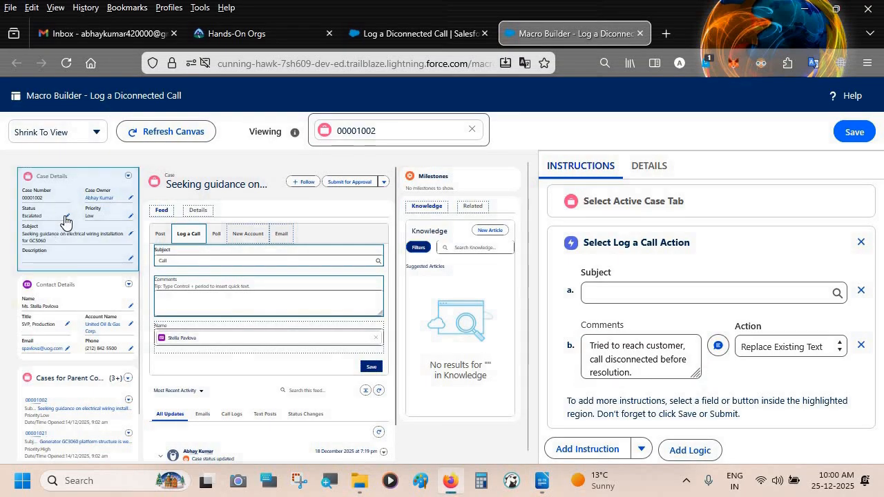
click(66, 216)
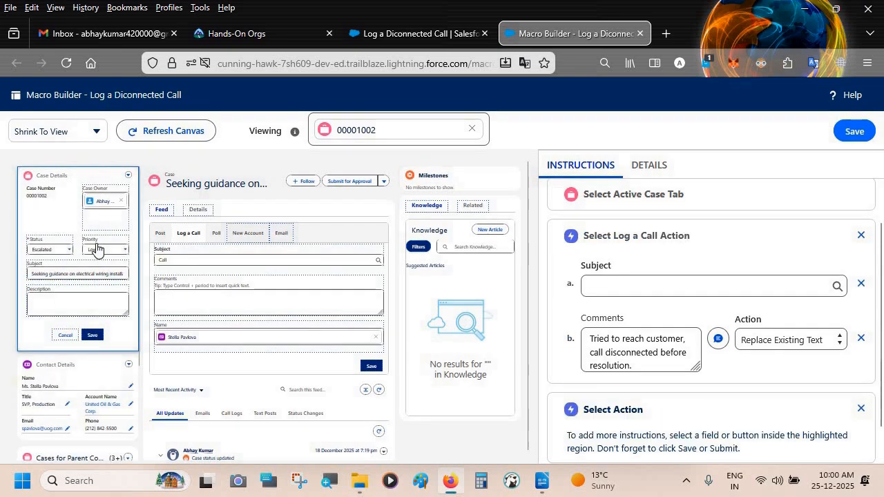
click(59, 252)
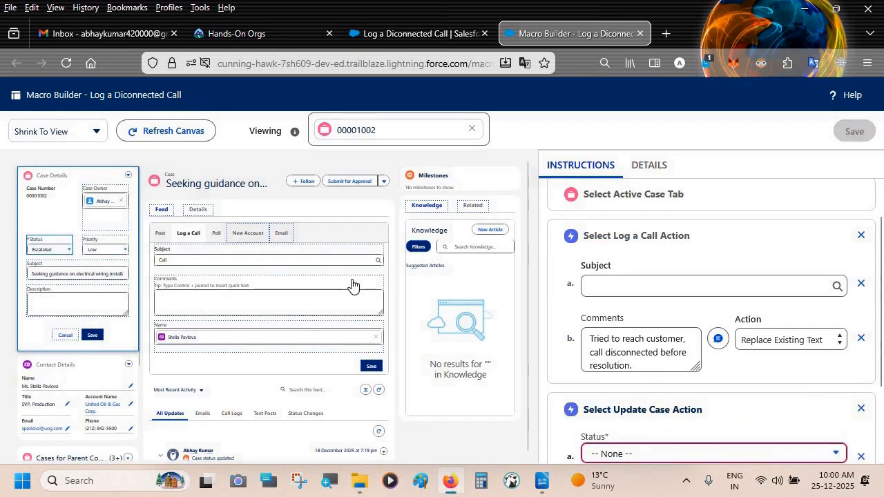
scroll(628, 346, down, 1)
scroll(655, 451, down, 1)
scroll(653, 449, down, 2)
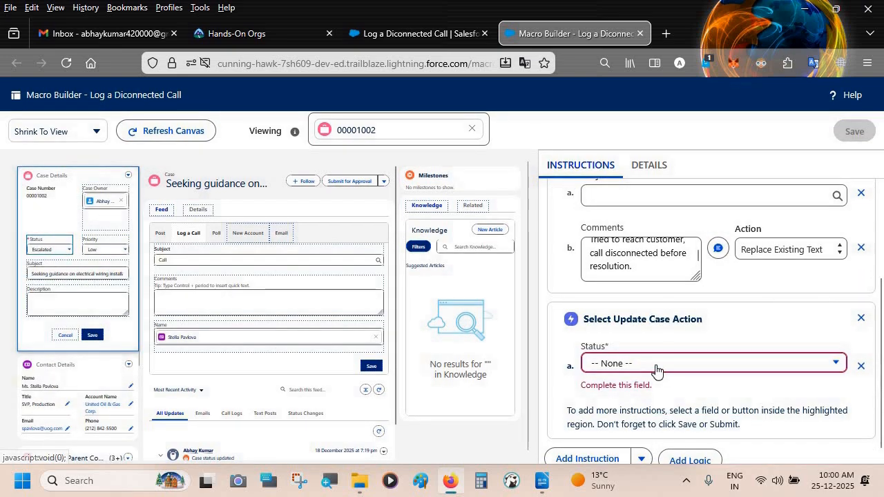
click(656, 364)
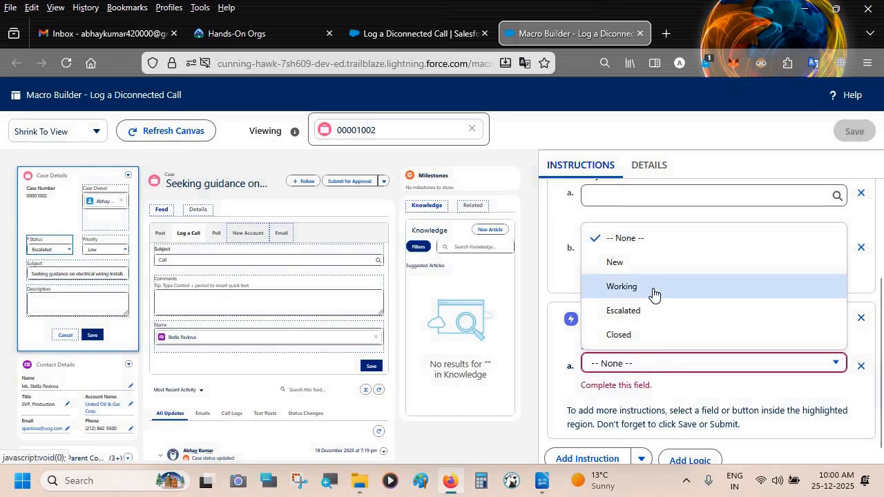
click(653, 294)
Step: Highlight the plan's Task Status line, copy the subject text Call Disconnected / Drop, and return to the Macro Builder
key(alt+Tab)
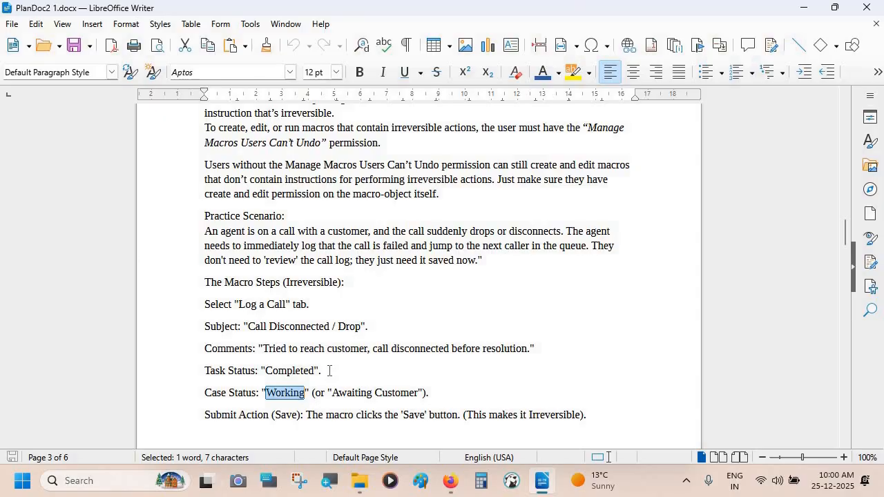
drag(330, 370, 202, 372)
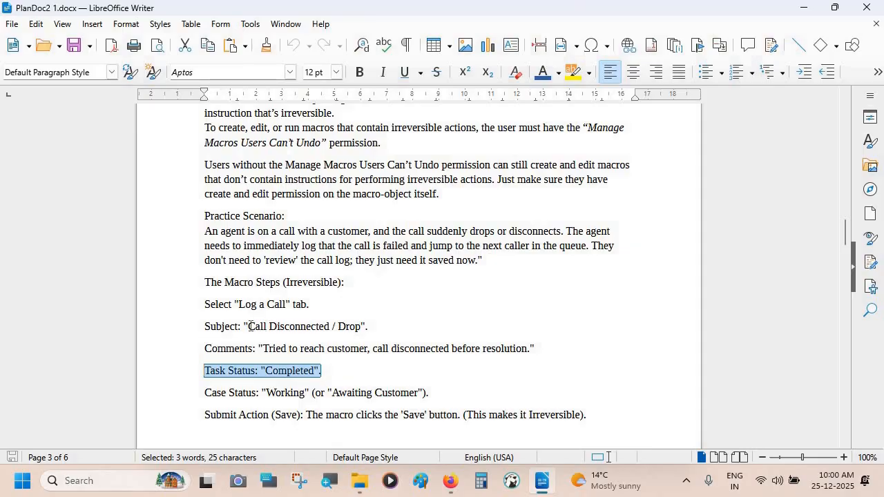
drag(248, 326, 361, 327)
key(ctrl+c)
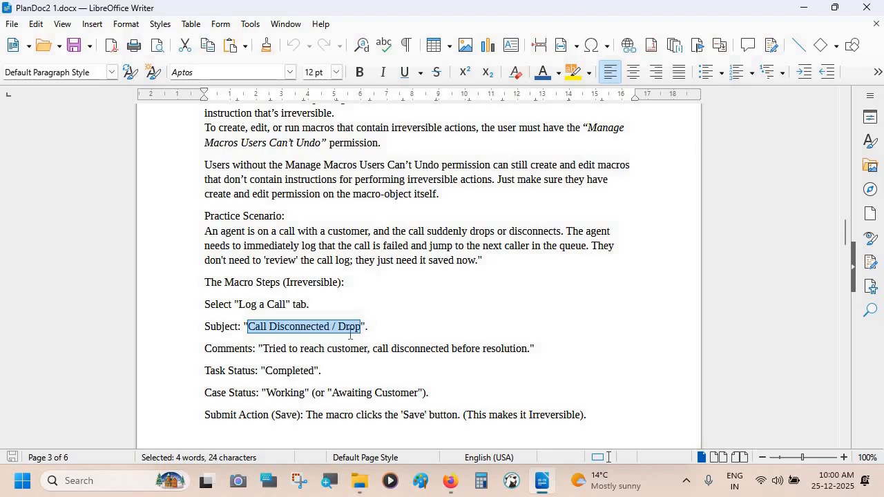
key(alt+Tab)
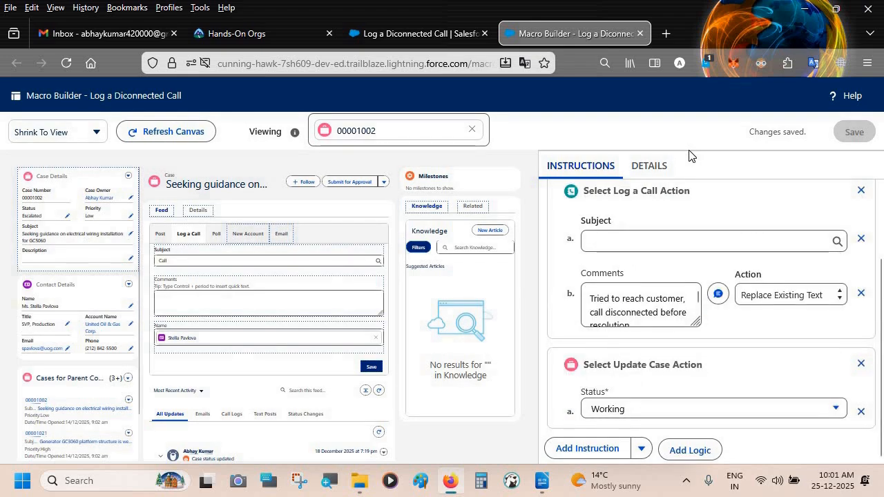
Step: Open Salesforce Setup from the Service Console and place its browser tab after the Macro Builder tab
click(387, 37)
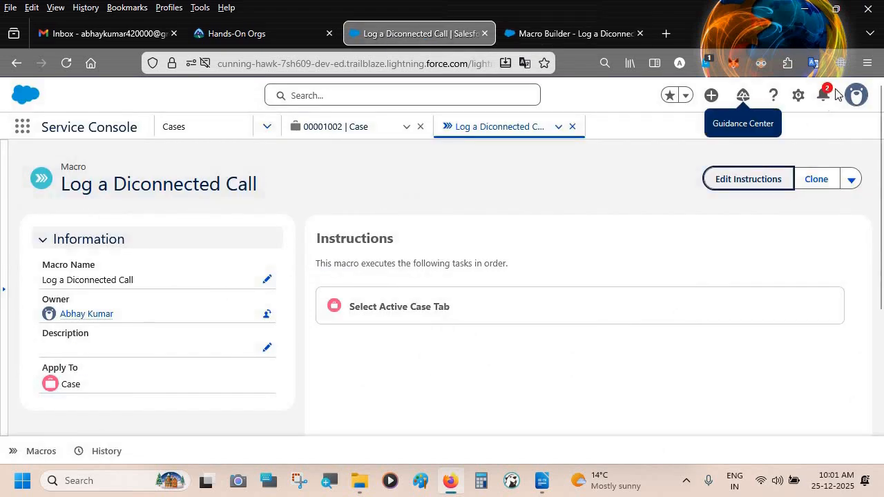
click(797, 97)
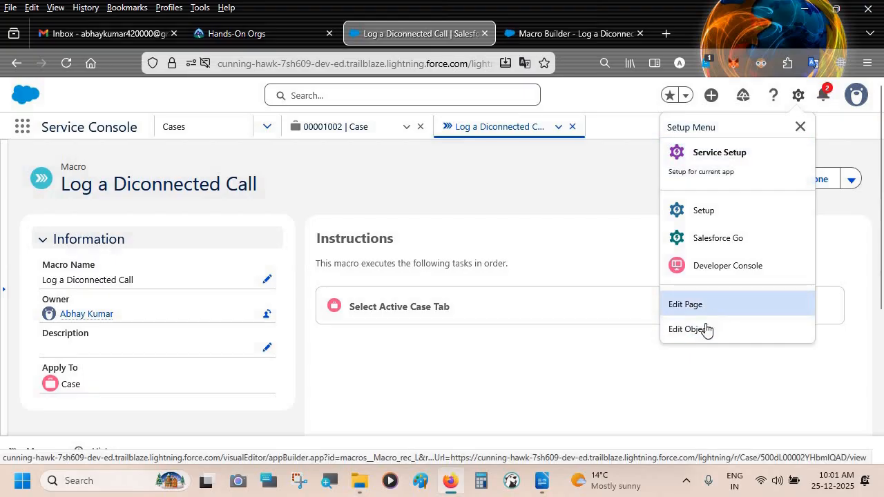
click(727, 214)
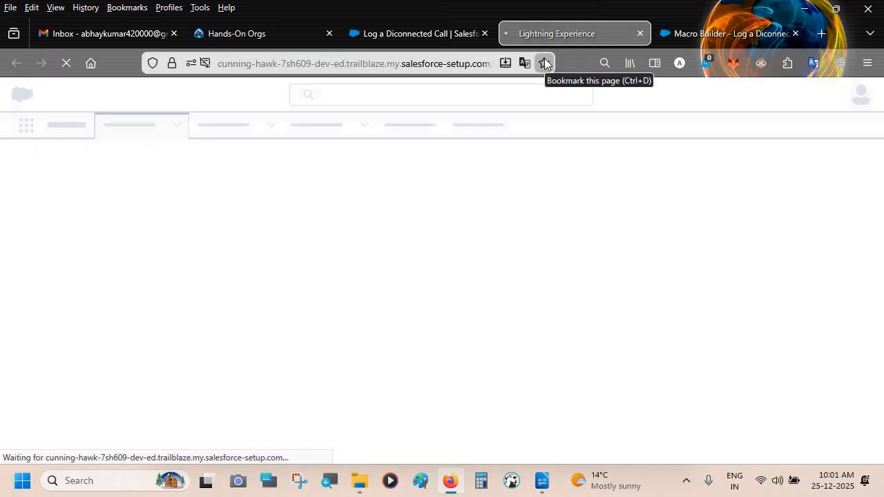
drag(546, 31, 722, 27)
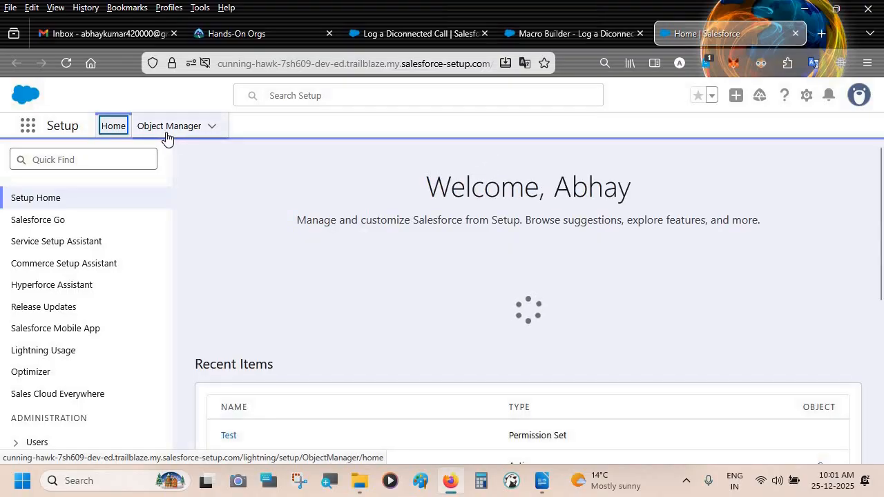
Step: Find the Task object in the Object Manager by searching for Tas and open its details
click(163, 127)
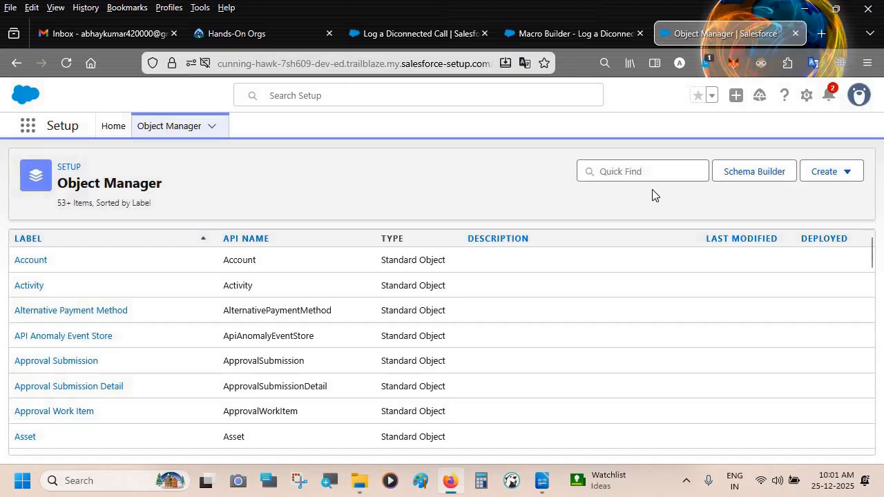
click(637, 174)
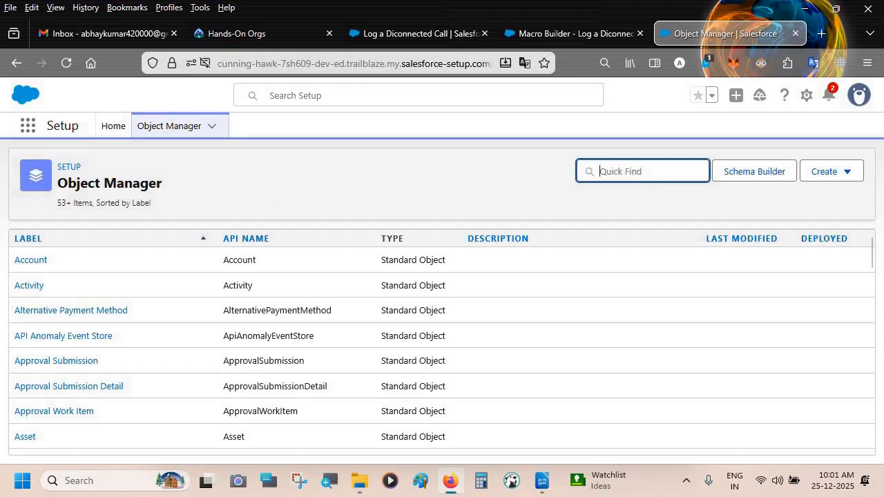
text(Tas)
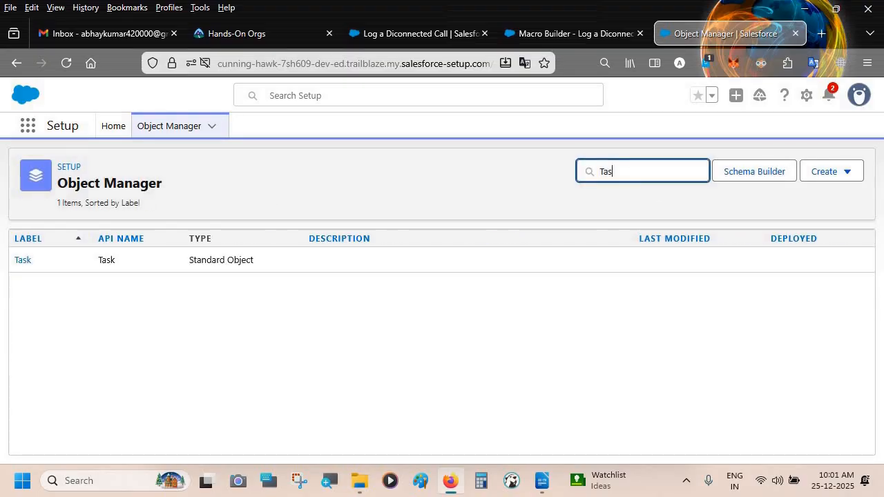
click(21, 261)
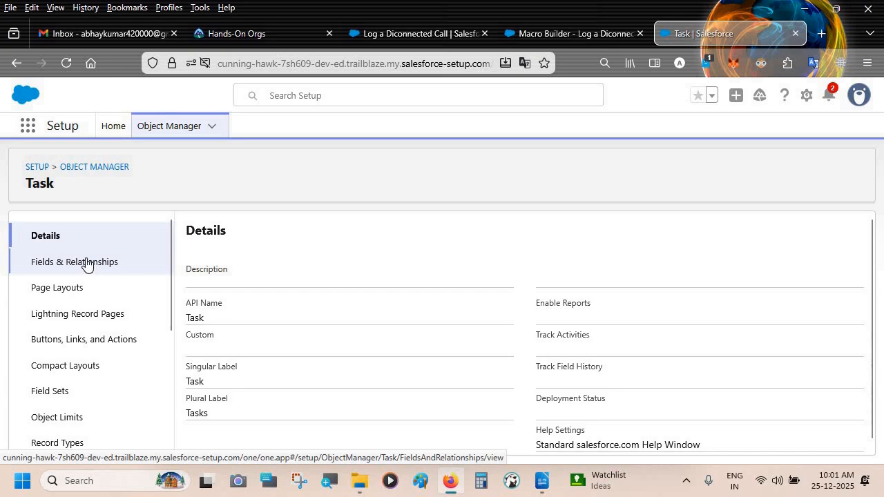
Step: Find the Subject field in the Task object's Fields & Relationships by searching for Subj and open its details
click(87, 263)
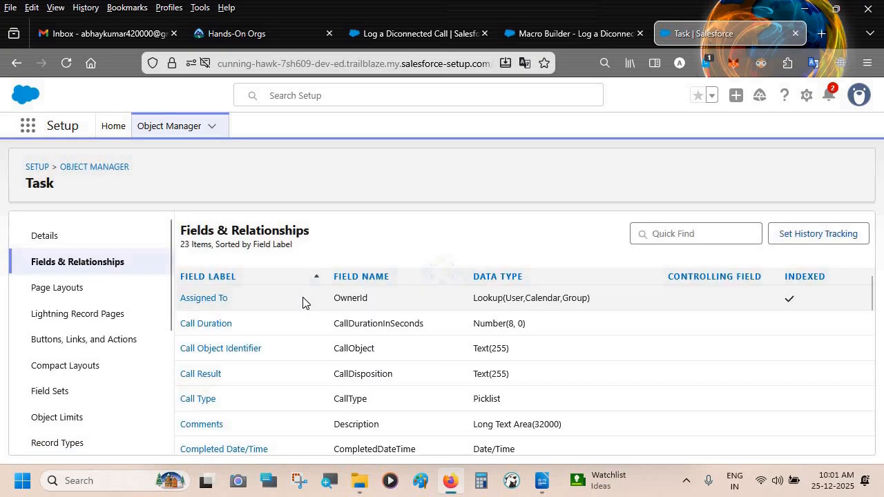
scroll(301, 302, down, 2)
scroll(302, 302, up, 2)
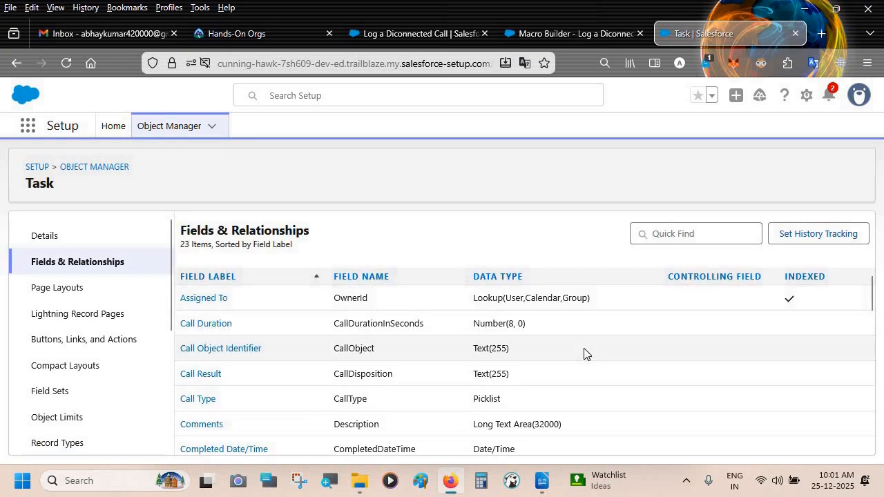
click(696, 237)
text(Su)
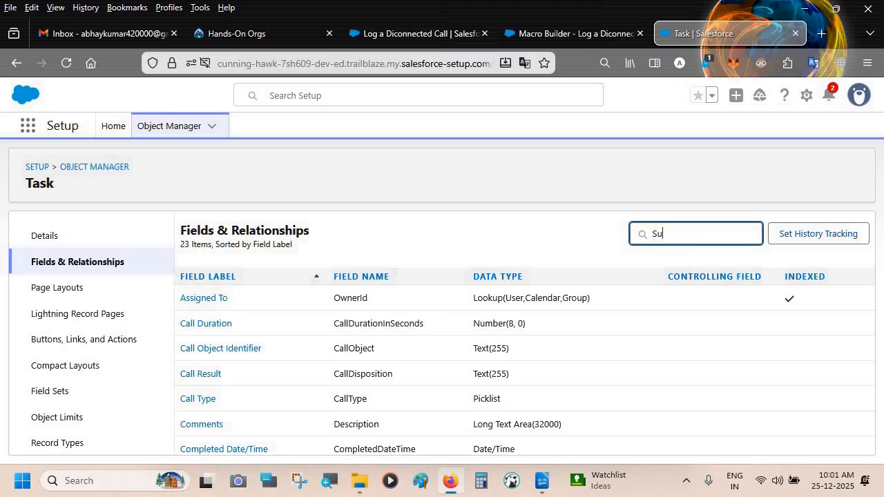
text(bj)
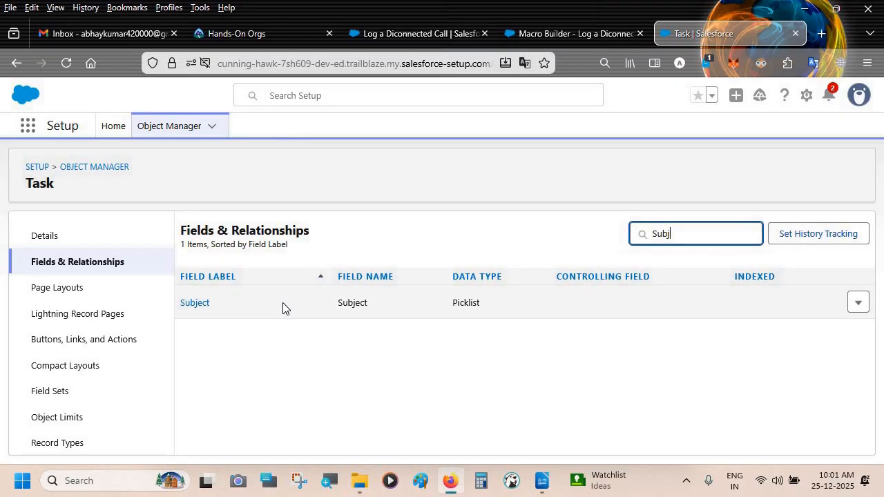
click(858, 302)
click(198, 307)
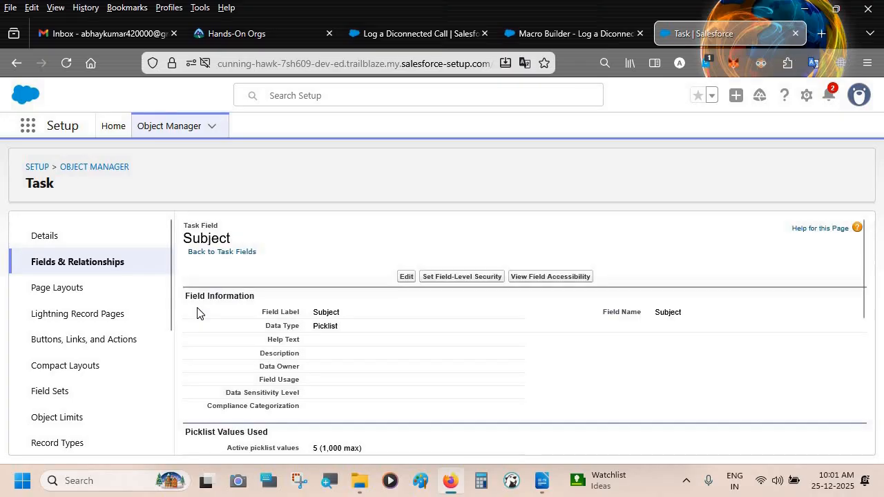
Step: Open the entry form for new Task Subject picklist values from the Subject field's details
scroll(340, 324, down, 10)
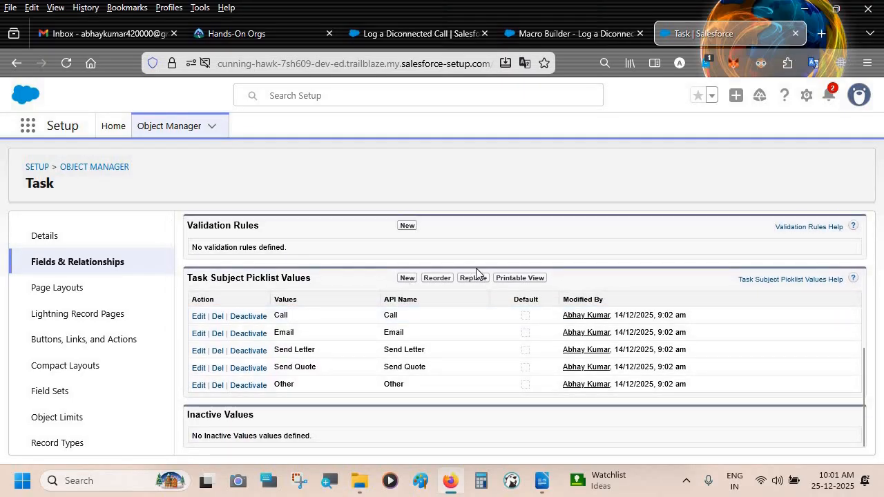
click(406, 278)
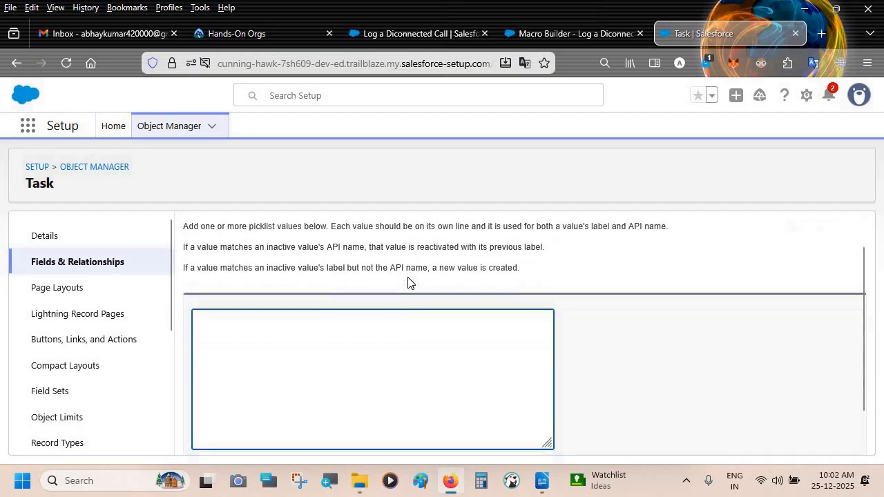
Step: Add "Call Disconnected / Drop" as a picklist value of the Task Subject field, save it and return to the Task fields list
key(alt+Tab)
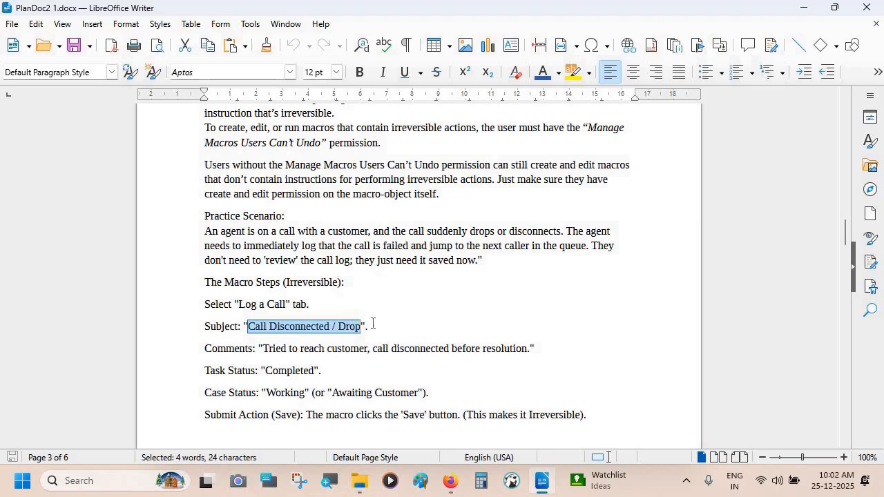
key(alt+Tab)
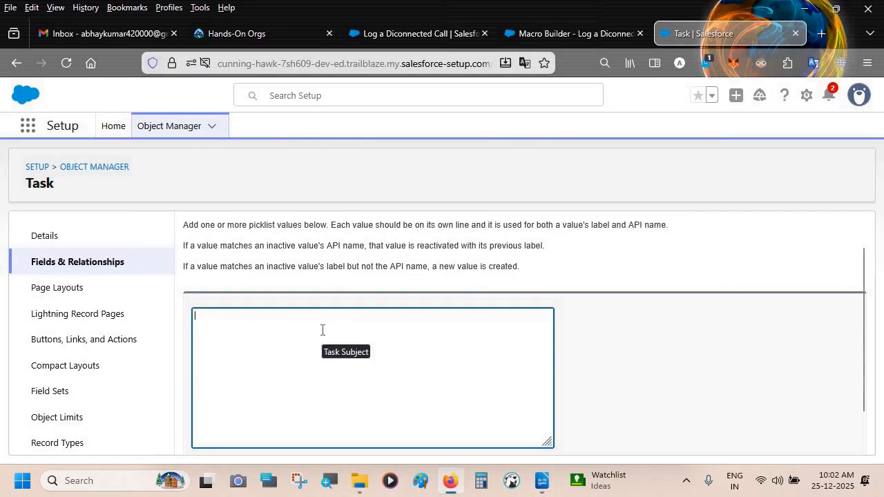
key(ctrl+v)
scroll(387, 372, down, 1)
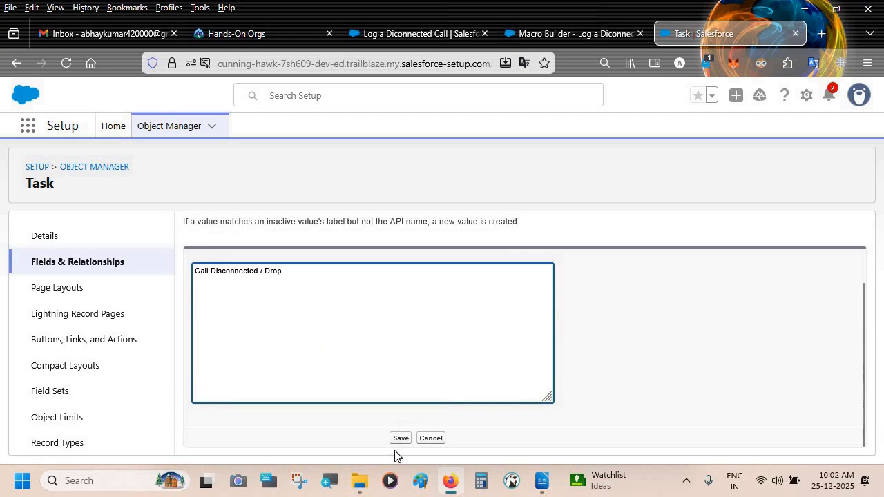
click(401, 440)
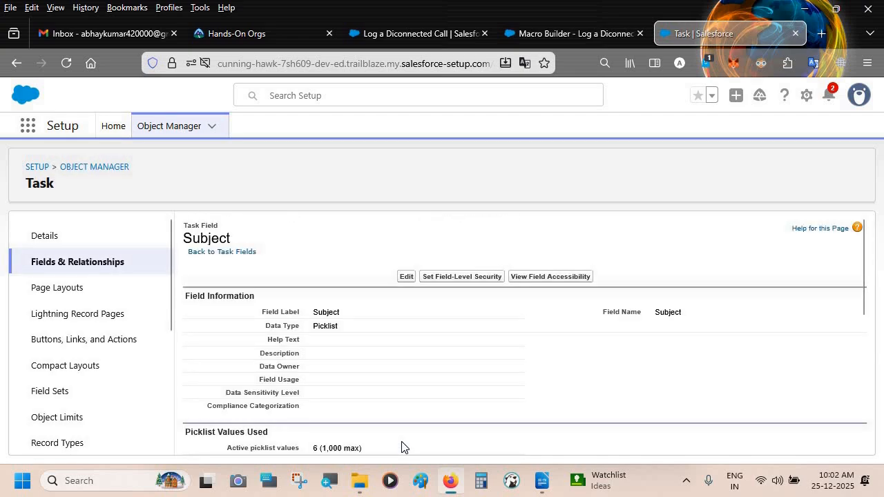
click(91, 267)
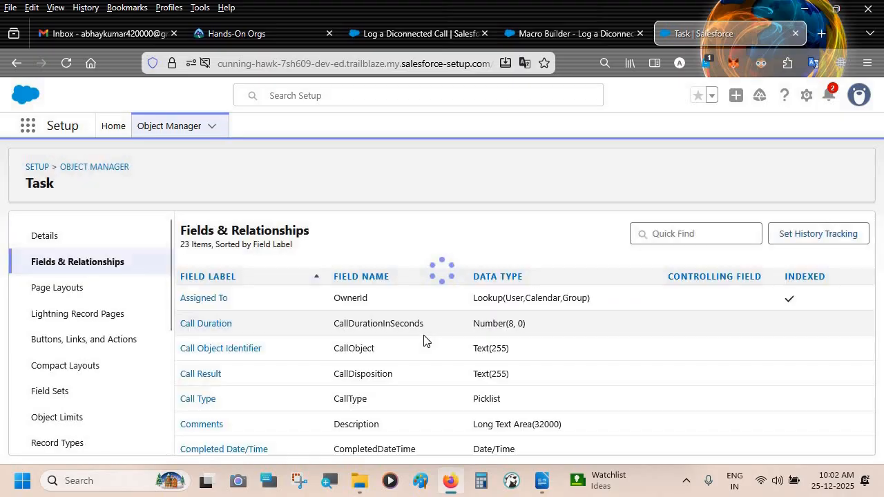
Step: Review the irreversible macro steps in the PlanDoc2 1.docx document in LibreOffice Writer and return to Firefox
key(alt+Tab)
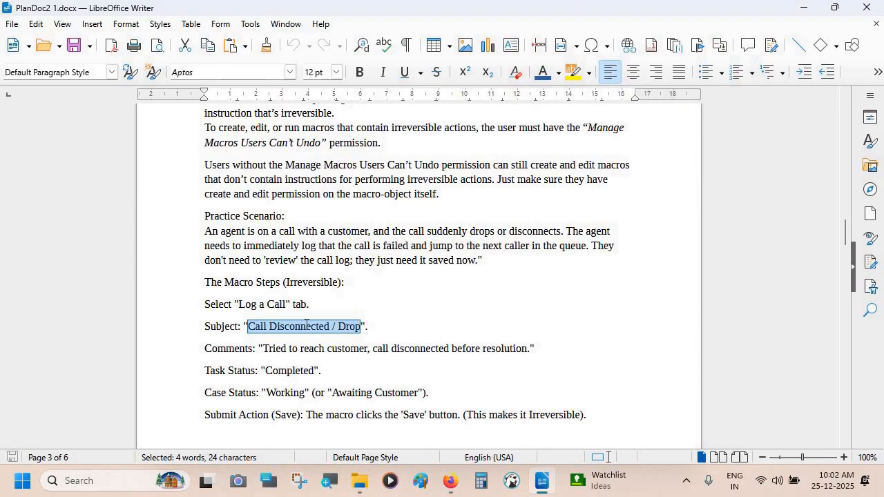
scroll(307, 324, down, 1)
scroll(290, 335, up, 1)
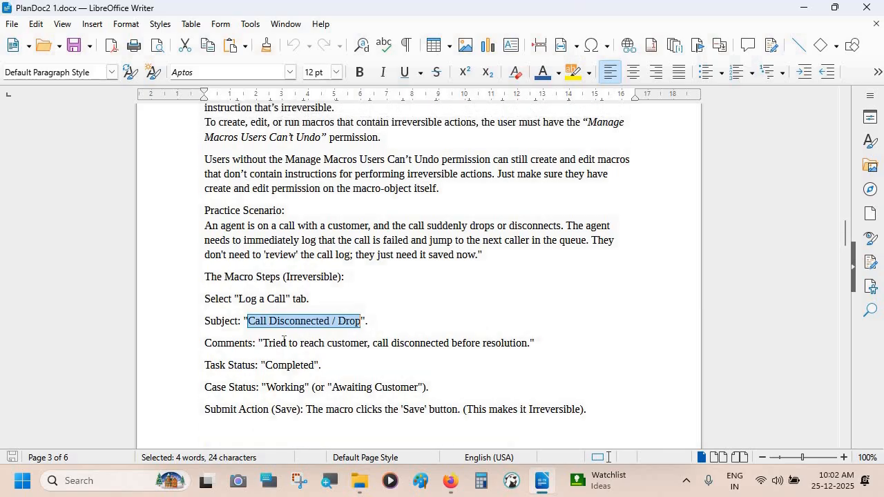
key(alt+Tab)
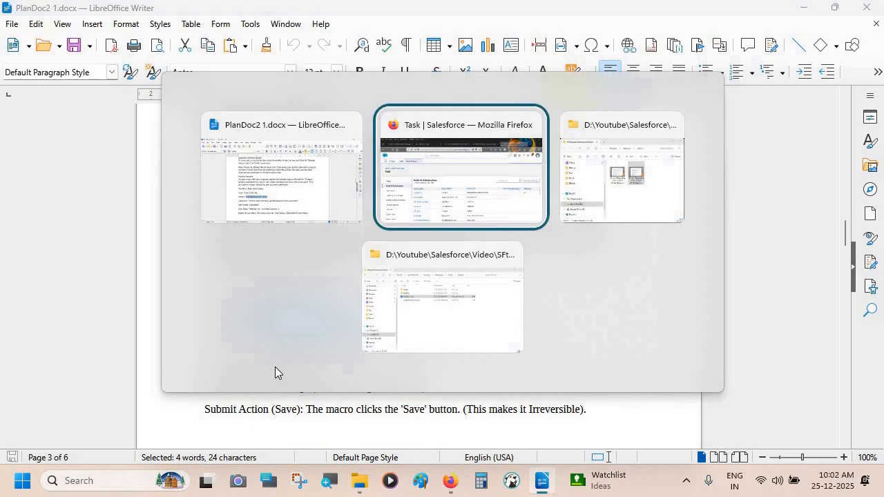
Step: Open the case record in the Service Console and examine the fields of its Log a Call form
click(540, 35)
click(421, 38)
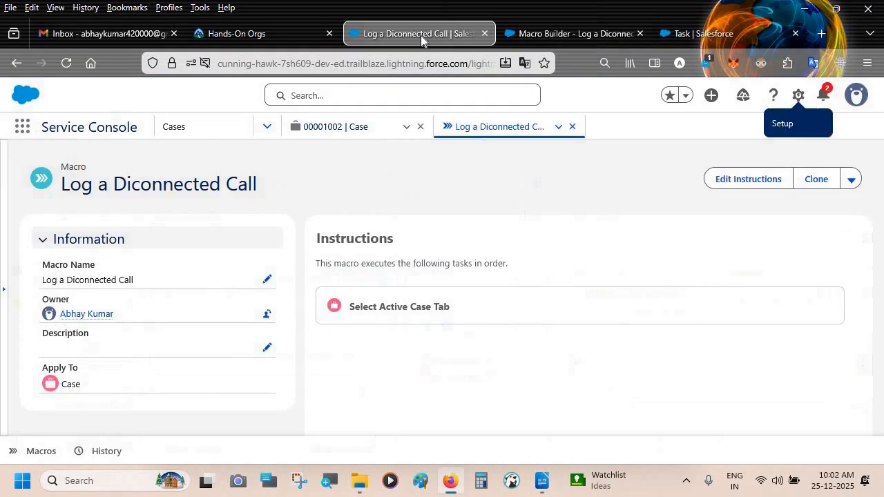
click(346, 131)
click(318, 283)
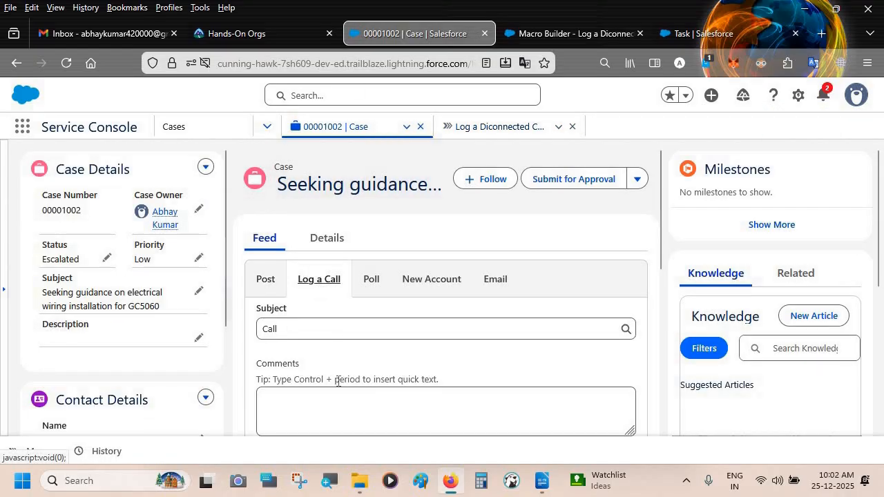
scroll(331, 359, down, 2)
scroll(410, 369, up, 1)
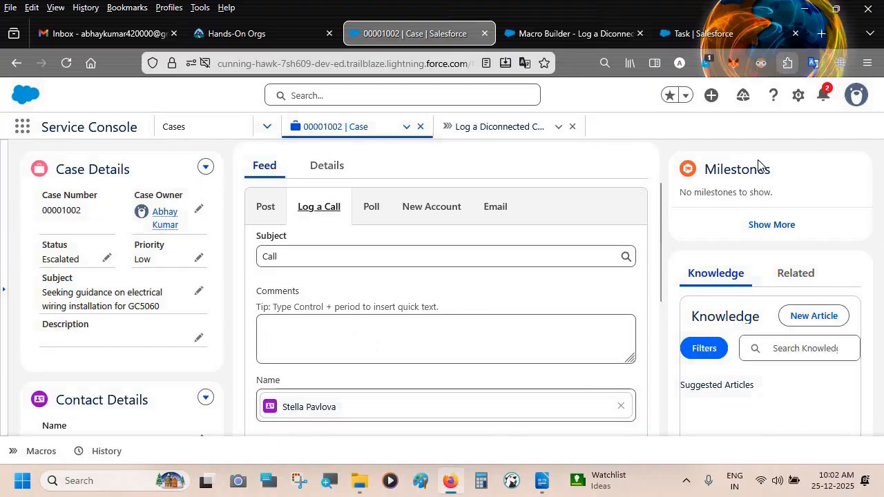
Step: Open the Case object's setup from the case record and display its Buttons, Links, and Actions
click(798, 96)
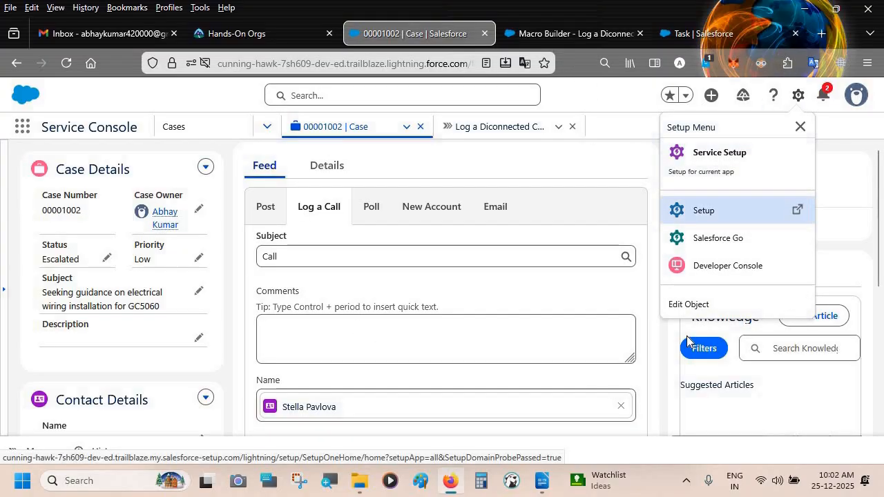
click(705, 308)
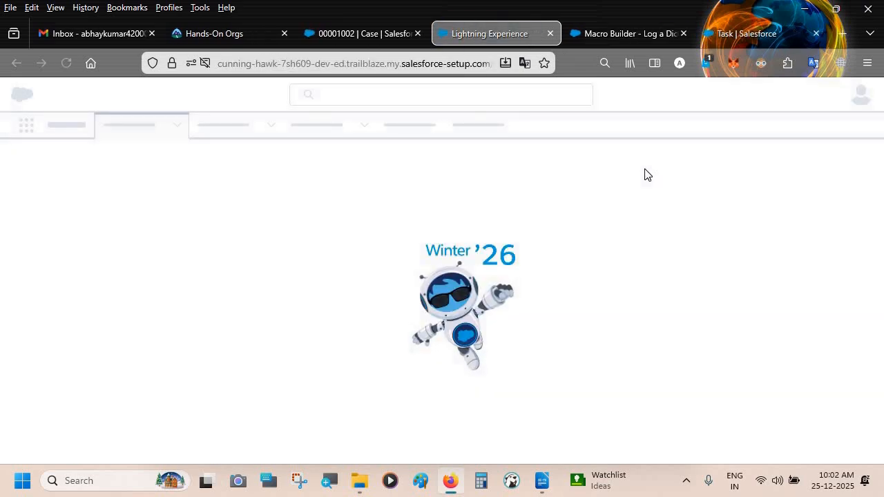
click(770, 34)
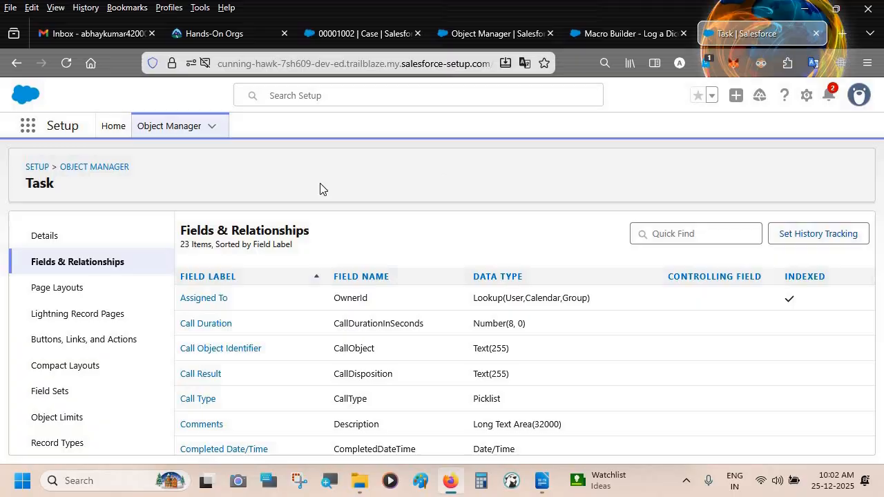
click(489, 32)
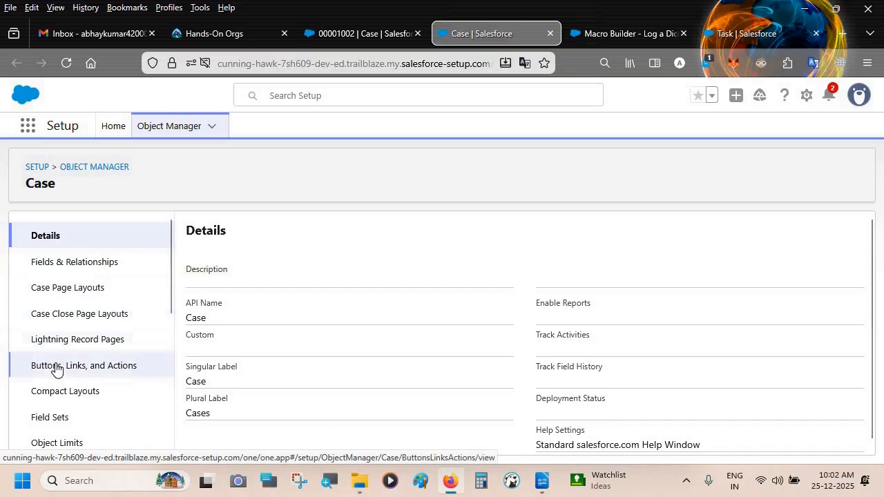
click(91, 372)
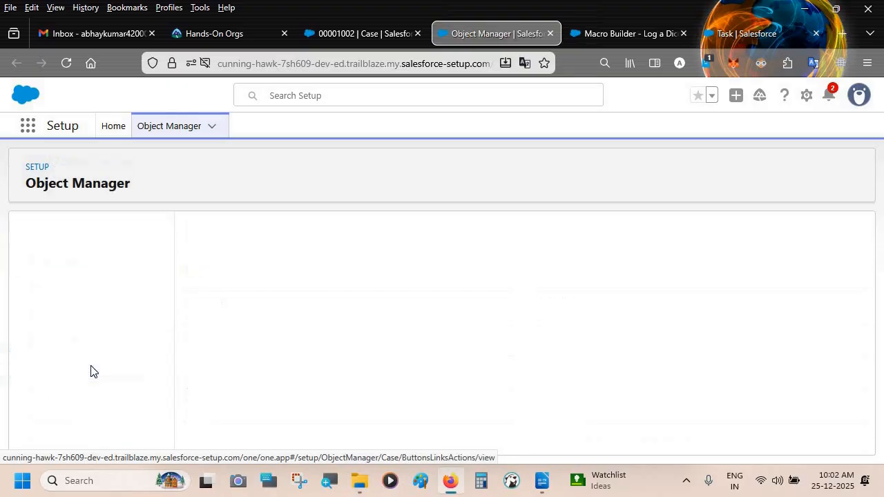
scroll(91, 373, down, 4)
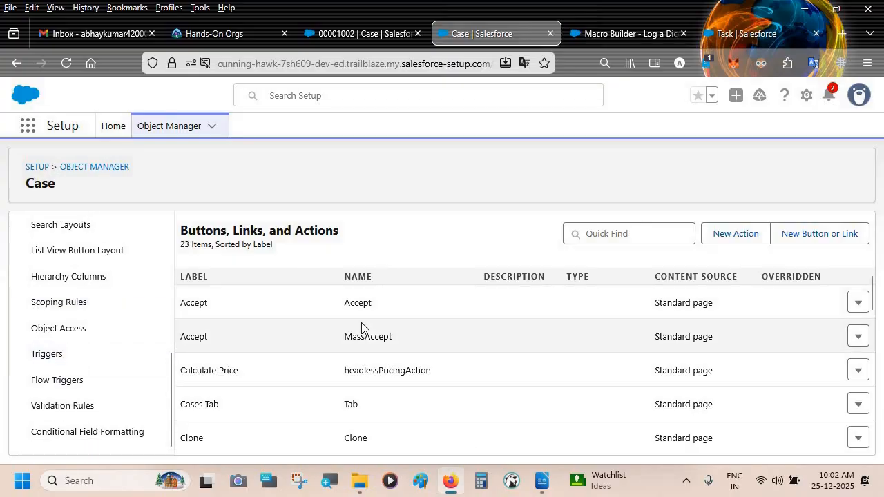
Step: Search the Case buttons, links and actions for "Log" and open the Log a Call action
click(608, 229)
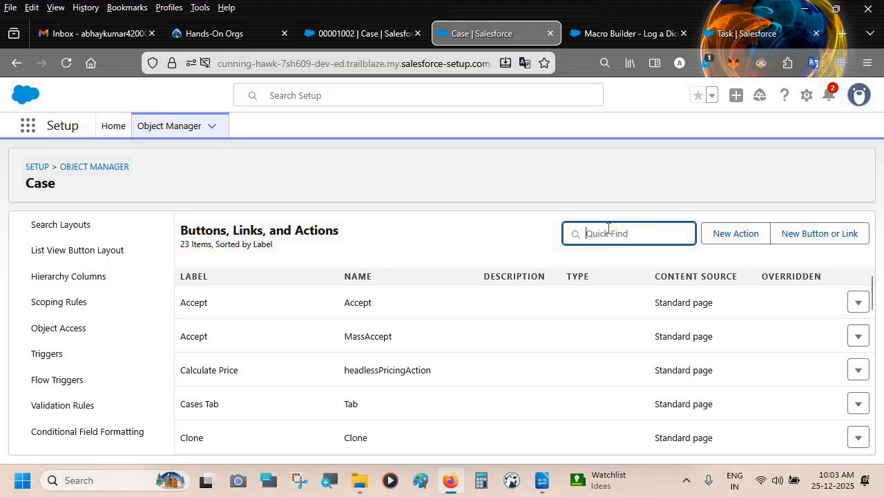
text(Log a)
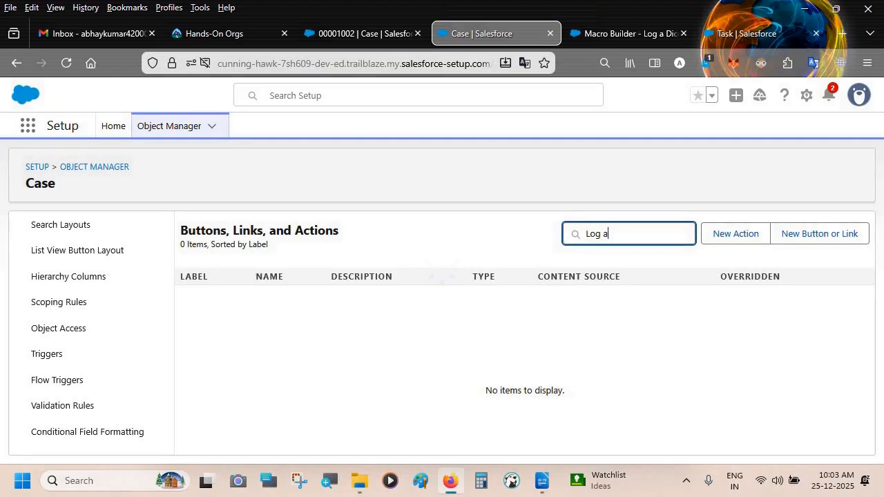
scroll(77, 285, up, 4)
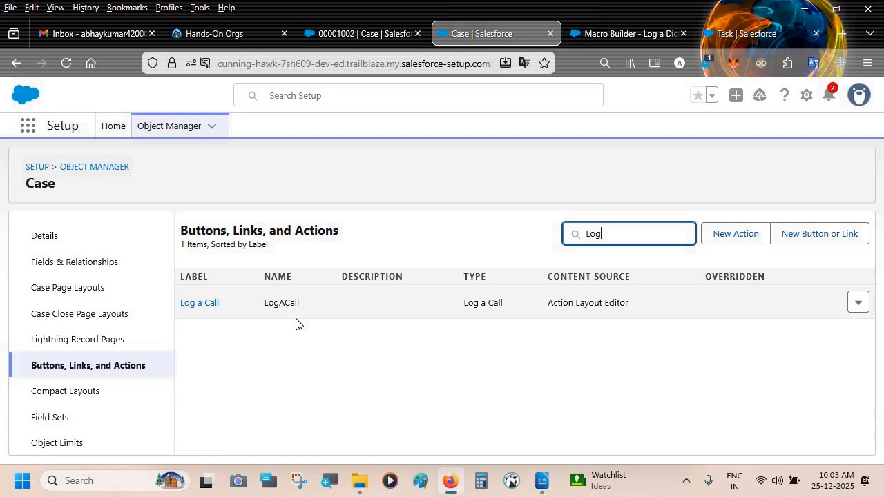
click(196, 306)
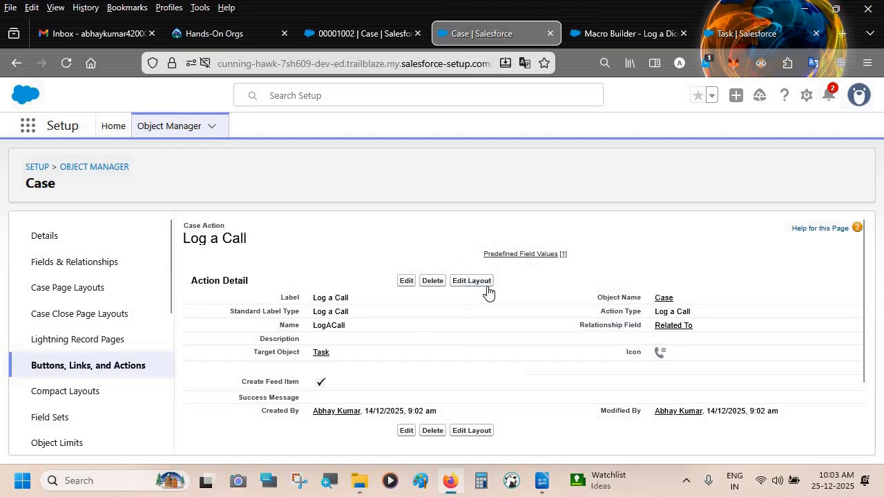
Step: Add the Status field below Name in the Log a Call action layout and quick-save the layout
click(480, 283)
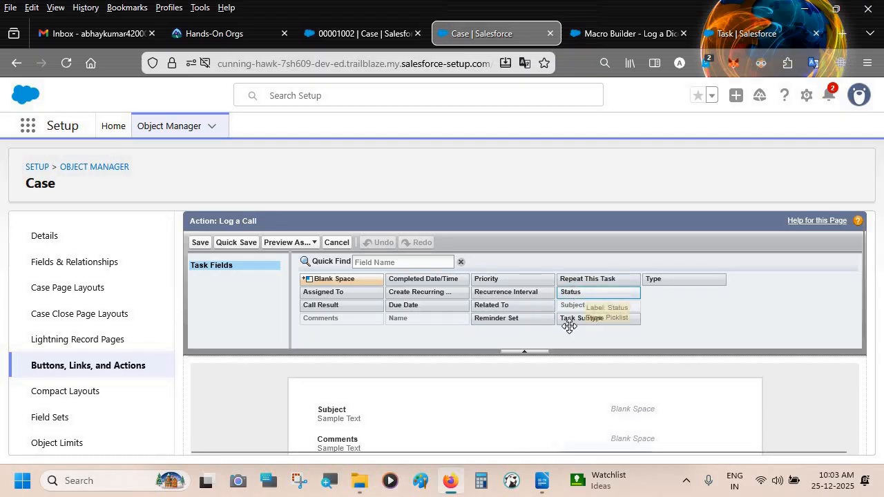
drag(569, 326, 336, 385)
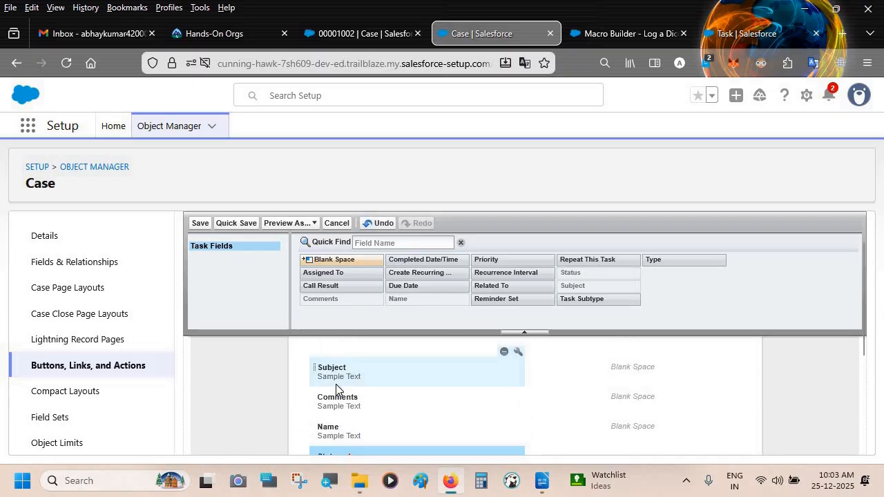
click(231, 228)
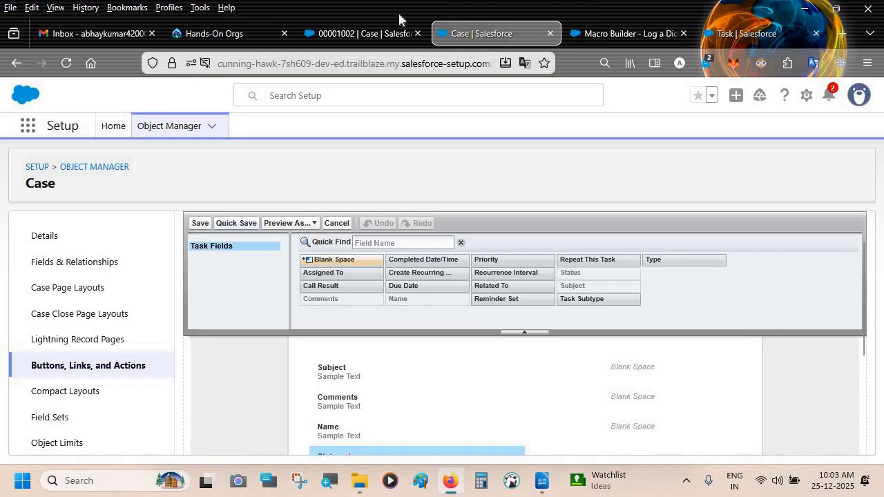
Step: Check the case's Log a Call form for the new Subject option and the added Status field
click(366, 32)
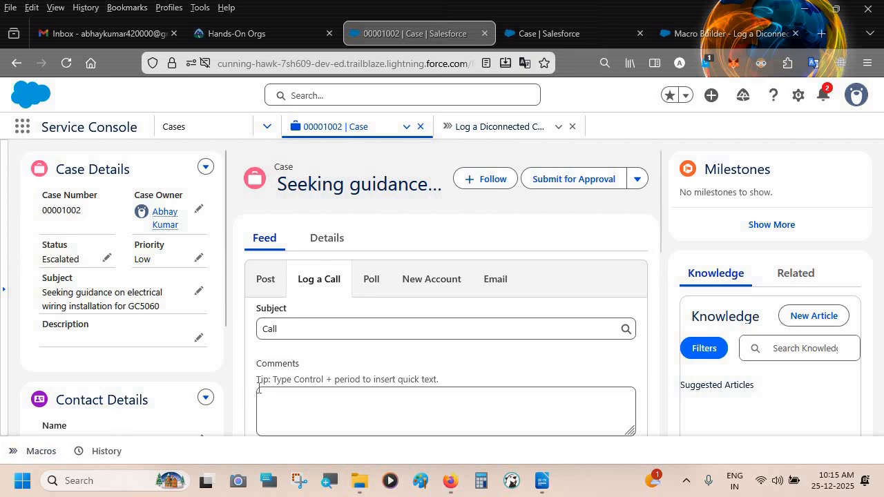
scroll(401, 254, down, 2)
click(352, 257)
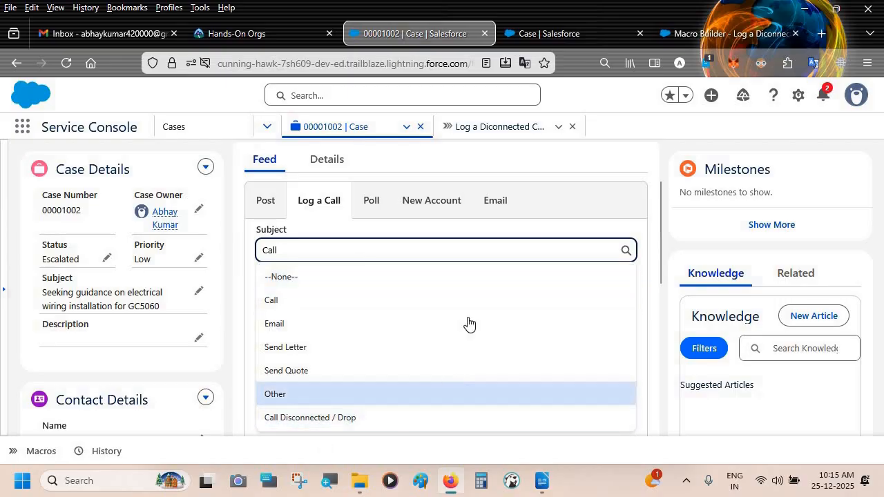
click(439, 178)
scroll(438, 173, down, 3)
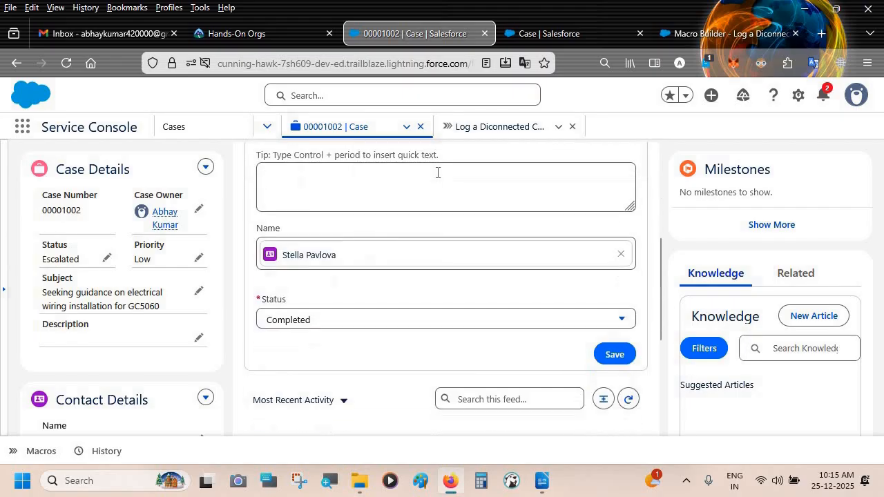
scroll(438, 173, up, 2)
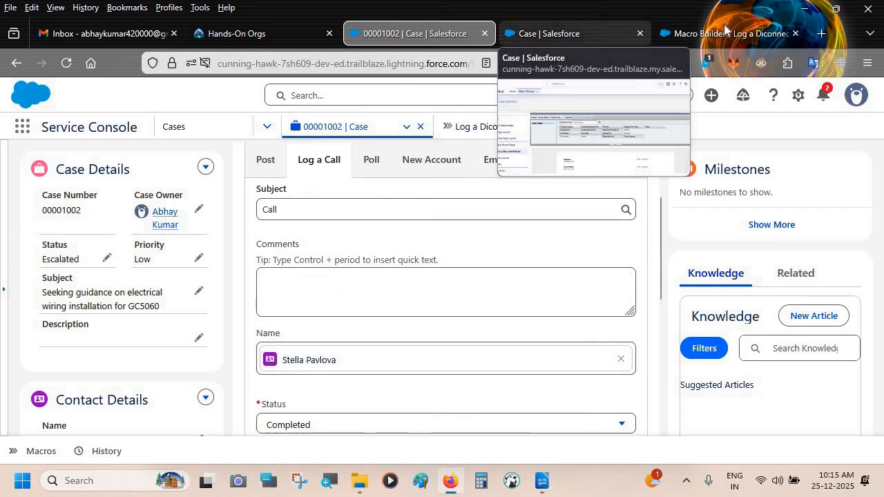
Step: Place the Macro Builder browser tab beside the case tab and recheck the fields of the case's Log a Call form
click(724, 34)
drag(587, 29, 566, 33)
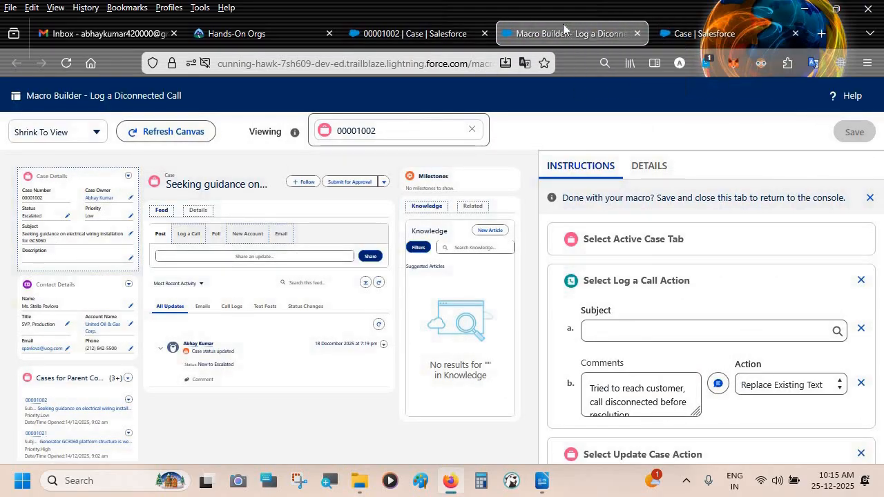
click(414, 34)
scroll(340, 388, down, 3)
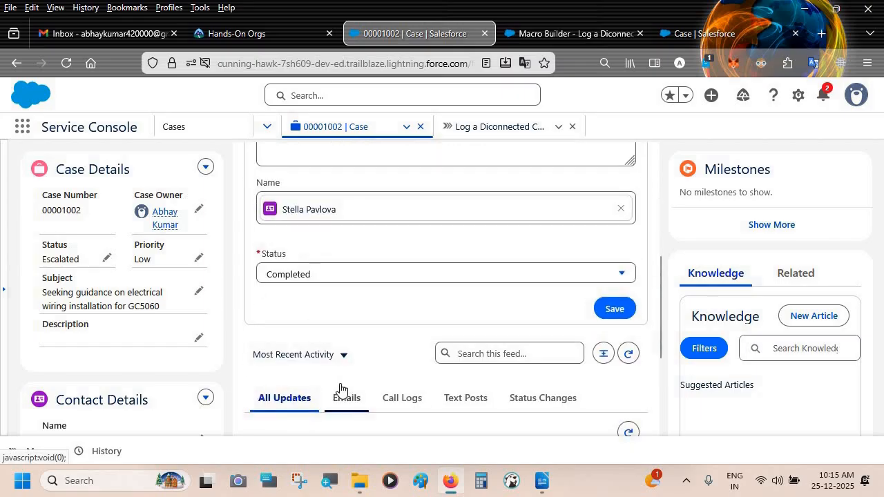
scroll(340, 389, up, 2)
scroll(407, 276, up, 2)
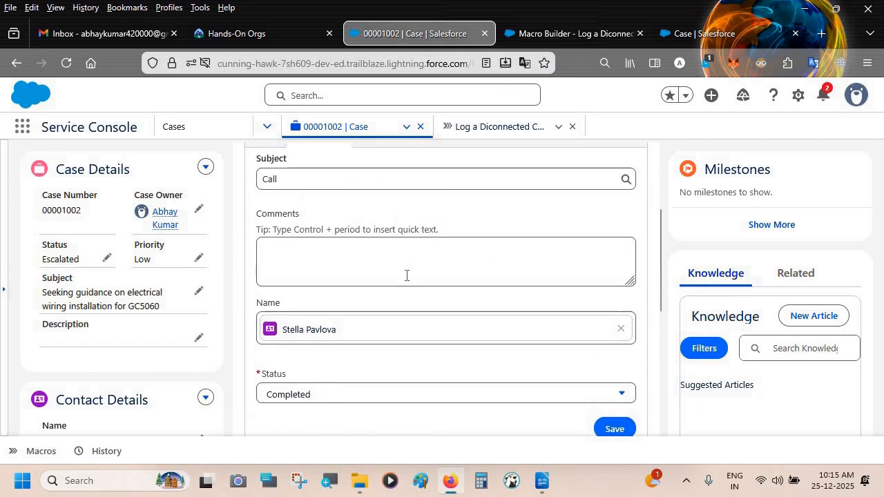
scroll(496, 195, up, 2)
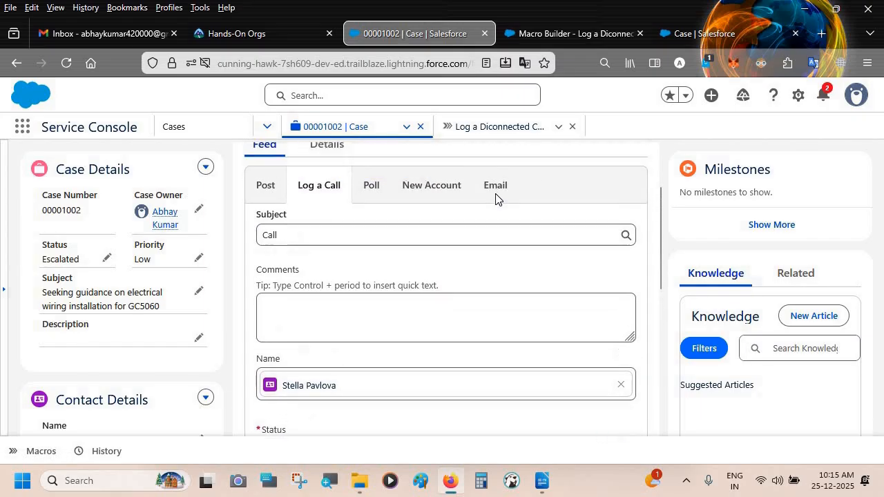
scroll(497, 207, down, 3)
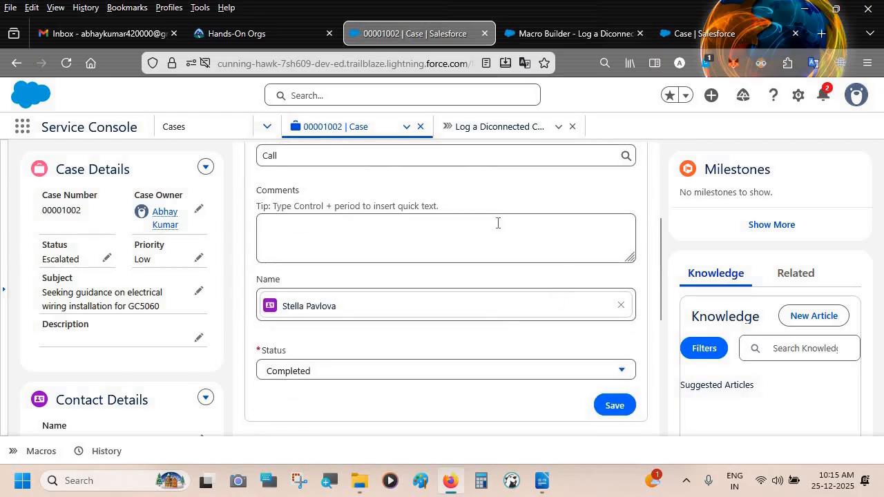
Step: Return to the Macro Builder and remove the existing Select Log a Call Action instruction from the macro
click(521, 35)
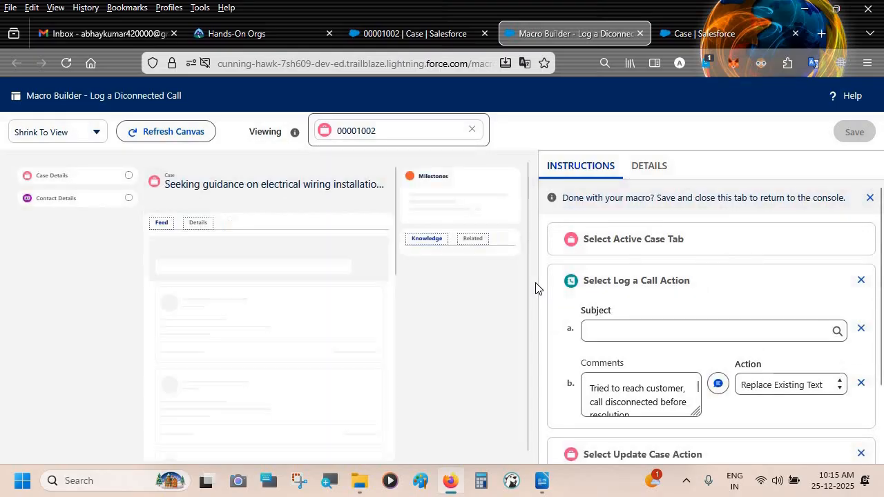
scroll(669, 264, down, 2)
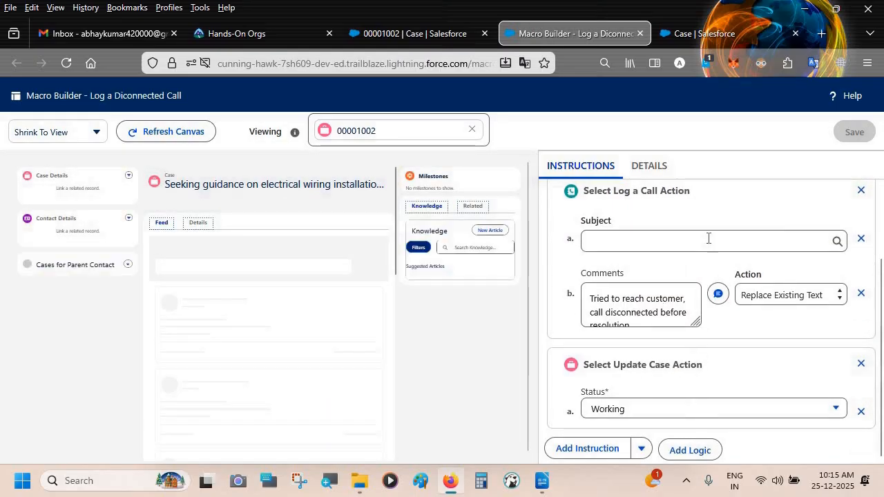
scroll(709, 244, up, 1)
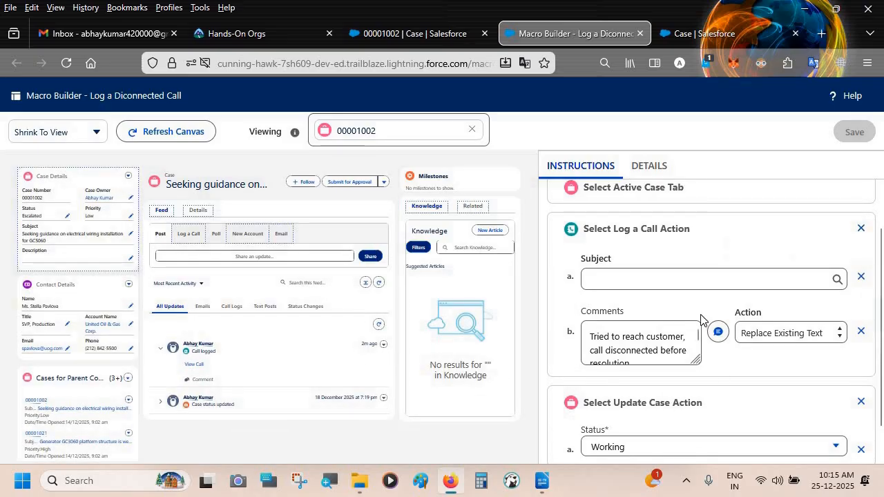
click(859, 229)
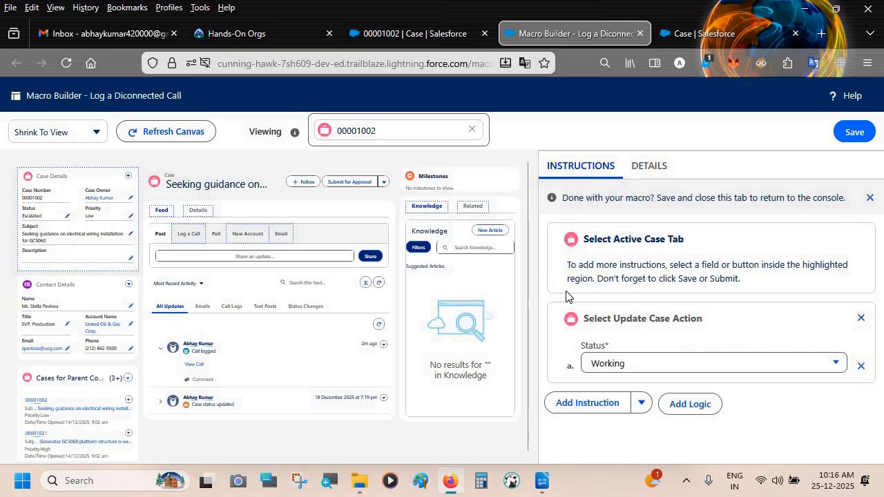
Step: Add a new Log a Call action instruction to the macro with the Subject, Comments and Status fields
click(187, 239)
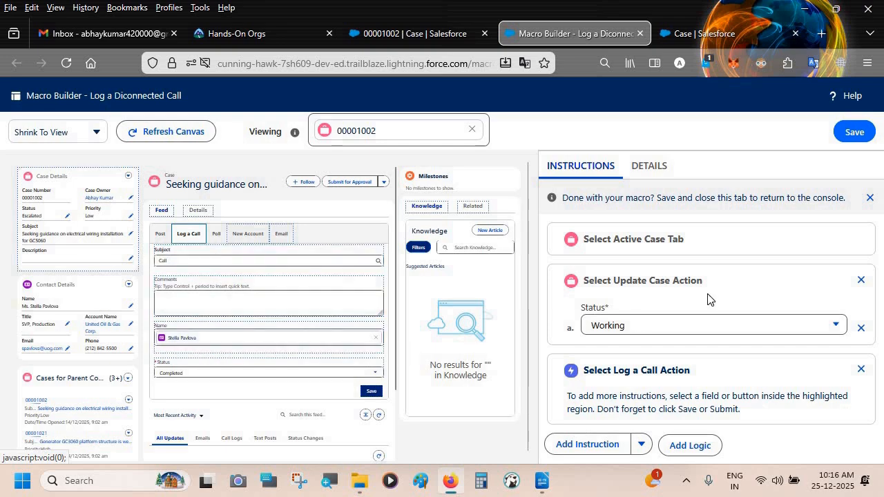
click(264, 268)
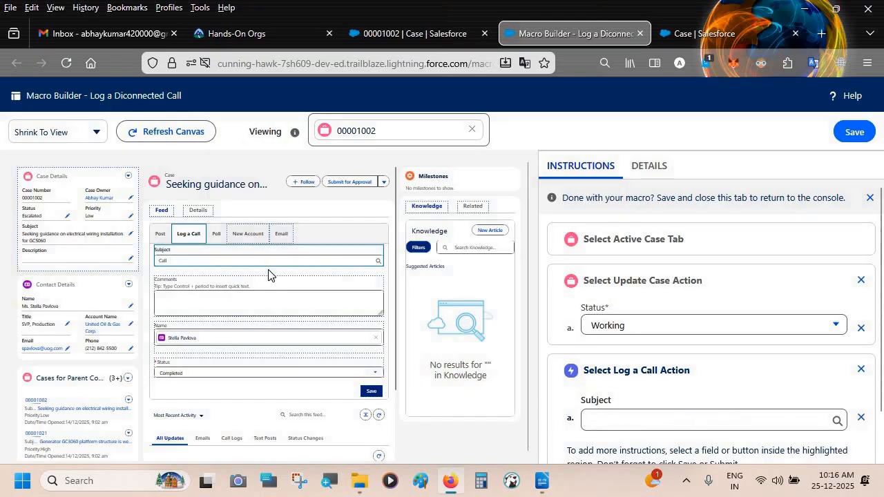
click(267, 304)
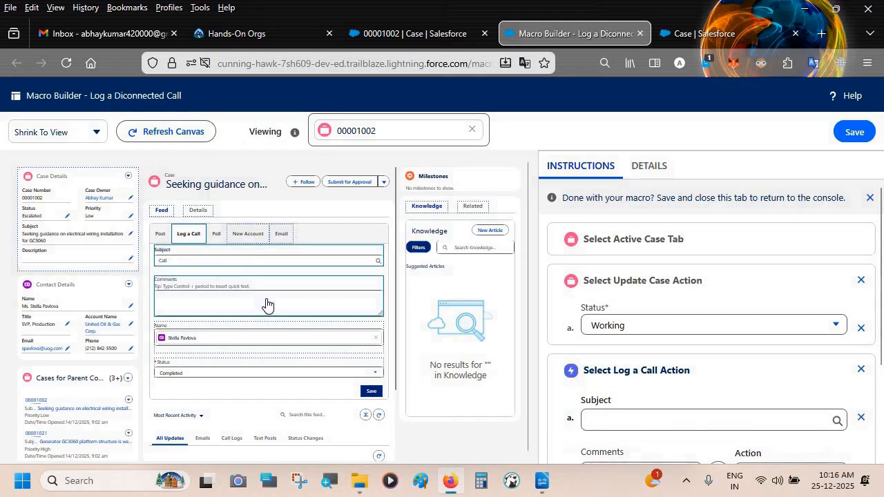
scroll(570, 328, down, 2)
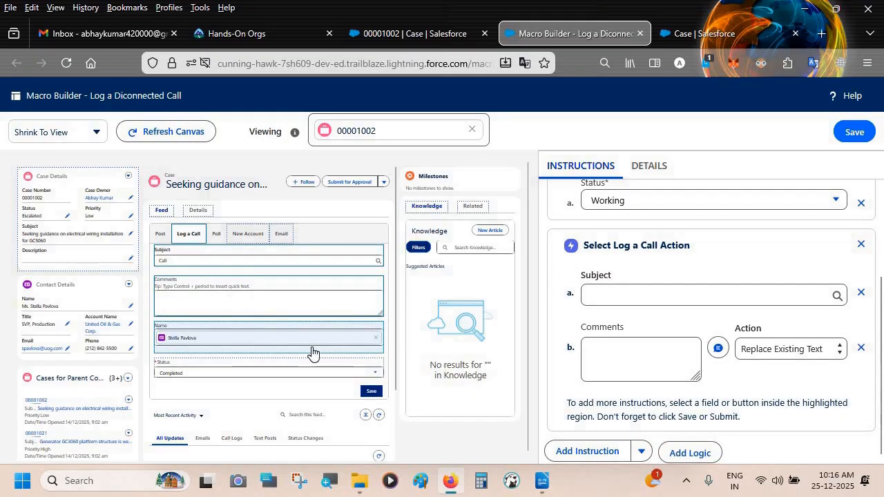
click(218, 373)
scroll(726, 387, down, 2)
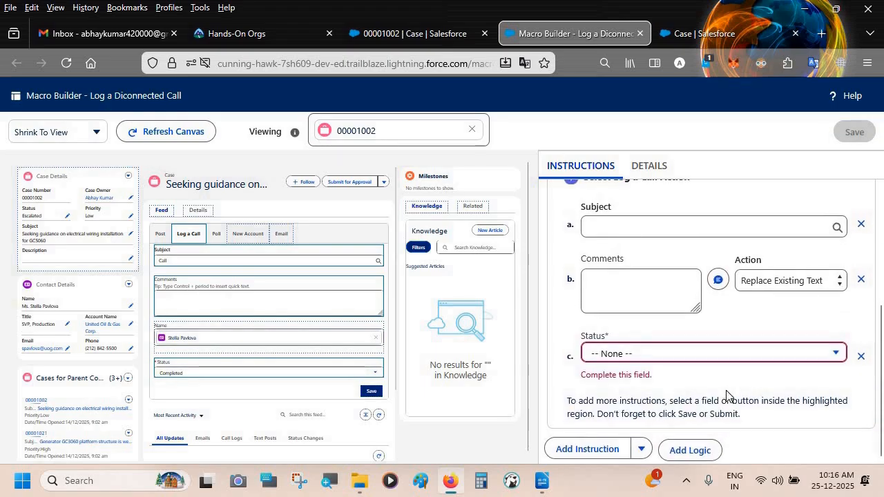
Step: Review the macro's instructions and set the Log a Call Subject to "Call Disconnected / Drop"
scroll(723, 361, up, 4)
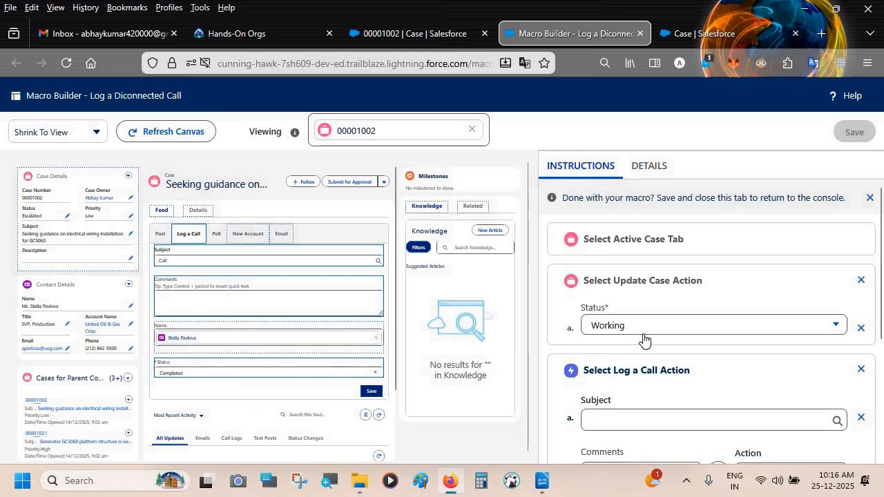
scroll(643, 339, down, 3)
scroll(643, 338, up, 1)
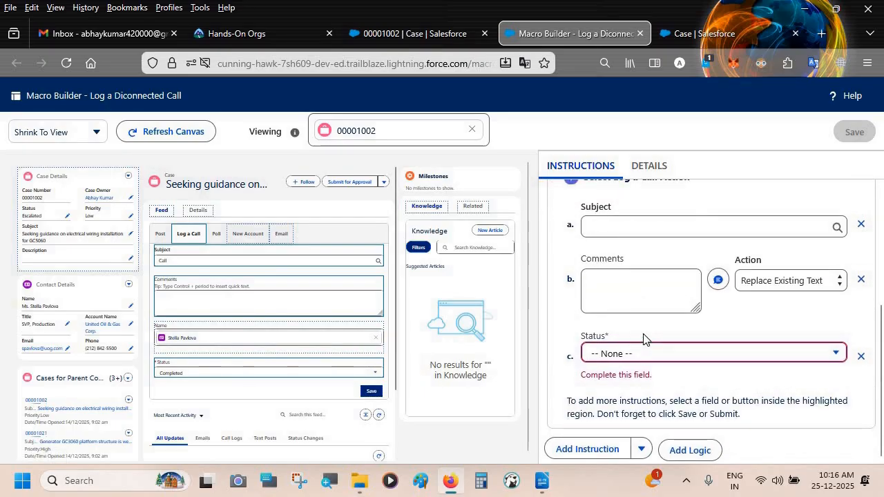
scroll(643, 339, up, 4)
scroll(642, 336, down, 4)
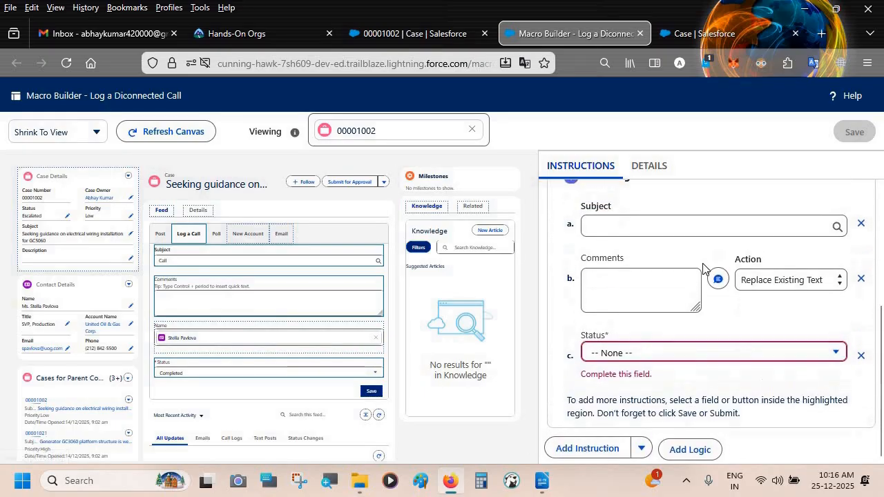
scroll(654, 263, up, 2)
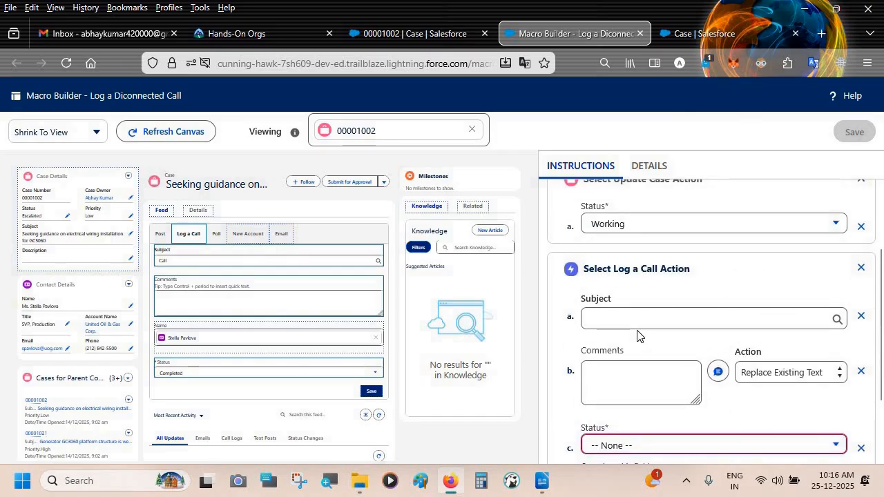
key(alt+Tab)
click(668, 321)
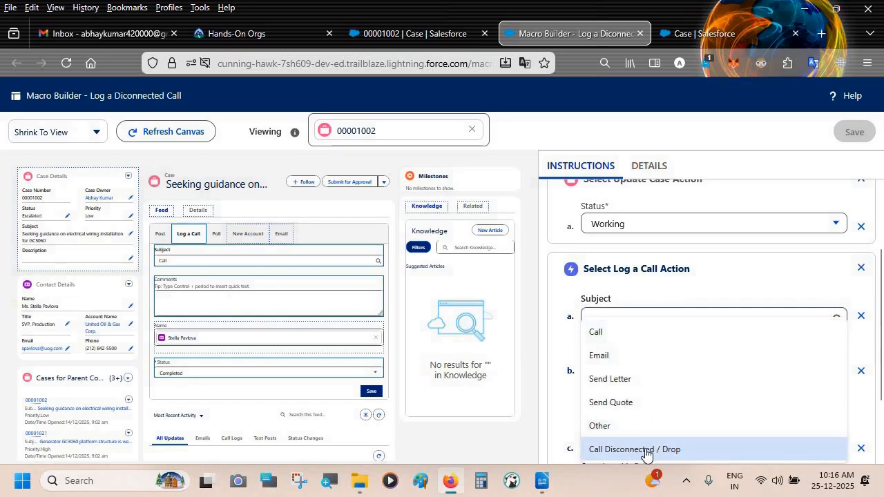
click(644, 449)
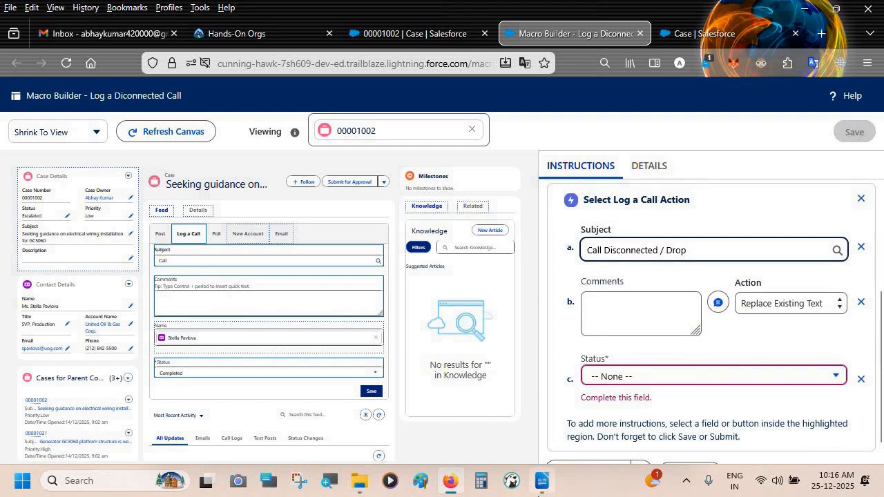
Step: Copy "Tried to reach customer, call disconnected before resolution." from PlanDoc2 1.docx in LibreOffice Writer into the macro's Comments field
click(542, 481)
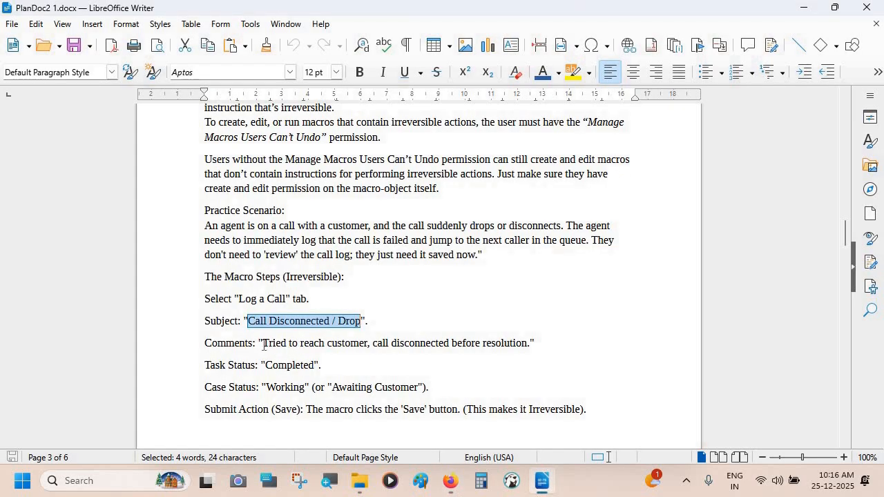
drag(264, 344, 322, 365)
click(533, 345)
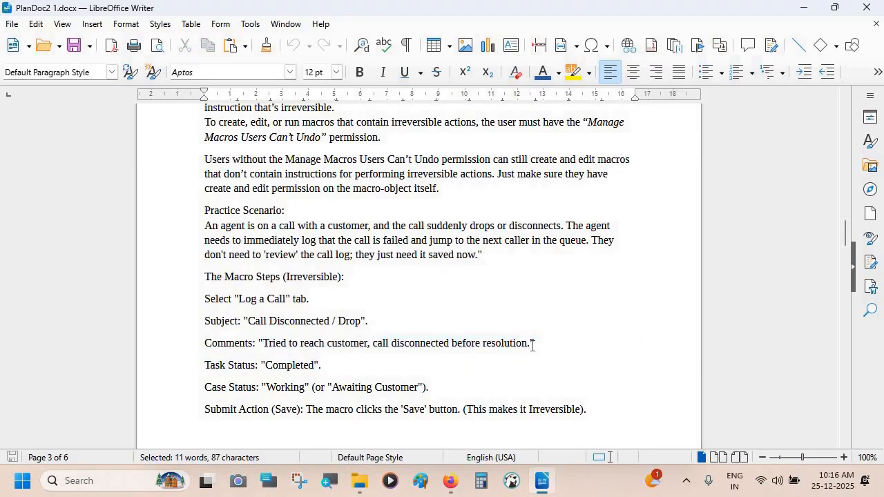
drag(533, 345, 263, 346)
key(ctrl+c)
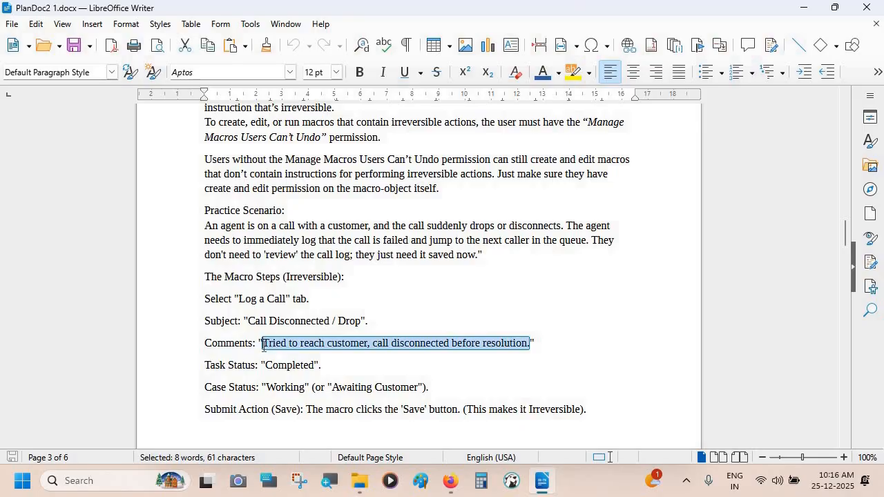
key(alt+Tab)
click(671, 308)
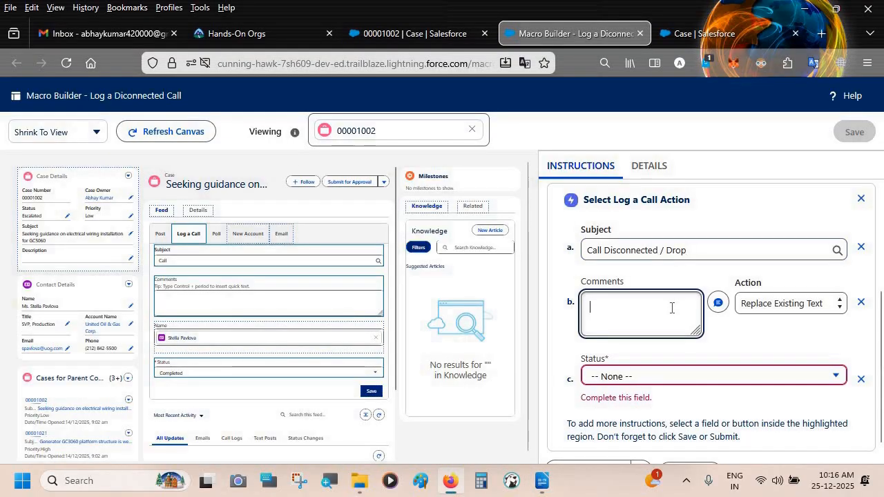
key(ctrl+v)
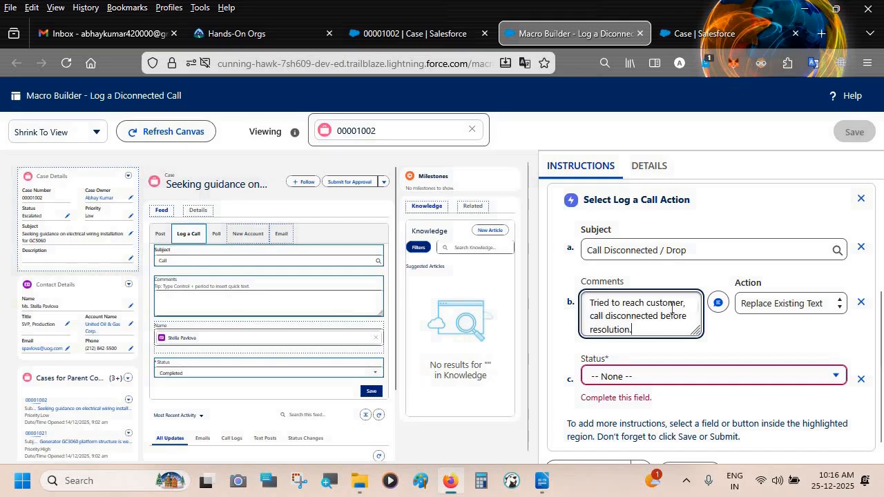
Step: Set the Comments text action to Insert After Existing Text
click(785, 309)
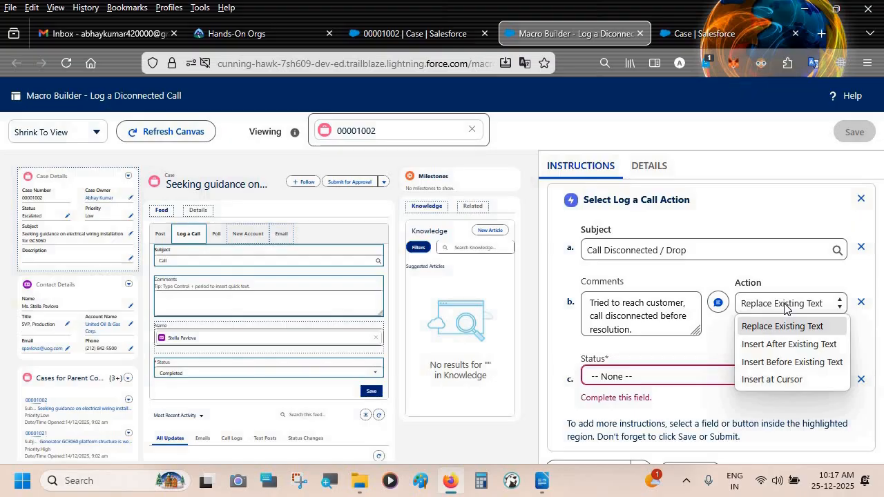
click(771, 347)
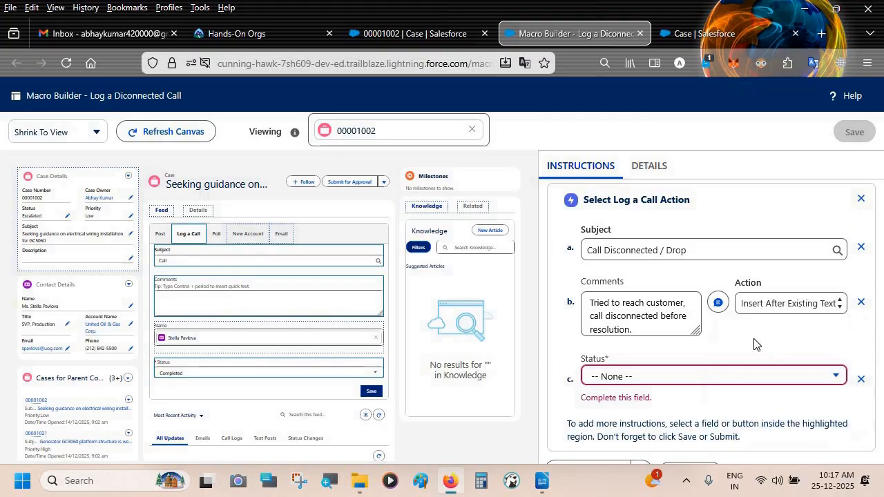
click(590, 302)
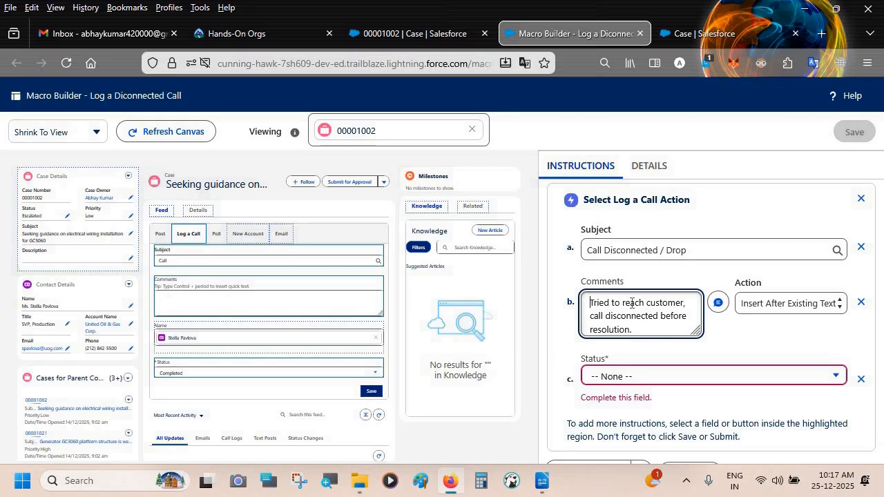
Step: Check the task status in the Writer plan document and set the Log a Call Status to Completed in the macro
scroll(609, 362, down, 1)
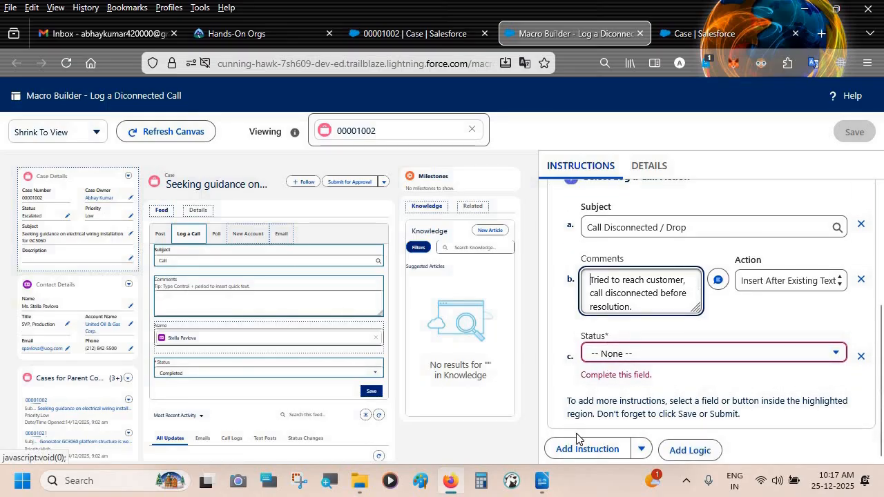
click(541, 486)
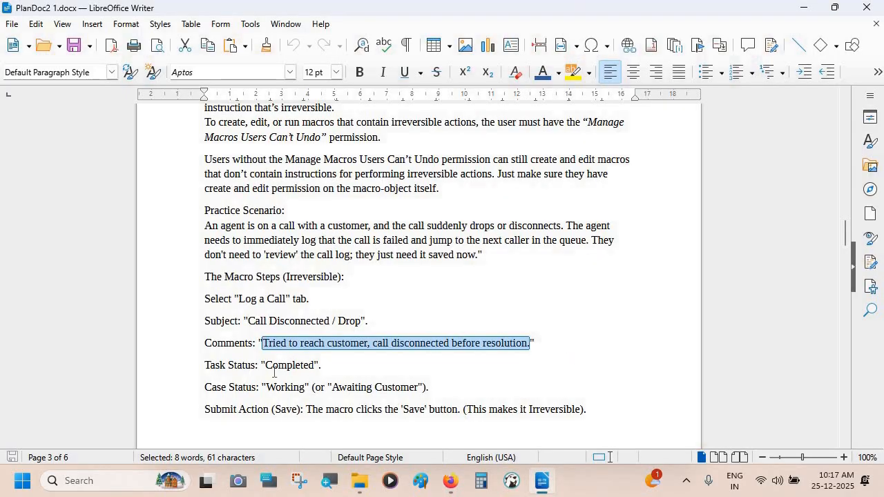
key(alt+Tab)
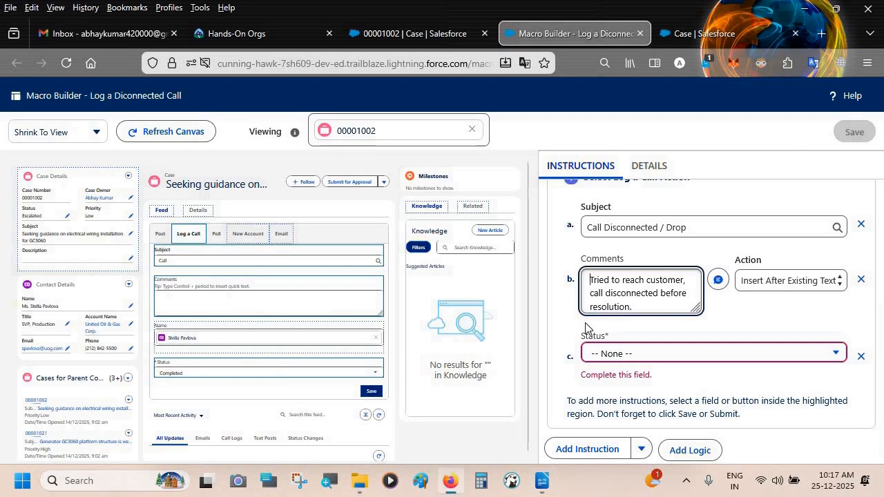
click(607, 351)
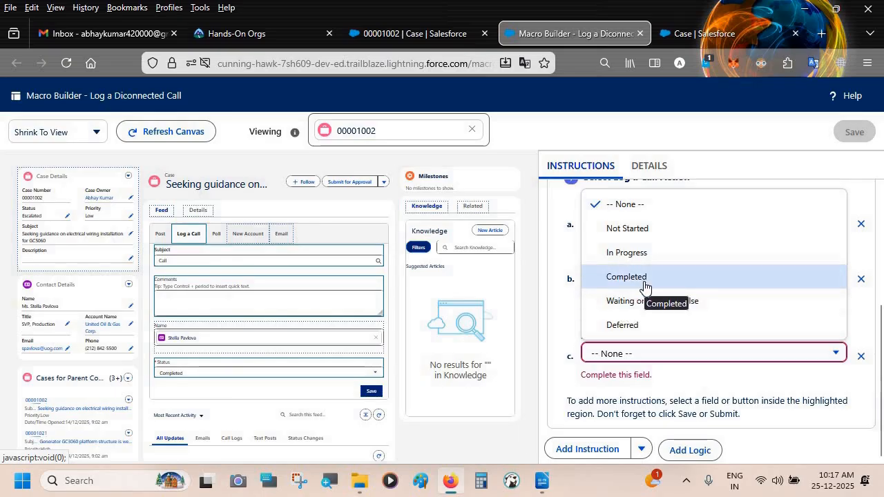
click(644, 282)
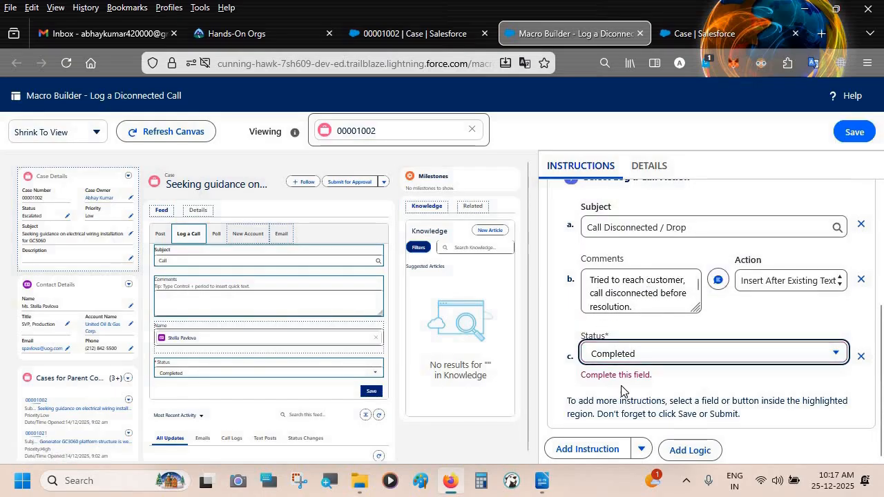
Step: Compare the macro with the plan document's macro steps and add the Log a Call form's save as a Submit Action instruction
scroll(621, 391, up, 5)
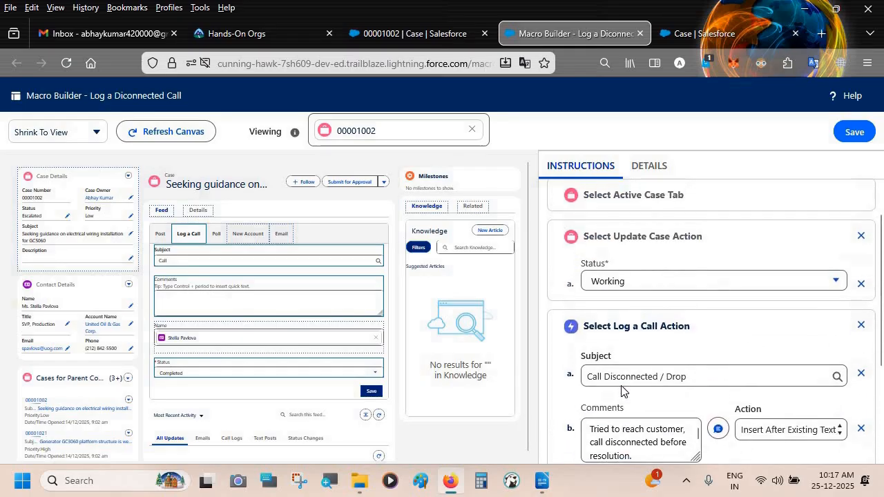
key(alt+Tab)
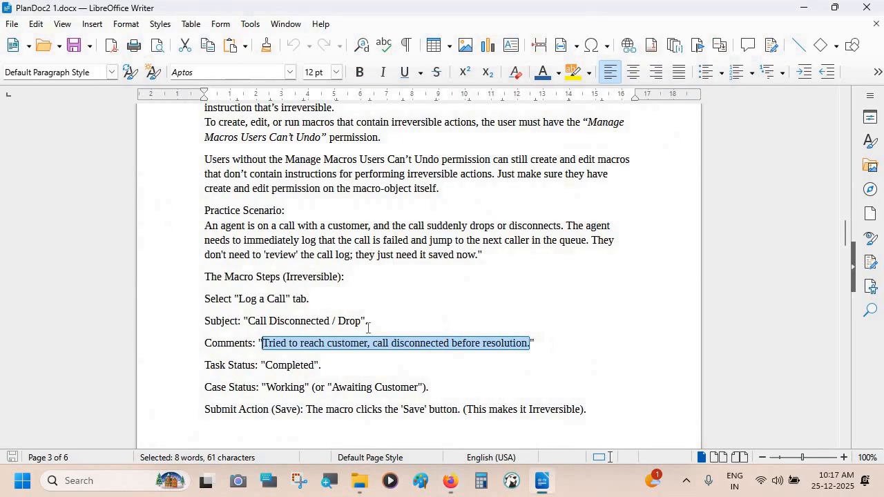
drag(205, 295, 444, 388)
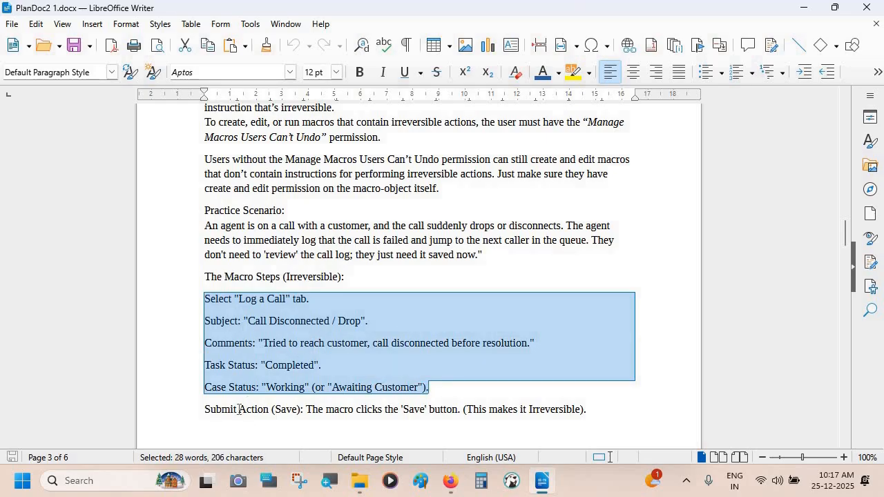
key(alt+Tab)
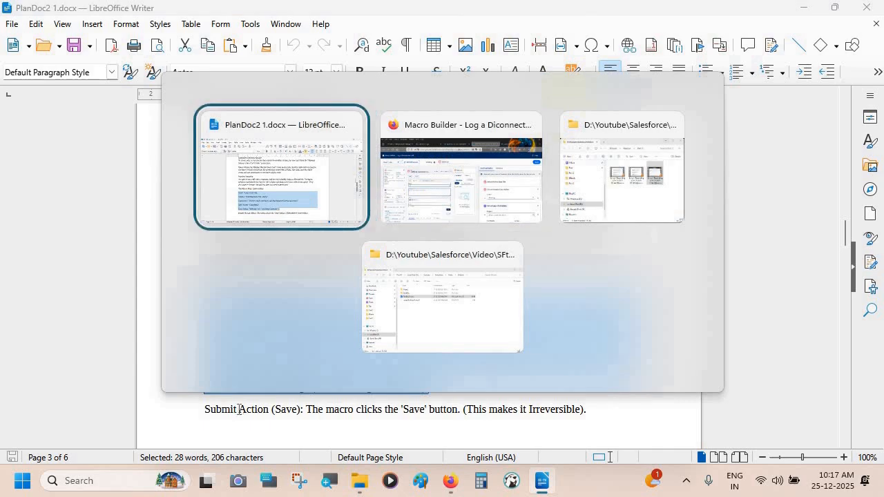
key(alt+Tab)
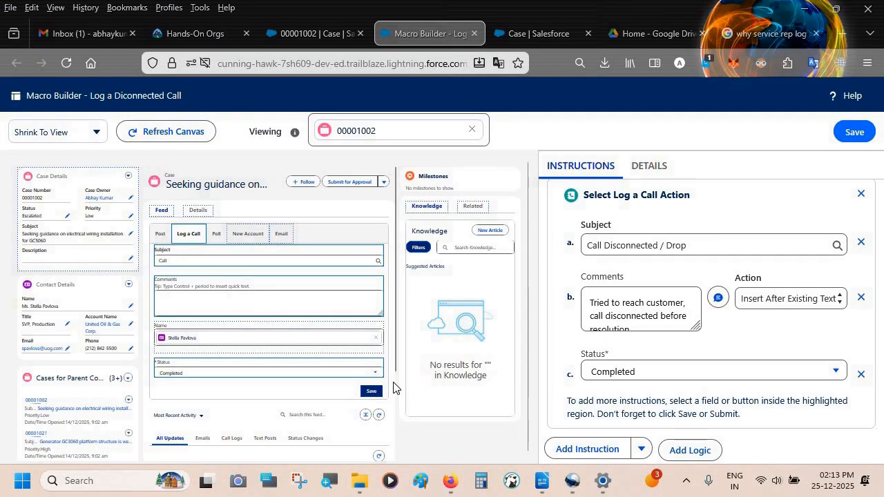
click(370, 392)
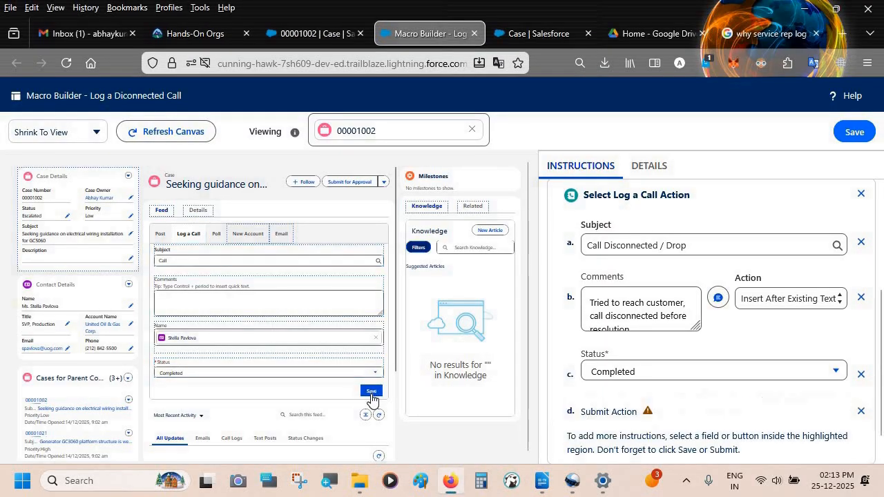
scroll(597, 378, down, 1)
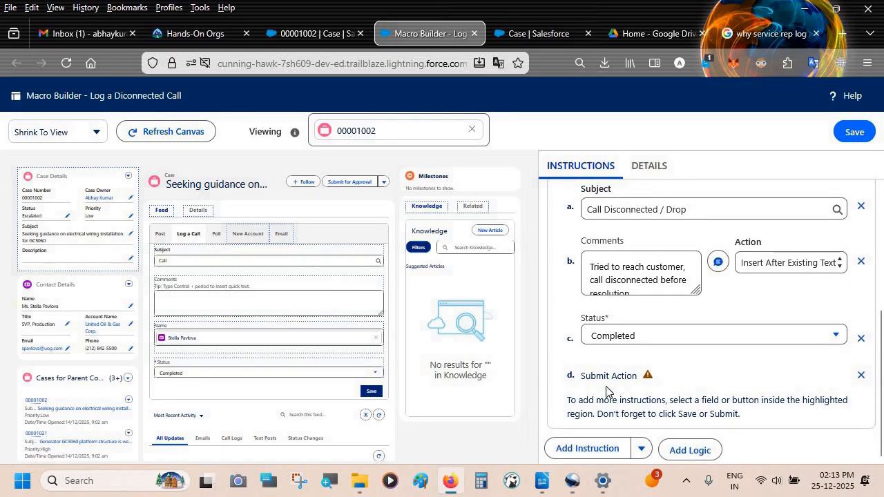
Step: Add the Case Details form's save as a Submit Action instruction under the macro's Update Case action
scroll(644, 380, up, 5)
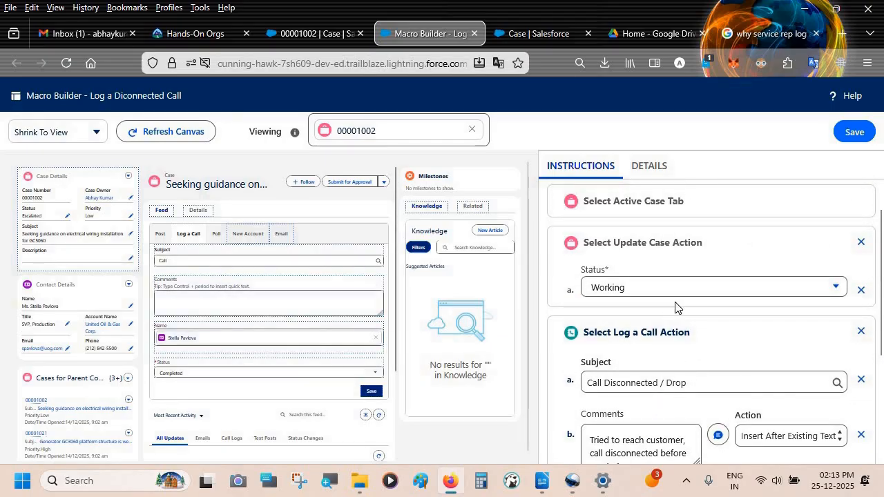
scroll(676, 310, up, 1)
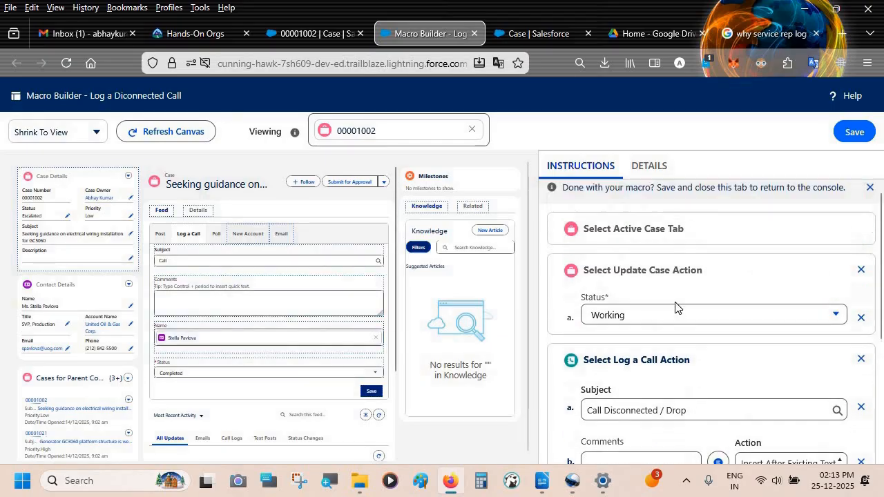
click(623, 281)
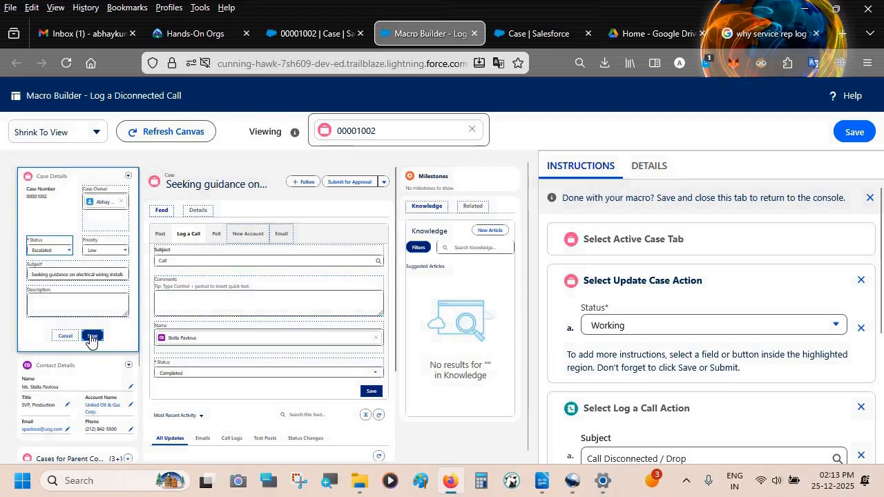
click(91, 336)
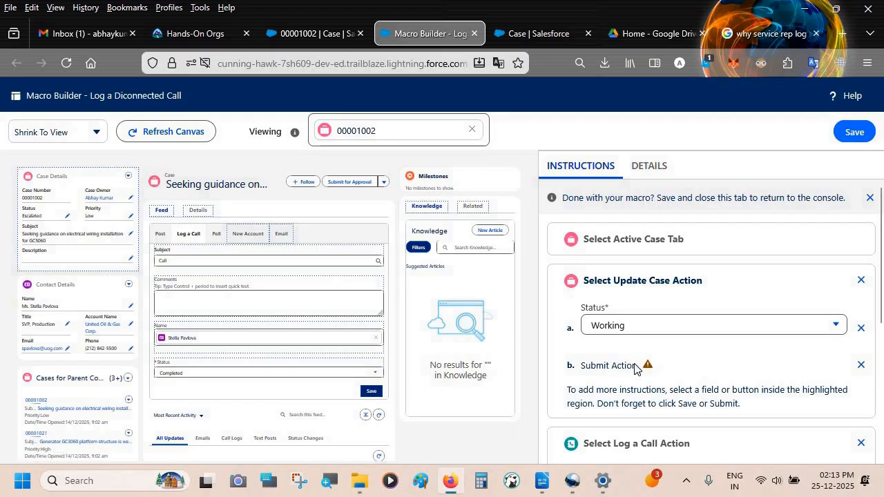
Step: Review the macro's Update Case and Log a Call instructions and save the macro
scroll(634, 367, down, 5)
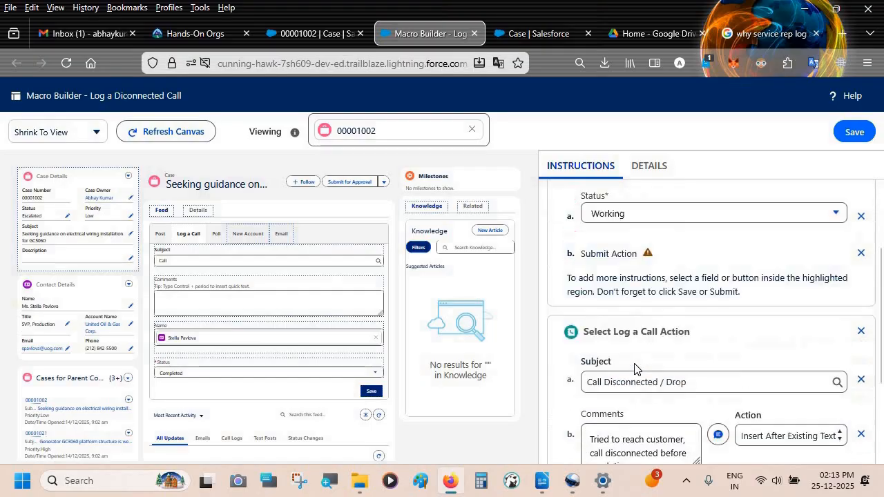
scroll(634, 365, up, 2)
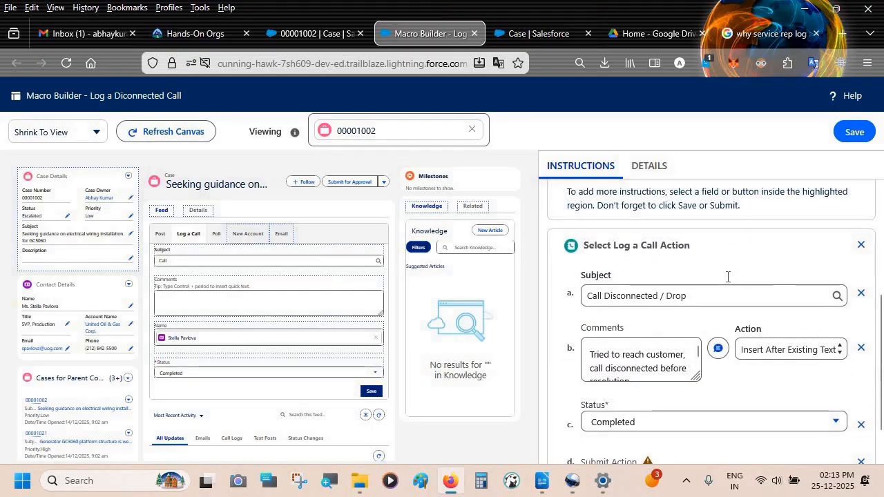
scroll(726, 276, up, 6)
click(856, 131)
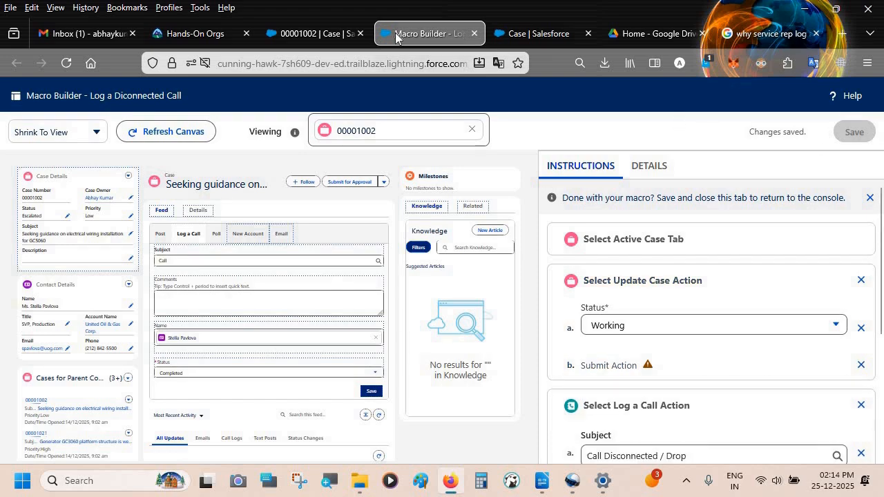
Step: Examine the saved Log a Diconnected Call macro's full instruction list on its record in the Service Console
click(343, 34)
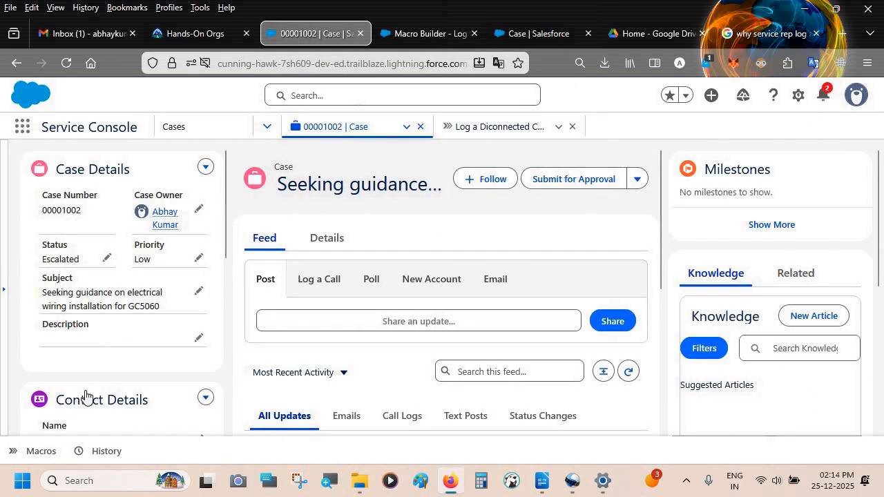
click(472, 135)
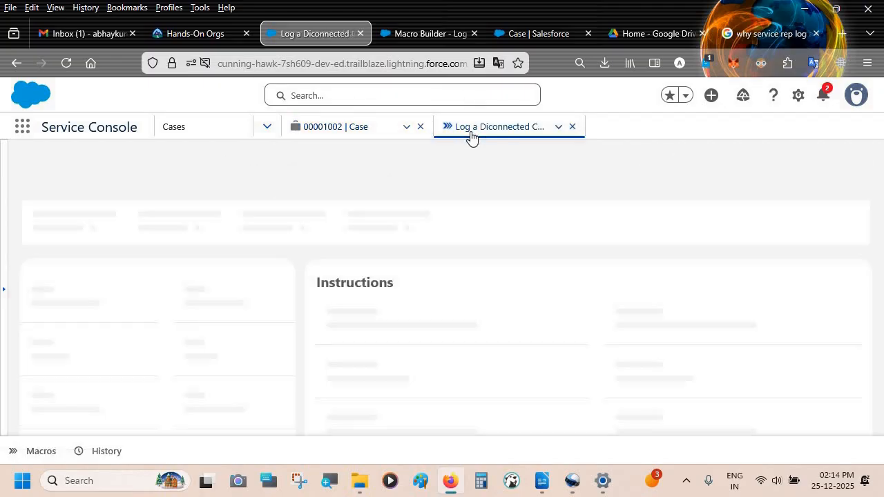
scroll(404, 314, down, 4)
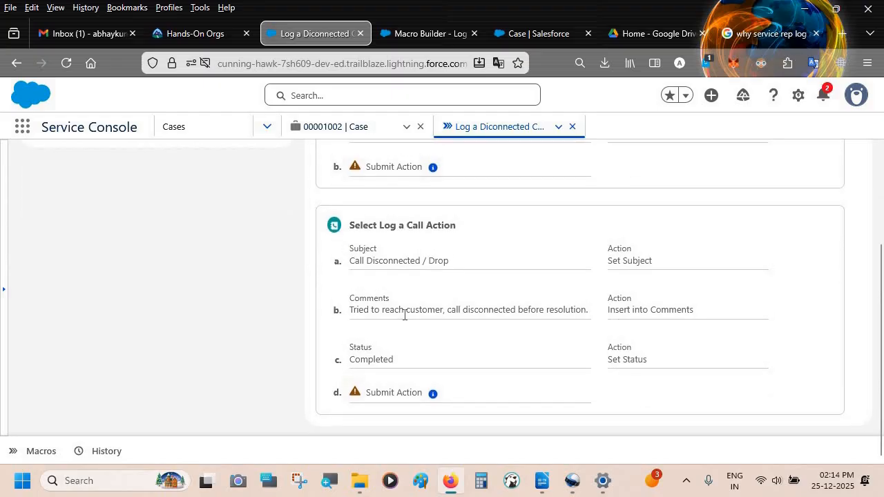
scroll(404, 314, up, 3)
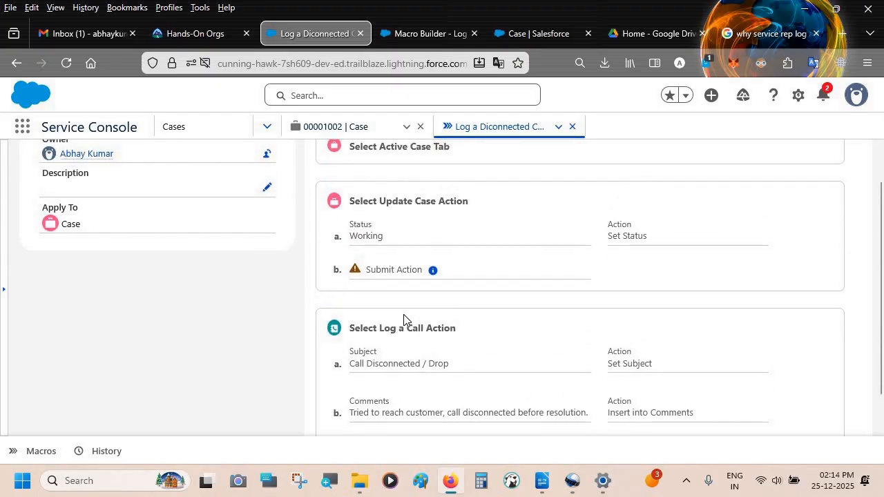
scroll(404, 318, up, 2)
scroll(404, 319, down, 5)
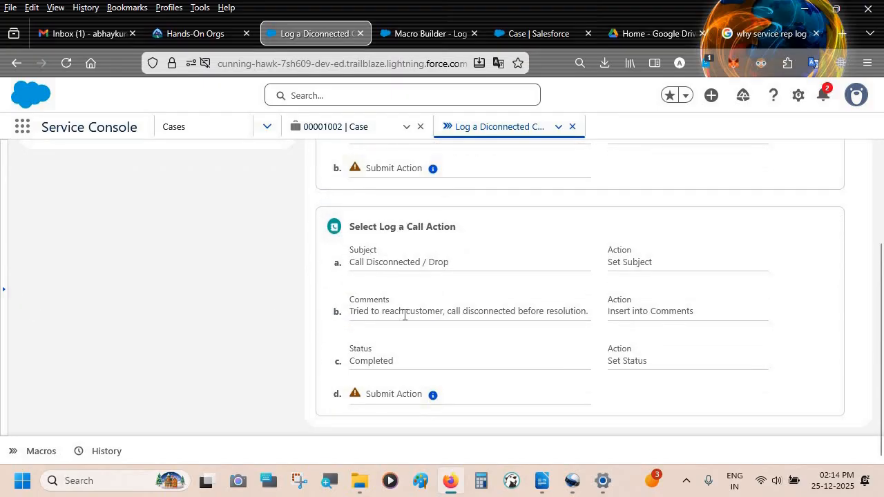
scroll(404, 314, up, 3)
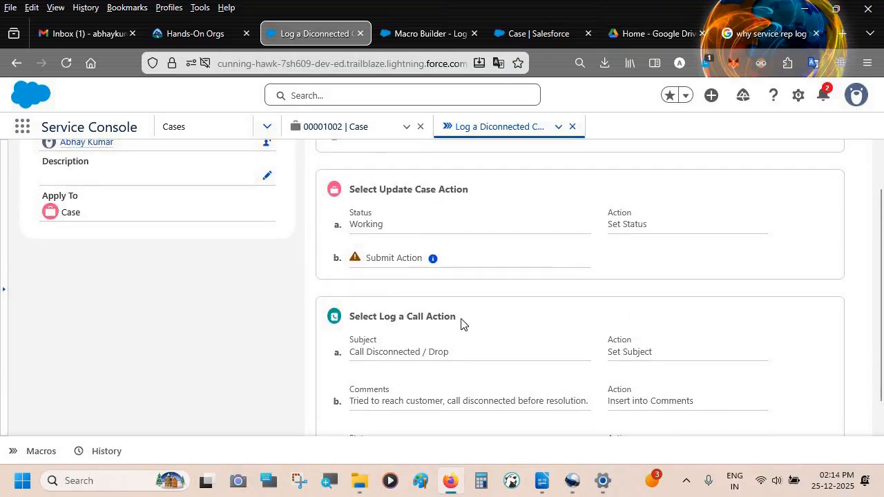
scroll(462, 324, down, 3)
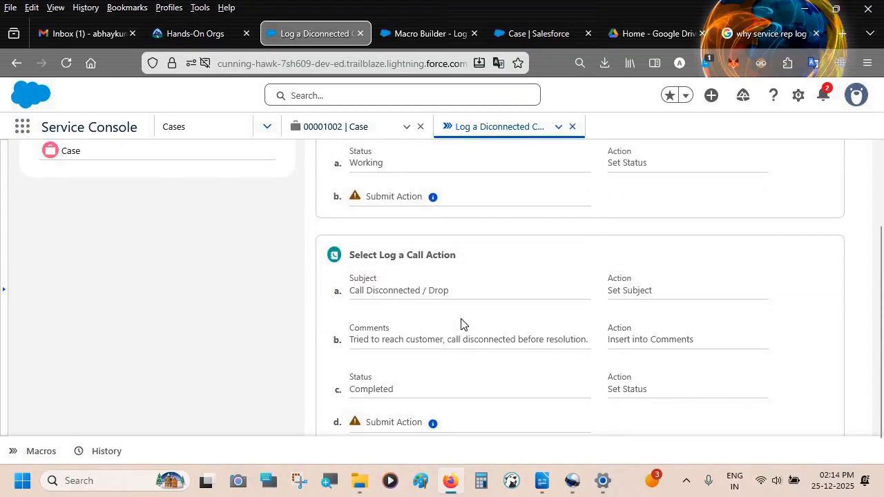
scroll(462, 325, up, 10)
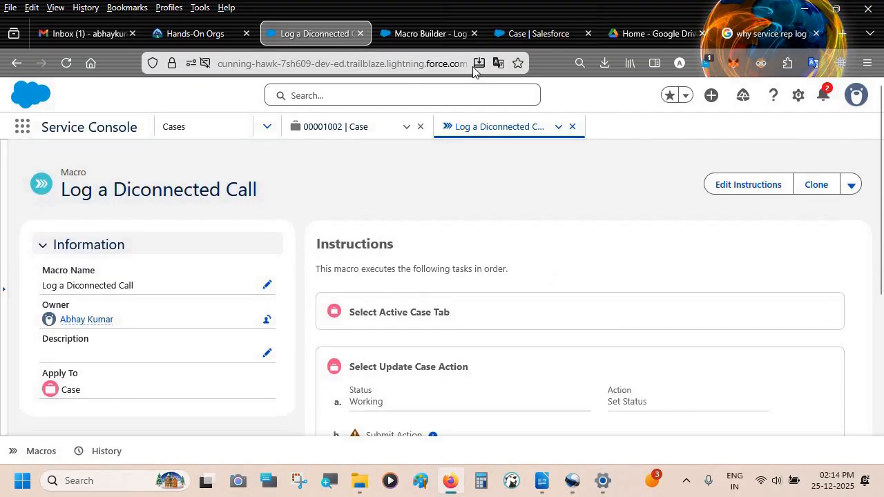
Step: Run the Log a Diconnected Call macro on the open case, finish the run and minimize the macro list
click(359, 129)
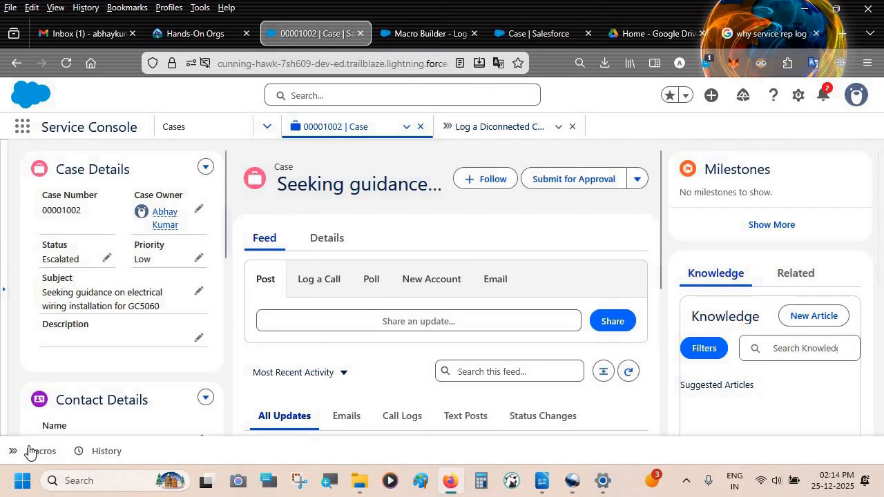
click(29, 452)
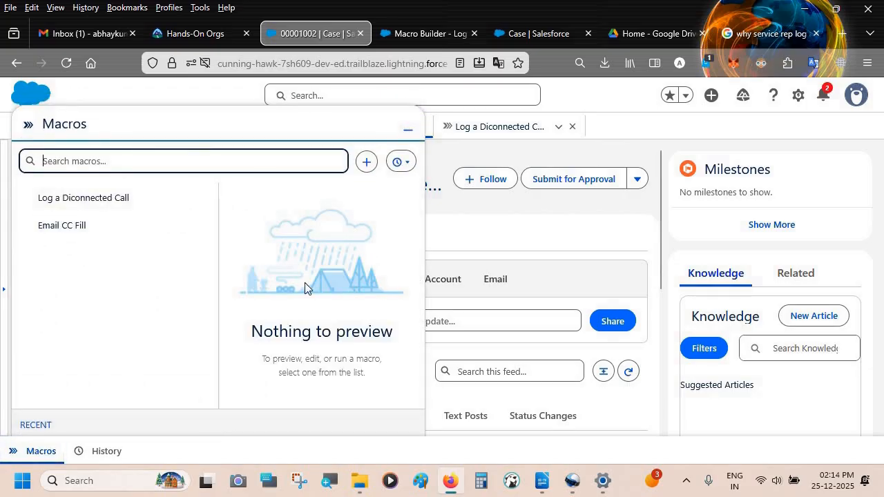
click(86, 200)
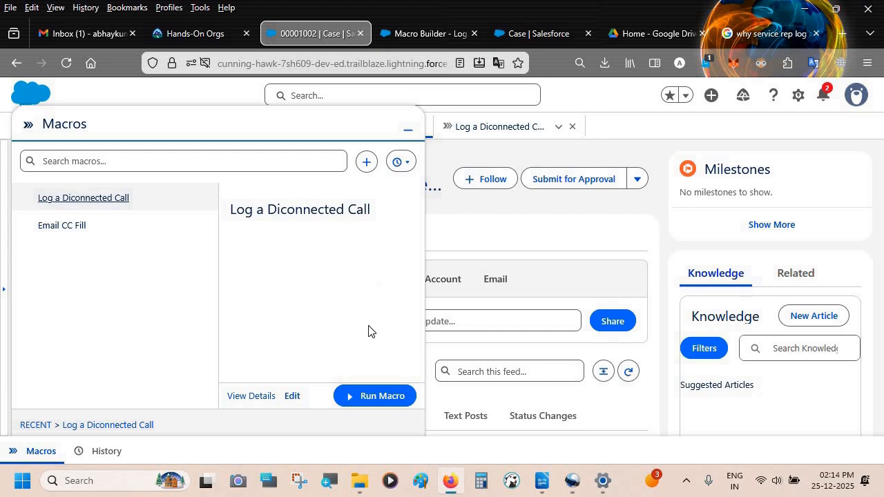
click(377, 399)
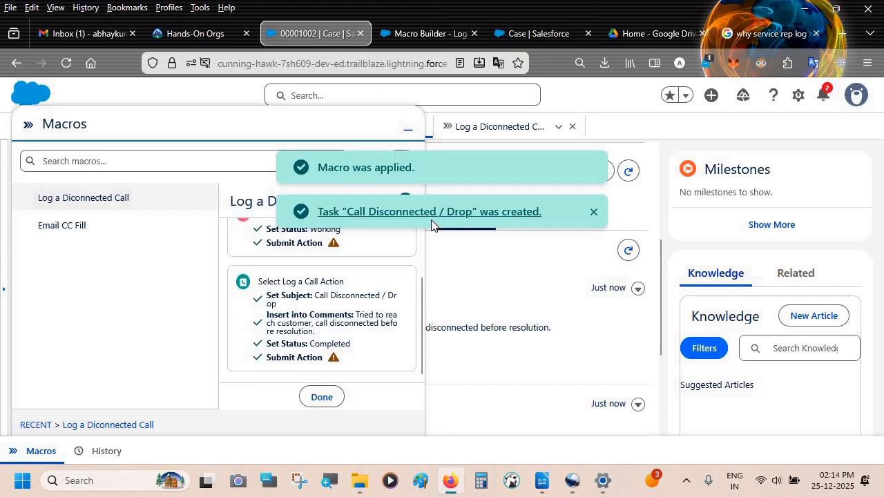
click(322, 399)
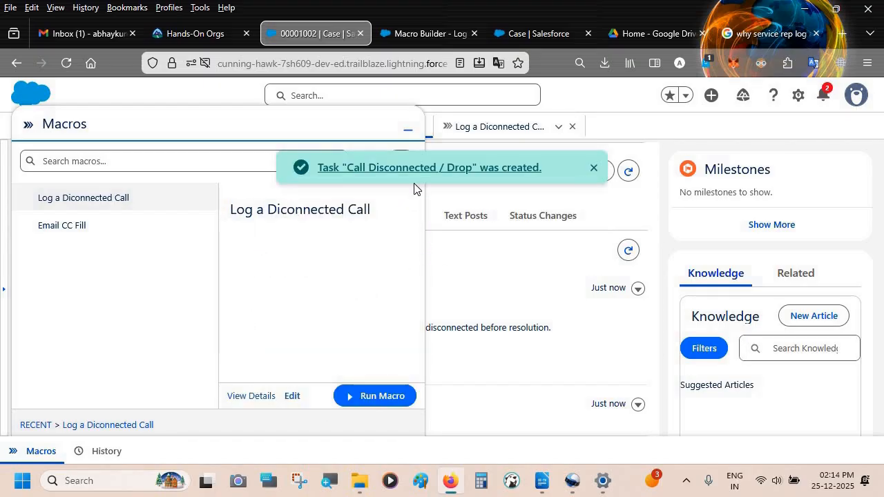
click(408, 132)
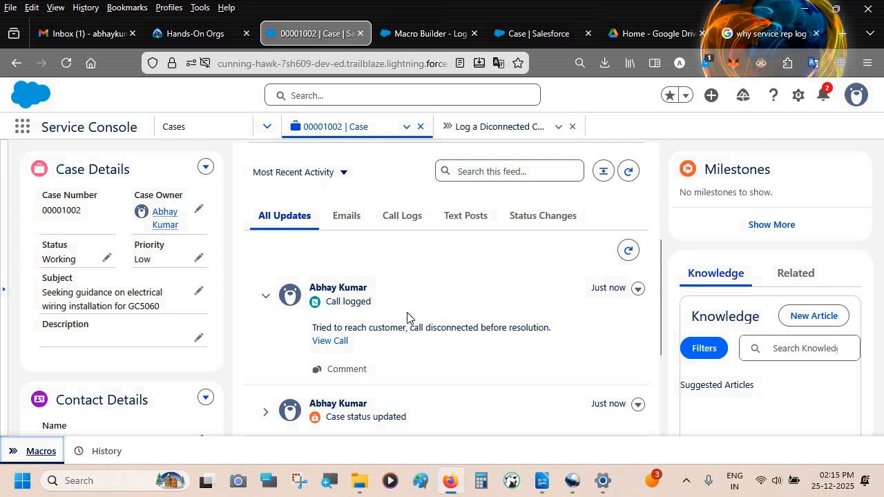
Step: View the logged call from the case feed and check the task's subject, status and comments
click(331, 342)
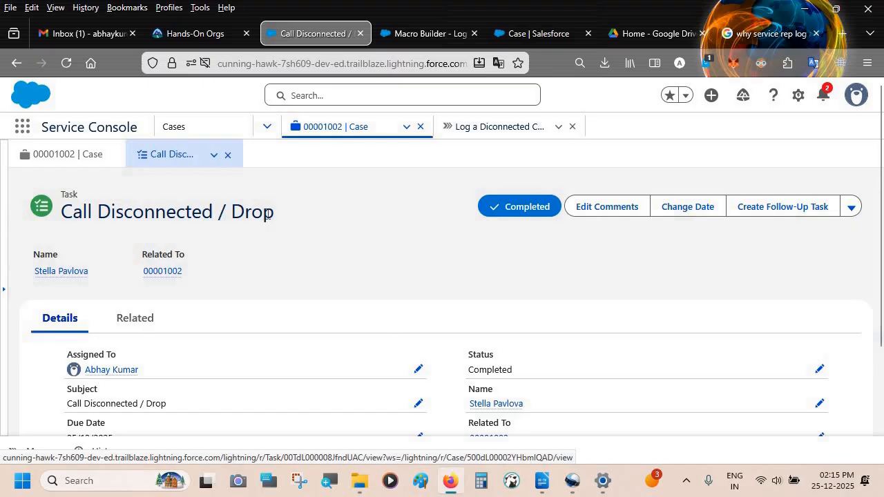
drag(281, 219, 61, 196)
click(434, 304)
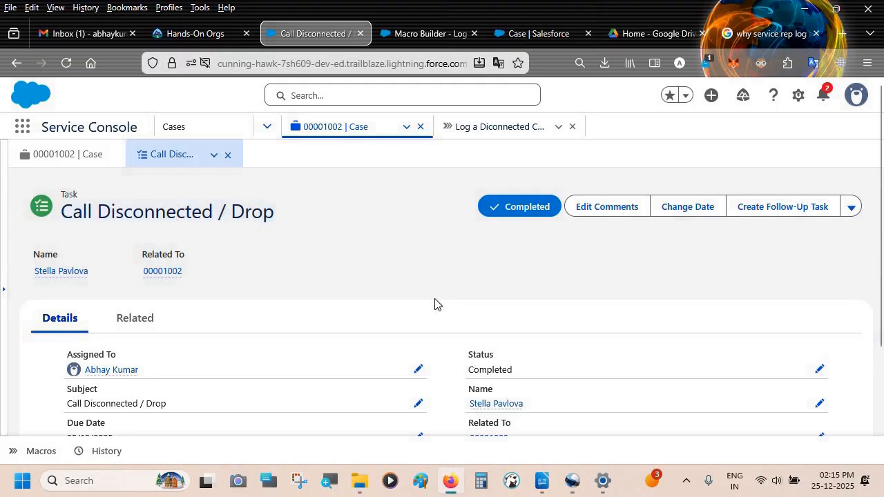
scroll(435, 304, down, 1)
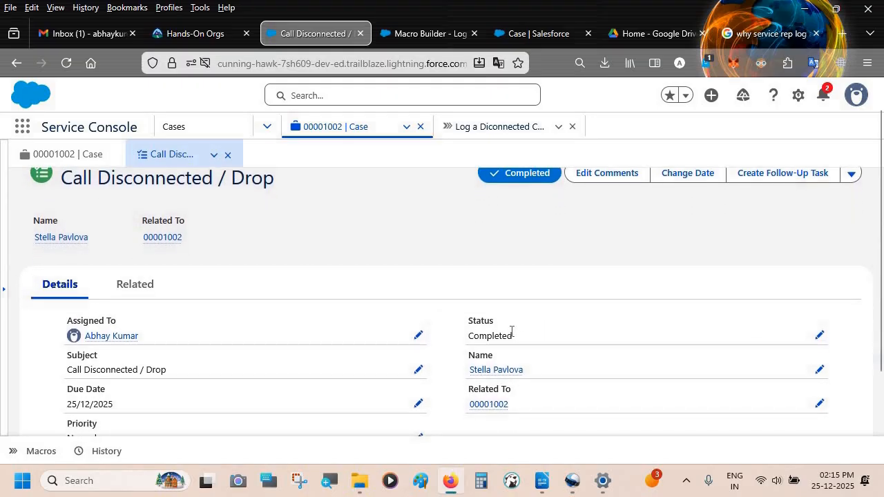
scroll(509, 334, down, 1)
scroll(345, 376, down, 2)
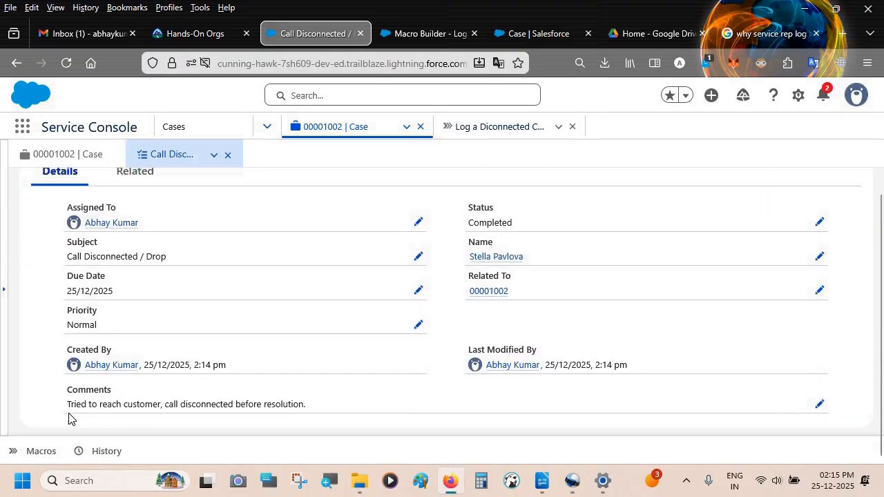
drag(63, 408, 311, 409)
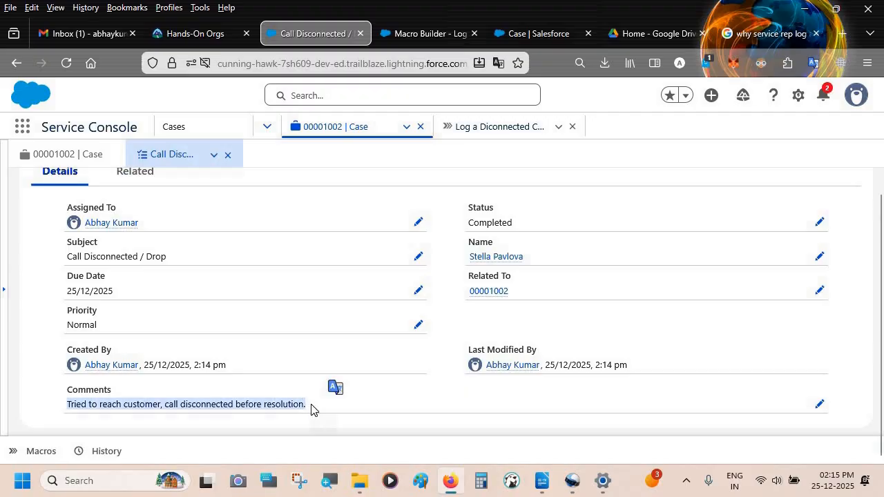
Step: Review the irreversible macro steps and Submit Action line in LibreOffice Writer's PlanDoc2 1.docx against the macro in Salesforce's Macro Builder
click(542, 481)
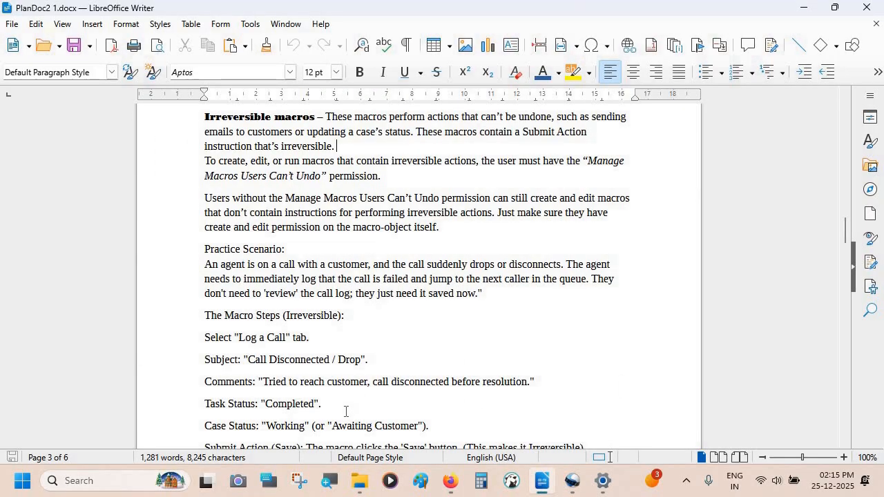
scroll(346, 411, down, 1)
scroll(340, 378, up, 1)
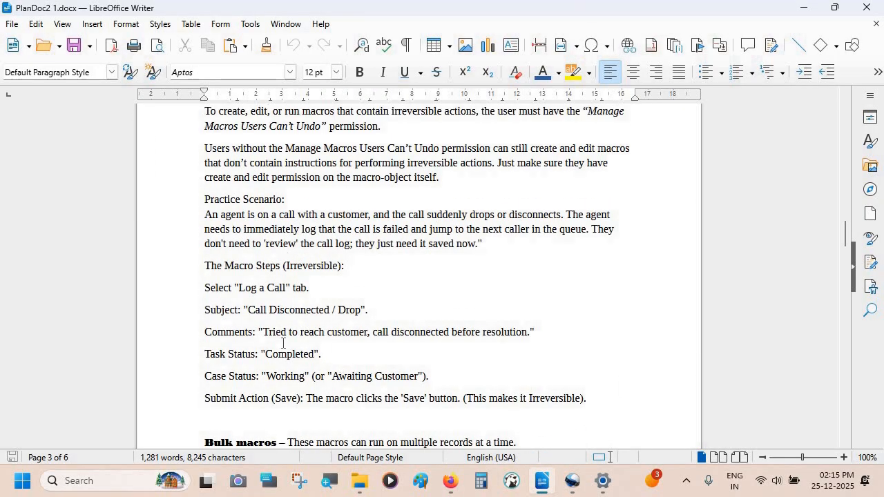
mouse_move(300, 337)
mouse_down()
mouse_move(523, 337)
mouse_move(438, 347)
mouse_up()
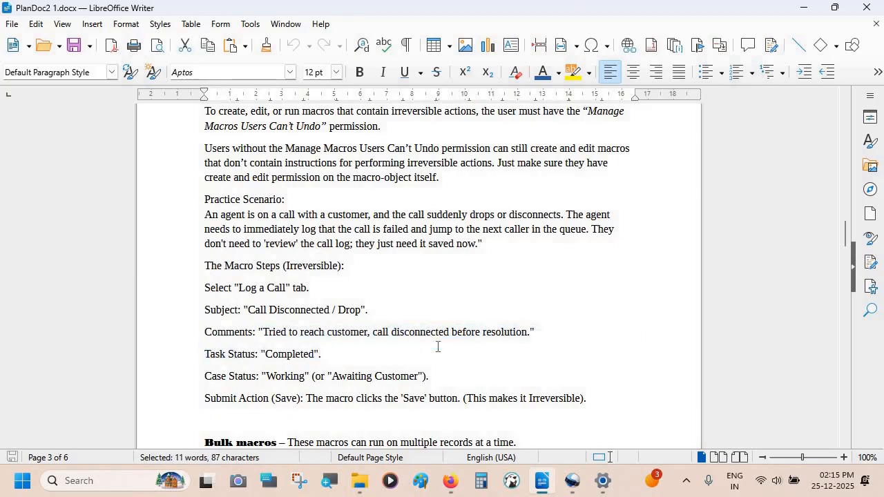
click(578, 388)
drag(601, 398, 200, 267)
click(203, 399)
drag(203, 398, 302, 401)
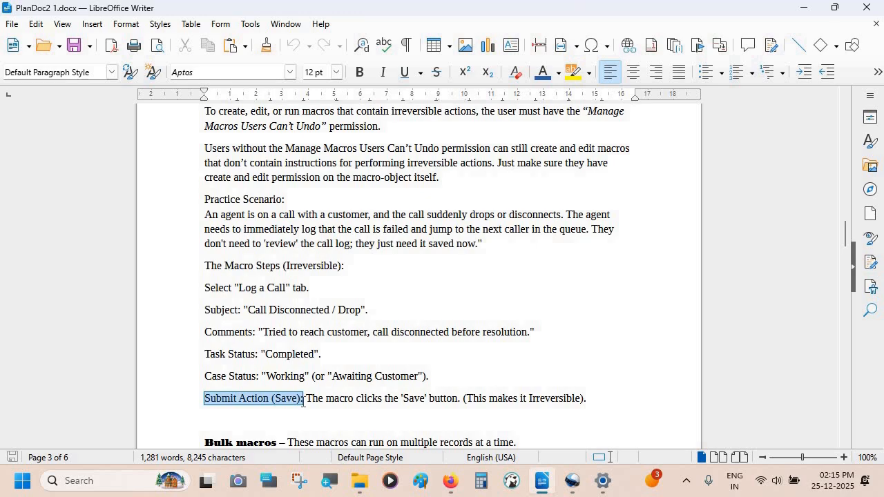
key(alt+Tab)
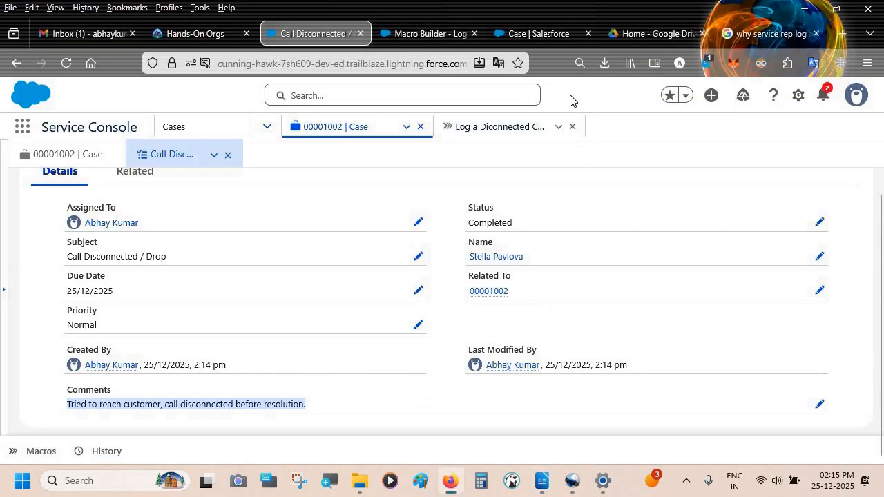
click(410, 43)
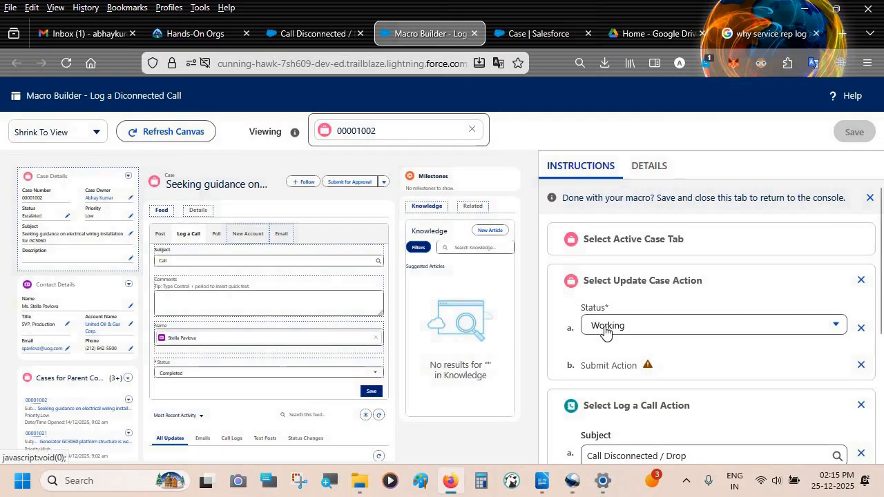
Step: Highlight the "Manage Macros Users Can't Undo" permission in the irreversible macros section of the Writer plan document
scroll(600, 331, down, 3)
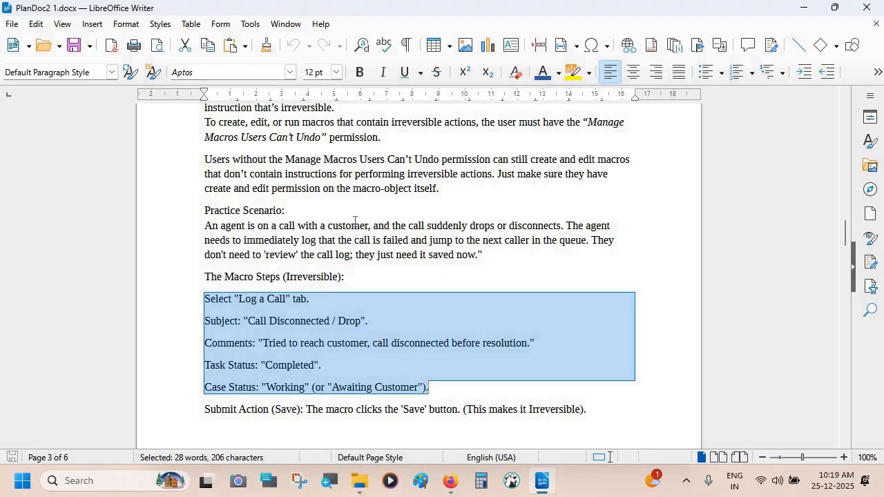
scroll(354, 221, up, 1)
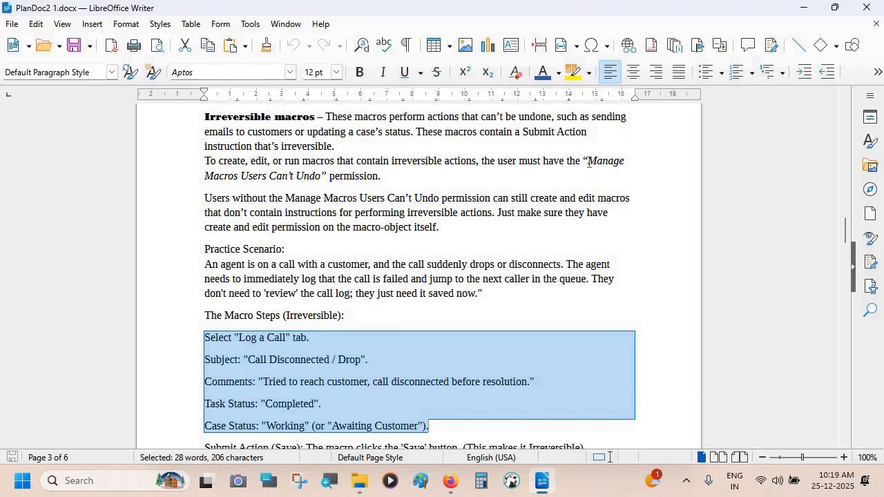
drag(588, 162, 321, 179)
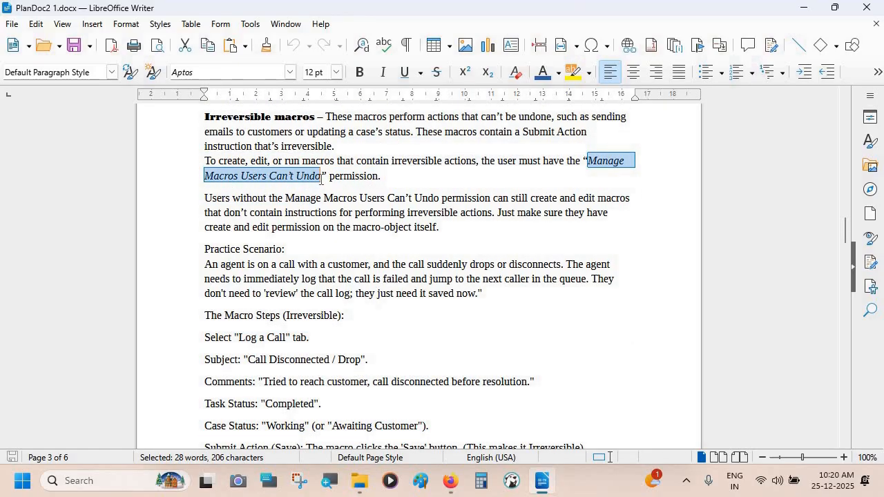
Step: Switch to the Salesforce case in Firefox, open Setup and find the Permission Sets page by searching for "Per"
key(alt+Tab)
click(443, 180)
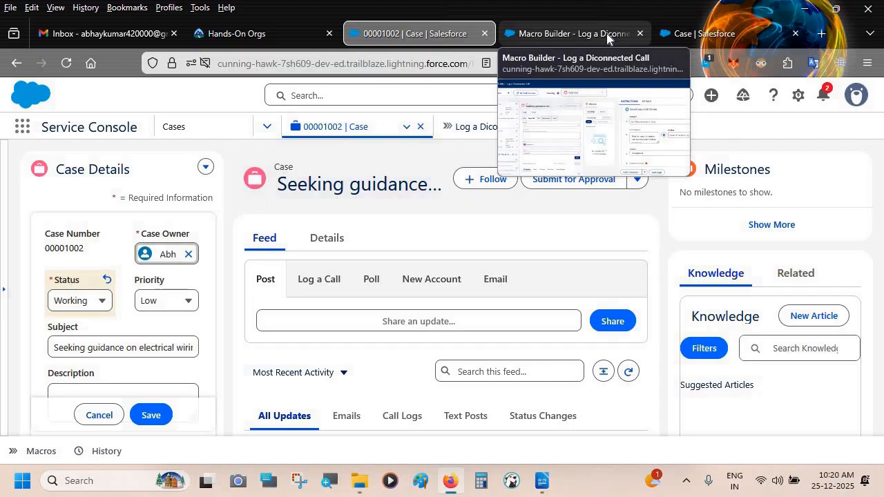
click(797, 95)
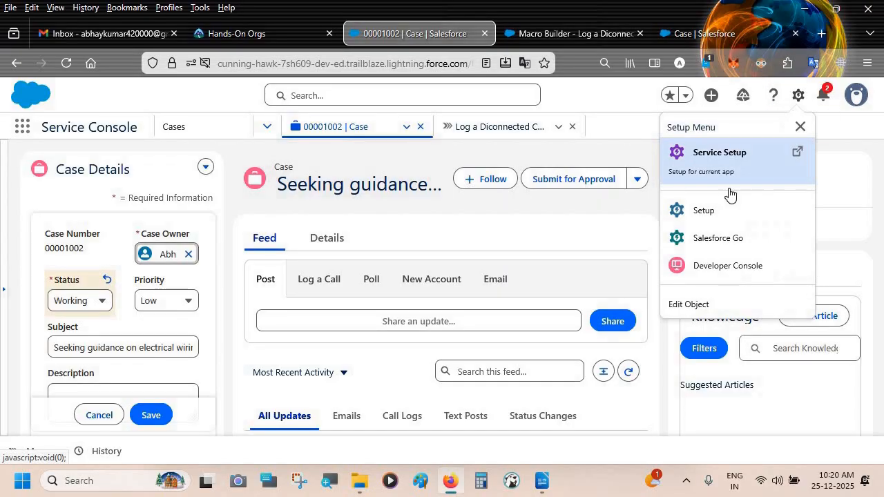
click(720, 209)
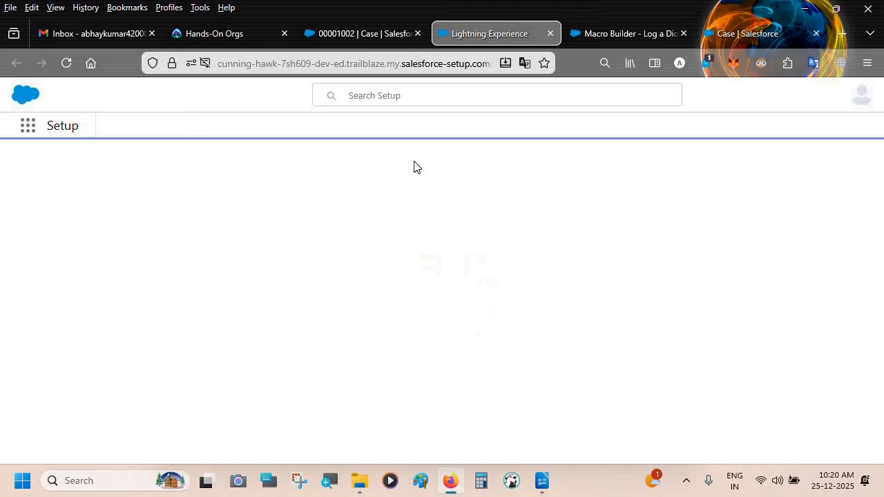
click(81, 157)
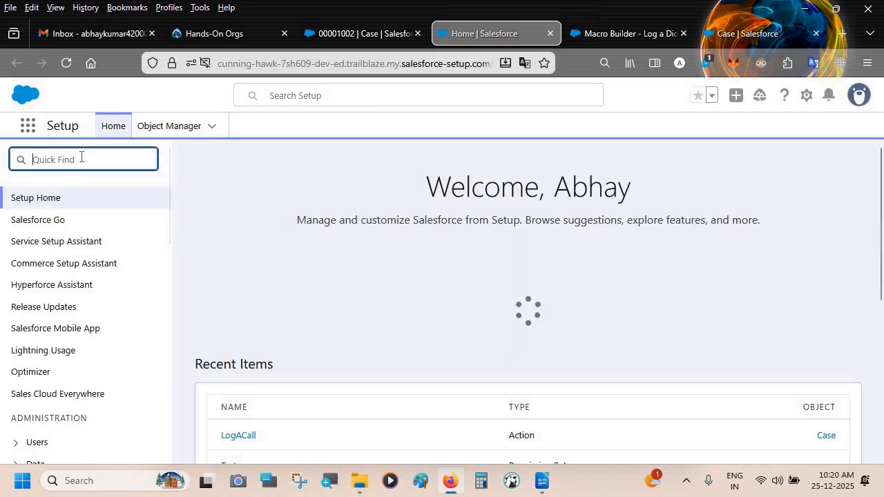
text(Per)
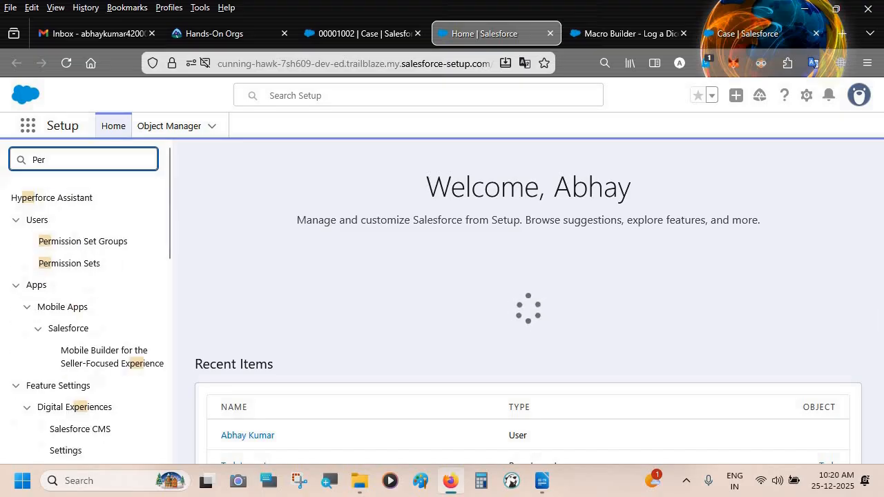
click(60, 264)
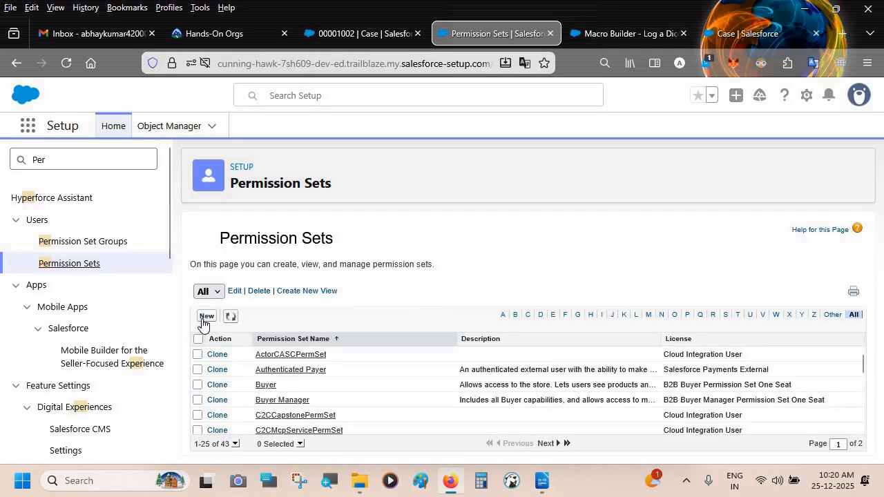
Step: Create and save a new permission set labelled "Irreversible macros", copying the label from the heading in the Writer plan document
click(206, 317)
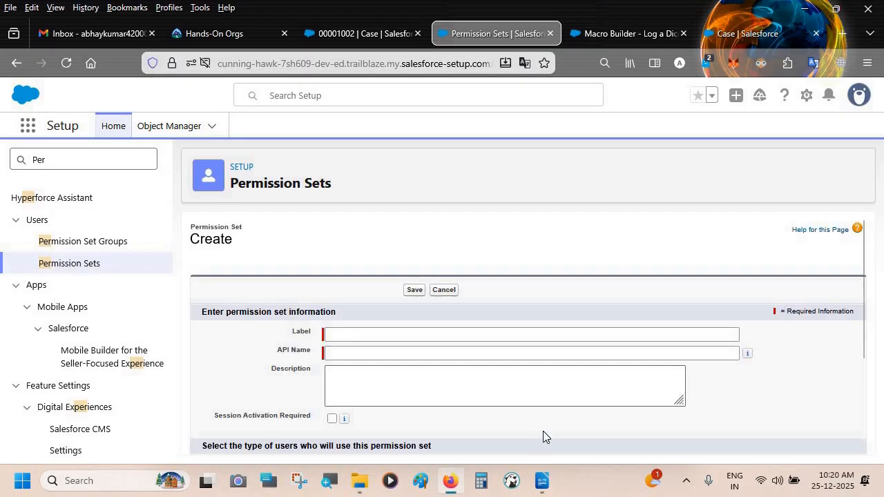
click(542, 481)
drag(317, 121, 199, 114)
key(ctrl+c)
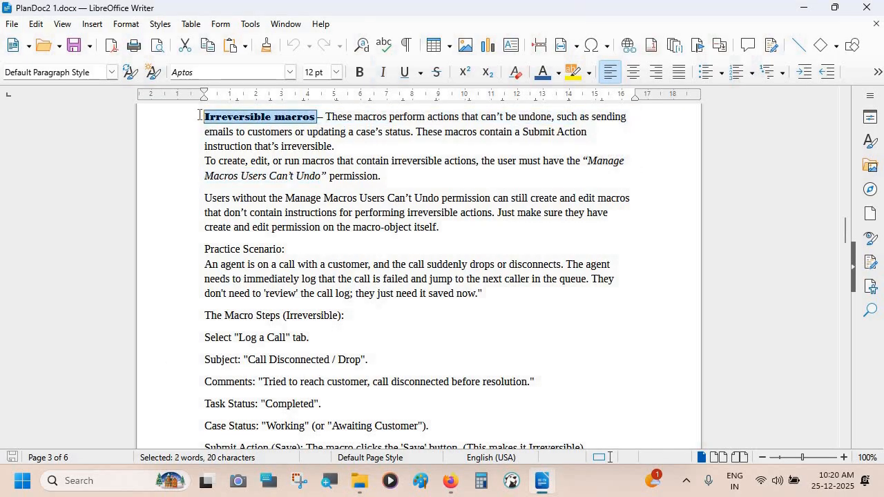
key(alt+Tab)
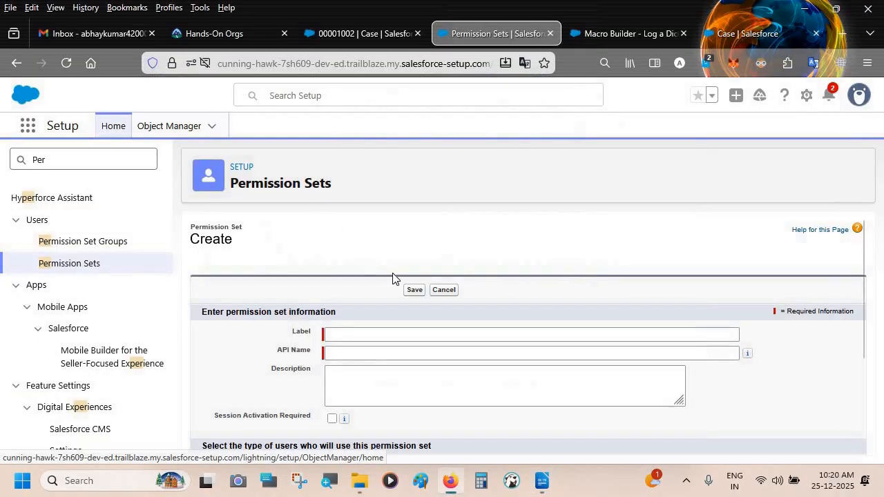
click(374, 334)
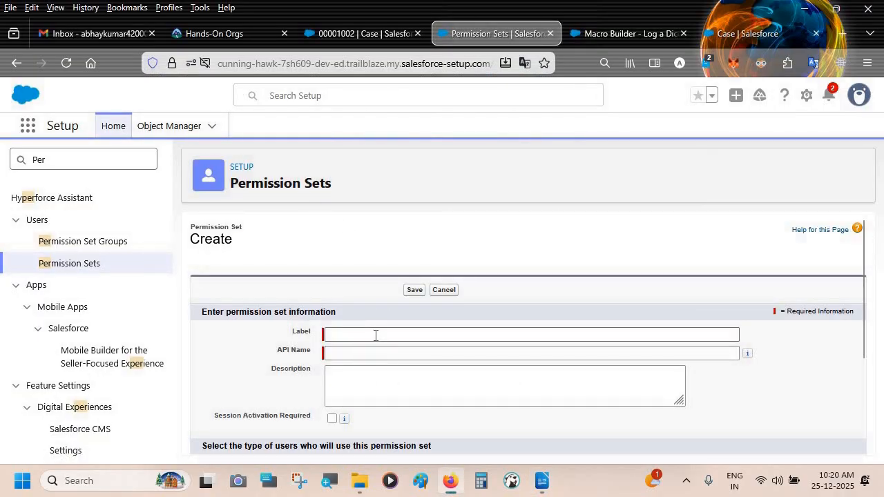
key(ctrl+v)
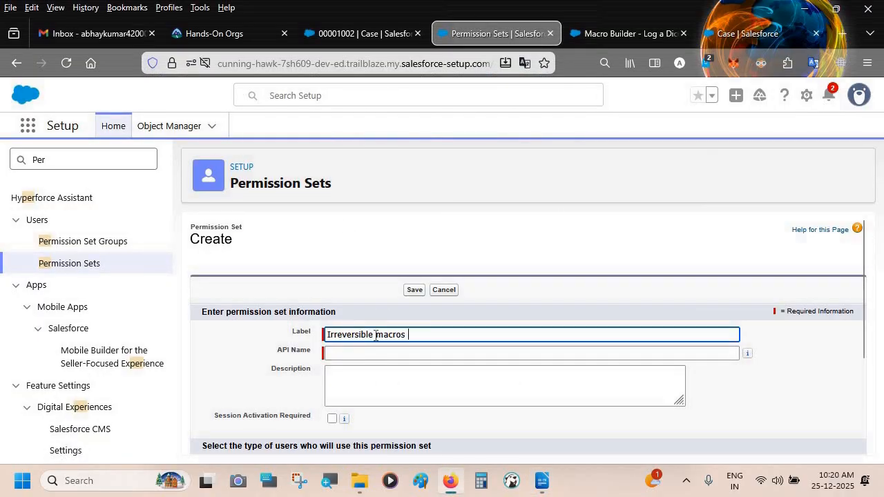
click(358, 299)
click(413, 291)
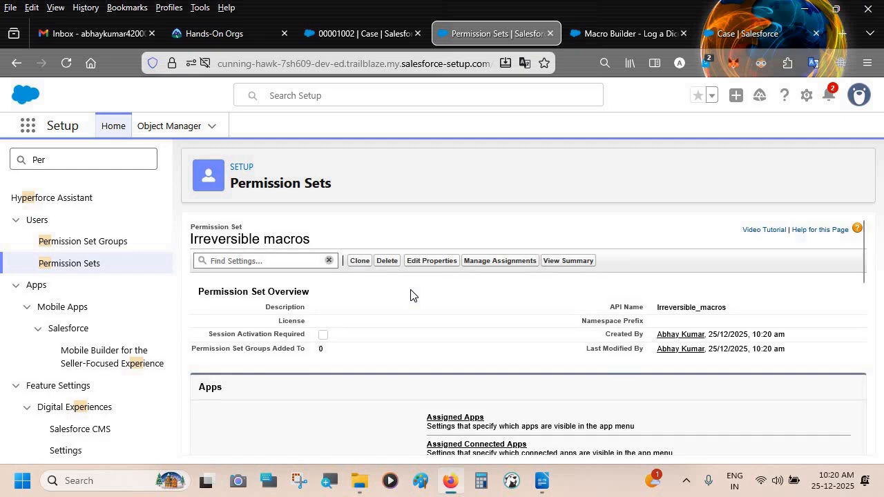
Step: Open the Irreversible macros permission set's App Permissions for editing and find the macro permissions by searching the page for "macro"
scroll(410, 295, down, 3)
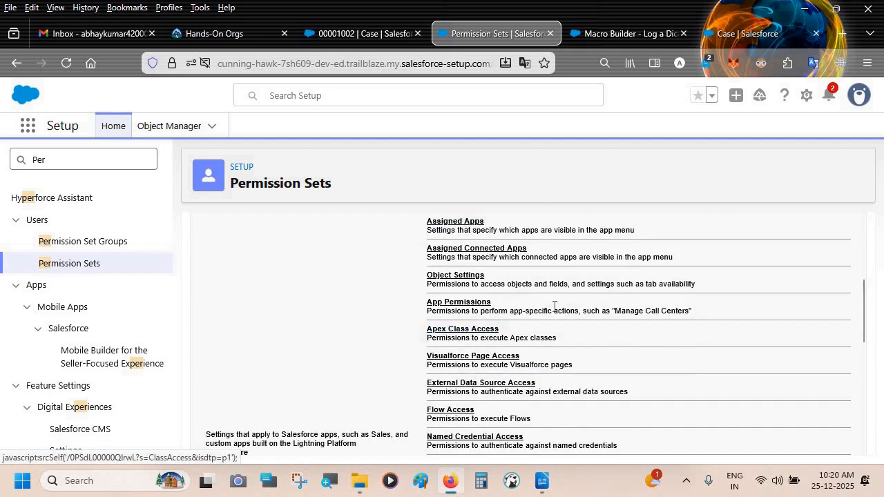
click(465, 304)
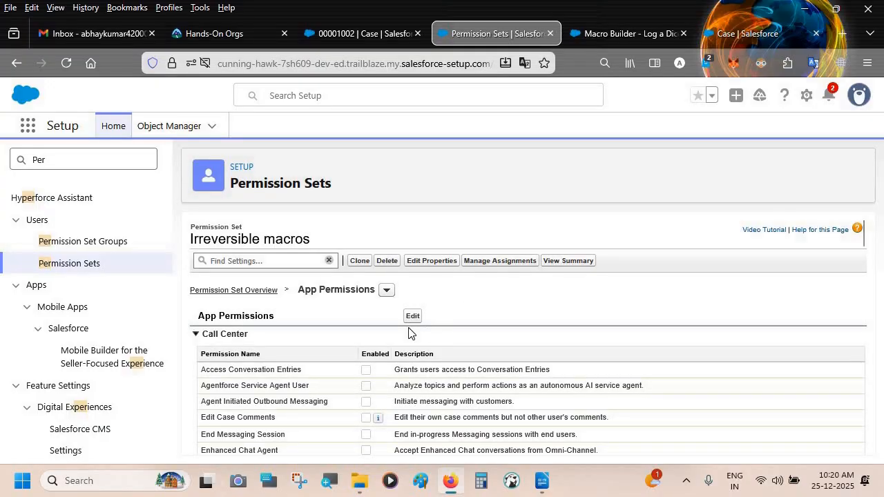
click(413, 317)
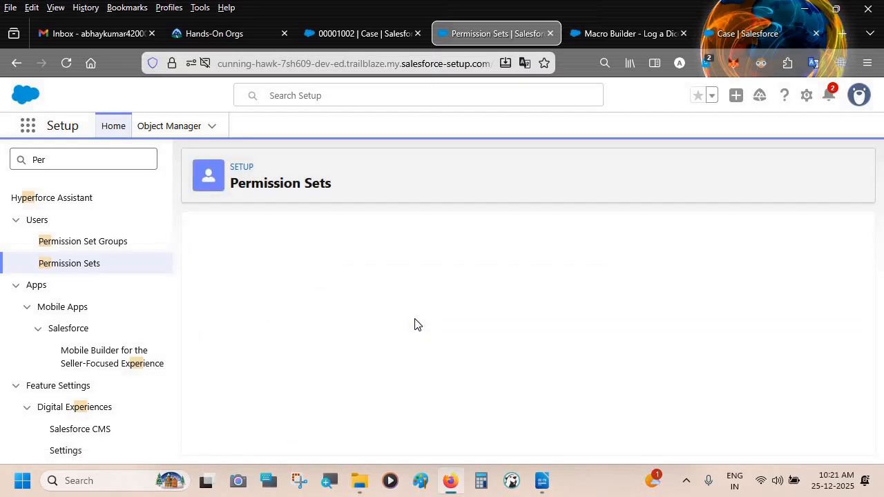
scroll(414, 325, down, 2)
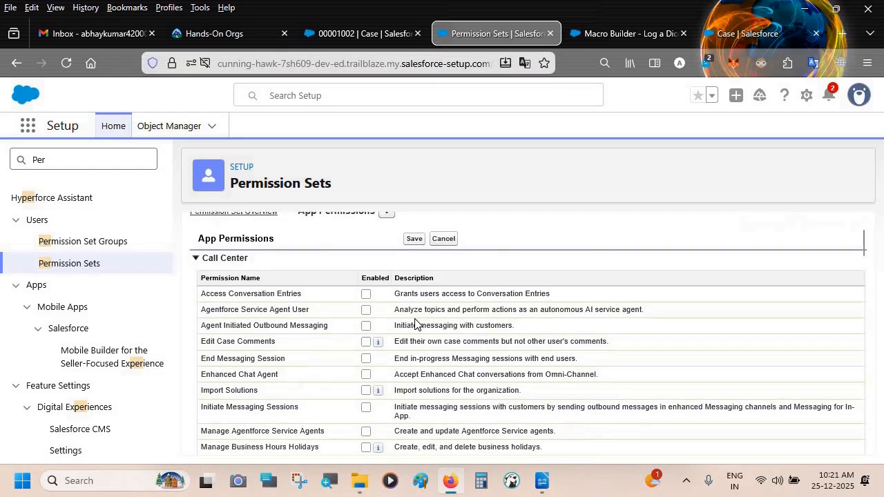
key(ctrl+f)
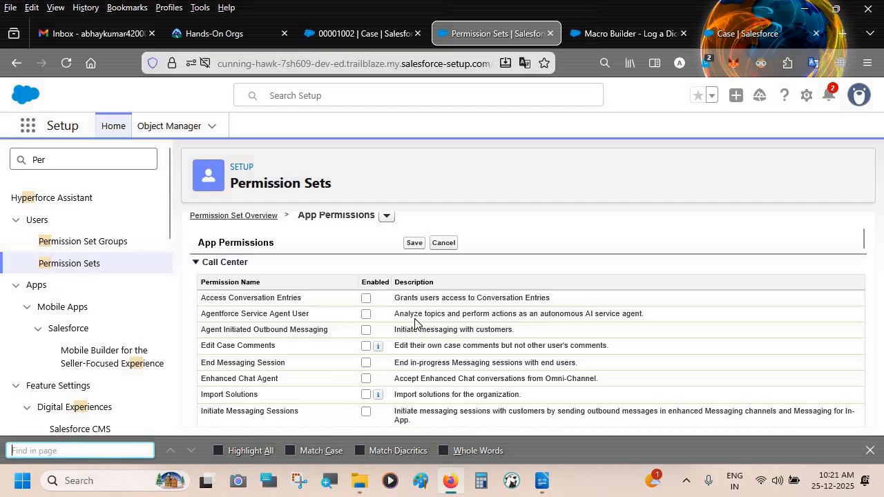
text(macro)
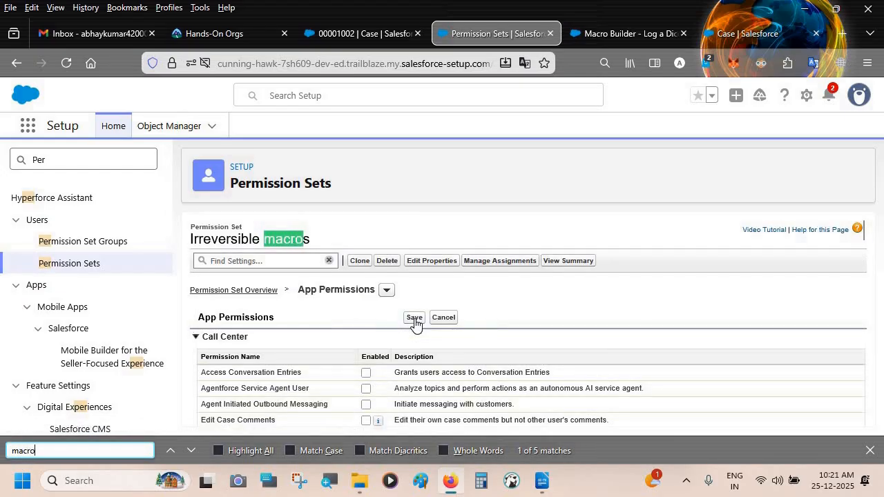
key(Return)
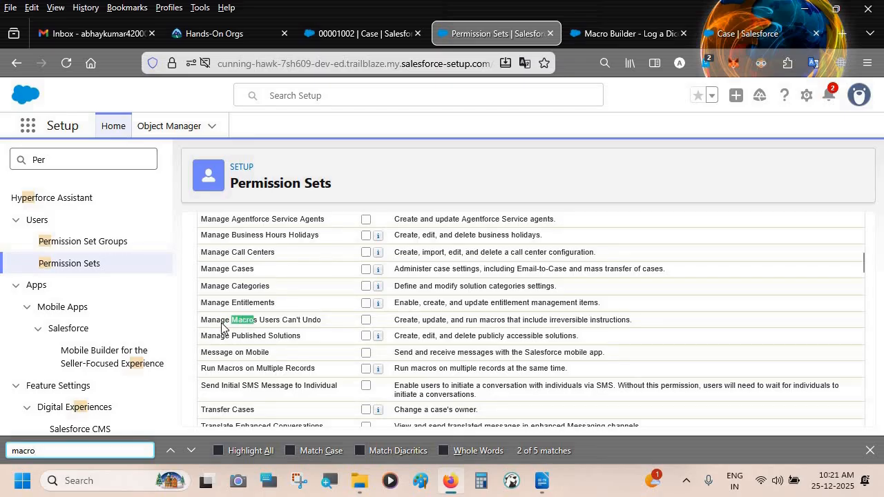
Step: Enable "Manage Macros Users Can't Undo", save and confirm the permission change, and check it in the App Permissions list
click(365, 322)
scroll(423, 323, up, 10)
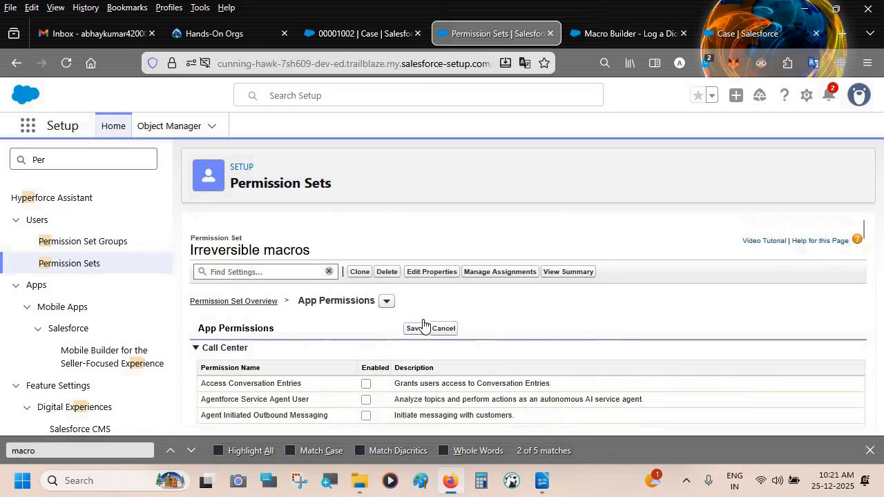
click(412, 316)
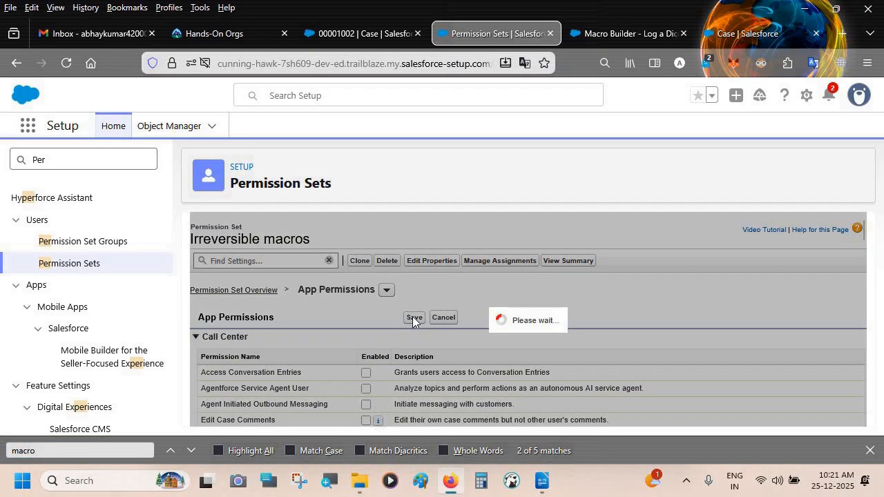
scroll(412, 322, down, 3)
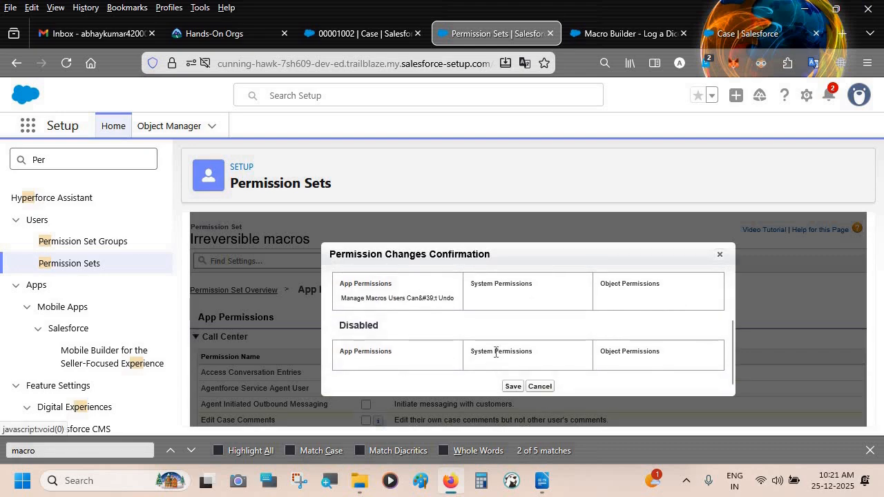
click(511, 387)
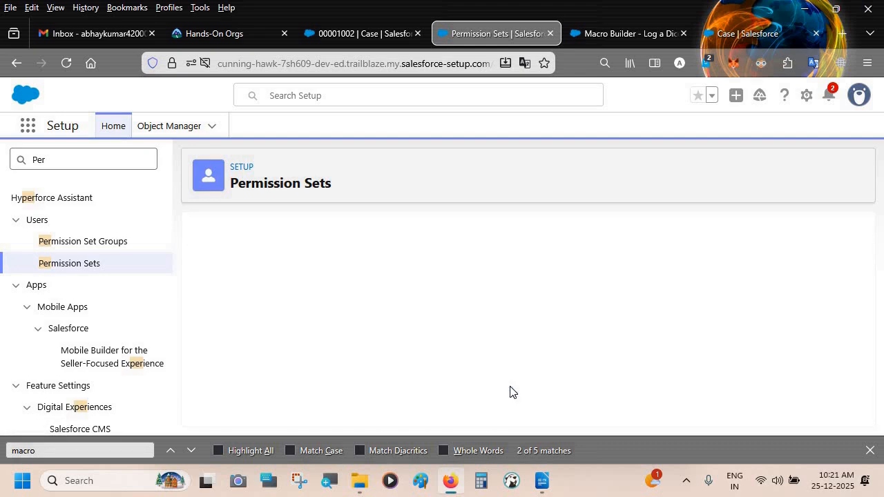
click(870, 450)
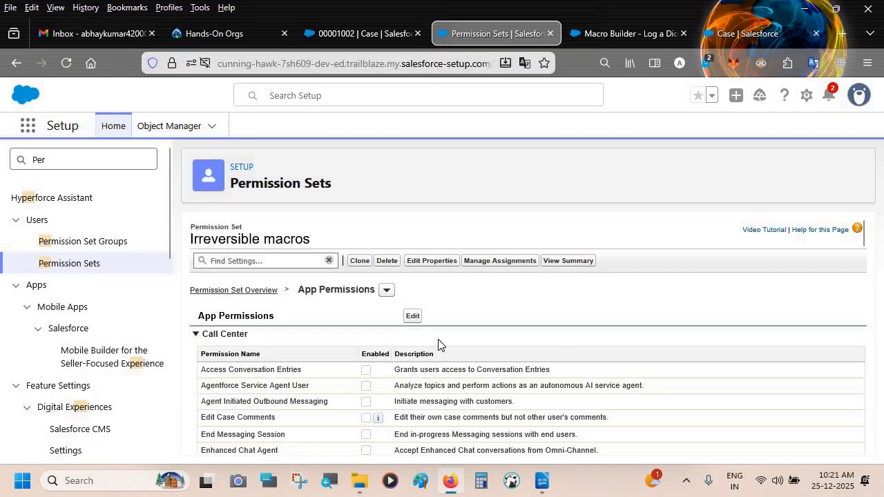
scroll(441, 345, down, 2)
scroll(441, 345, up, 2)
scroll(322, 323, down, 5)
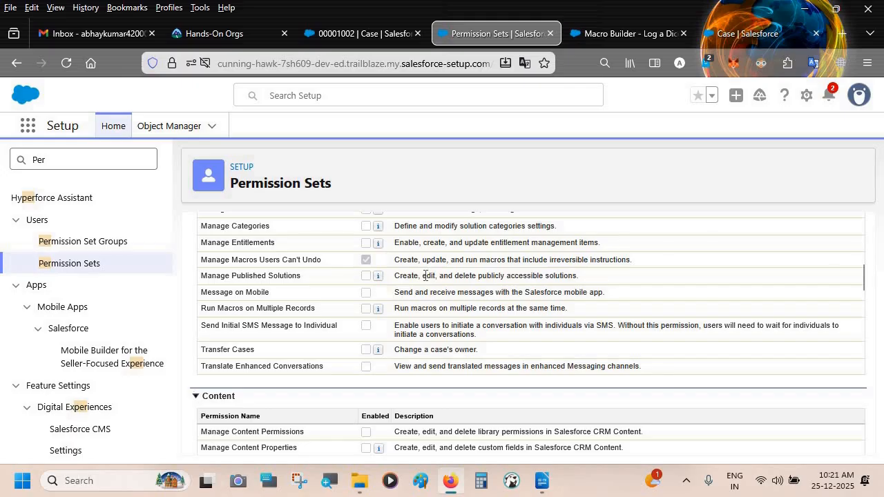
scroll(425, 276, up, 5)
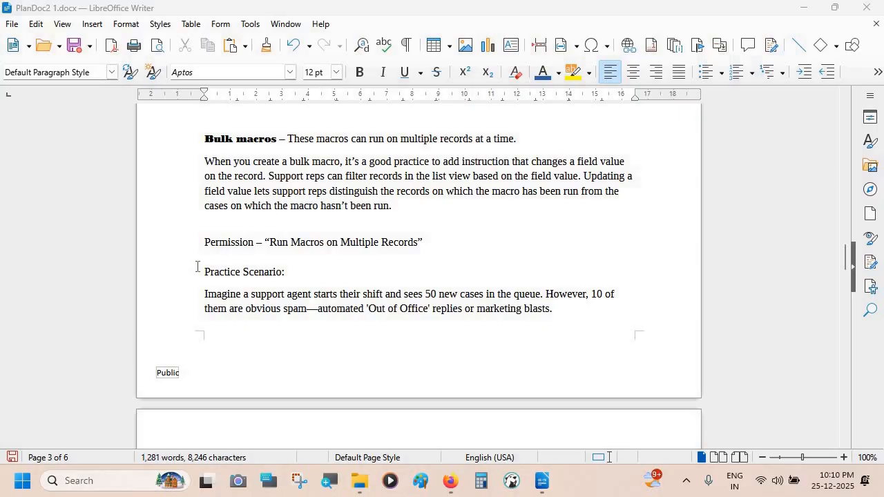
Step: Review the regular and irreversible macro sections in Writer's PlanDoc2 1.docx, then go to the Bulk macros section
scroll(197, 265, up, 20)
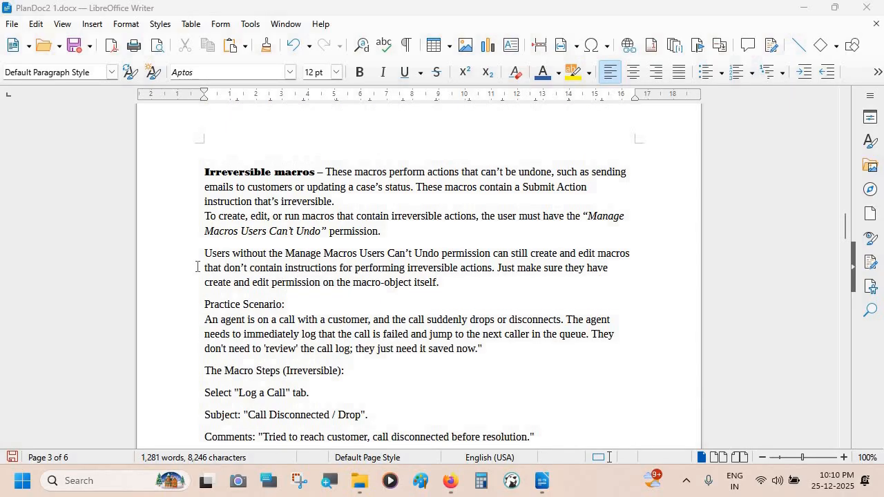
scroll(201, 292, up, 8)
scroll(201, 292, down, 7)
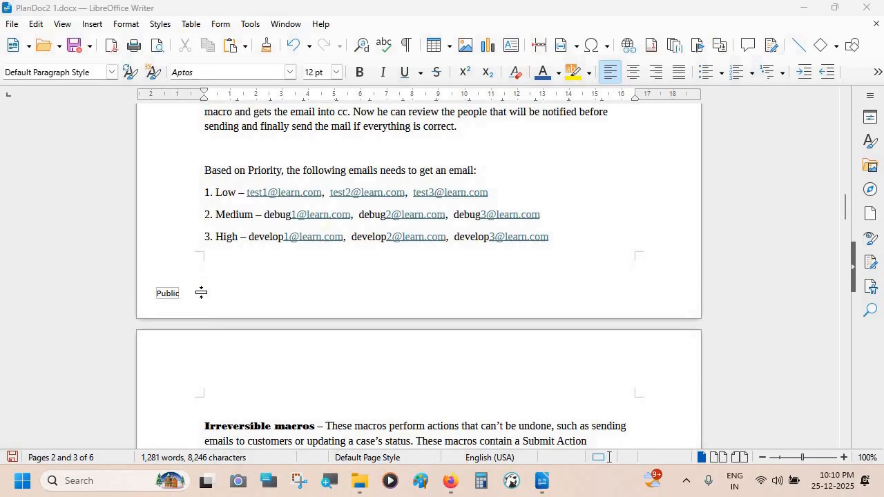
scroll(201, 292, up, 4)
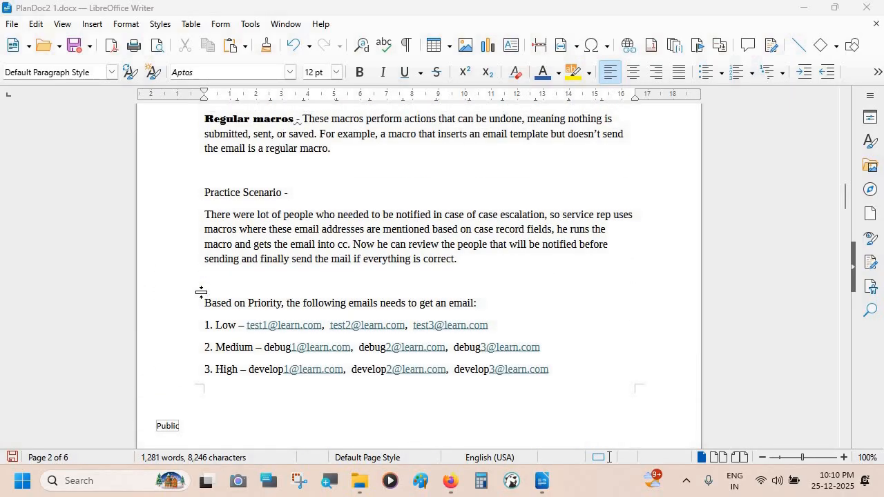
scroll(200, 292, down, 20)
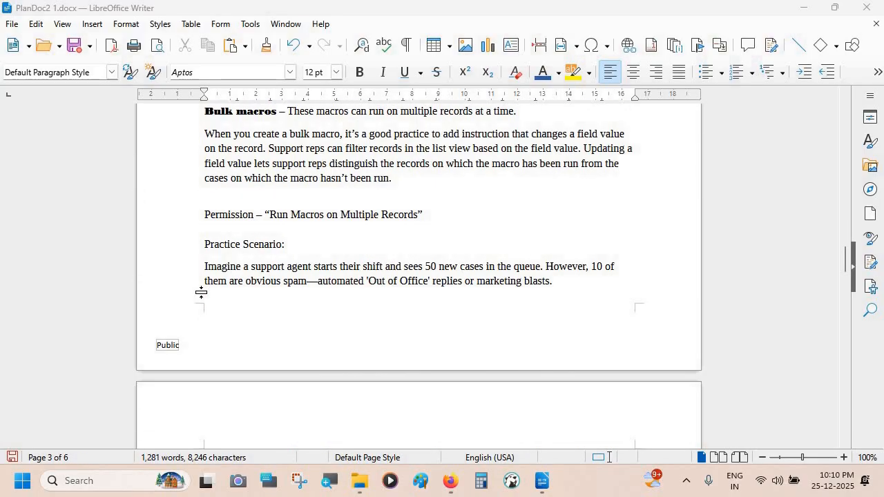
scroll(201, 292, up, 2)
scroll(200, 292, down, 1)
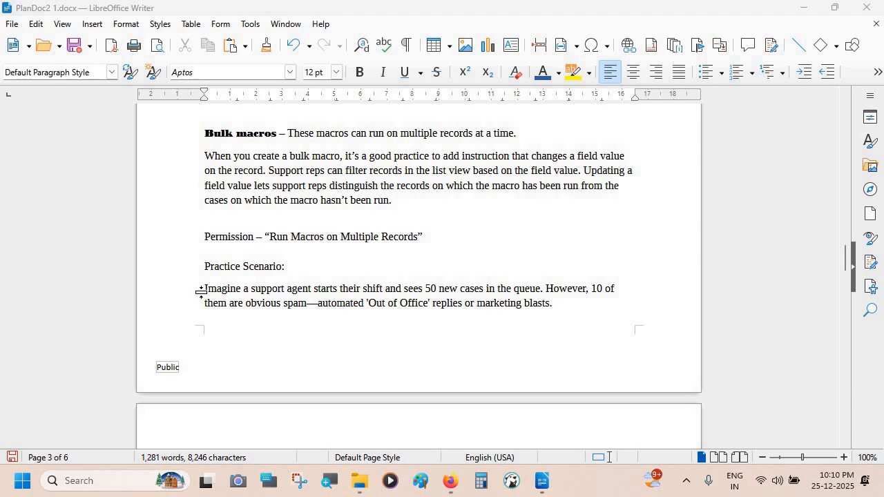
Step: Read the Bulk macros section, highlighting its field-update guidance, the "Run Macros on Multiple Records" permission and the spam examples in the practice scenario
drag(393, 200, 201, 156)
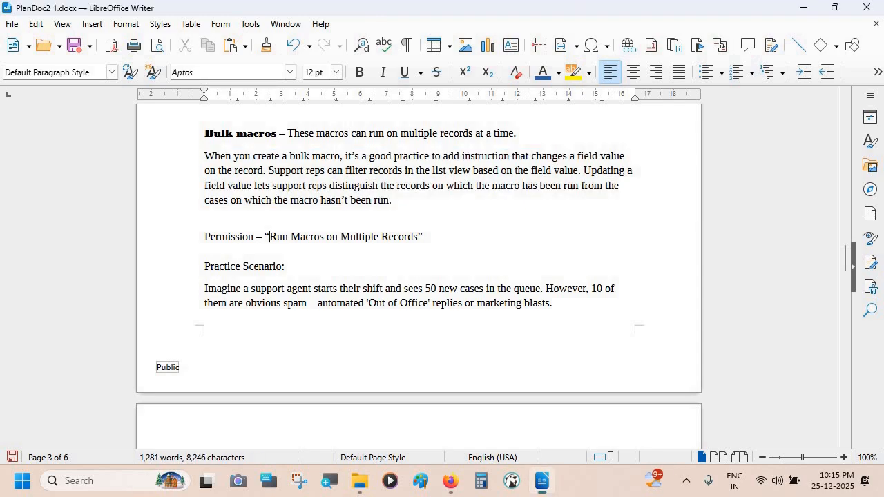
drag(268, 236, 419, 239)
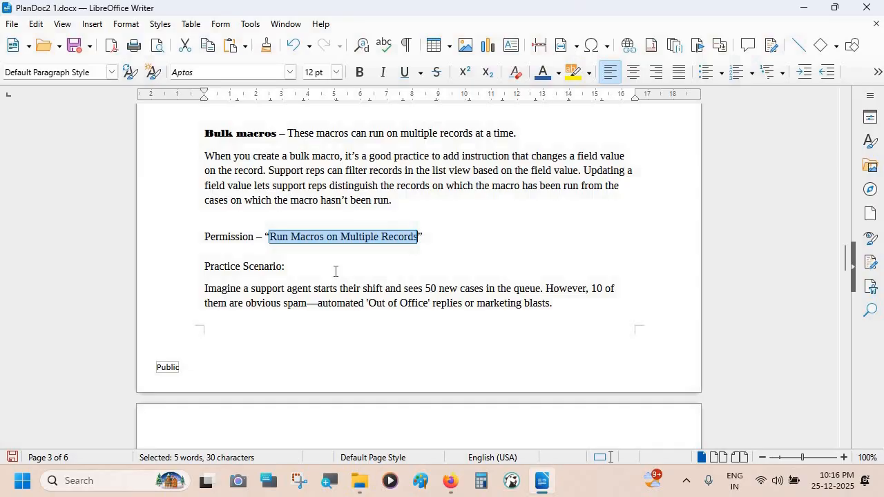
click(250, 288)
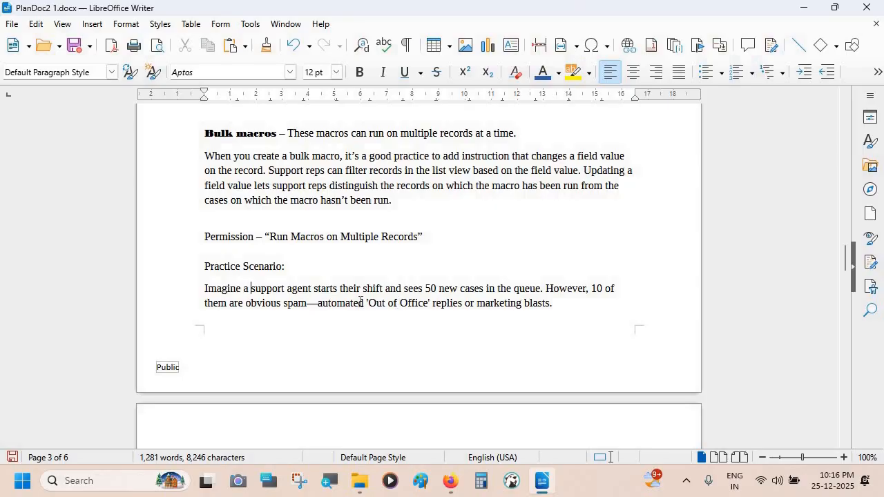
drag(367, 302, 563, 307)
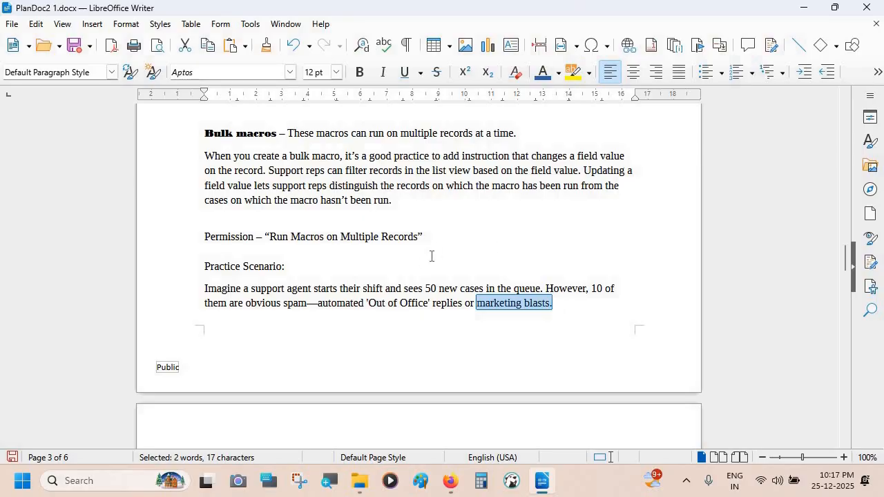
Step: Switch to Salesforce in Firefox and create a macro named "Close Spam Cases" that applies to Case
scroll(431, 256, down, 1)
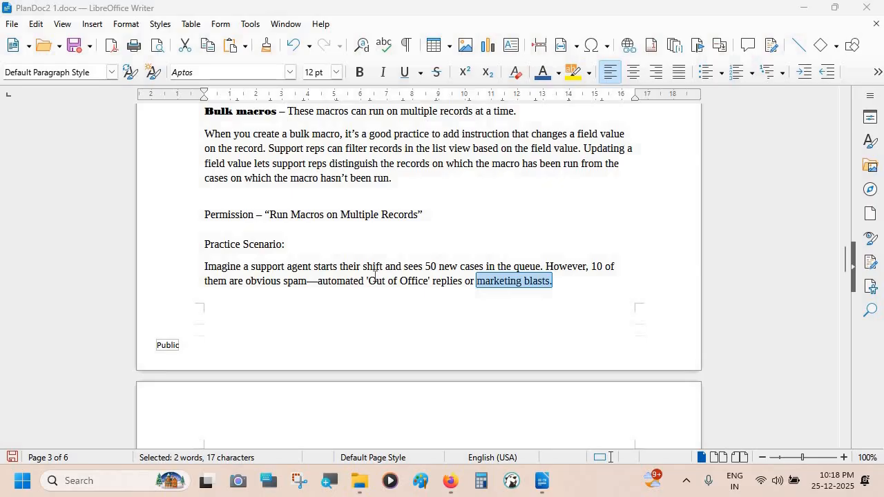
key(alt+Tab)
key(alt+Tab)
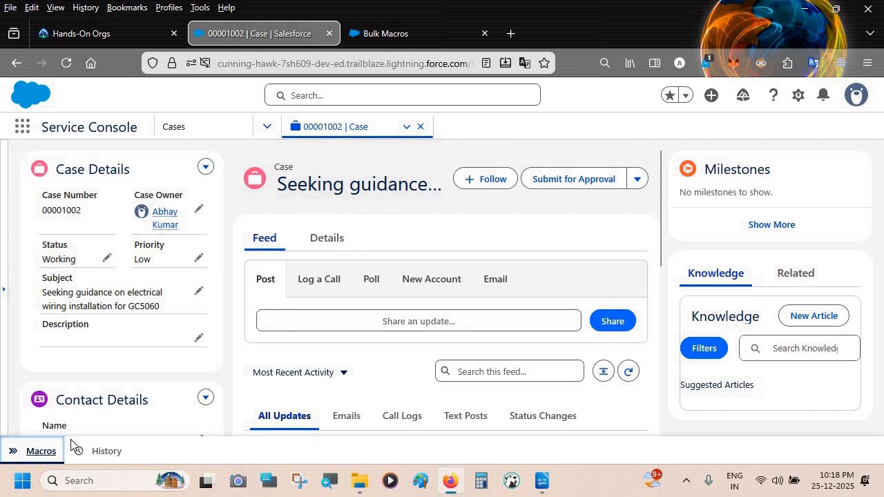
click(39, 453)
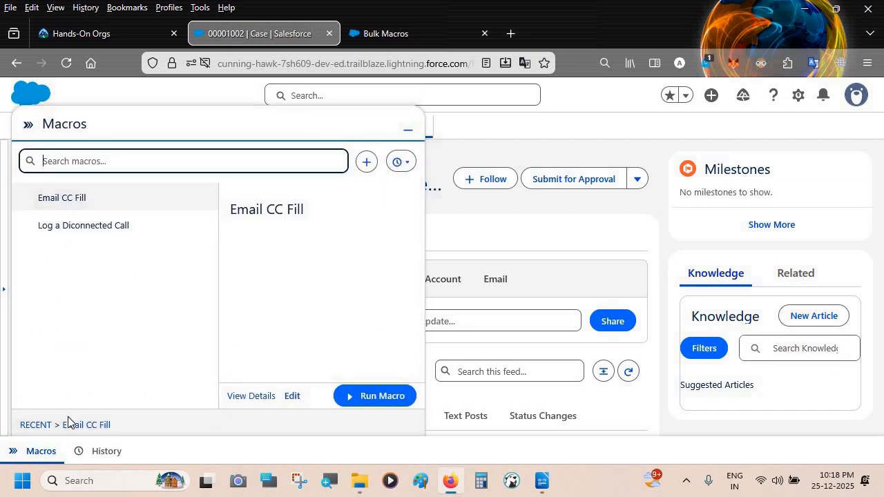
click(367, 163)
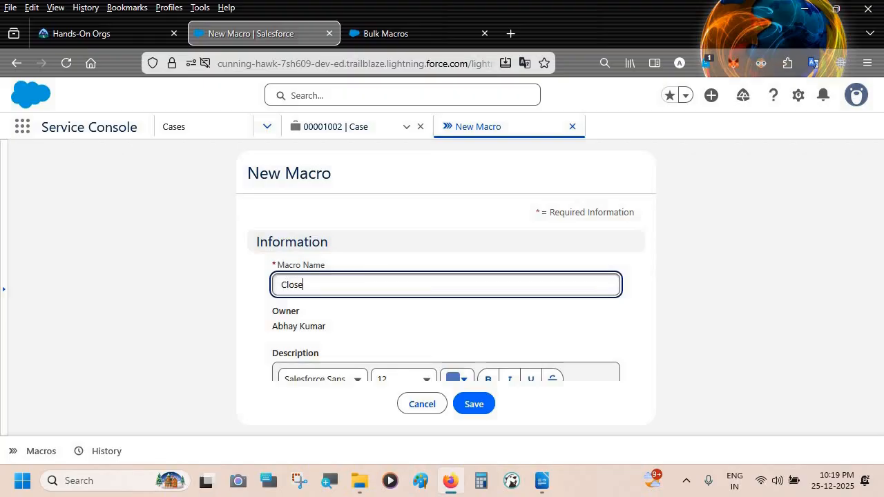
text(Spam Cases)
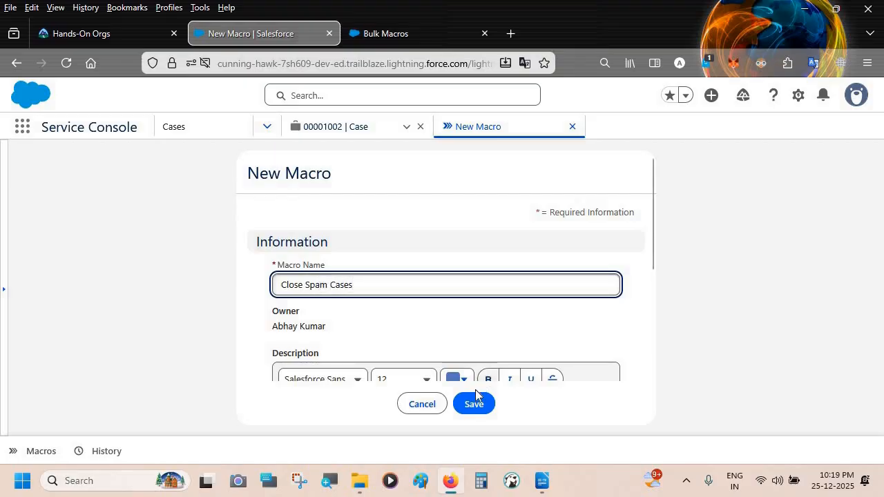
scroll(479, 331, down, 3)
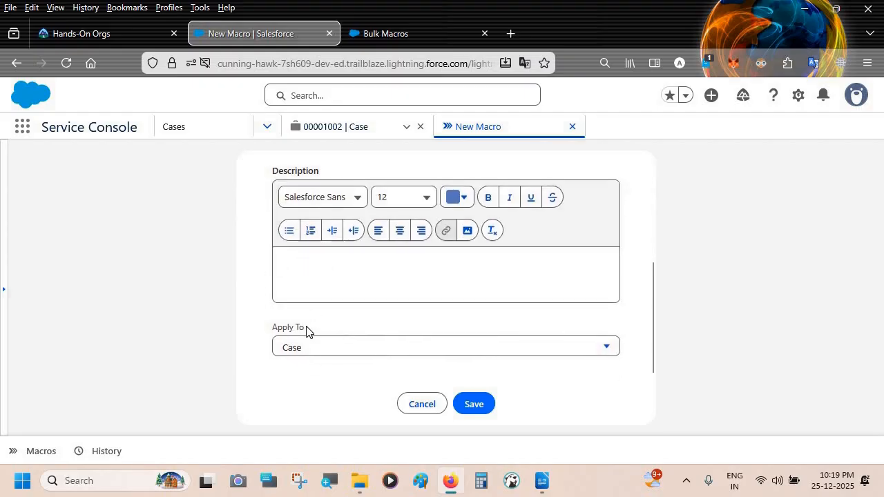
click(485, 413)
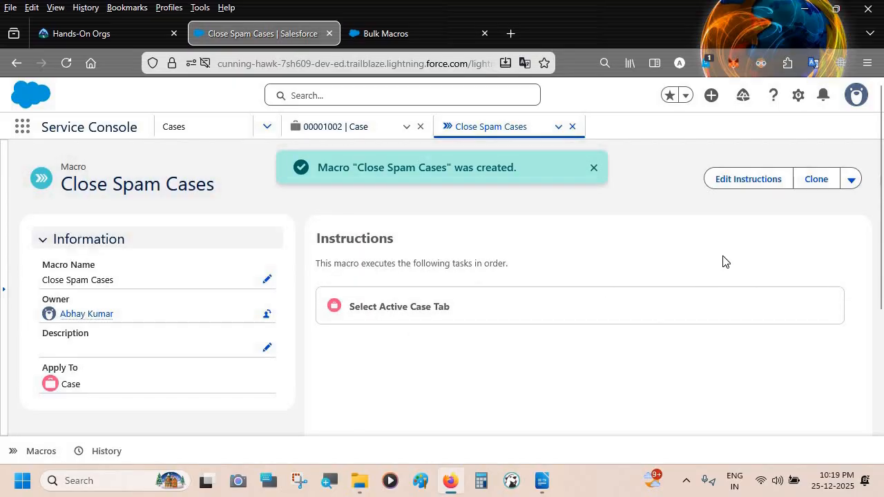
Step: Add an Update Case instruction to the Close Spam Cases macro that sets Status to Closed and submits the action, and save the macro
click(746, 188)
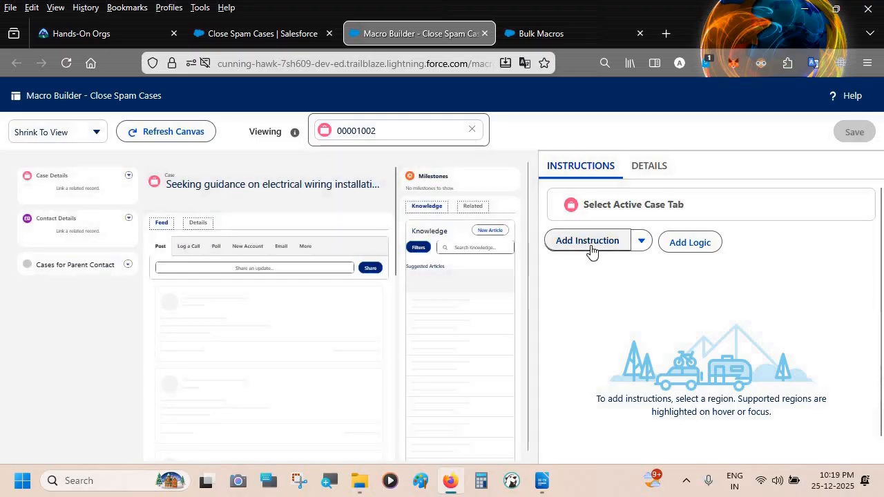
click(590, 251)
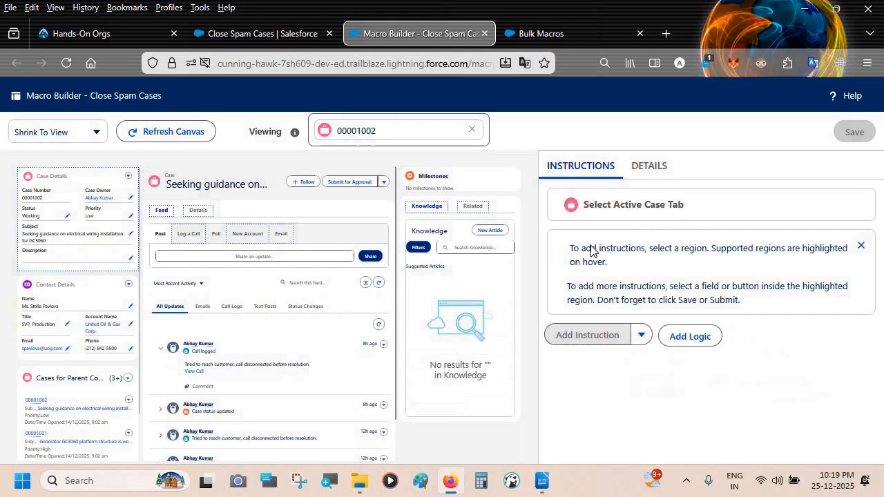
click(66, 222)
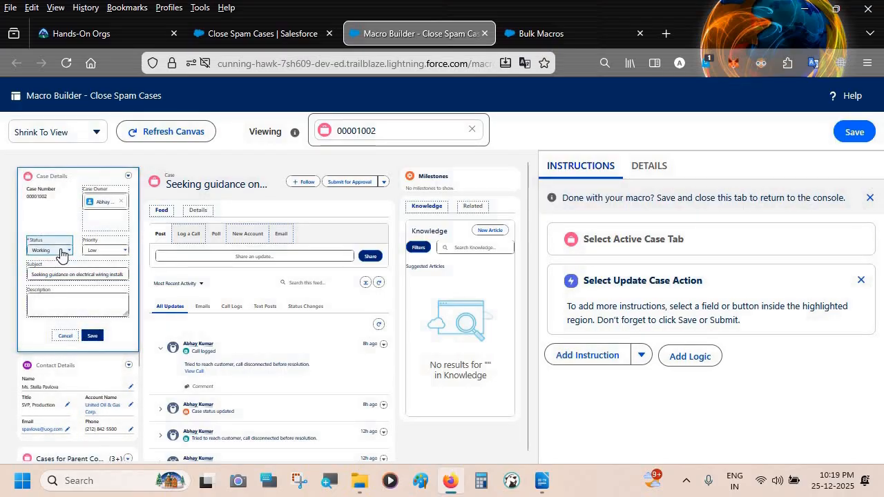
click(48, 253)
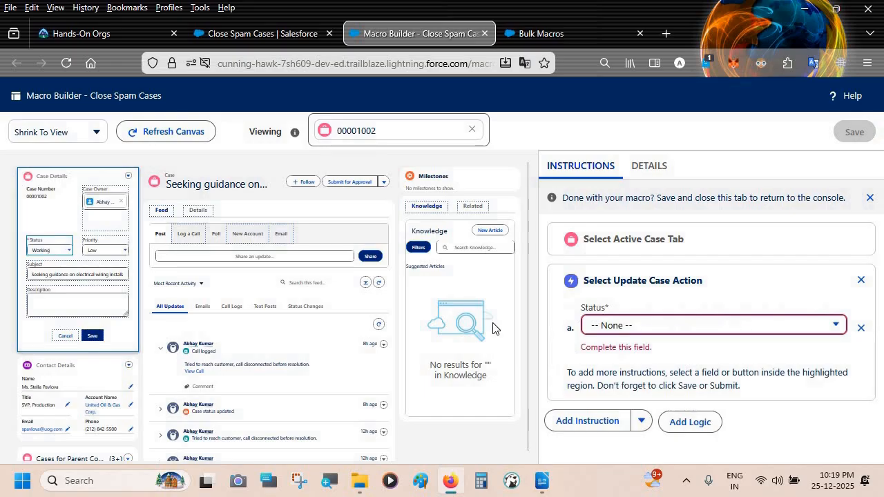
click(659, 325)
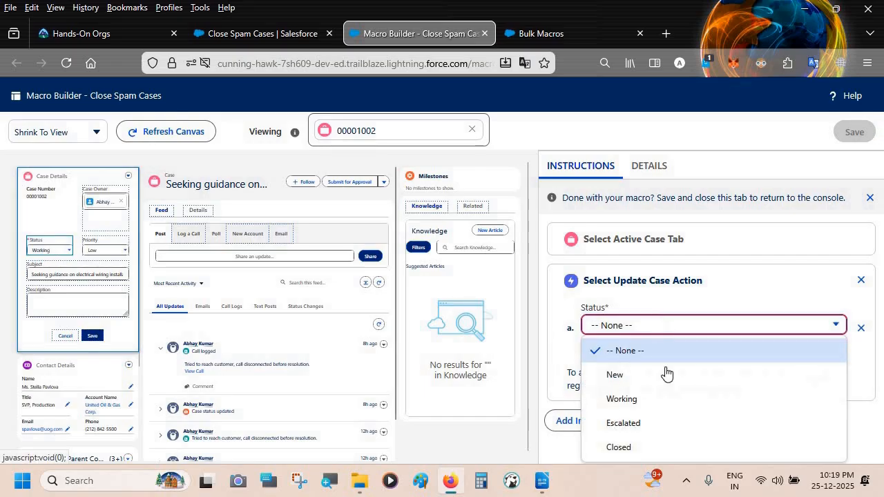
click(643, 446)
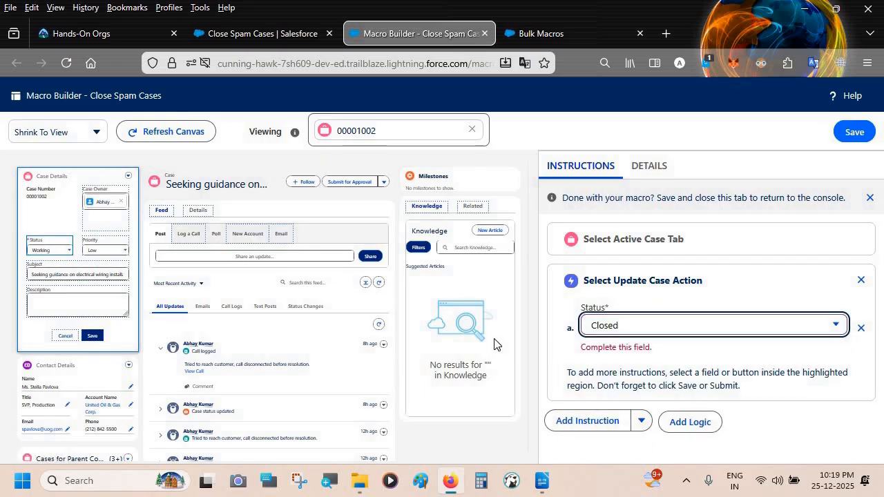
click(92, 337)
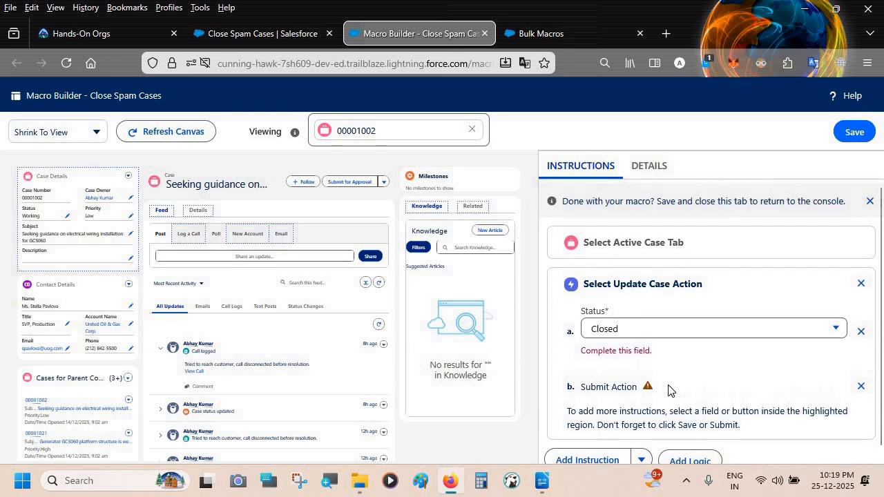
click(843, 134)
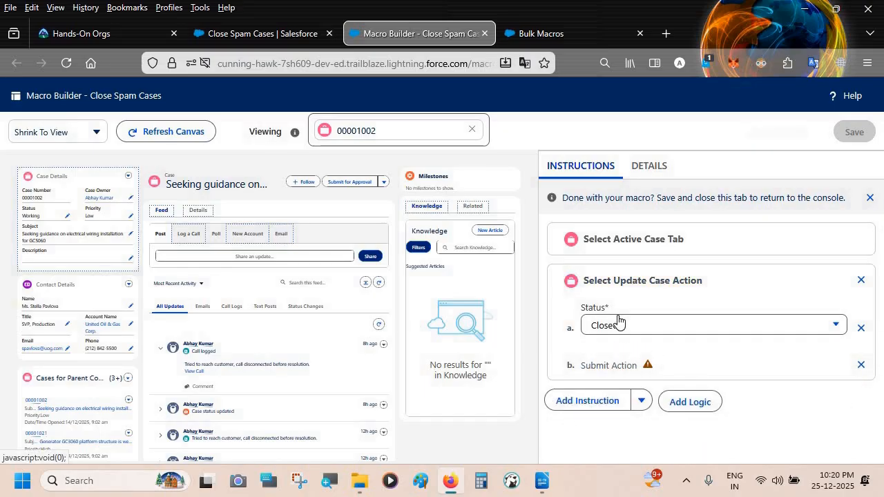
Step: Reload the Close Spam Cases macro record in the Service Console and check its saved instructions
click(297, 31)
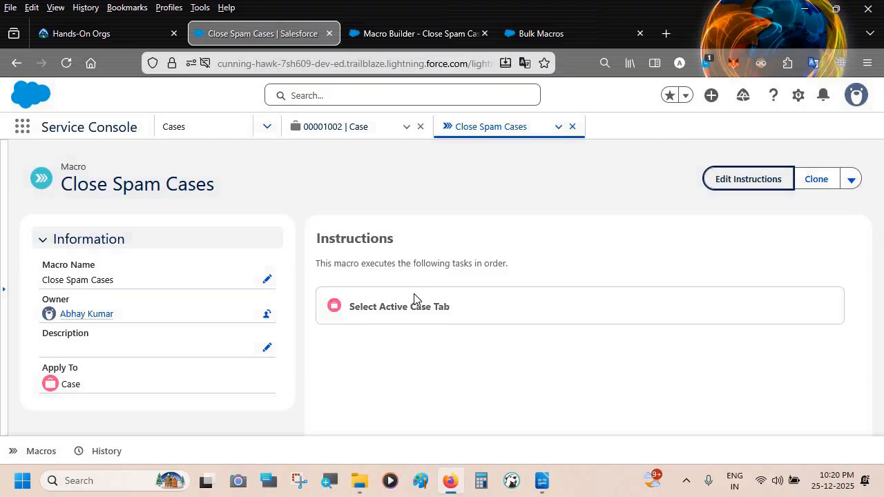
key(F5)
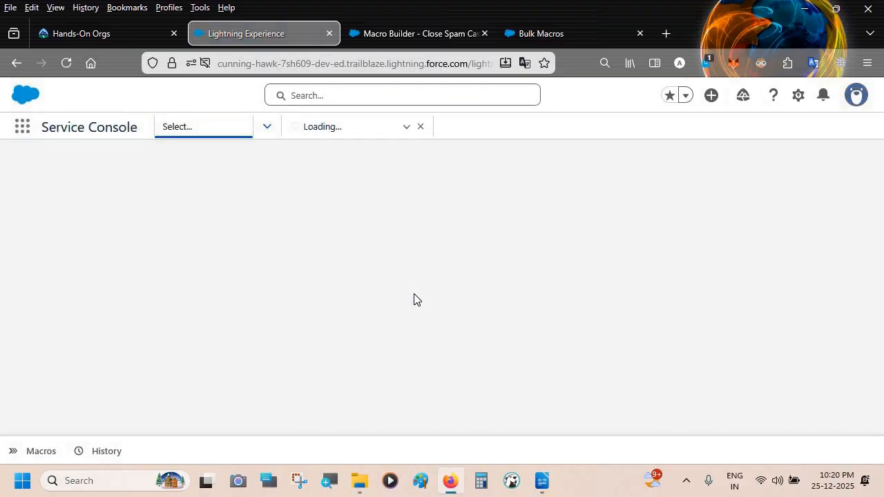
scroll(415, 295, down, 3)
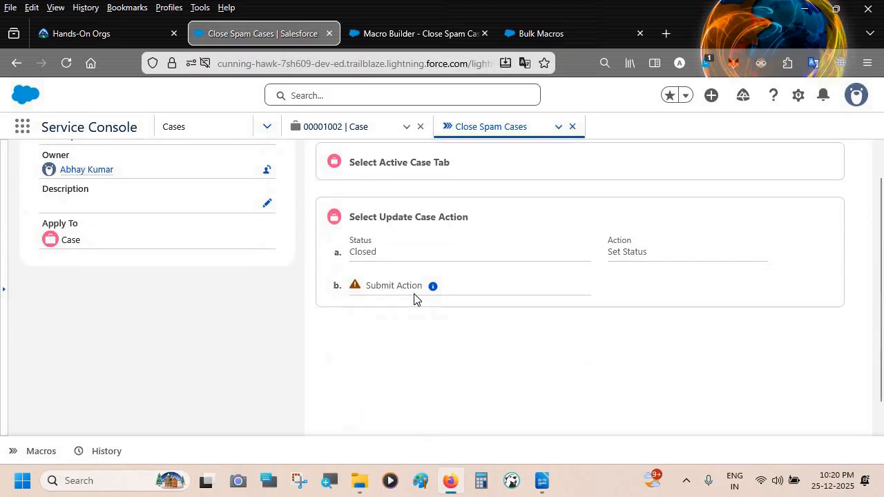
scroll(413, 295, up, 2)
scroll(410, 200, up, 1)
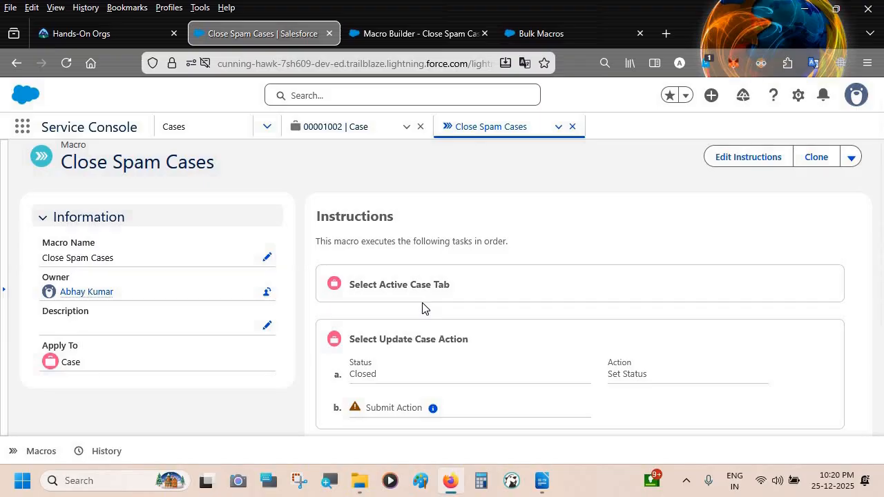
Step: Close the macro and case records and display the All Open Cases list view
click(573, 129)
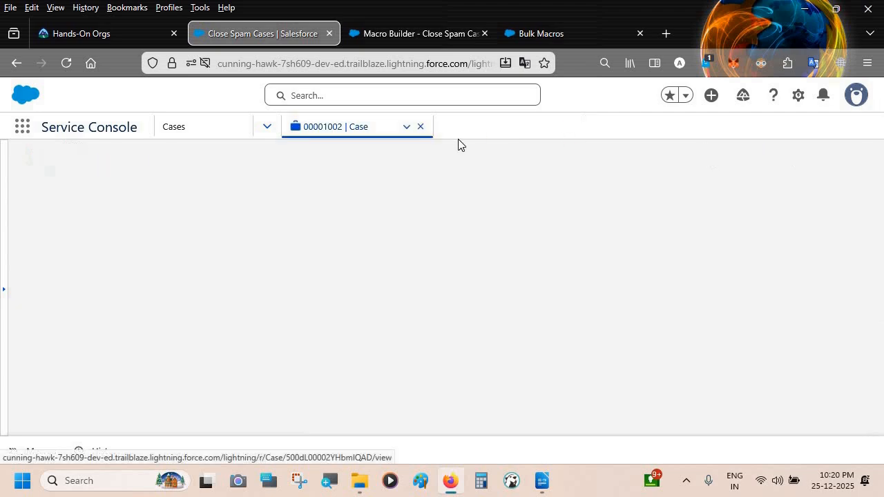
click(421, 127)
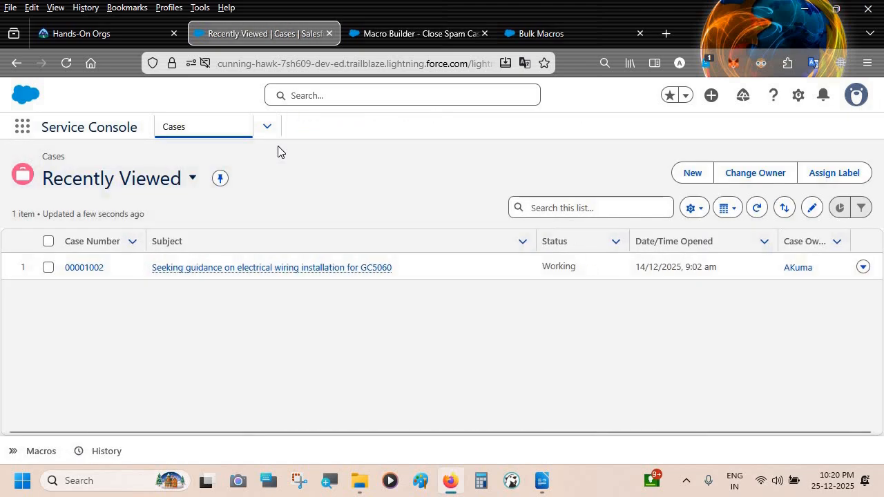
click(151, 185)
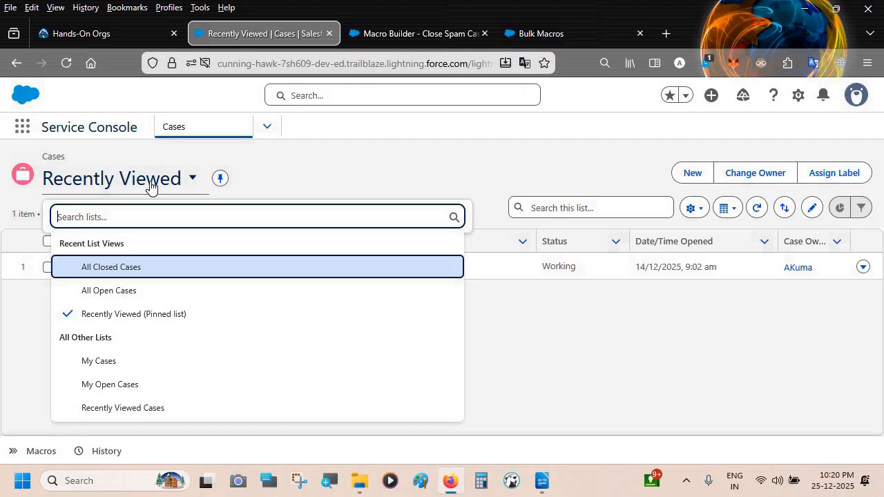
click(128, 298)
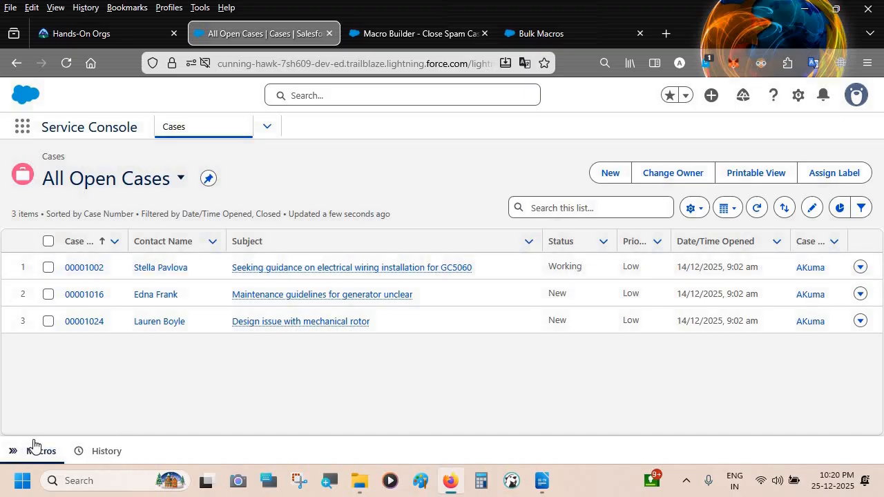
Step: Select the Close Spam Cases macro for the case list, check its bulk macro indicator, and minimize the macro utility
click(34, 448)
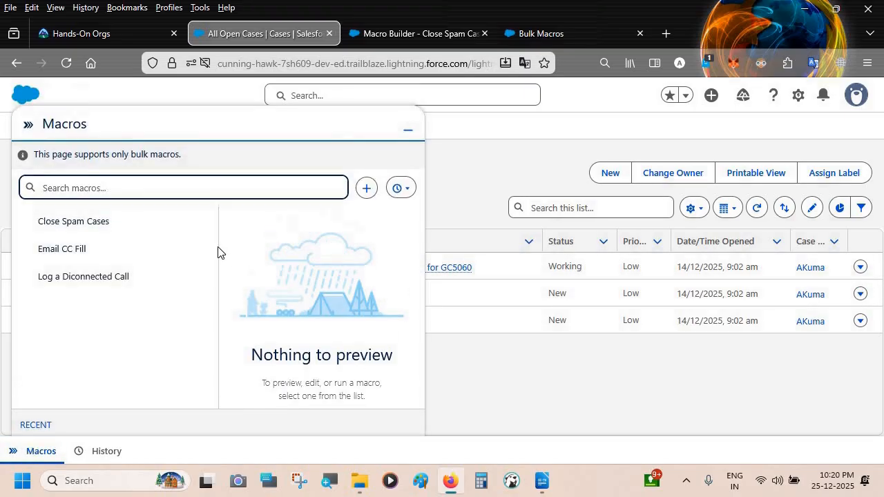
click(71, 221)
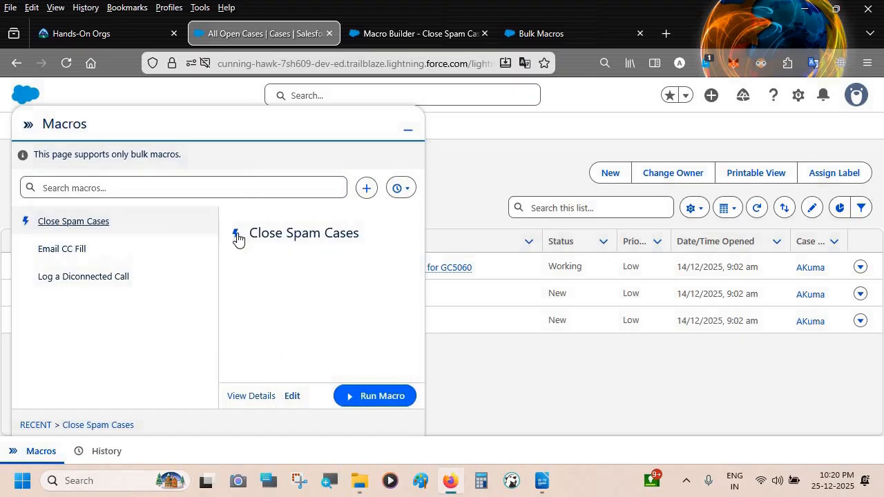
mouse_move(242, 233)
click(409, 133)
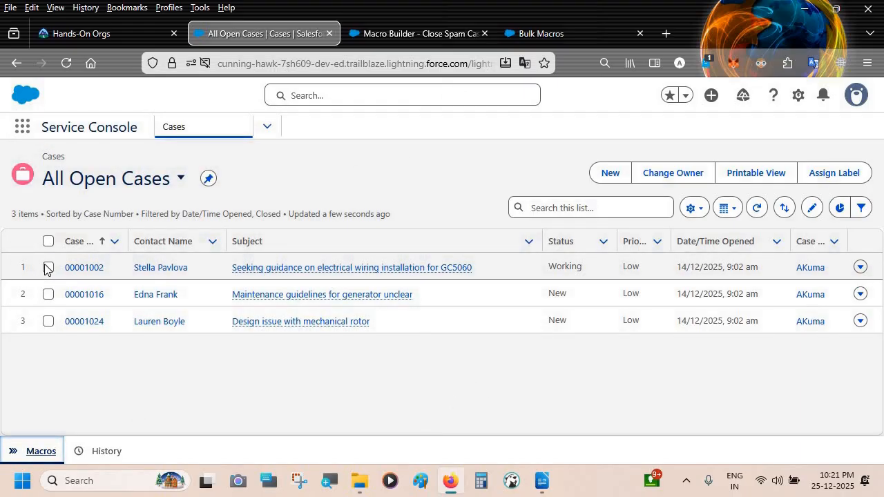
Step: Select all three open cases and run the Close Spam Cases macro on them, confirming the bulk run
click(48, 268)
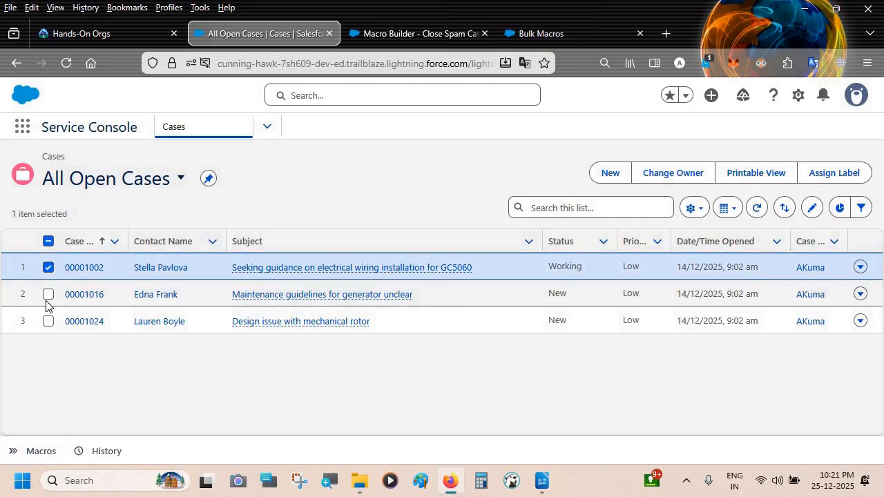
click(48, 295)
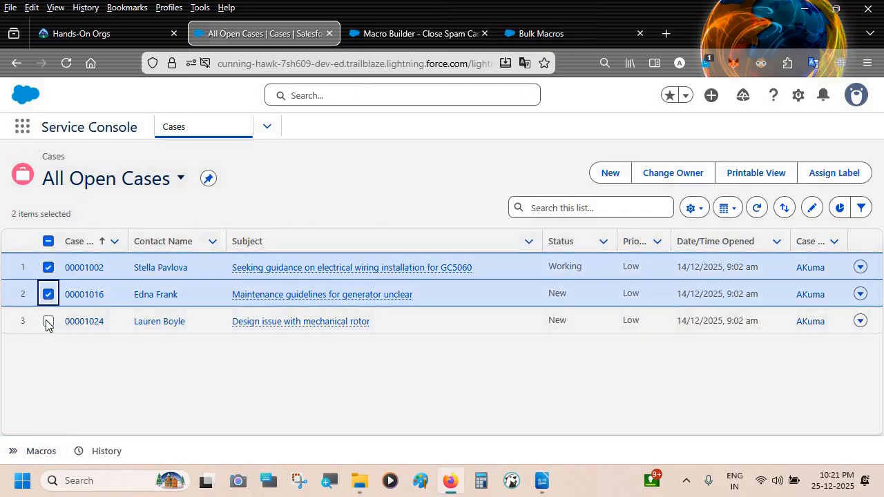
click(48, 321)
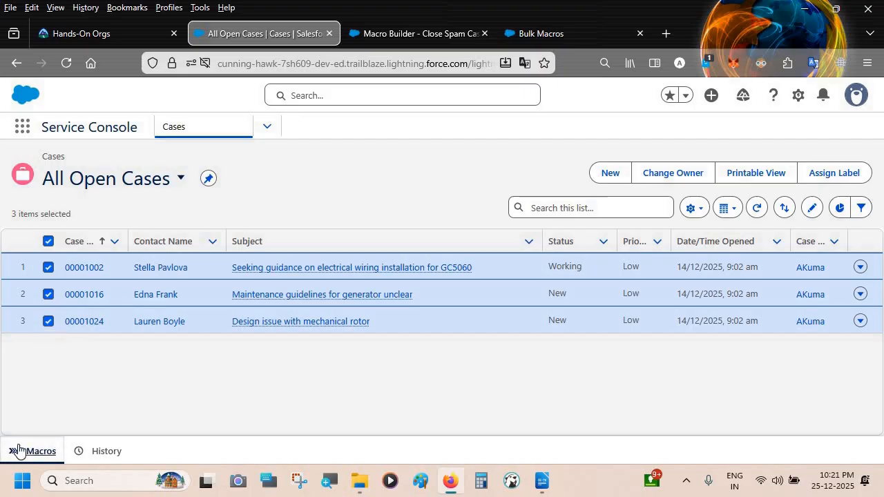
click(33, 451)
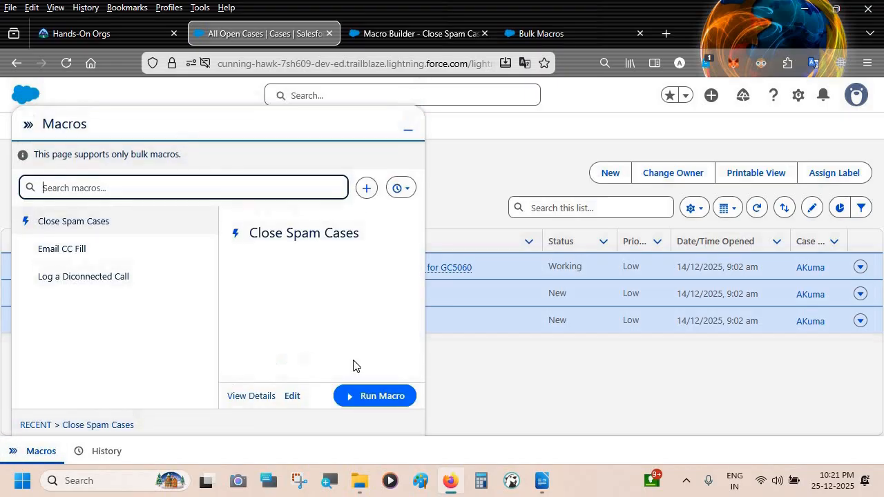
click(370, 396)
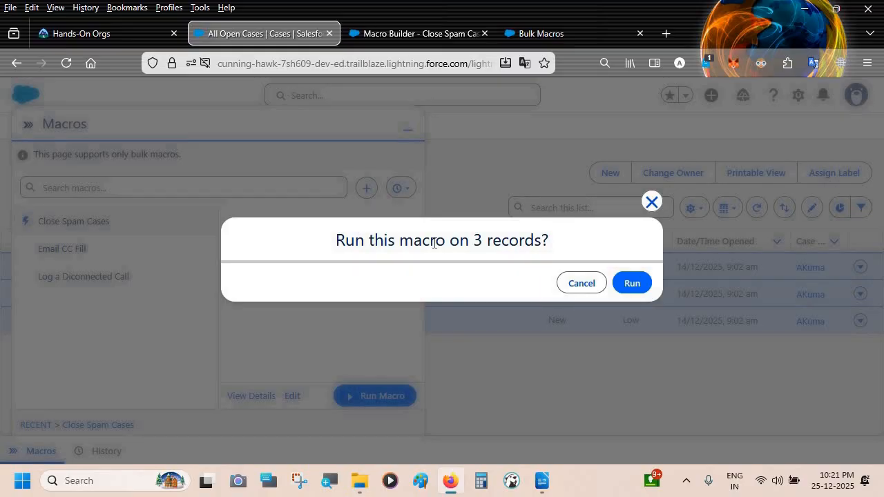
click(630, 285)
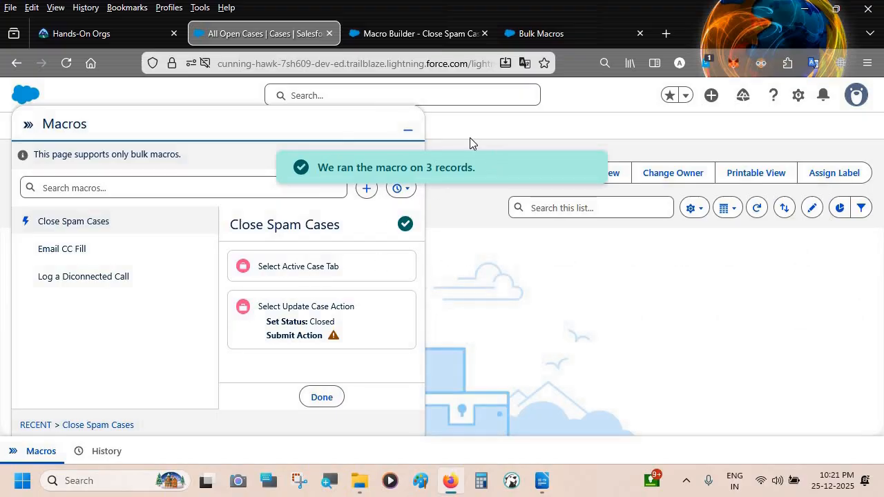
click(406, 129)
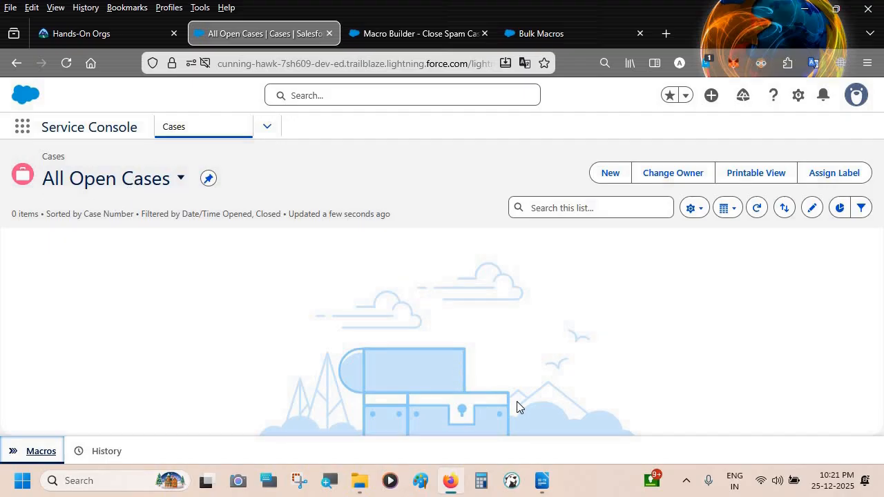
Step: Switch to PlanDoc2 1.docx in Writer, highlight the bulk macro paragraph about changing a field value, and return to the browser
click(539, 476)
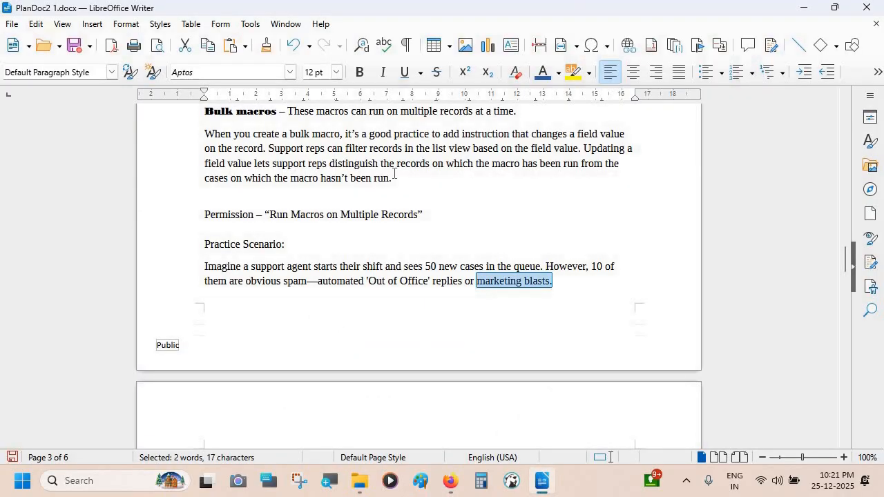
scroll(404, 194, up, 2)
drag(399, 235, 201, 201)
key(alt+Tab)
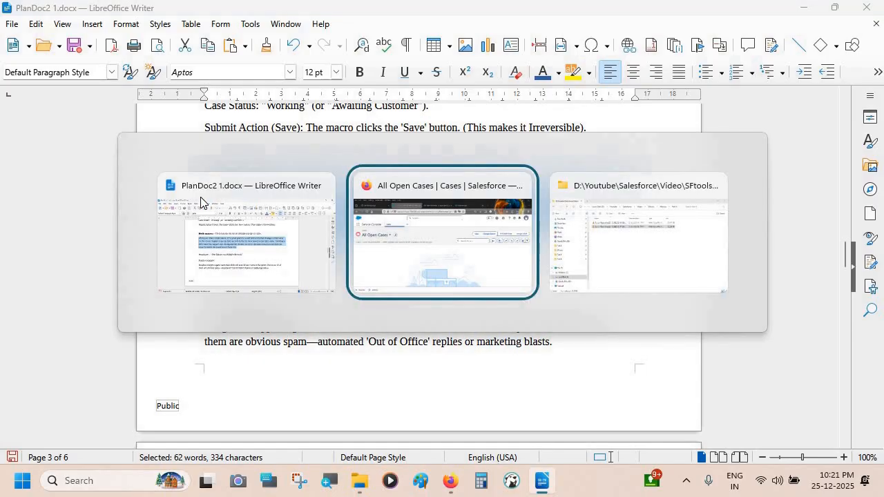
Step: Return to the All Open Cases list in the browser and check the Close Spam Cases macro in the macro utility
key(alt+Tab)
key(alt+Tab)
key(alt+Tab)
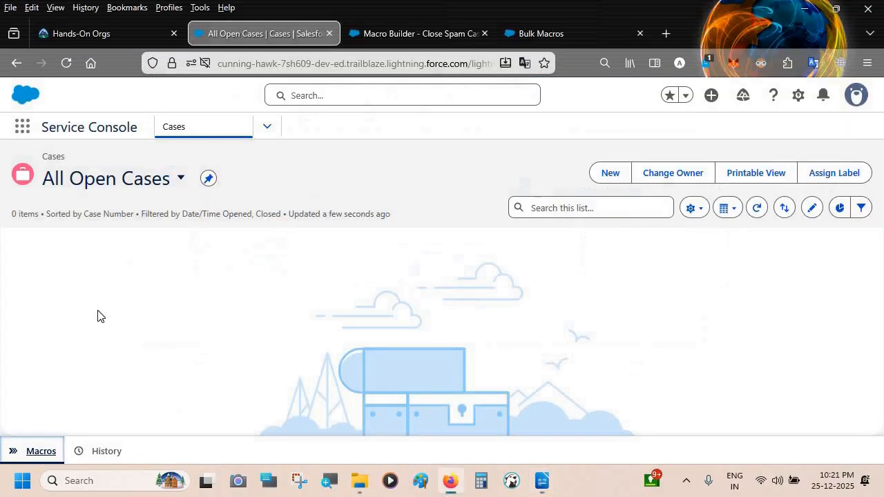
click(36, 450)
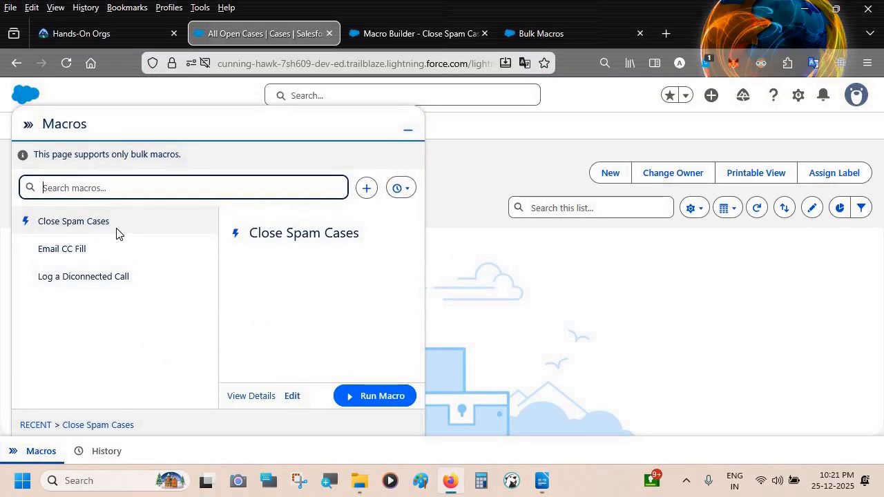
click(480, 253)
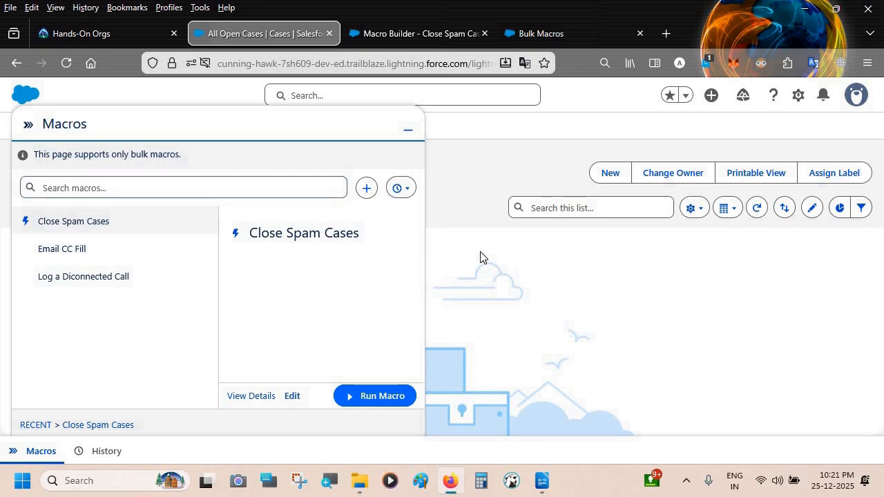
click(408, 128)
click(129, 185)
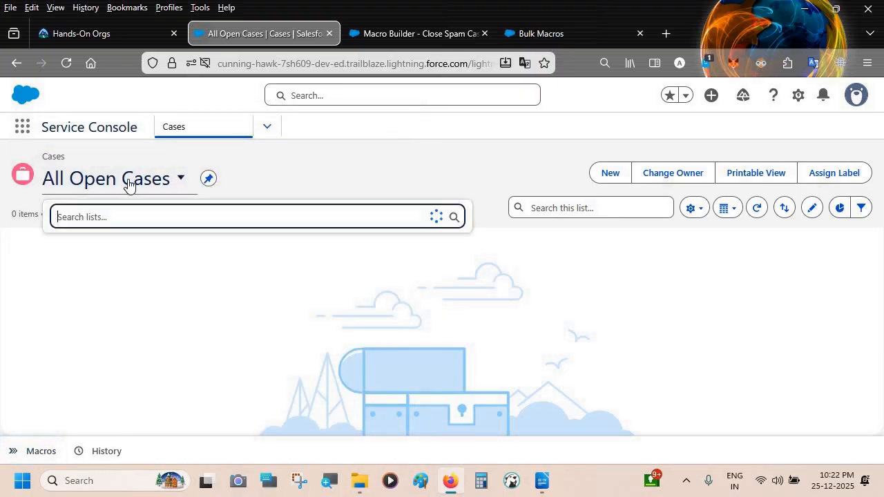
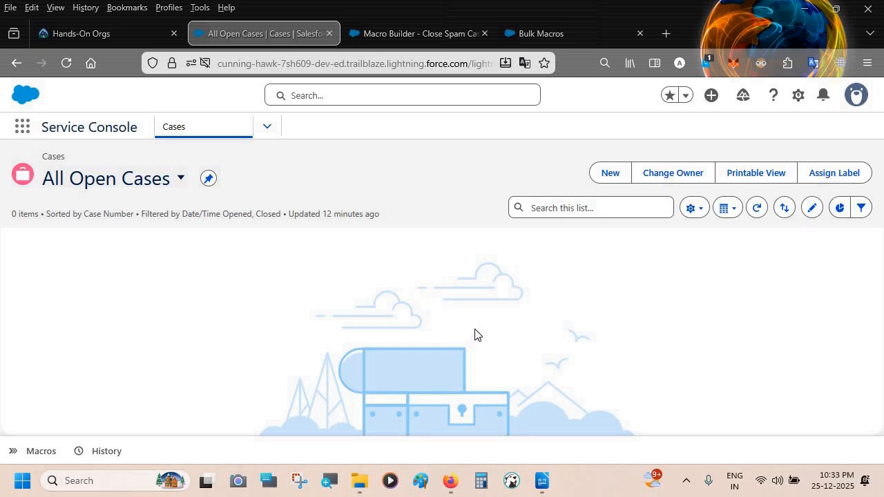
Step: Compare the Log a Diconnected Call, Email CC Fill and Close Spam Cases macros in the case list's macro utility for bulk support
click(542, 480)
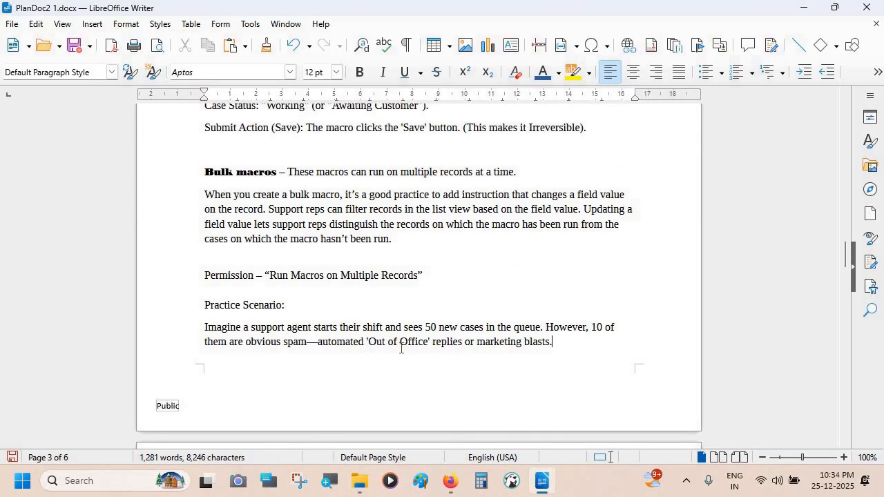
key(alt+Tab)
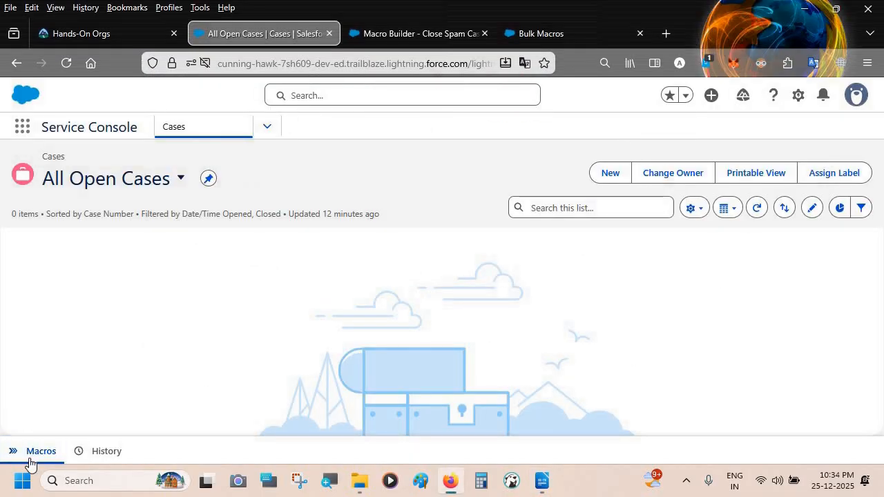
click(31, 452)
click(90, 225)
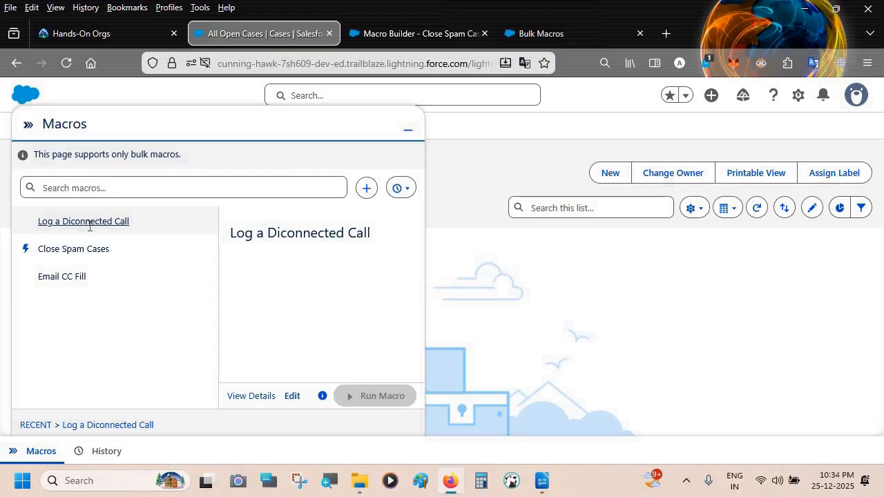
click(59, 276)
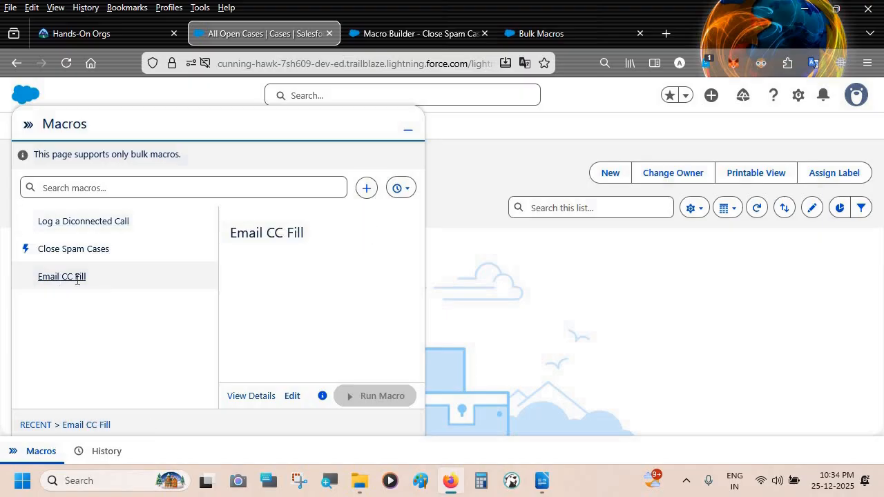
click(97, 247)
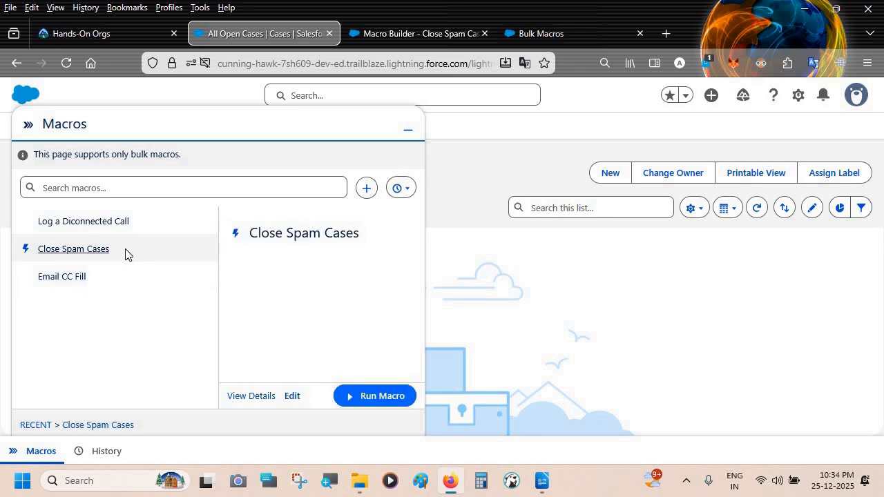
drag(109, 249, 33, 249)
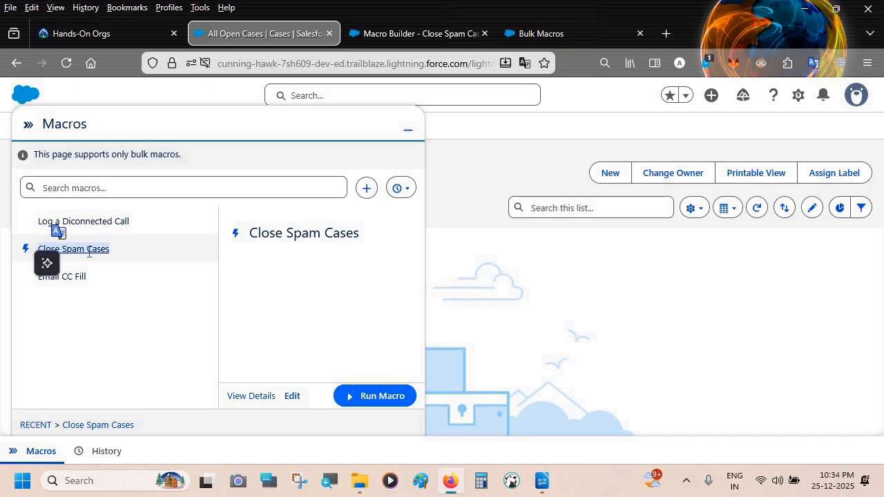
click(148, 258)
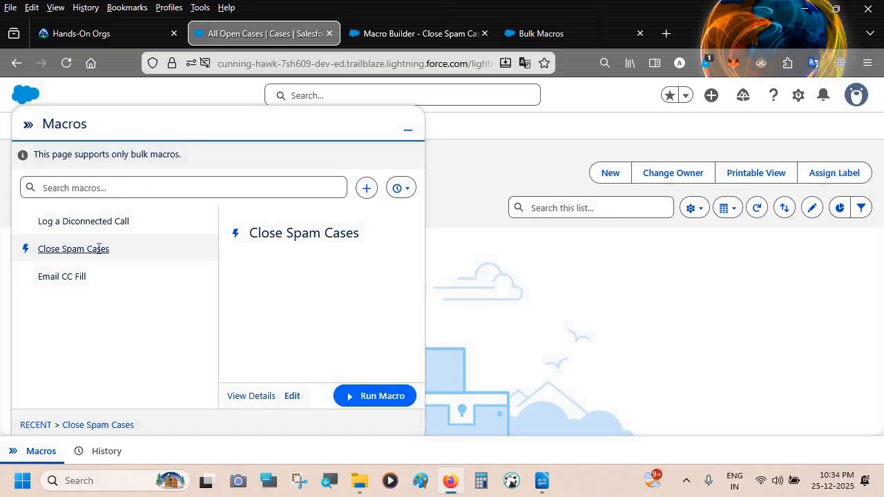
Step: View the details of the Email CC Fill macro and collapse its IF and two ELSE IF instruction blocks
click(85, 275)
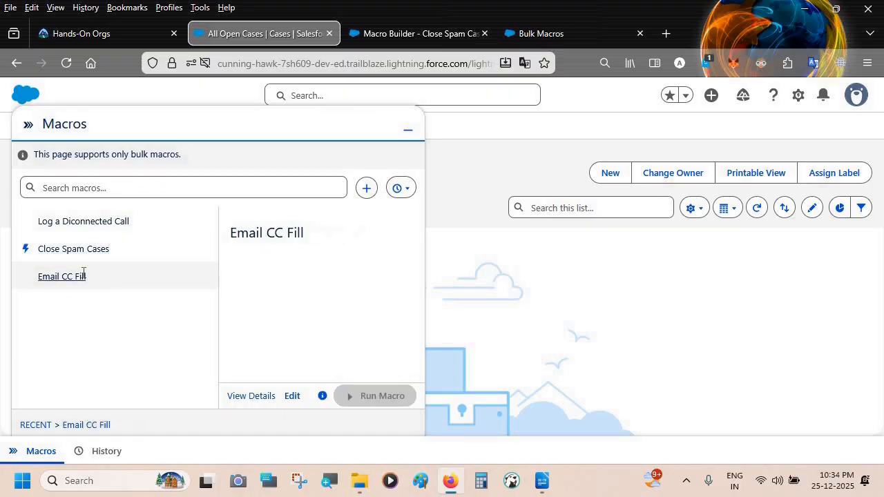
click(246, 397)
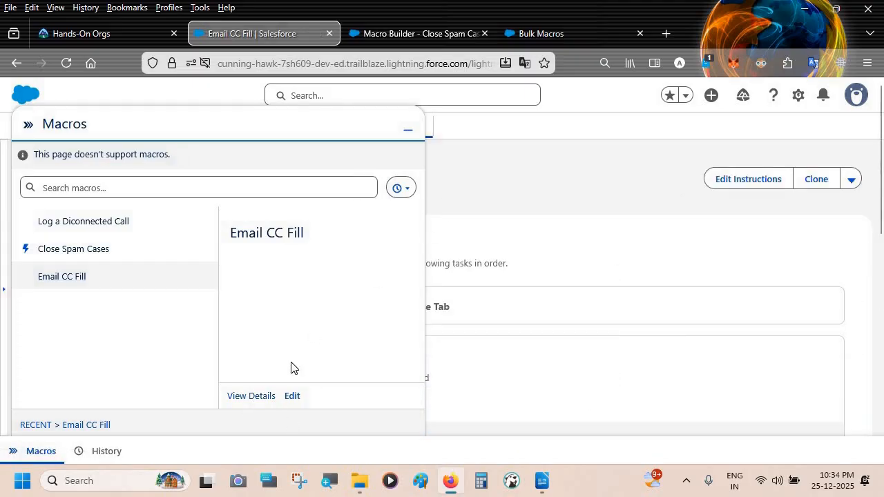
click(406, 135)
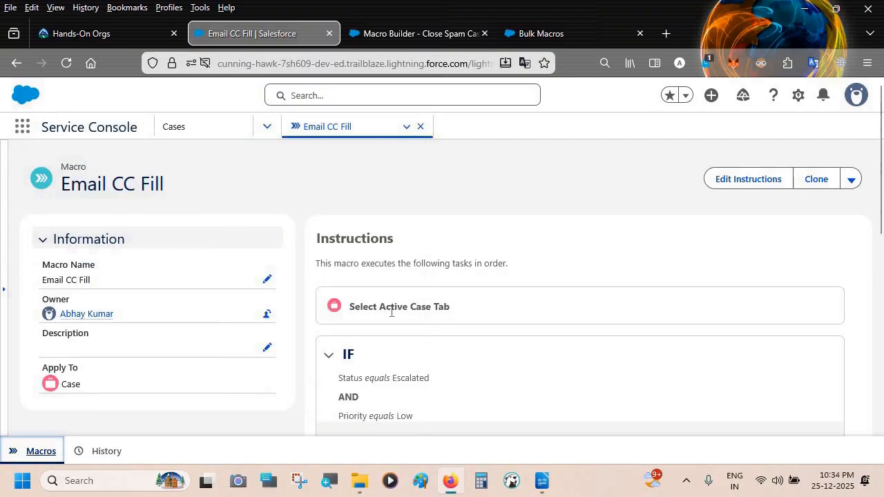
scroll(389, 314, down, 2)
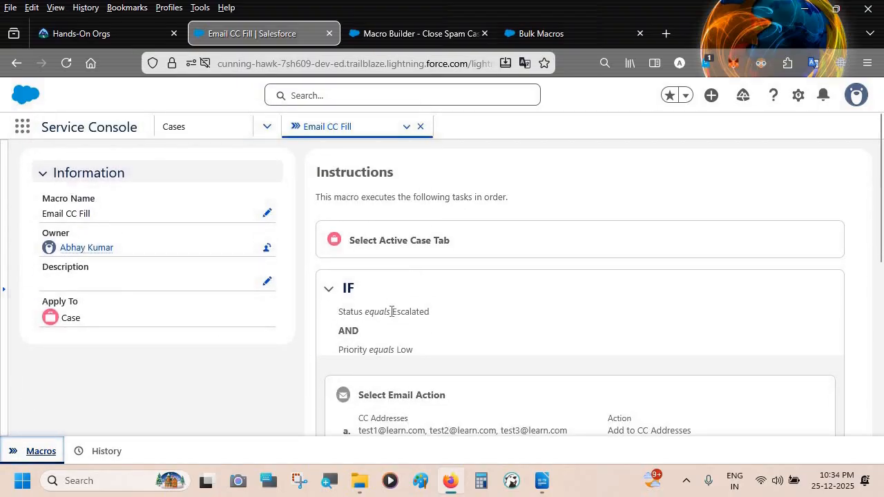
click(355, 289)
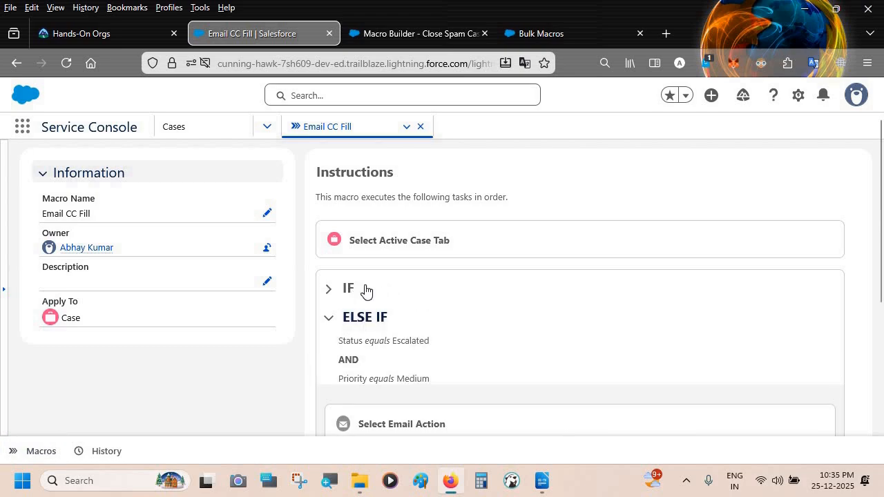
click(340, 316)
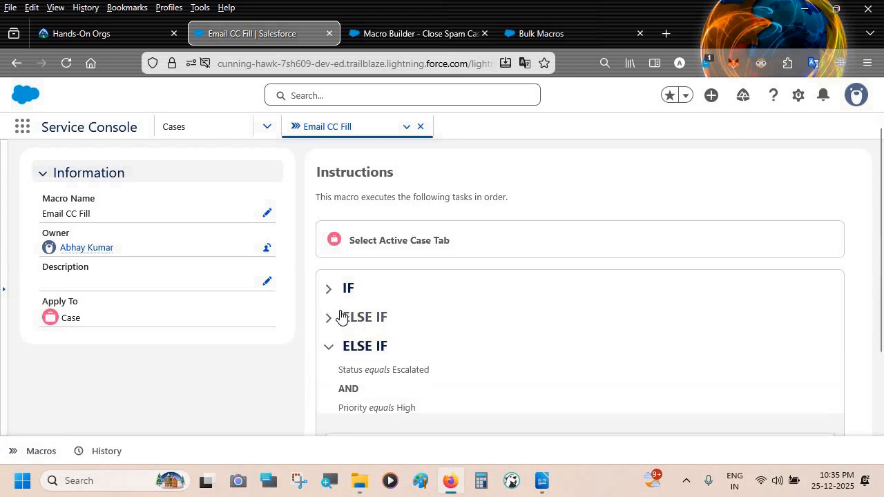
click(351, 346)
scroll(351, 346, down, 1)
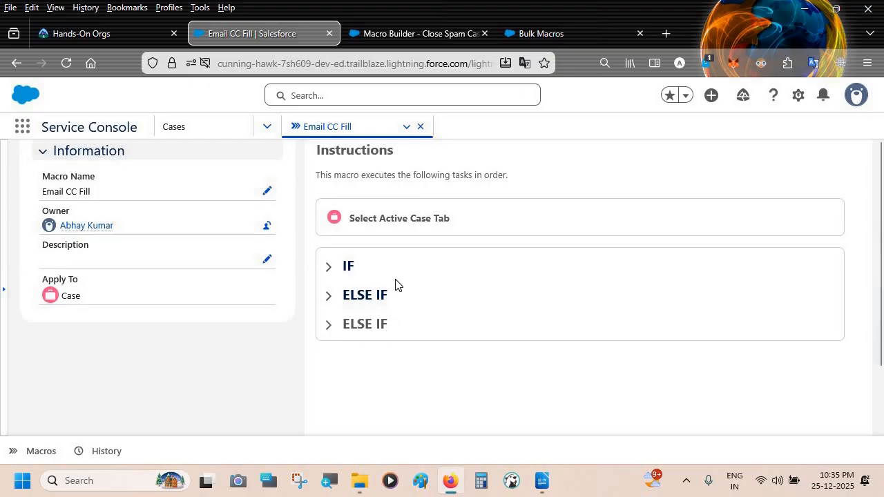
Step: Expand the IF block of the Email CC Fill macro and highlight the CC addresses in its email action
click(343, 264)
scroll(570, 296, down, 2)
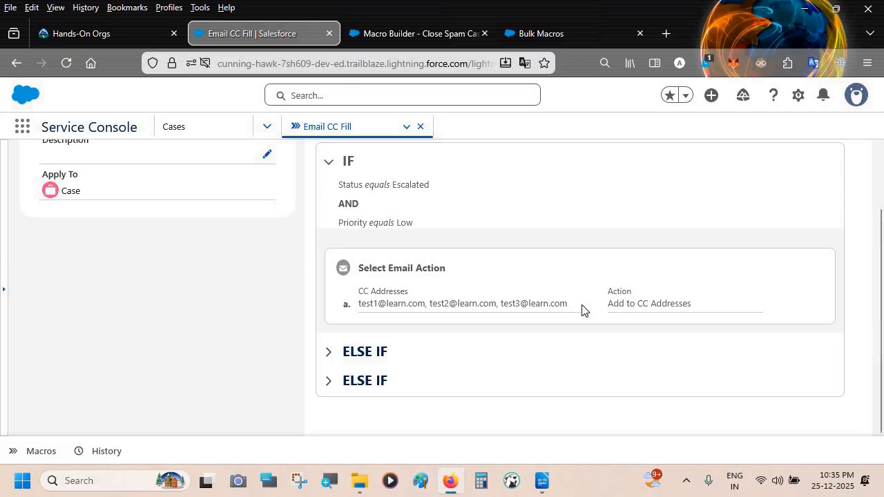
drag(582, 310, 355, 304)
drag(356, 304, 577, 305)
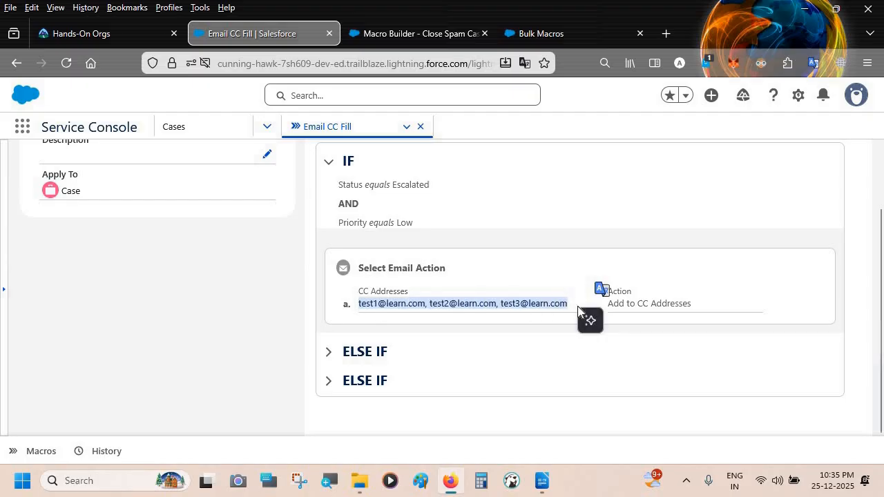
click(540, 276)
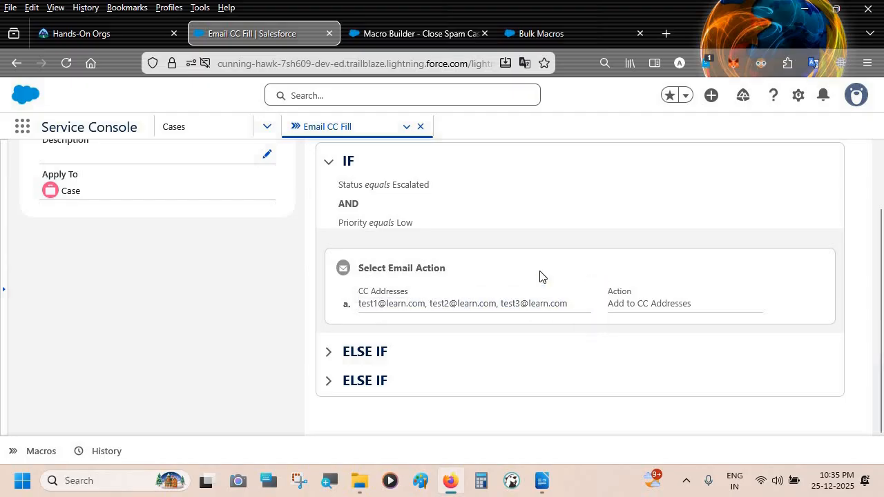
scroll(538, 276, up, 3)
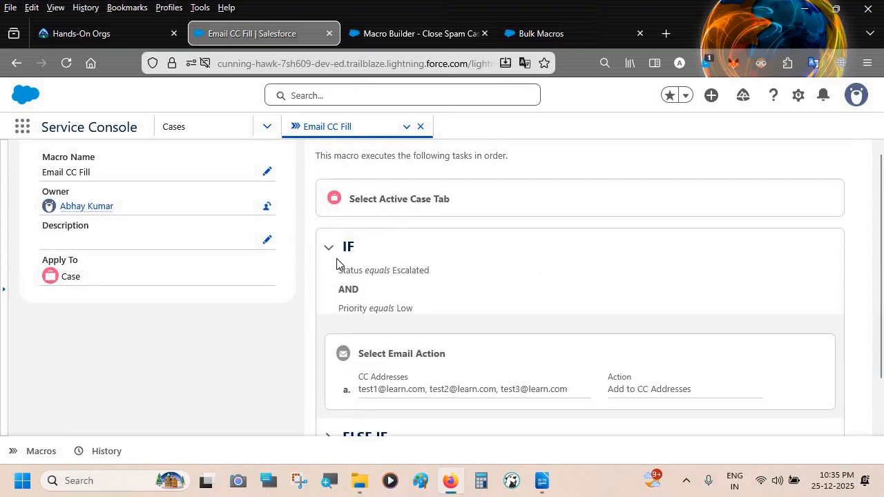
scroll(336, 259, down, 2)
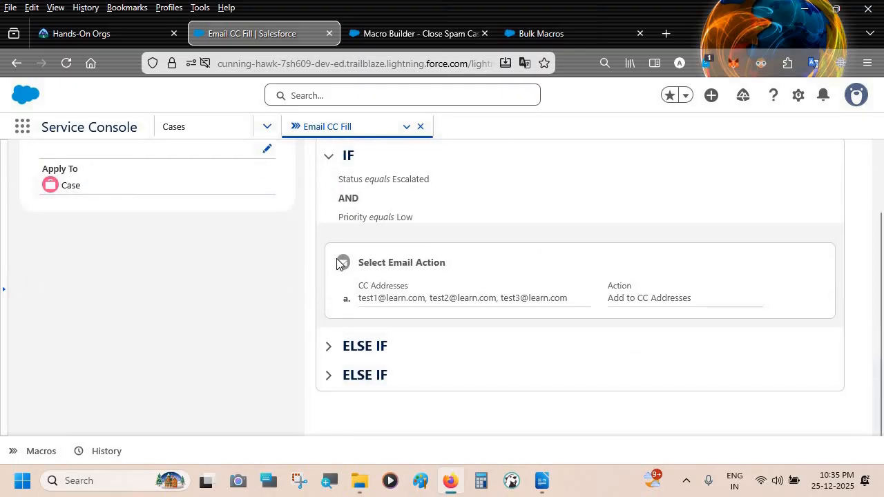
Step: Expand both ELSE IF blocks of the Email CC Fill macro and review their conditions and email actions
click(331, 346)
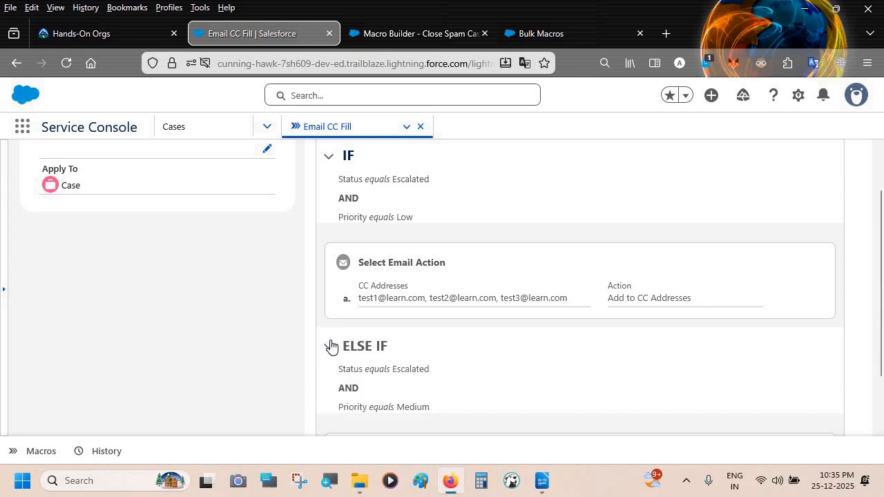
scroll(338, 359, down, 3)
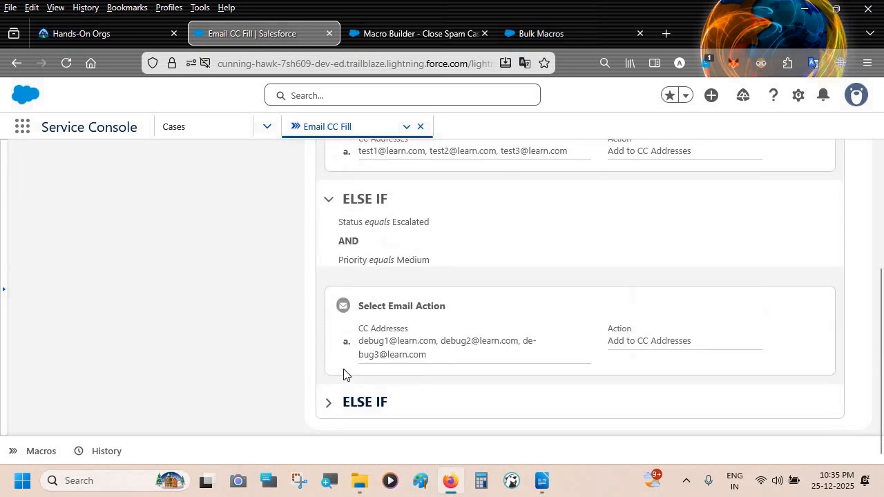
click(329, 402)
scroll(394, 311, down, 4)
scroll(394, 309, up, 8)
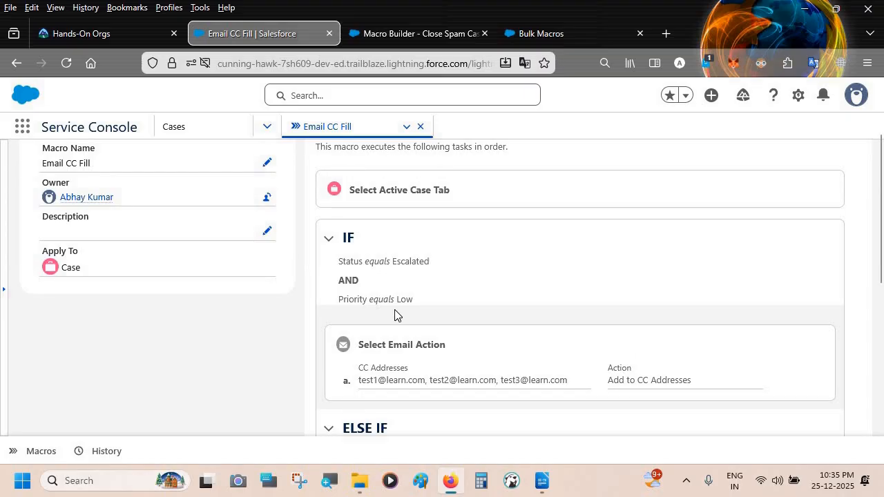
scroll(394, 314, up, 2)
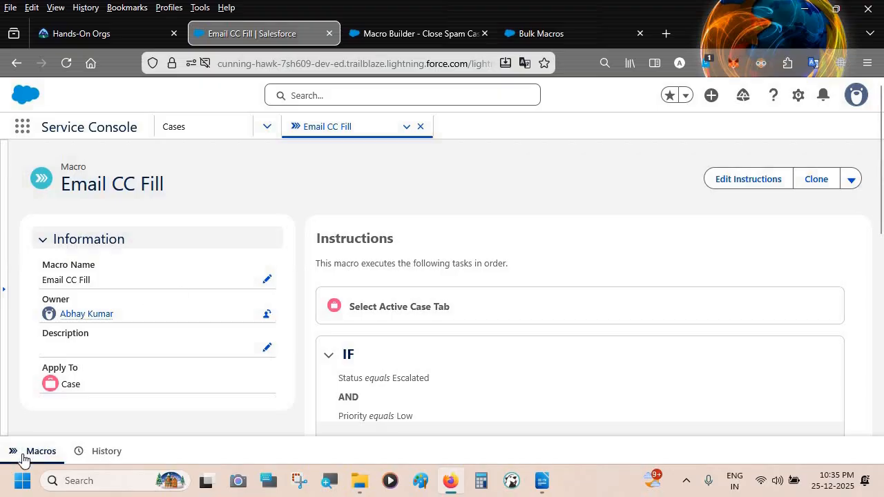
Step: View the details of the Log a Diconnected Call macro and examine its instructions, highlighting part of the Insert into Comments action
click(23, 454)
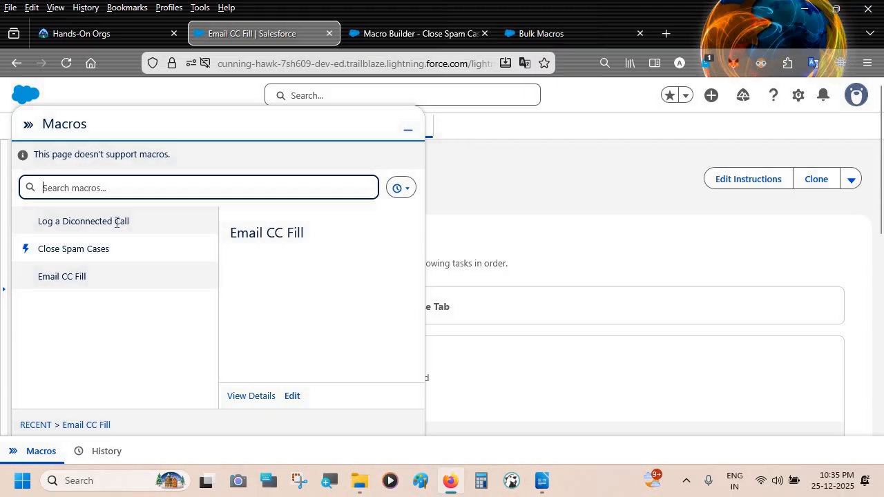
click(117, 222)
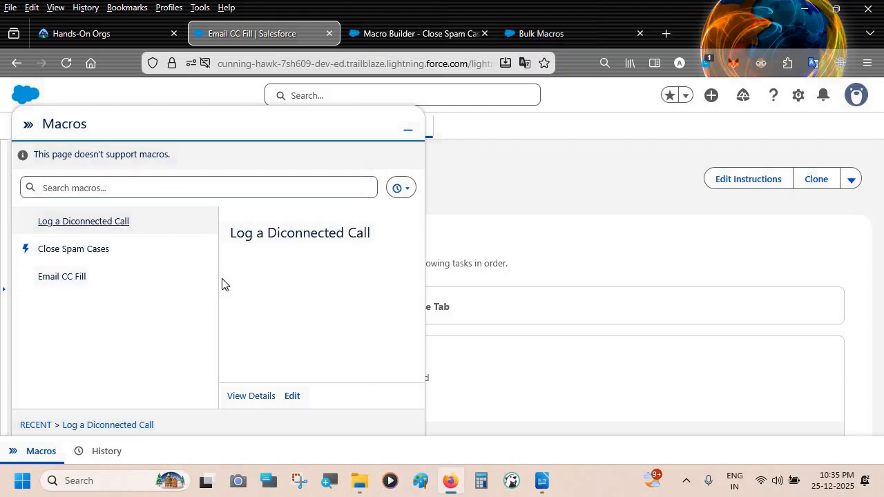
click(247, 396)
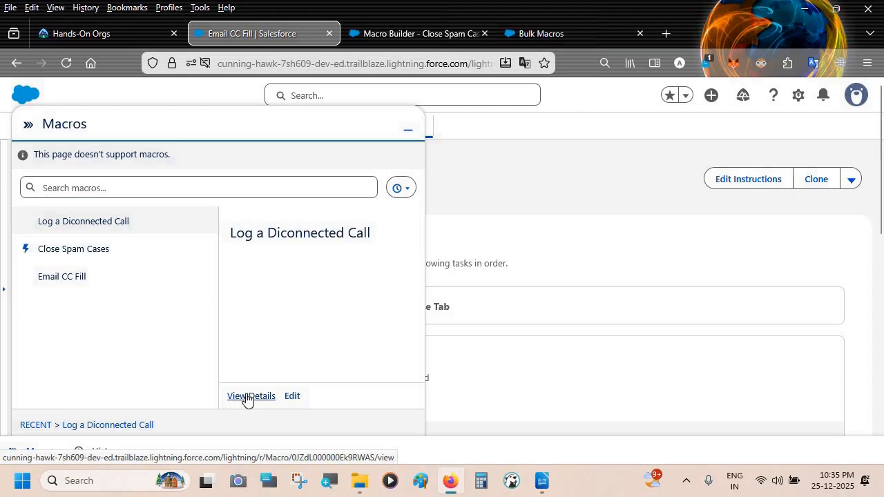
click(407, 131)
scroll(411, 334, down, 2)
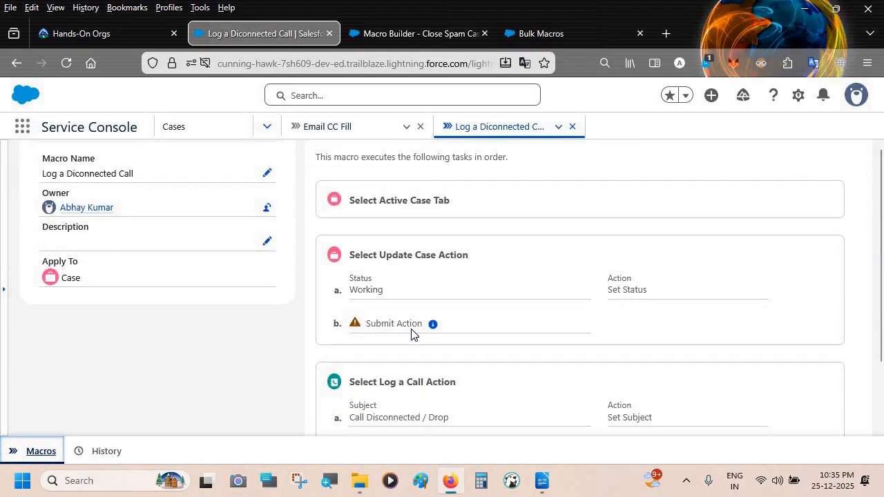
scroll(411, 334, down, 3)
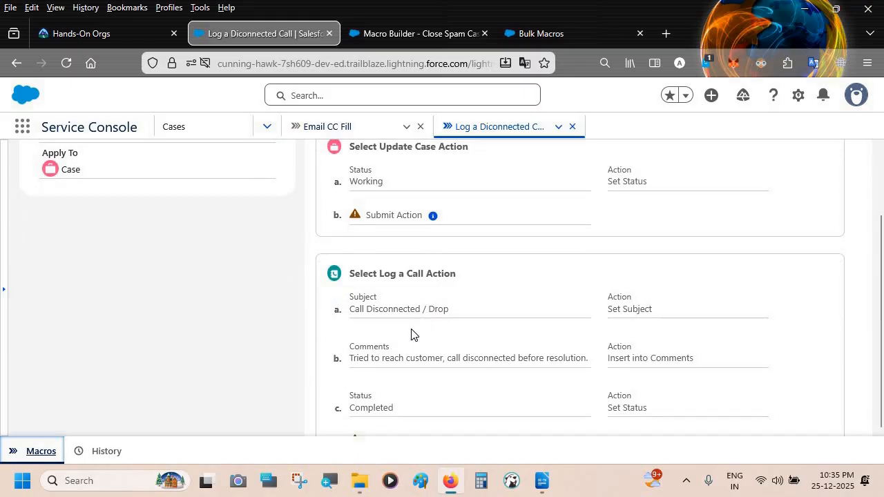
scroll(411, 334, down, 1)
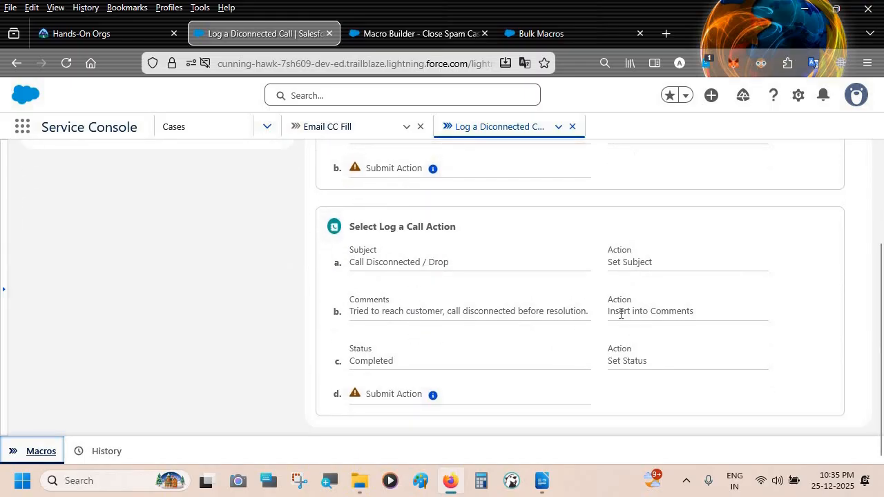
mouse_move(642, 311)
mouse_down()
mouse_move(609, 311)
mouse_move(609, 323)
mouse_move(635, 310)
mouse_up()
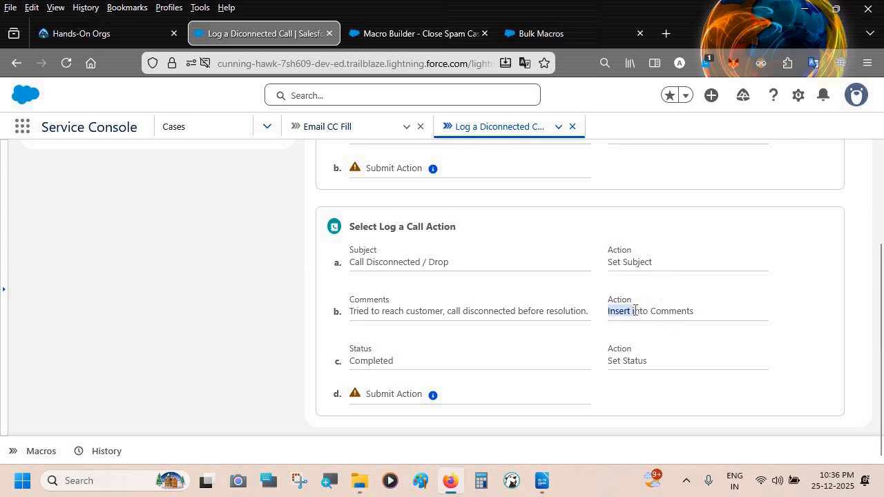
Step: Highlight the Comments text in the Log a Diconnected Call macro and review its Update Case and Log a Call instructions
click(446, 310)
triple_click(446, 310)
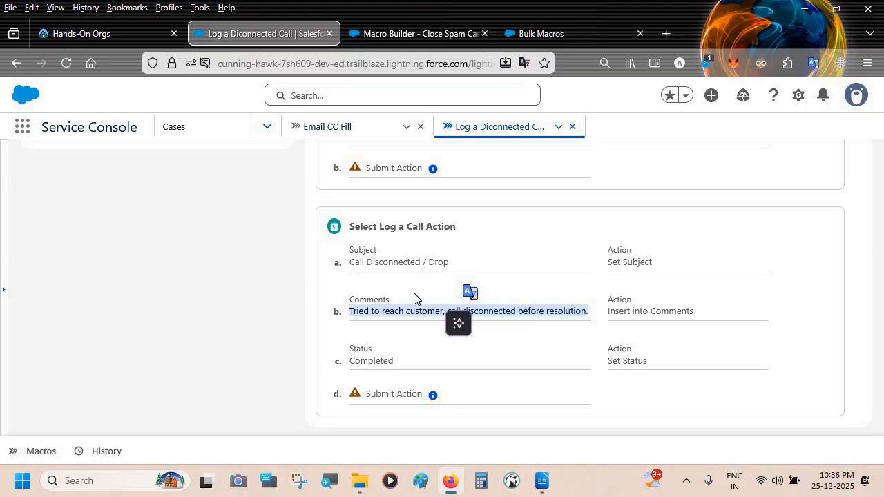
scroll(415, 298, up, 5)
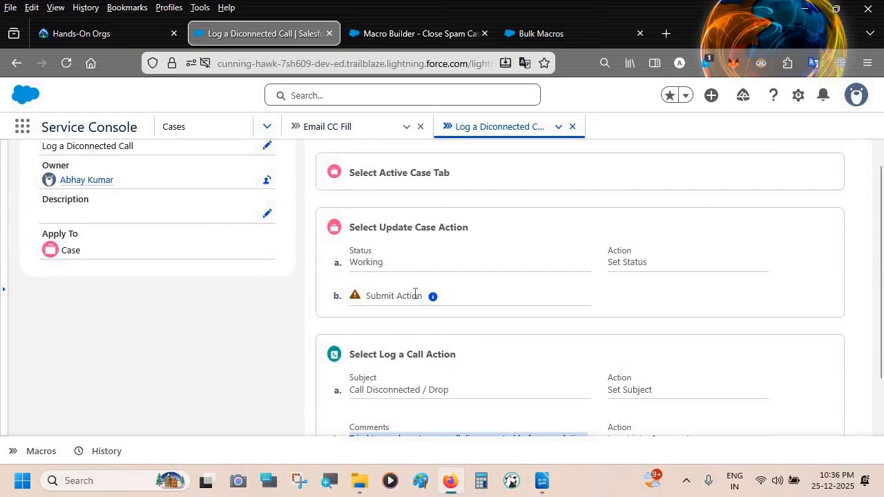
scroll(413, 292, down, 4)
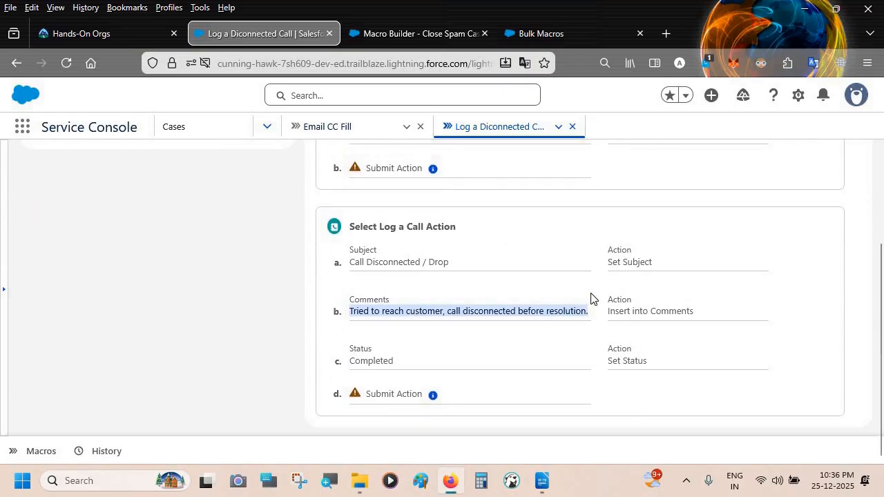
scroll(592, 298, up, 3)
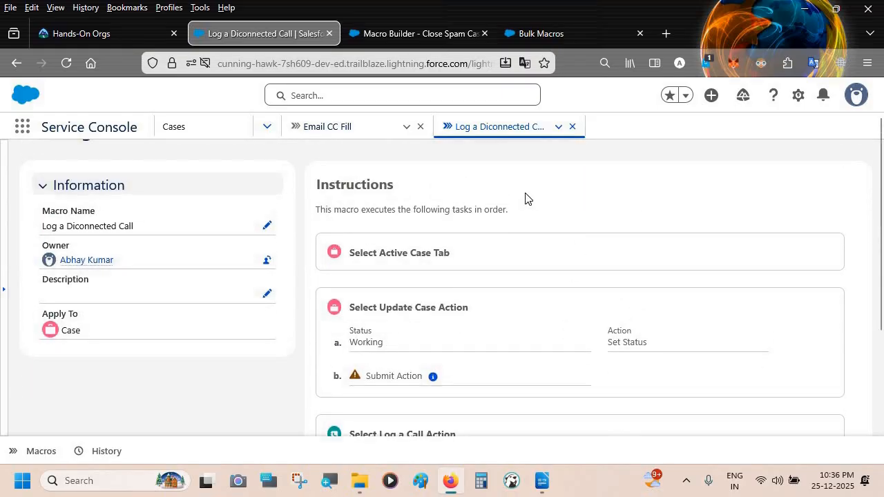
scroll(525, 199, down, 3)
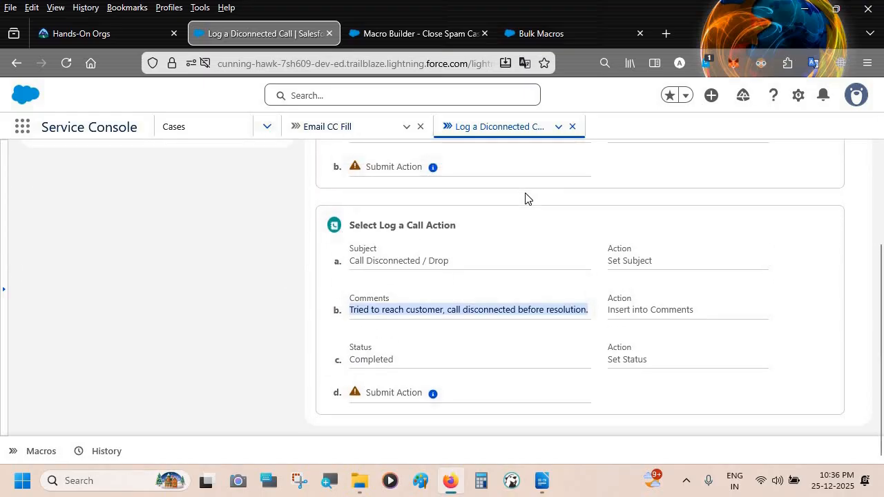
scroll(525, 199, up, 5)
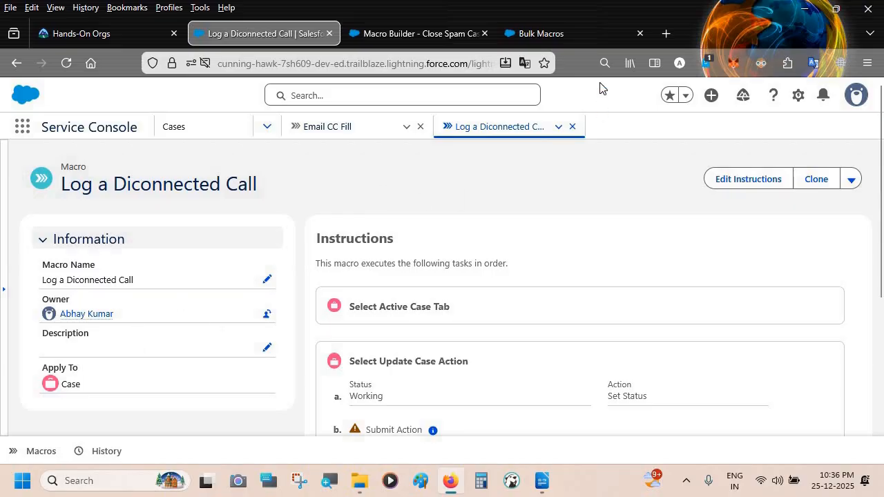
Step: Read the Bulk Macros help article's supported and unsupported actions, its Email Publisher limits and Submit Action requirement
click(561, 39)
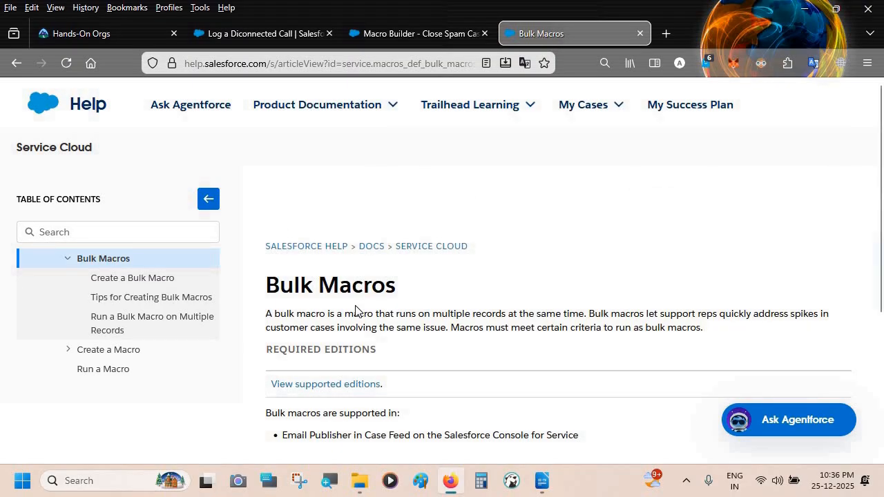
scroll(355, 311, down, 2)
scroll(356, 306, down, 3)
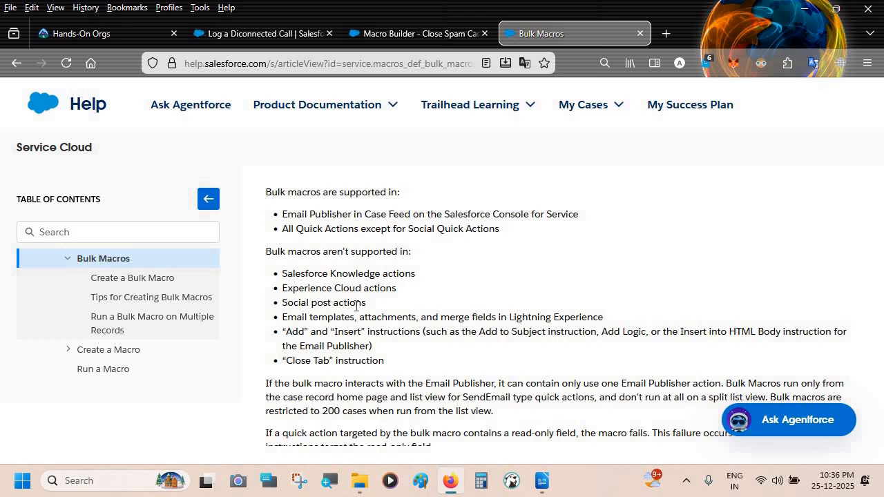
scroll(405, 263, up, 2)
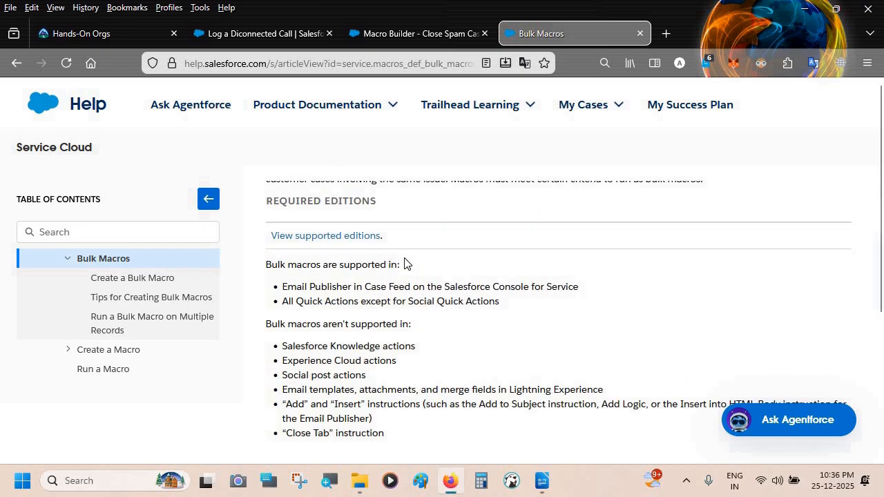
scroll(404, 263, down, 2)
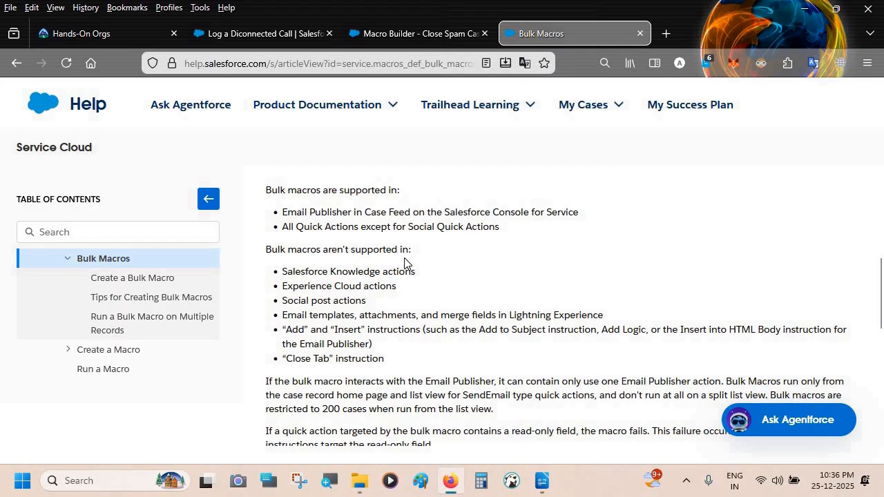
scroll(404, 263, down, 3)
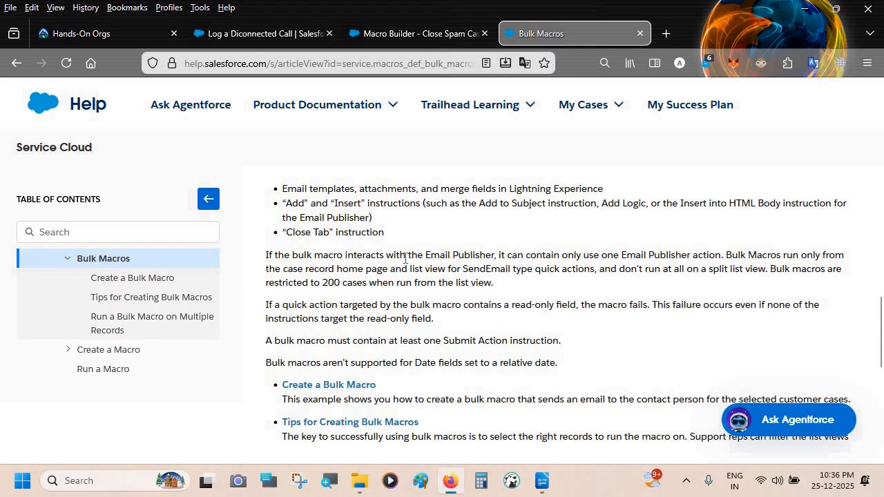
scroll(404, 263, down, 2)
scroll(405, 262, up, 7)
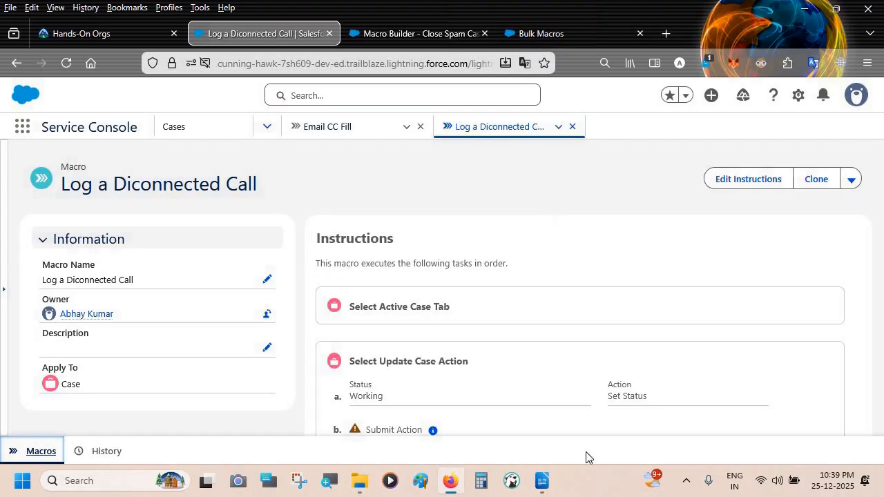
Step: Switch to LibreOffice Writer, highlight the permission name "Run Macros on Multiple Records" in the plan document, and return to Salesforce
click(542, 481)
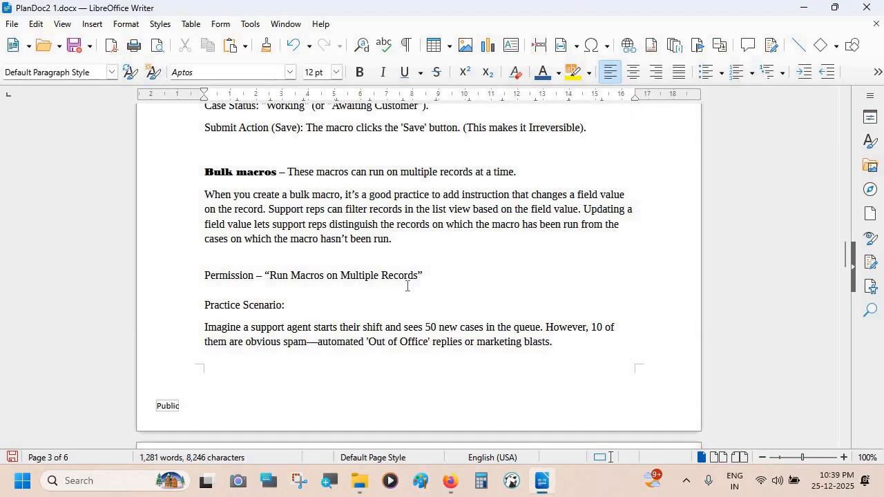
drag(423, 276, 269, 275)
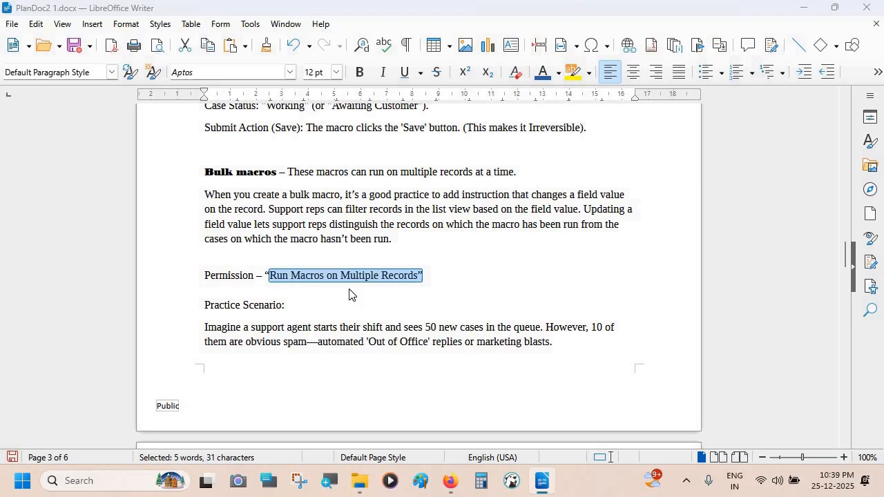
key(alt+Tab)
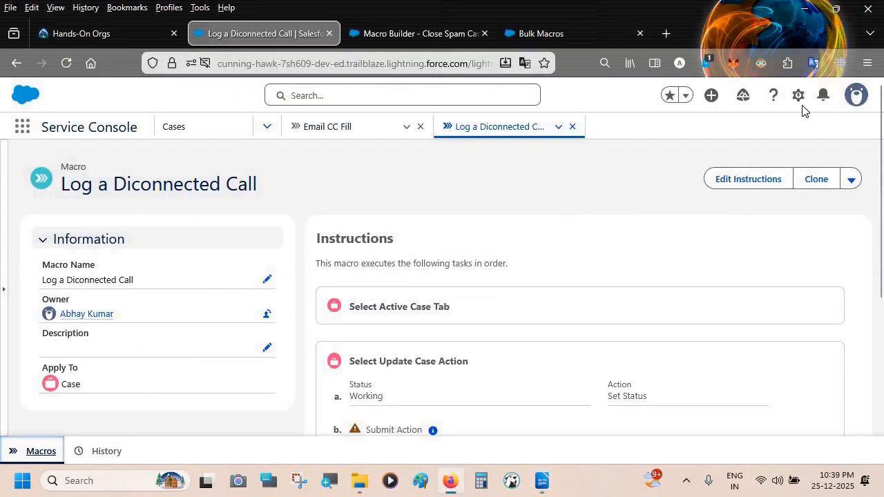
Step: Open Salesforce Setup and go to the Permission Sets page by searching for "Per"
click(797, 95)
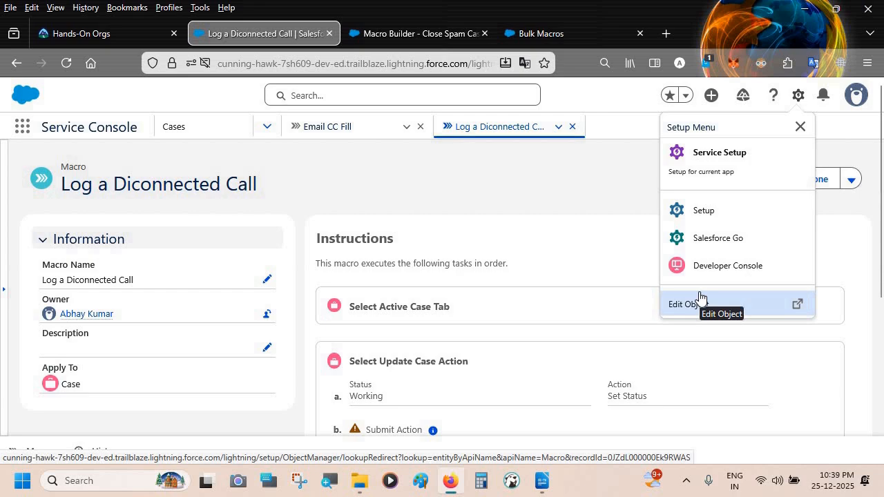
click(717, 210)
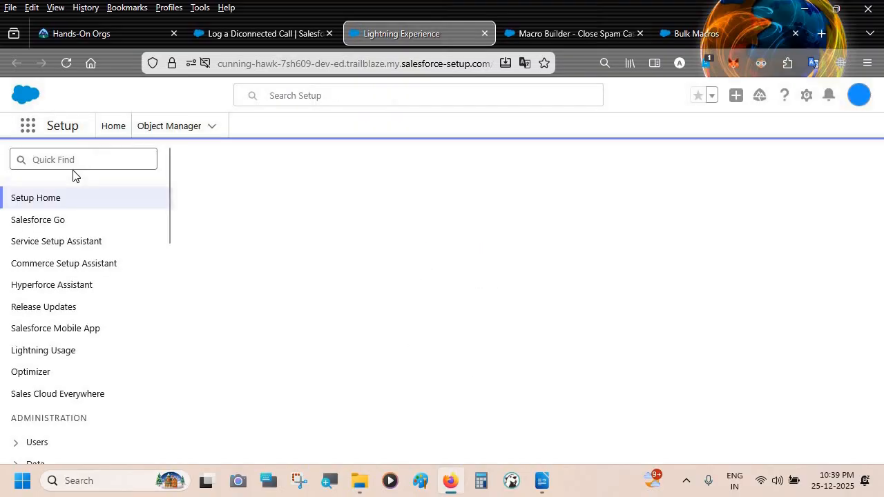
click(86, 163)
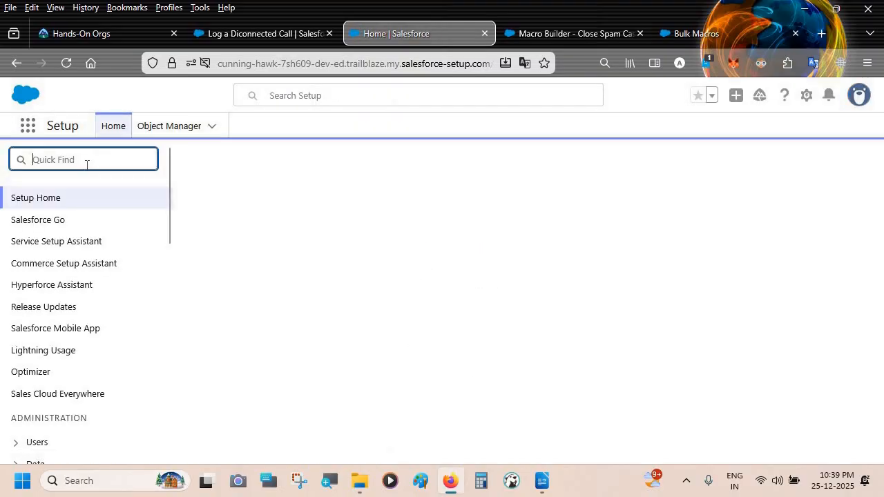
text(P)
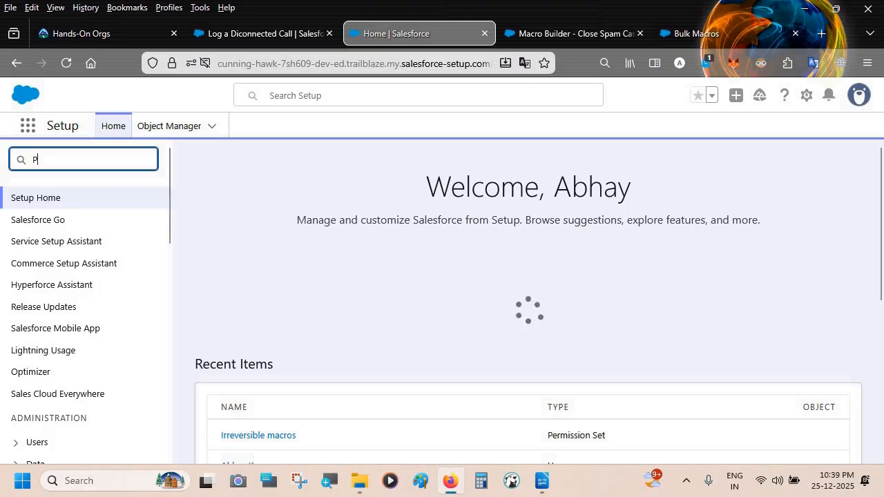
text(er)
click(64, 267)
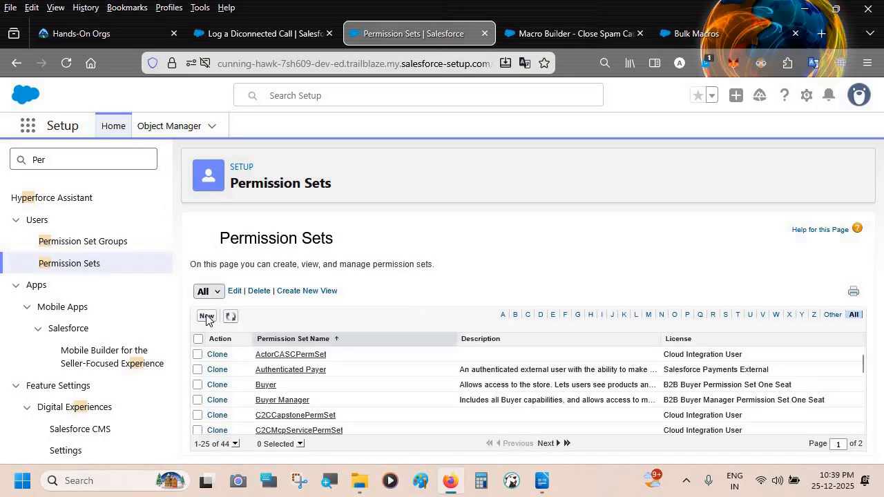
Step: Create and save a new permission set labelled "Run Bulk Macros"
click(206, 317)
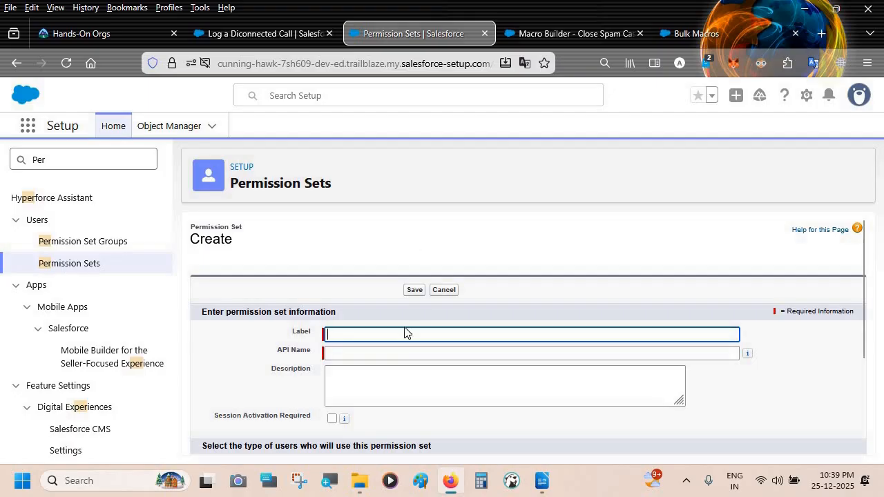
scroll(404, 332, down, 3)
scroll(404, 328, up, 3)
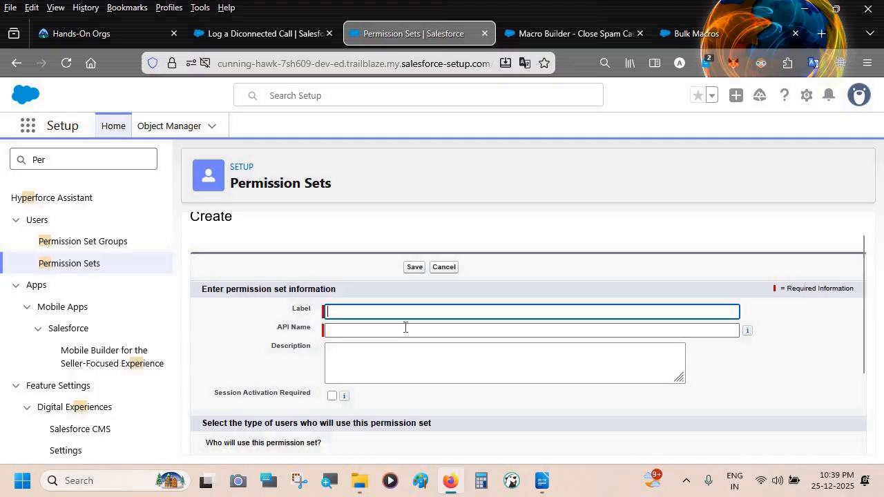
text(Run Bulk Macr)
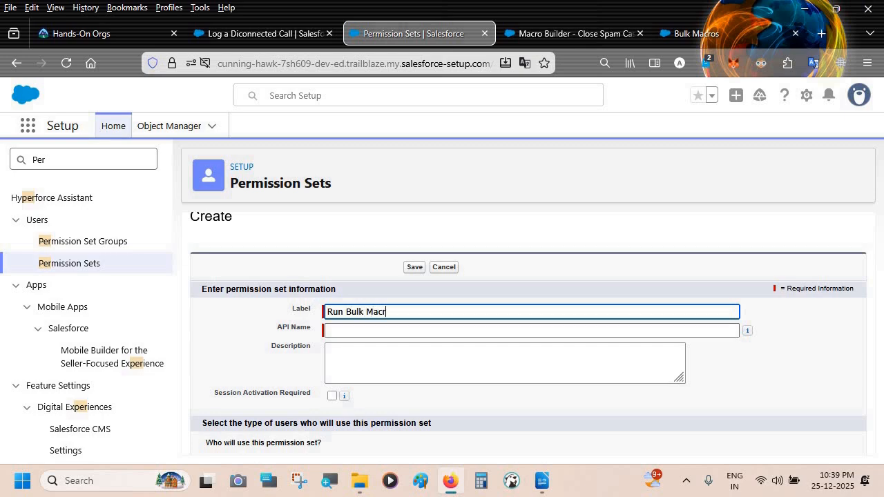
text(os)
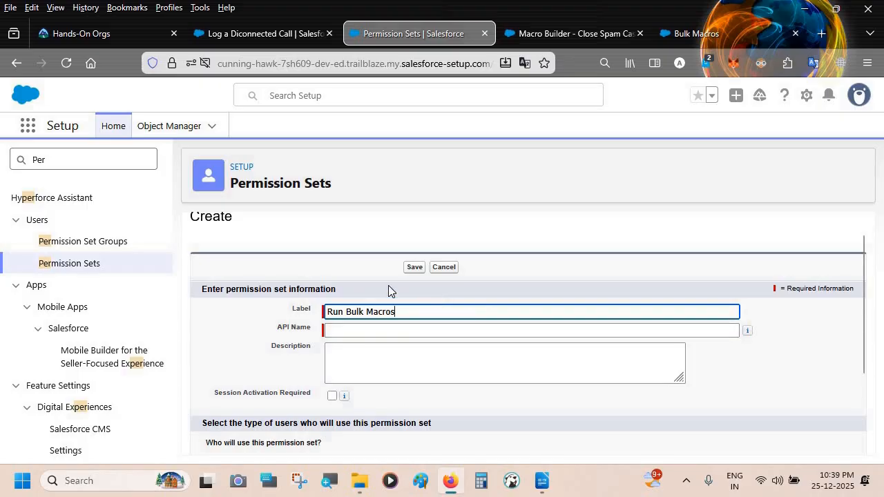
click(413, 267)
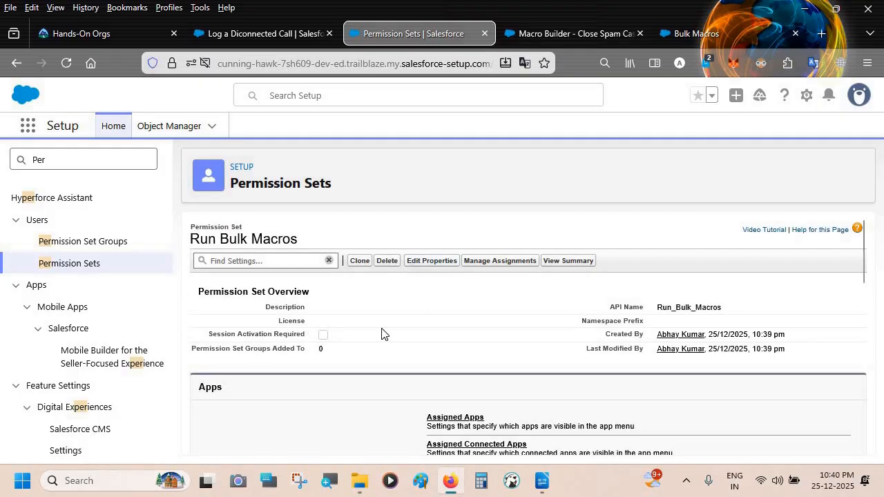
Step: Open the Run Bulk Macros set's App Permissions and search the page for "Run" to locate Run Macros on Multiple Records
scroll(381, 331, down, 1)
scroll(381, 331, down, 3)
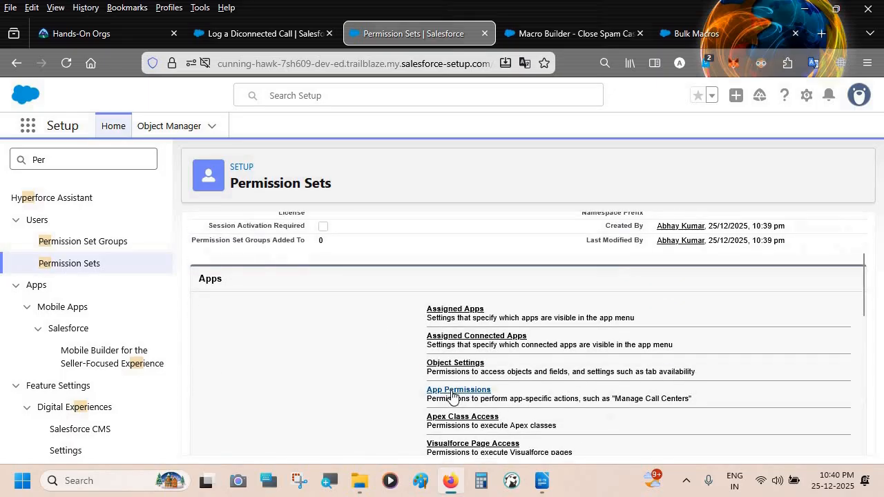
click(453, 394)
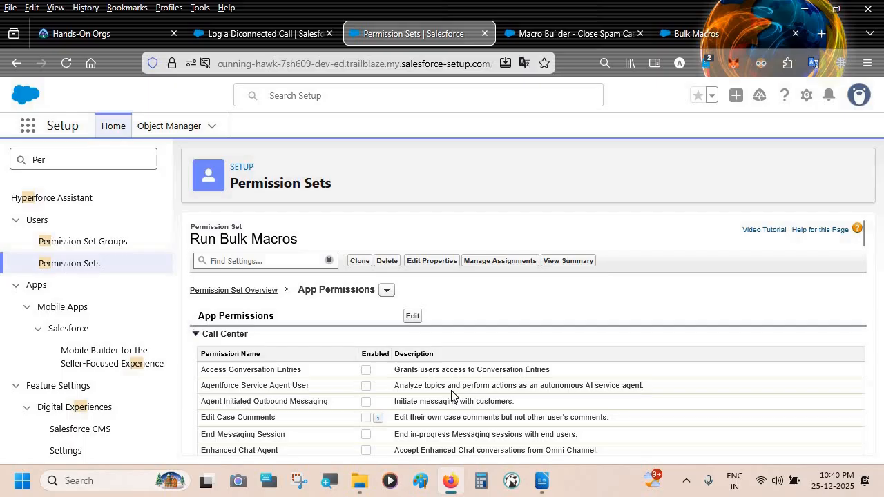
key(ctrl+f)
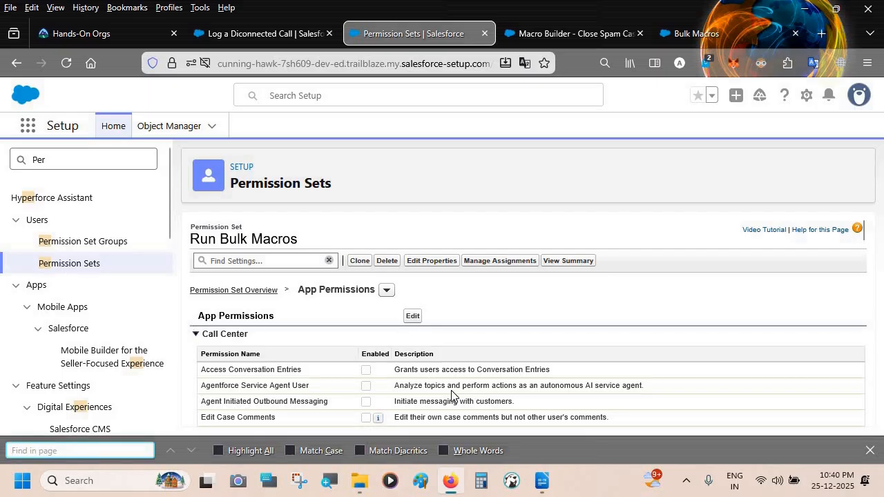
text(Run)
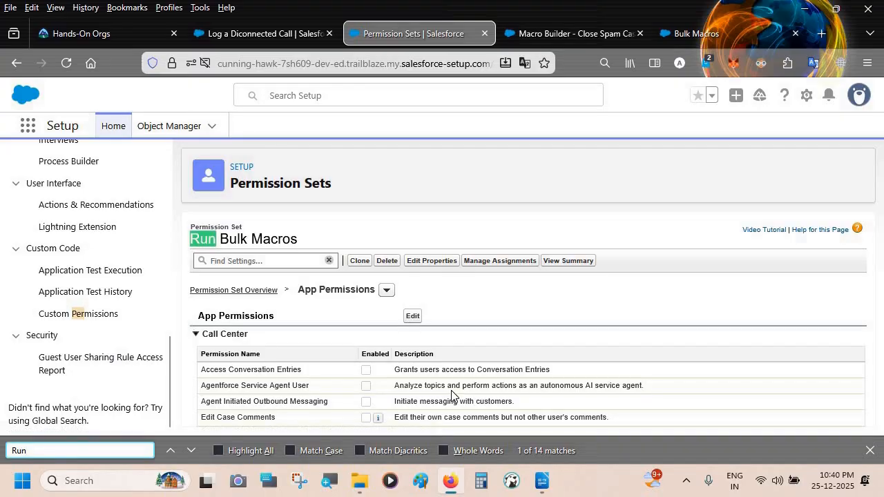
key(Return)
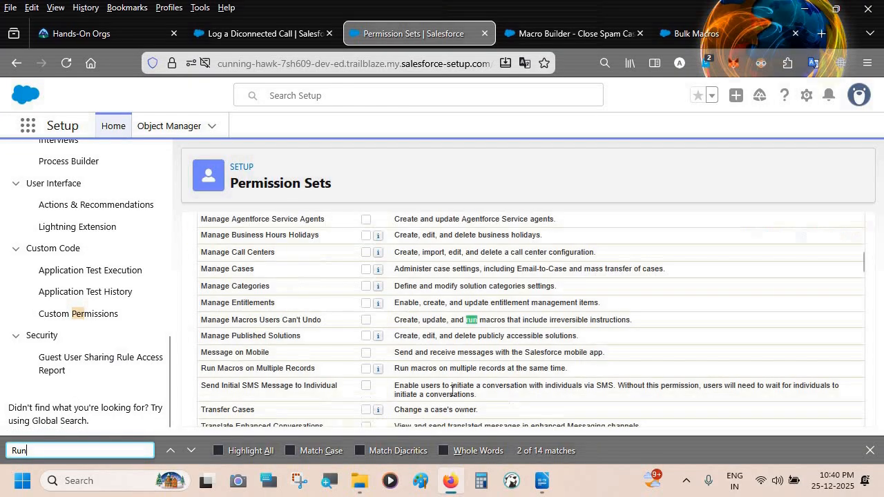
key(Return)
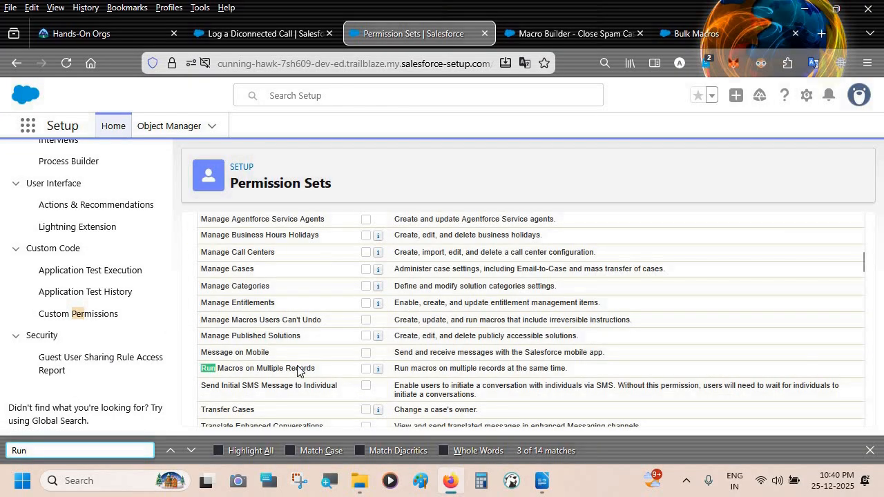
Step: Enable the Run Macros on Multiple Records app permission in the Run Bulk Macros permission set and save the confirmed changes
scroll(339, 368, up, 5)
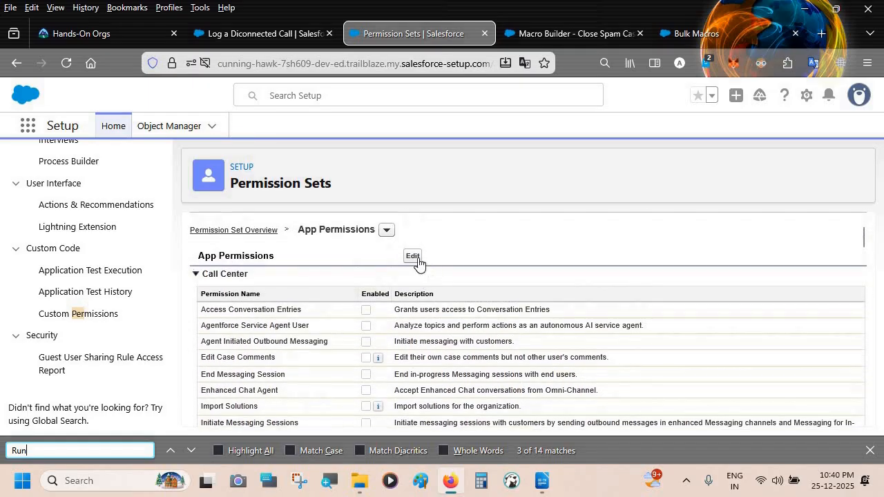
click(416, 258)
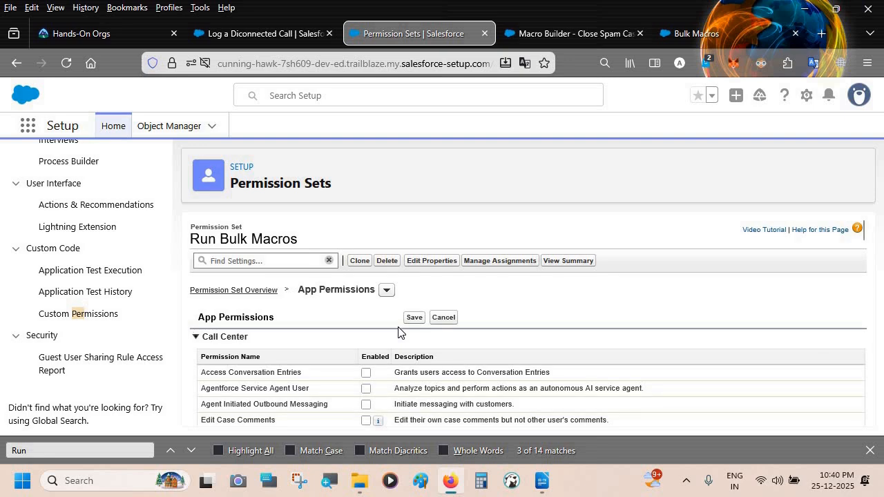
scroll(397, 332, down, 10)
scroll(397, 333, up, 3)
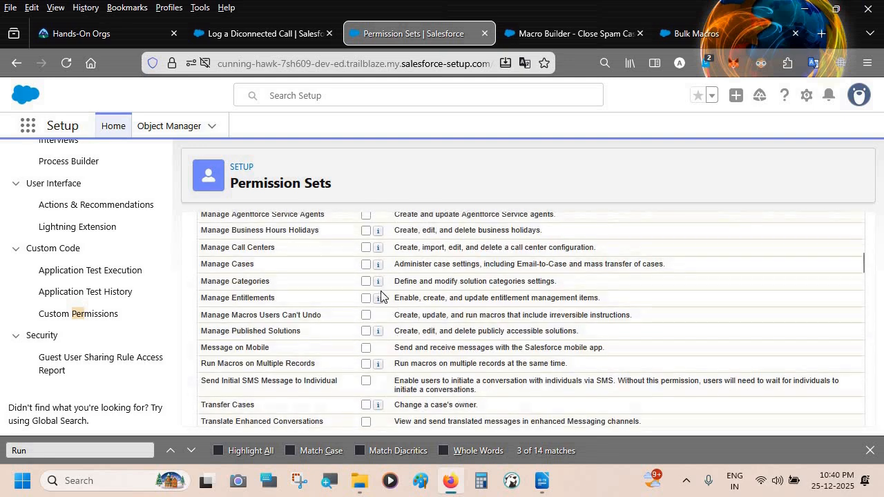
click(366, 365)
mouse_move(381, 369)
scroll(320, 369, up, 10)
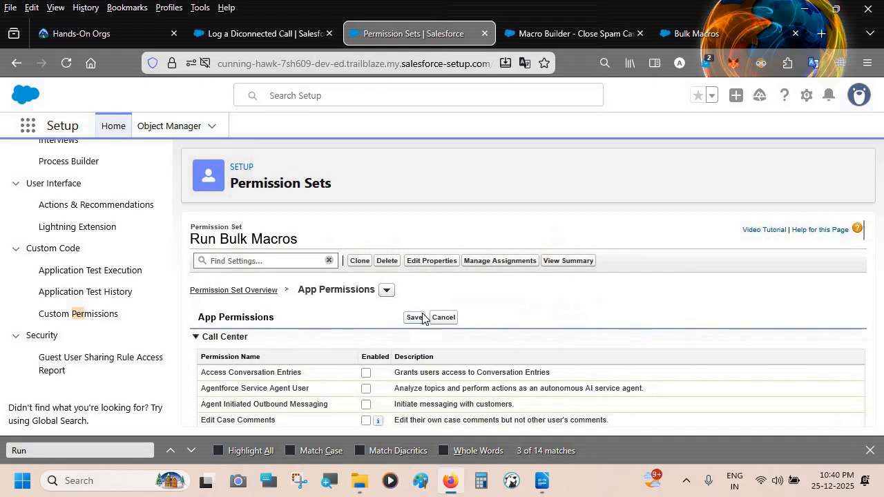
click(412, 317)
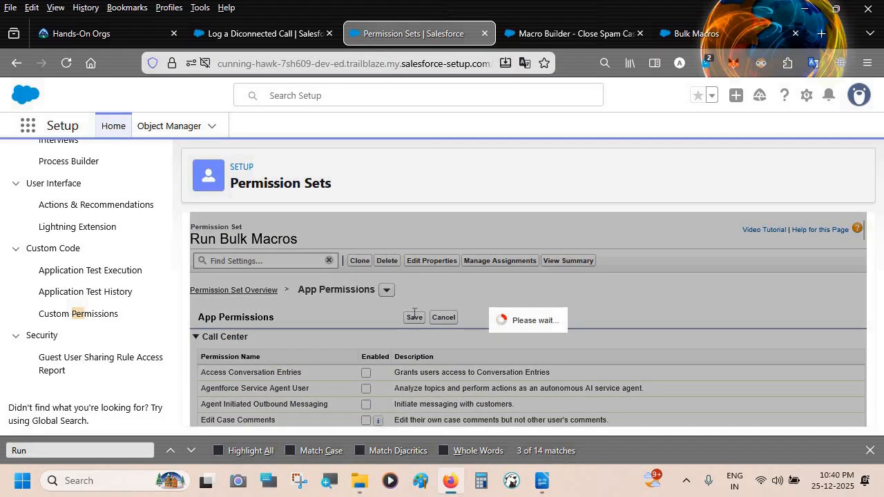
scroll(462, 336, down, 3)
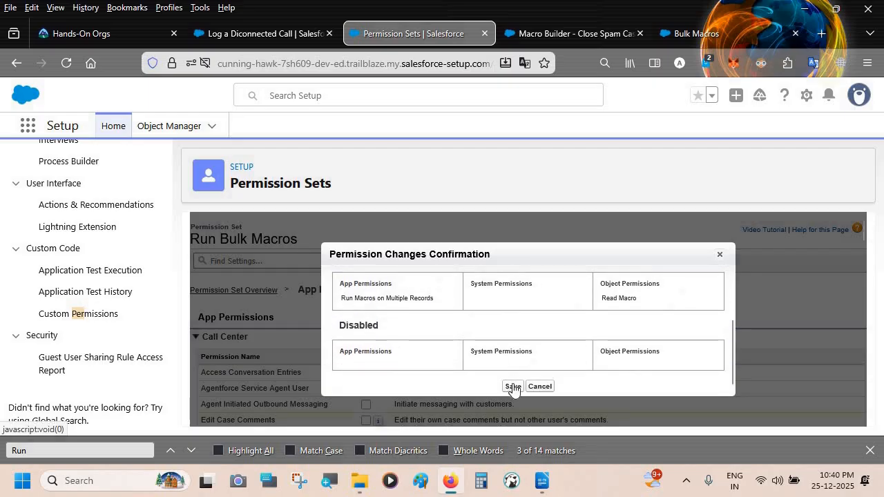
click(512, 386)
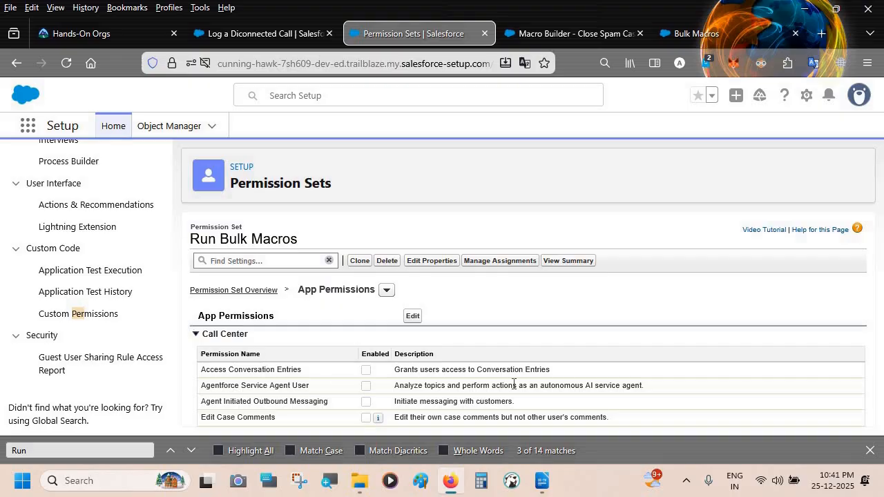
Step: View the Macros utility on the Service Console case list and the Salesforce macro videos on the CodeWme YouTube channel
click(272, 34)
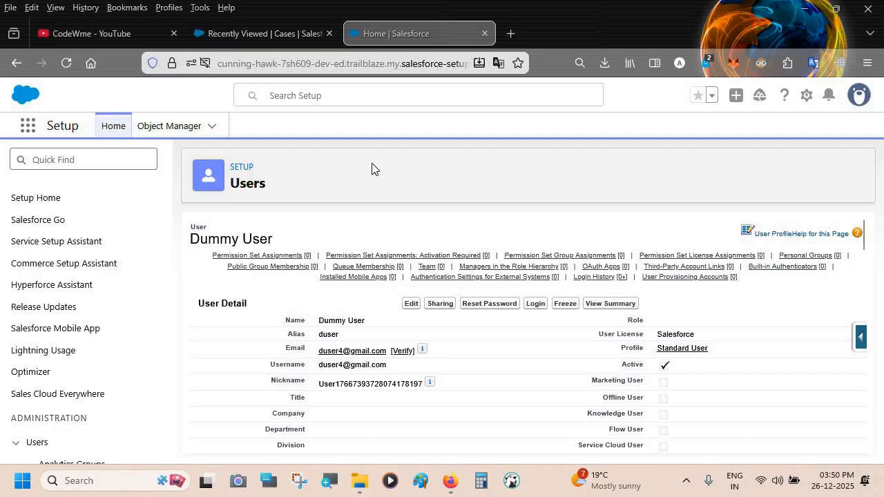
click(294, 26)
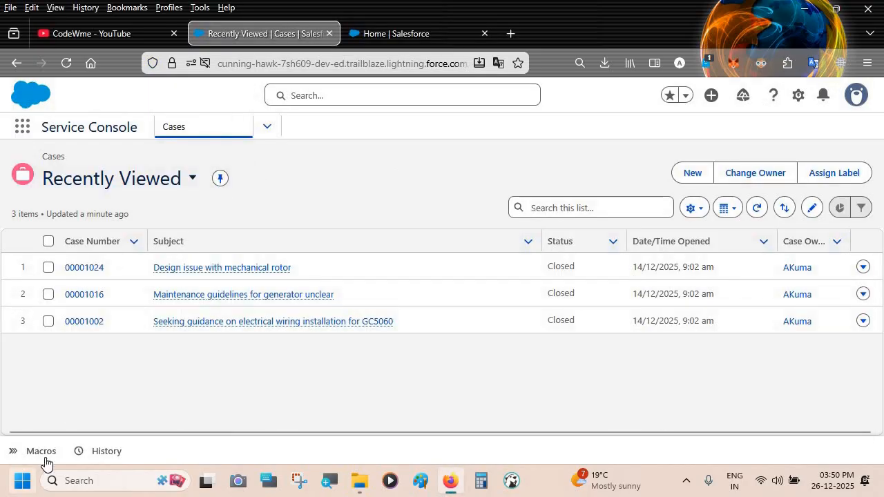
click(42, 452)
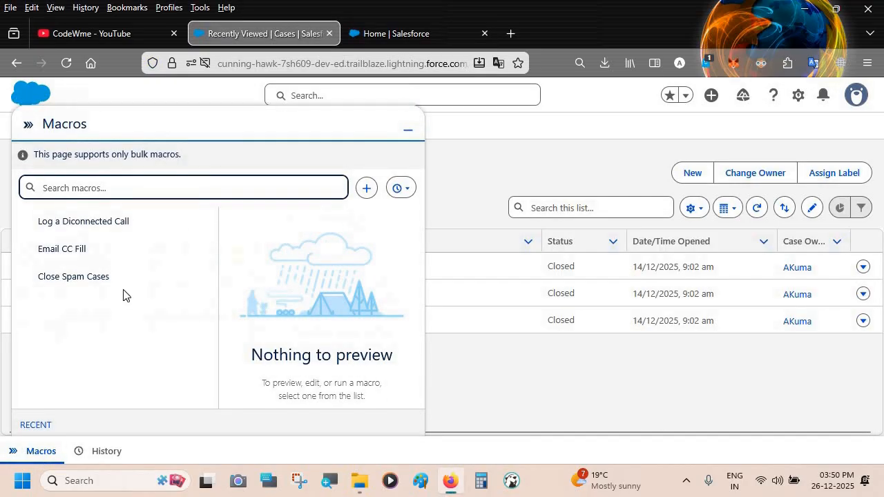
click(405, 43)
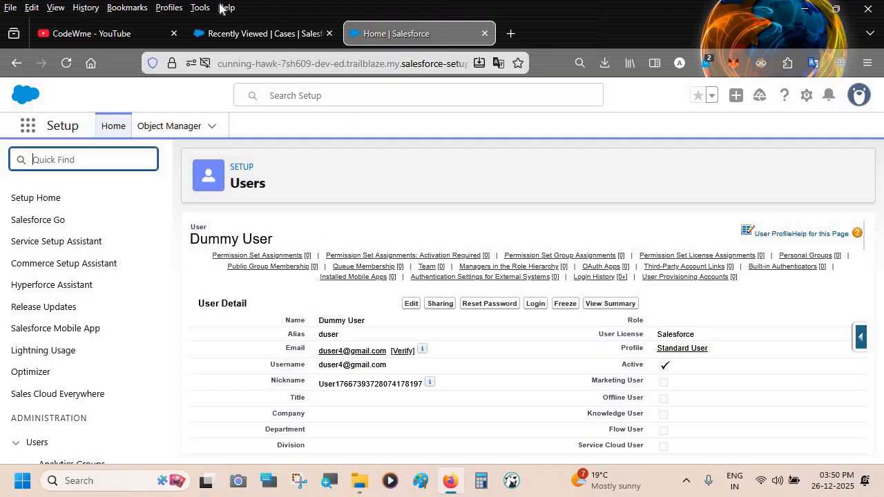
click(108, 30)
mouse_move(514, 245)
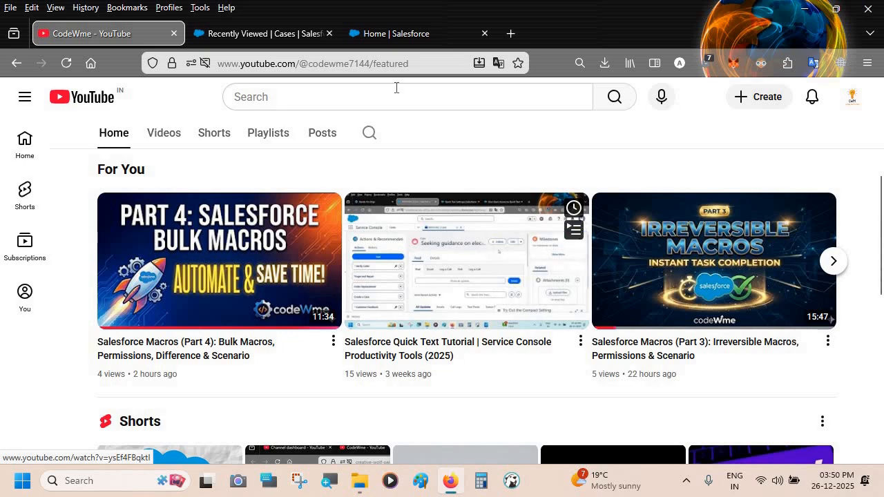
Step: Search Salesforce Setup for "Macr", open Macro Settings, and check the option for sharing and organizing macros in folders
click(416, 39)
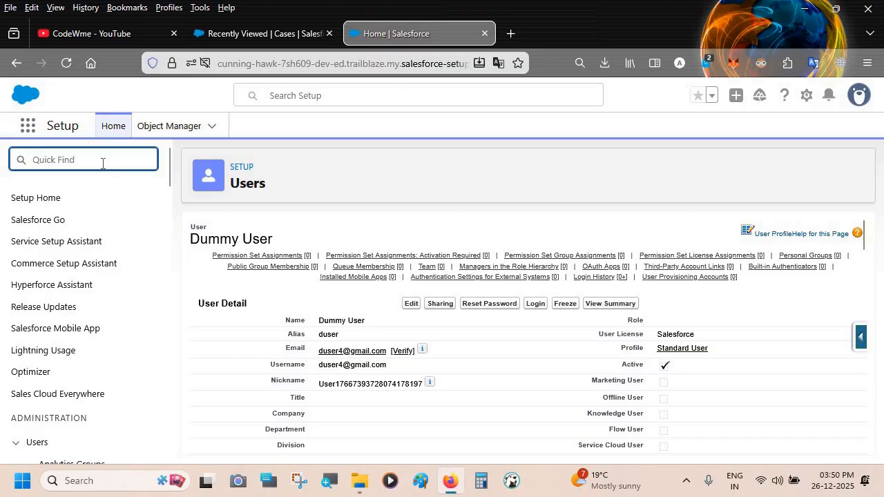
text(Macr)
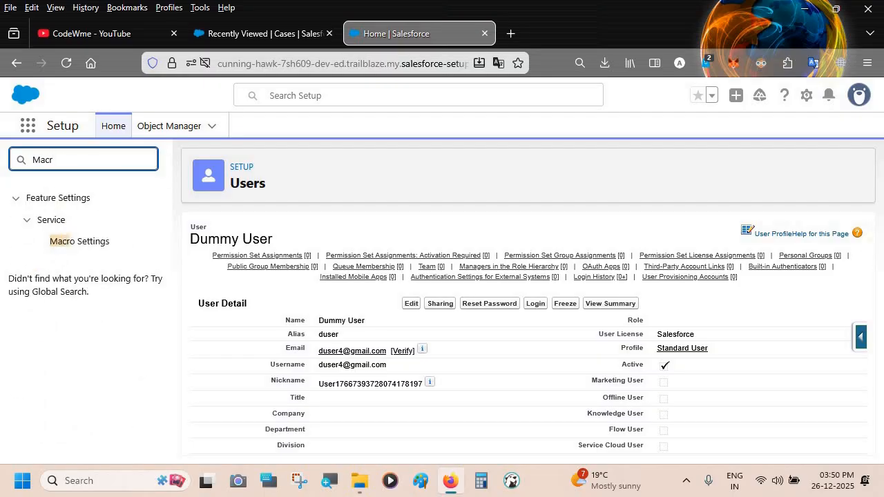
click(85, 250)
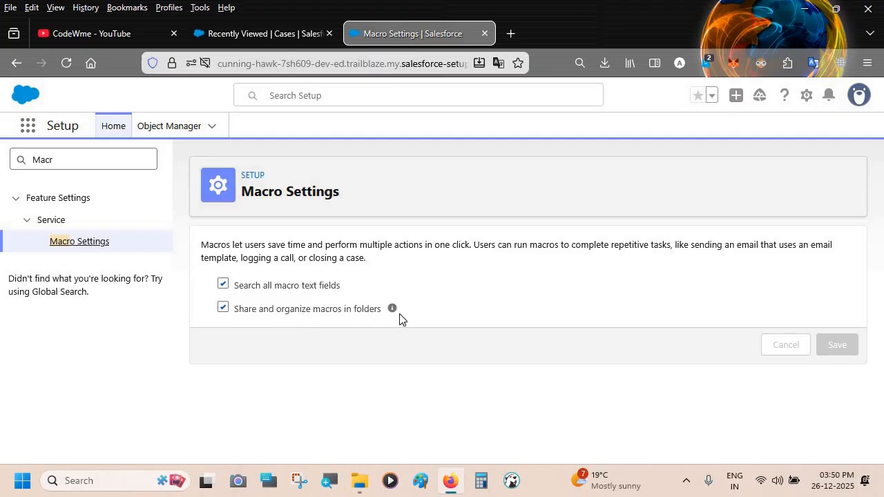
mouse_move(393, 311)
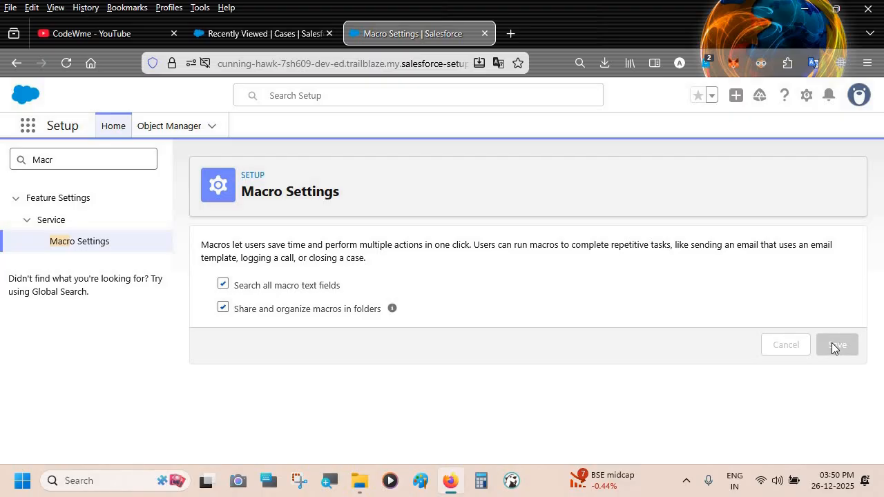
Step: Return to the Service Console case list, minimize the Macros utility, and examine the app's navigation items for Macros without changing them
click(263, 33)
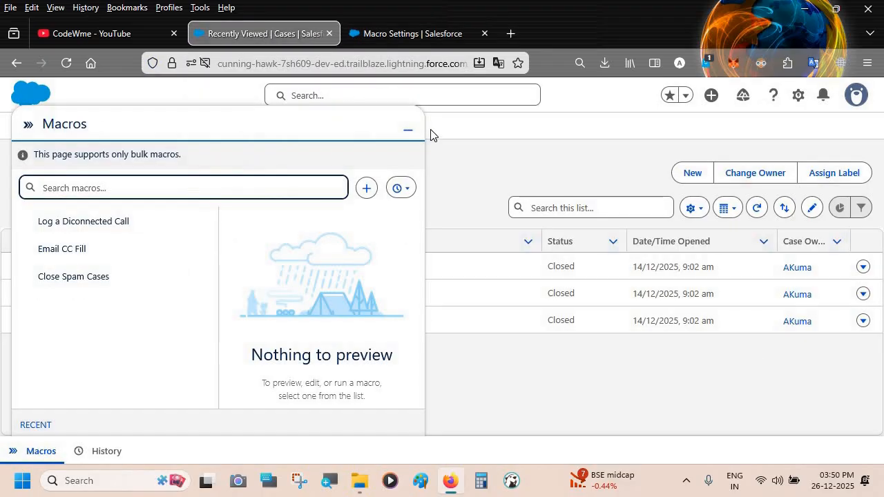
click(407, 136)
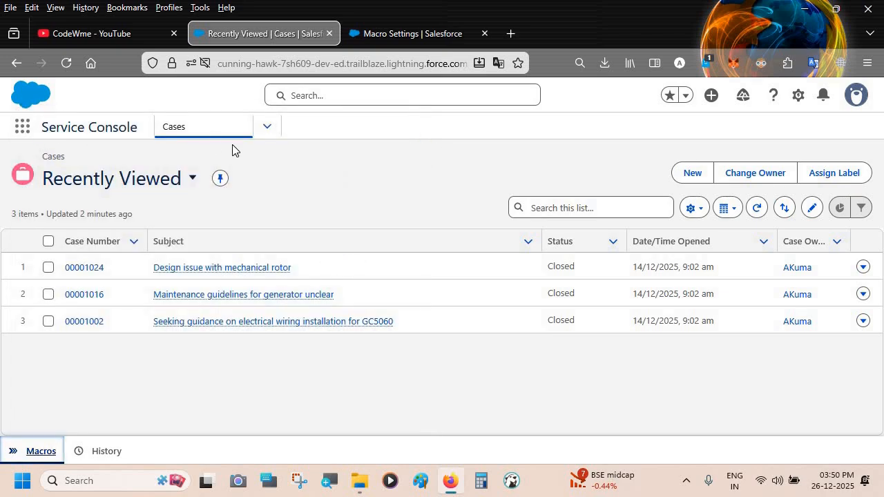
click(265, 130)
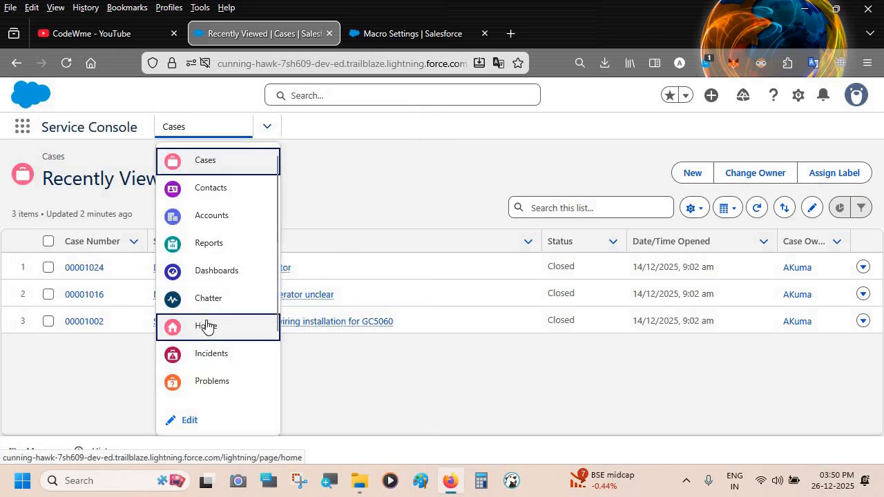
scroll(204, 325, down, 2)
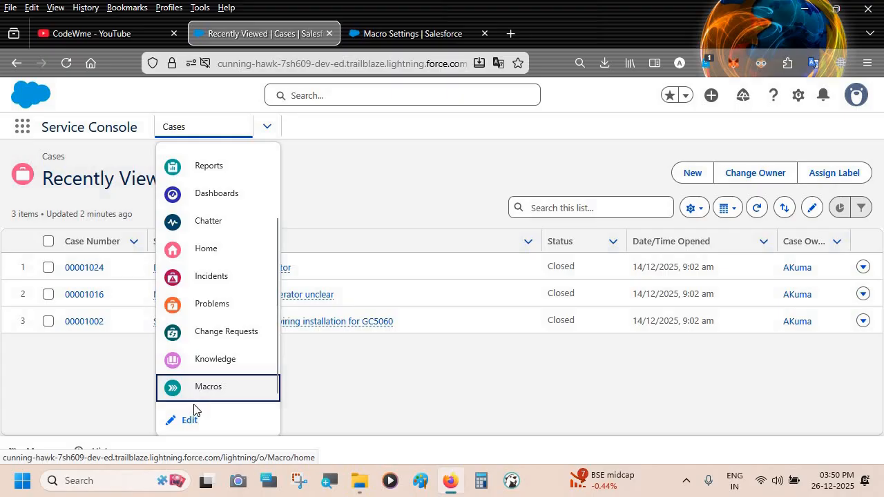
click(185, 418)
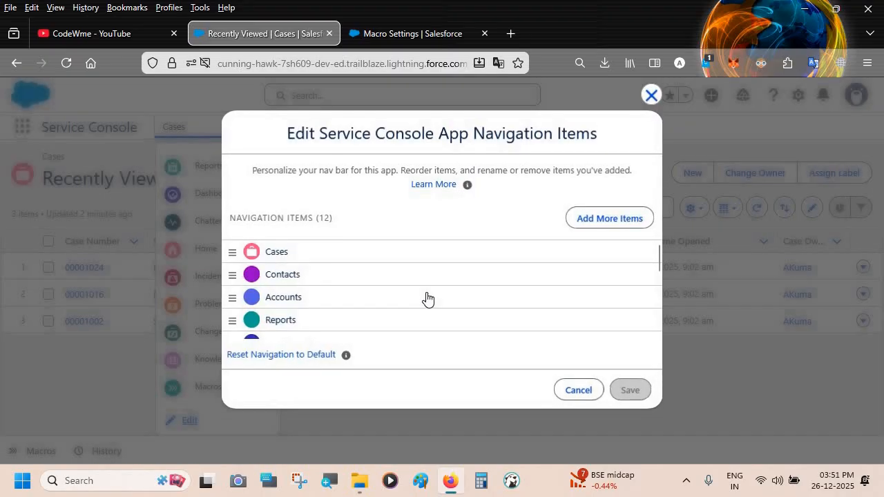
scroll(424, 298, down, 5)
click(610, 217)
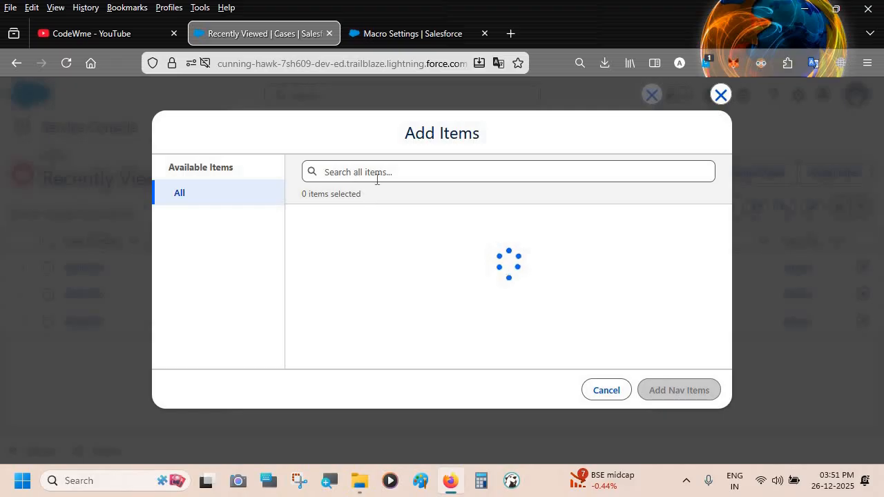
click(602, 390)
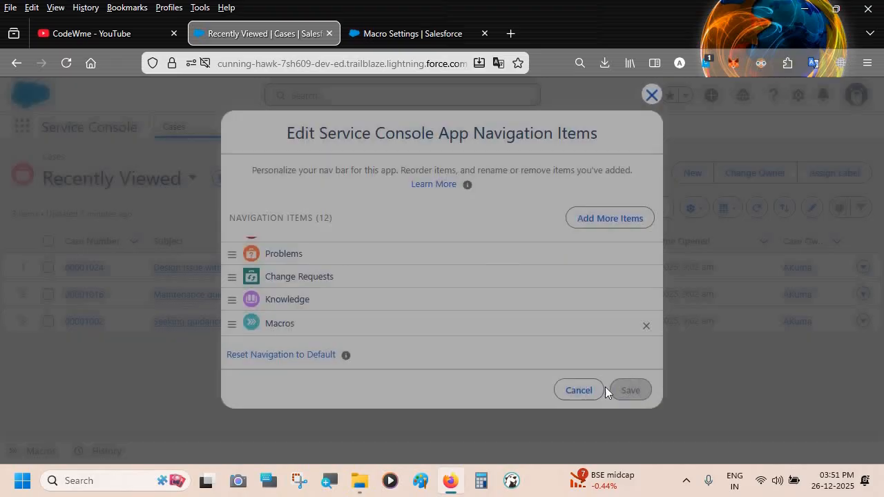
click(582, 391)
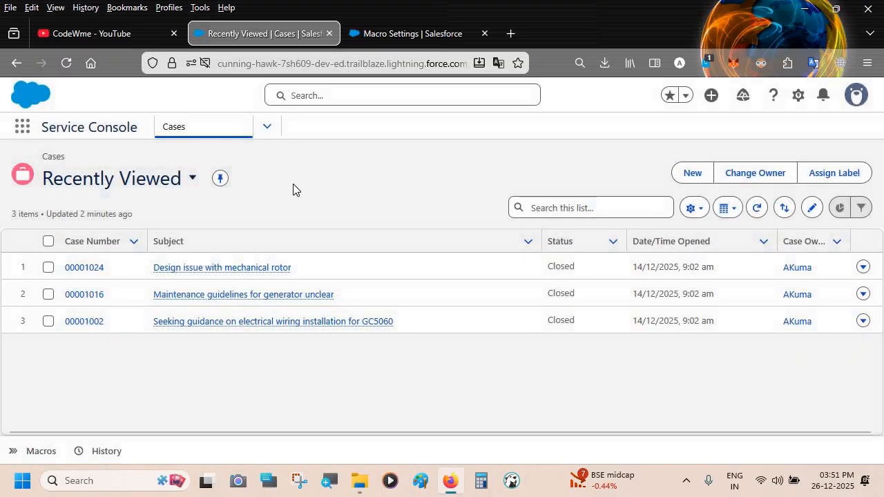
Step: Go to the Macros page through the Service Console navigation
click(268, 128)
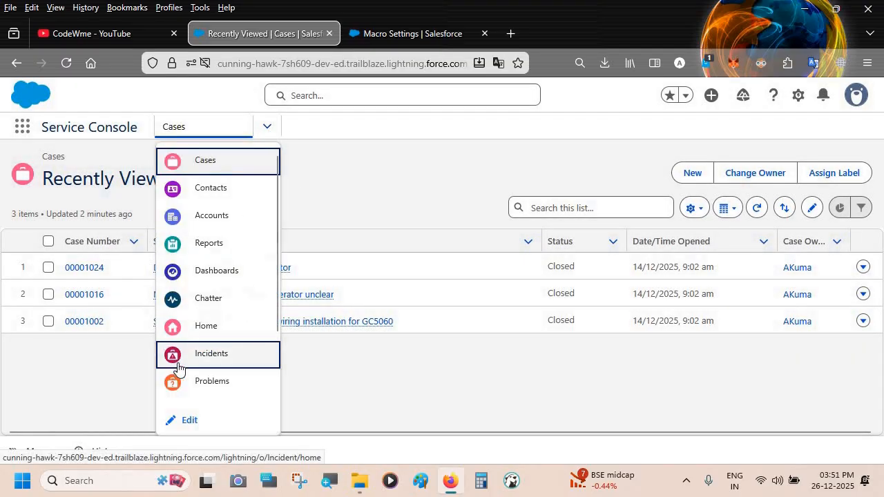
scroll(174, 359, down, 3)
click(200, 386)
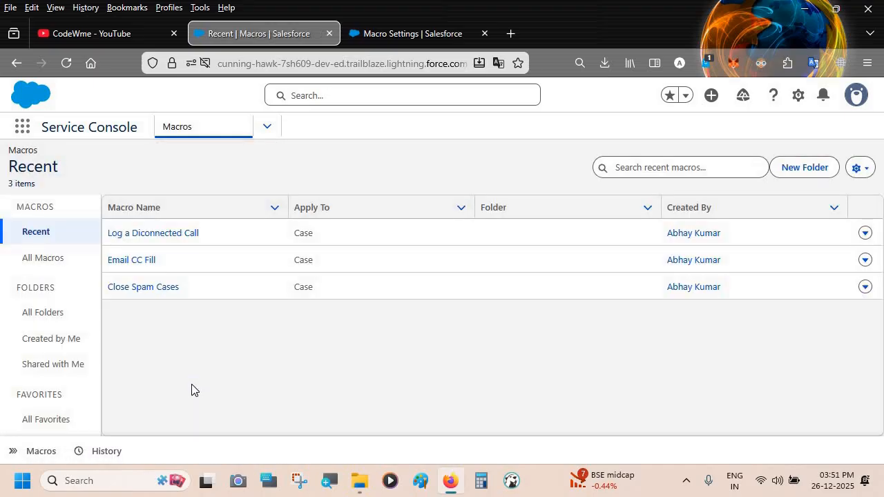
Step: Create a macro folder labelled "Share Macro with Support Users" under All Folders
click(37, 315)
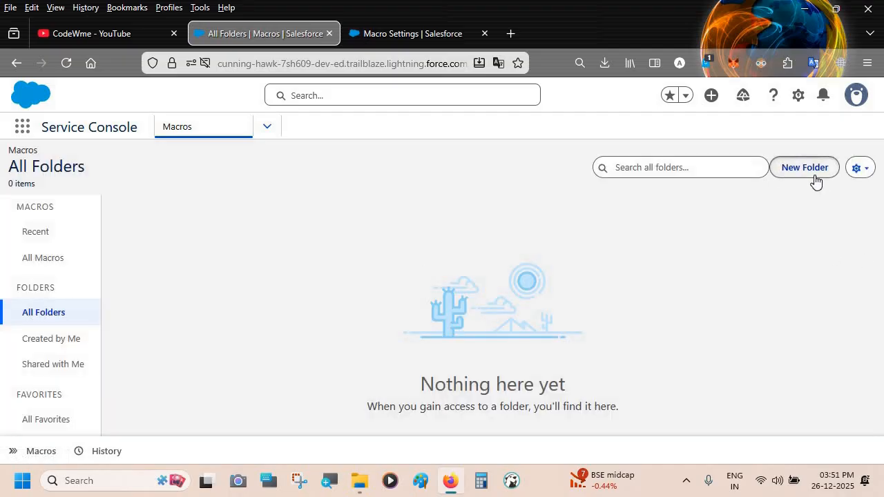
click(811, 168)
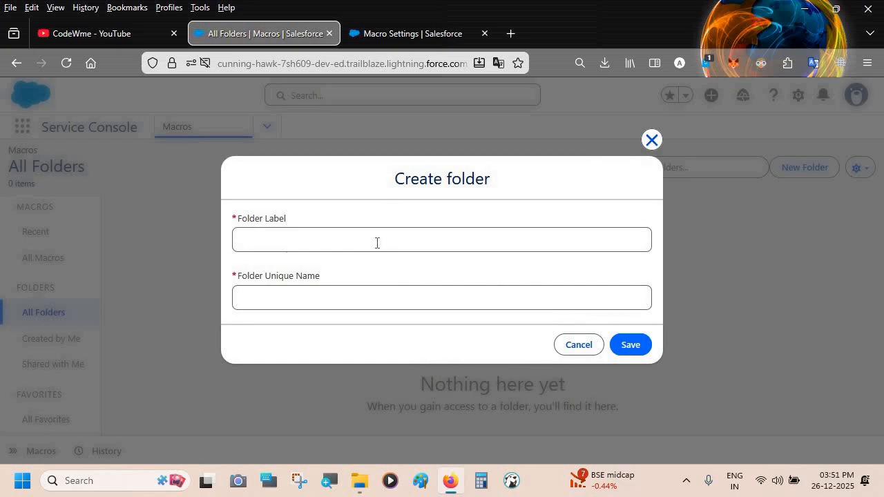
click(376, 242)
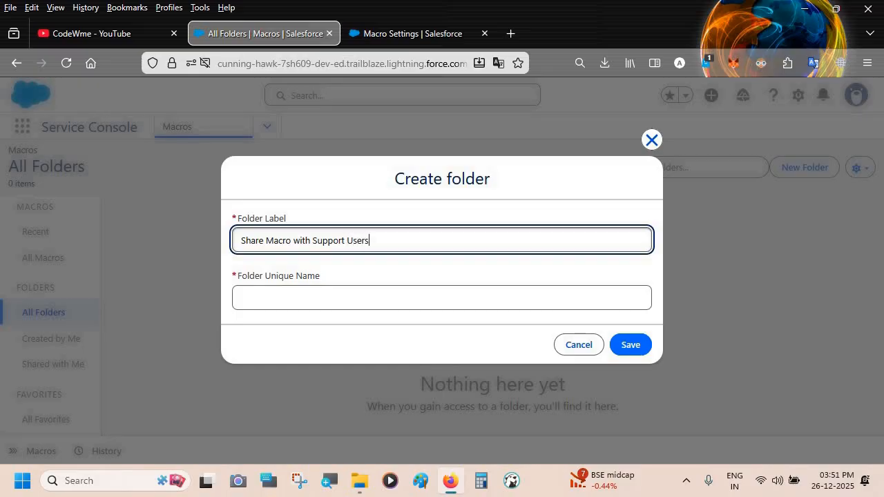
click(510, 271)
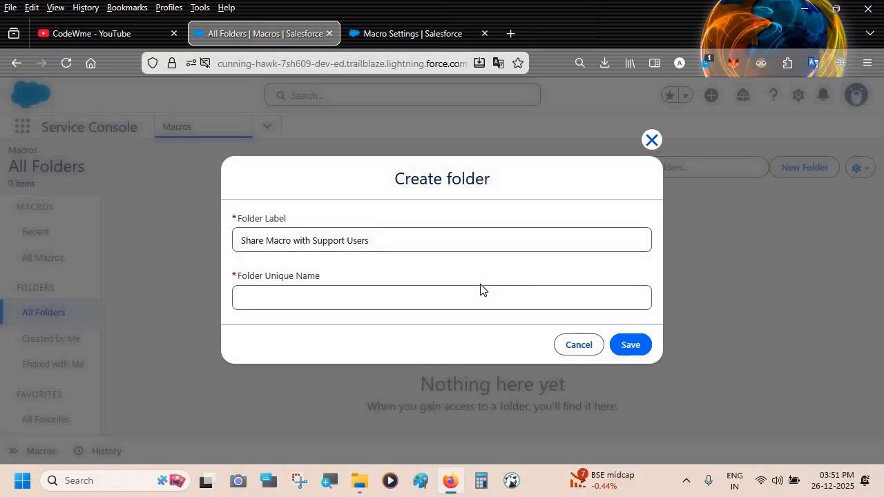
click(519, 308)
click(631, 345)
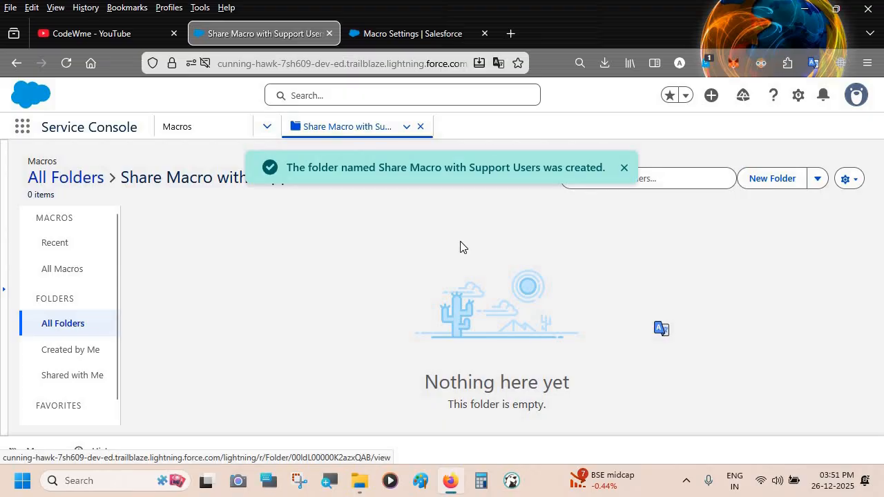
click(623, 168)
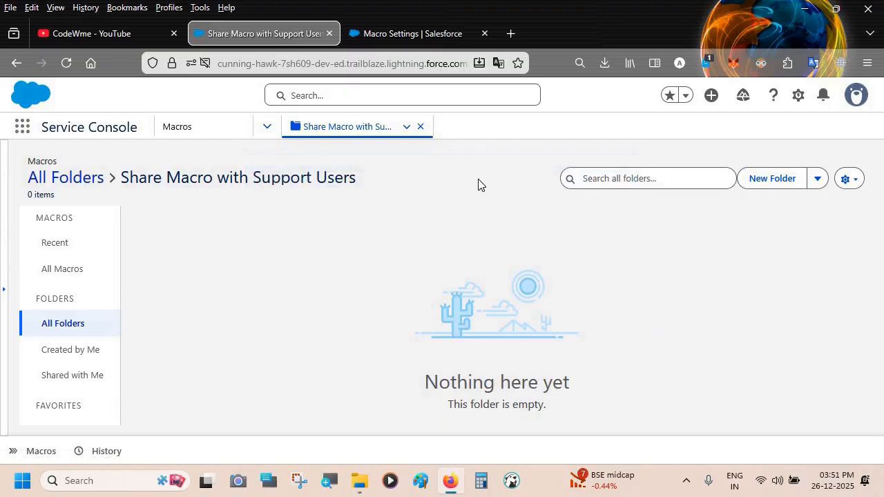
Step: Check the macro folders created by me and open the Close Spam Cases macro from All Macros
click(61, 346)
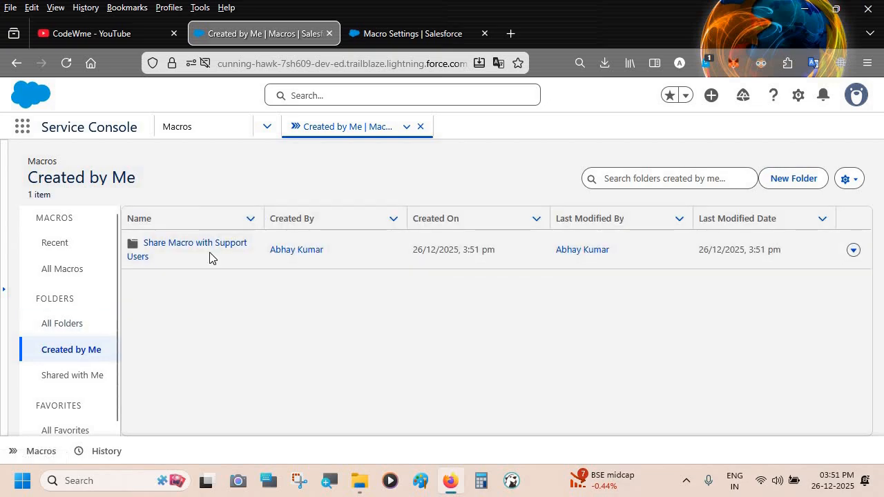
click(48, 277)
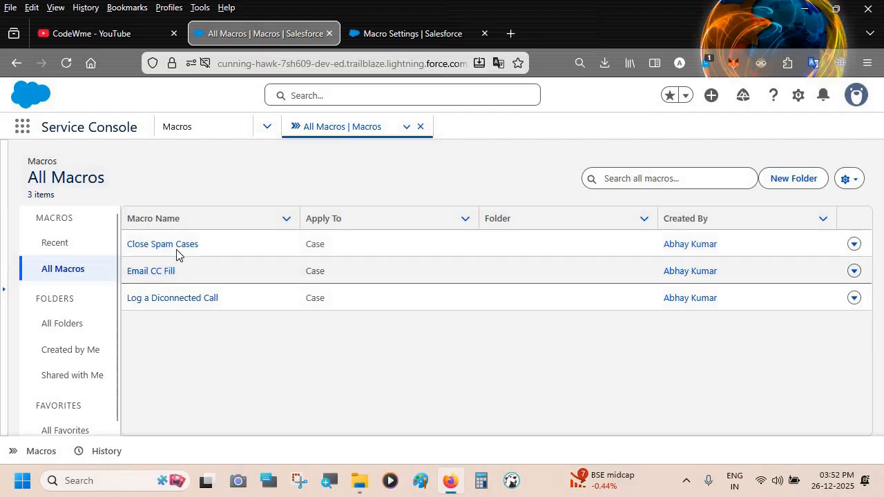
click(174, 246)
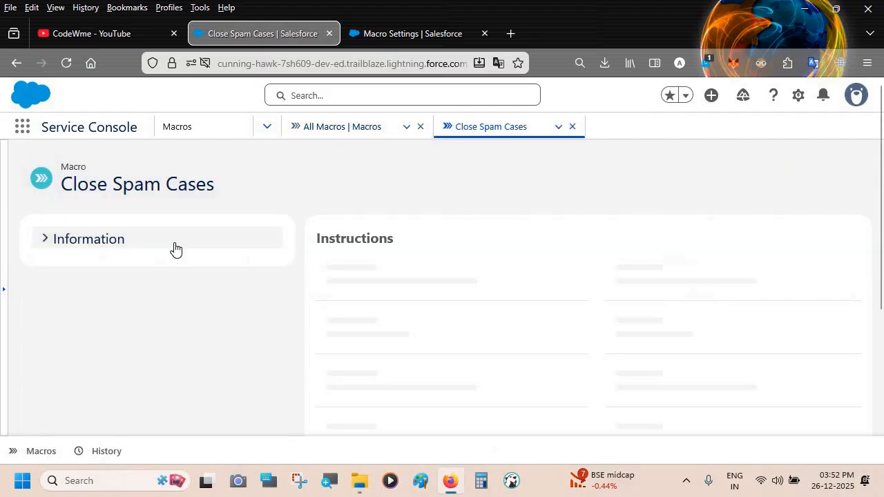
Step: Expand the Close Spam Cases macro's Information section and examine its fields, instructions and available record actions for a folder option
click(96, 235)
scroll(125, 318, down, 4)
scroll(205, 241, up, 3)
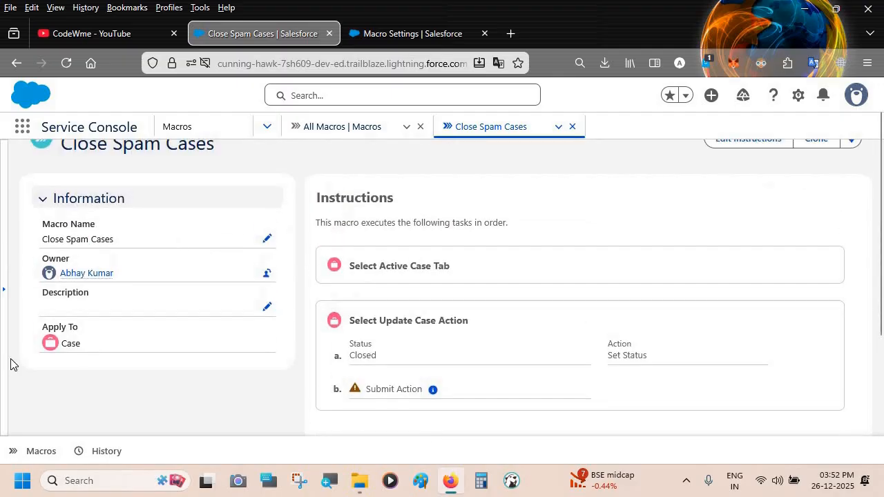
scroll(249, 249, up, 1)
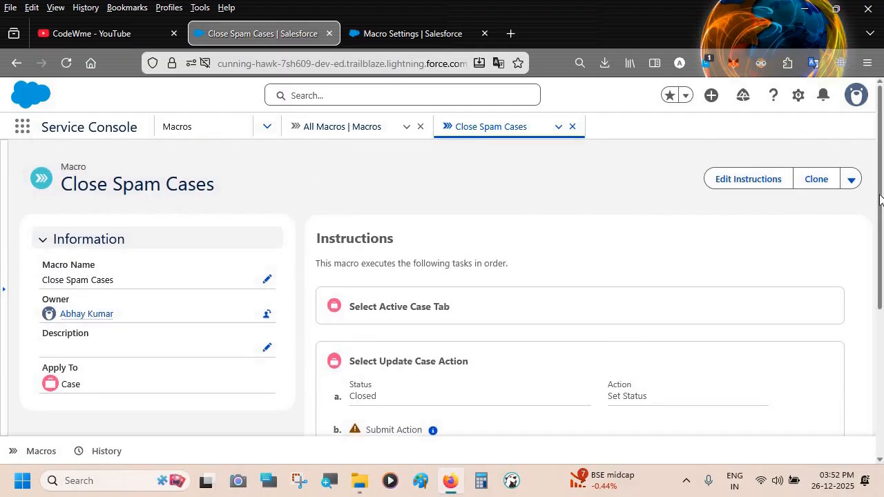
click(852, 179)
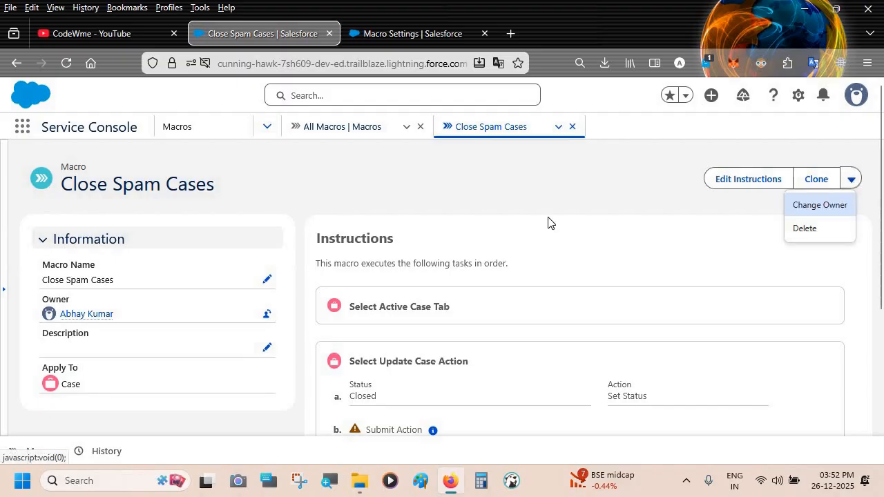
click(487, 198)
scroll(356, 266, down, 2)
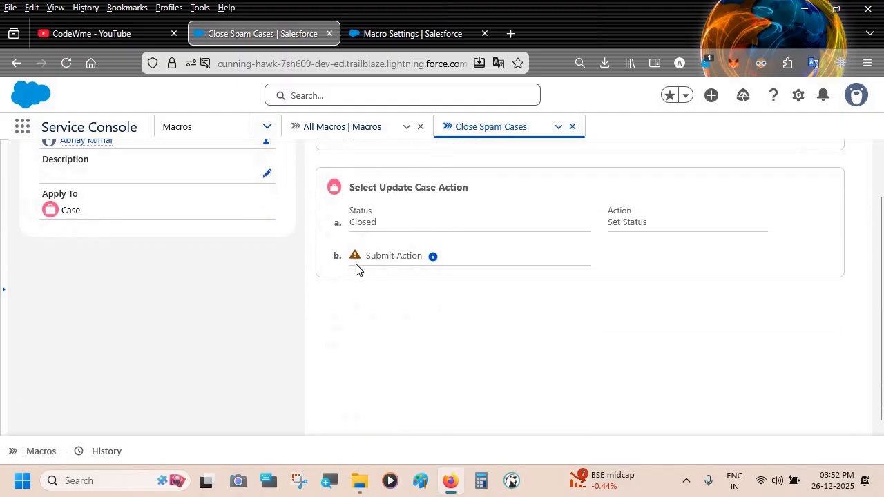
scroll(276, 261, up, 2)
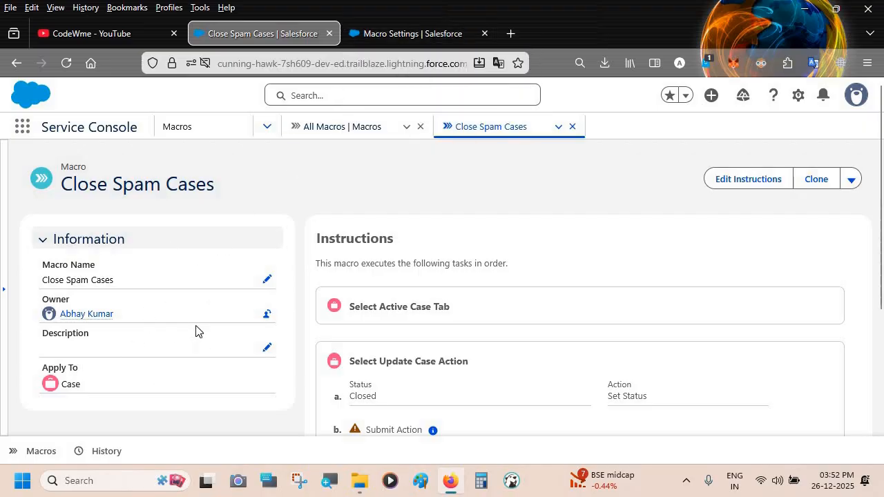
Step: Switch to Setup, find the Macro object in Object Manager and open its Macro Layout page layout for editing
click(405, 42)
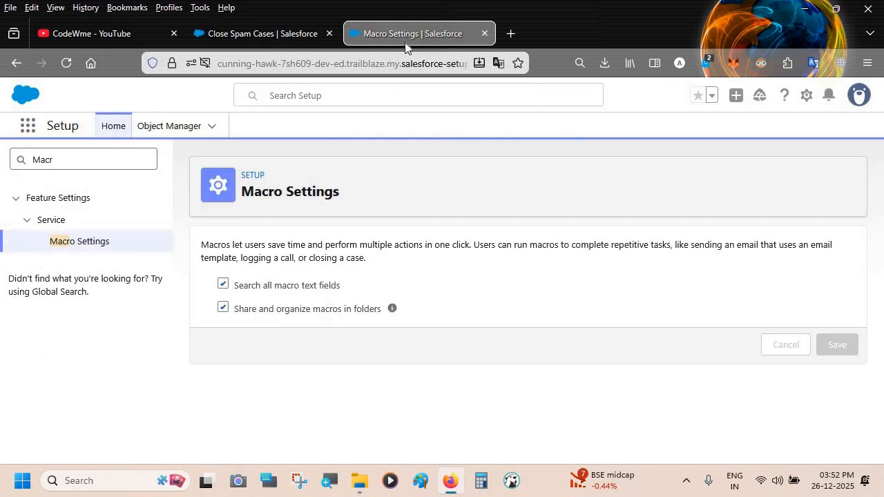
click(164, 127)
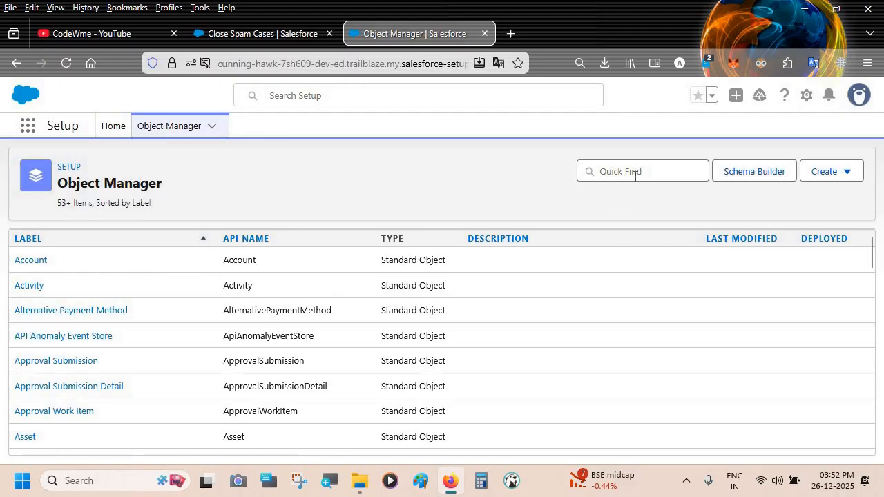
click(634, 176)
text(Macro)
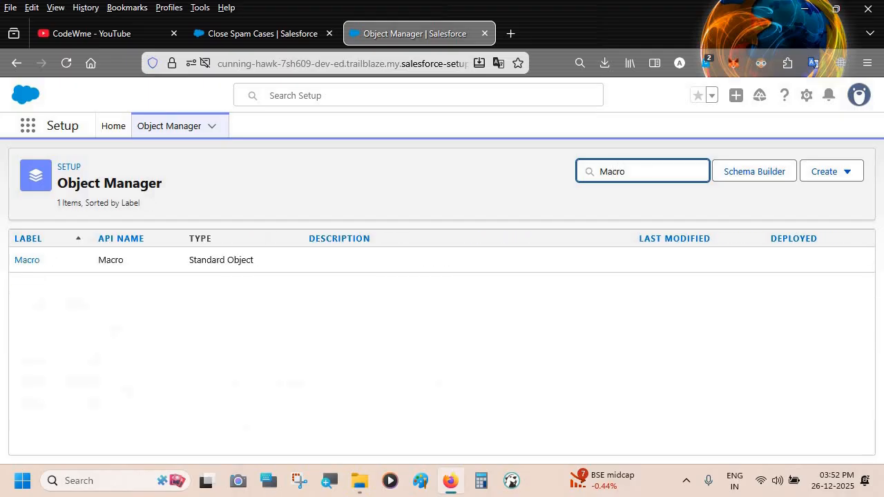
click(29, 263)
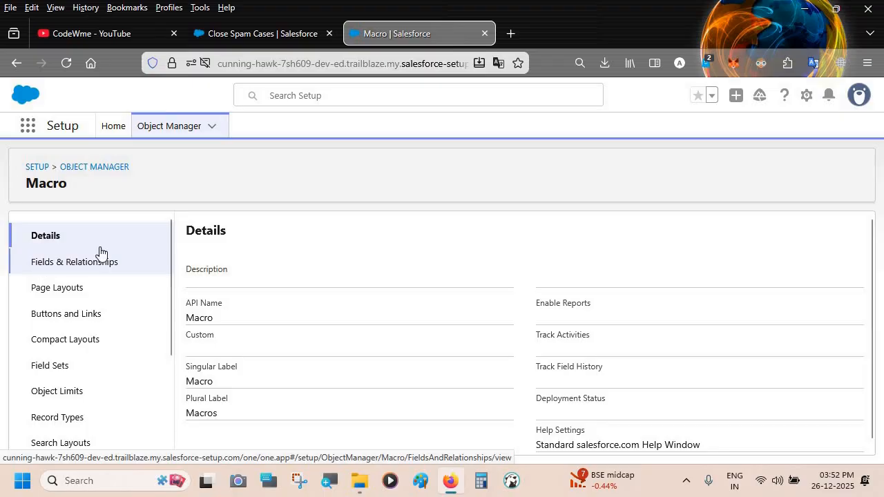
click(58, 289)
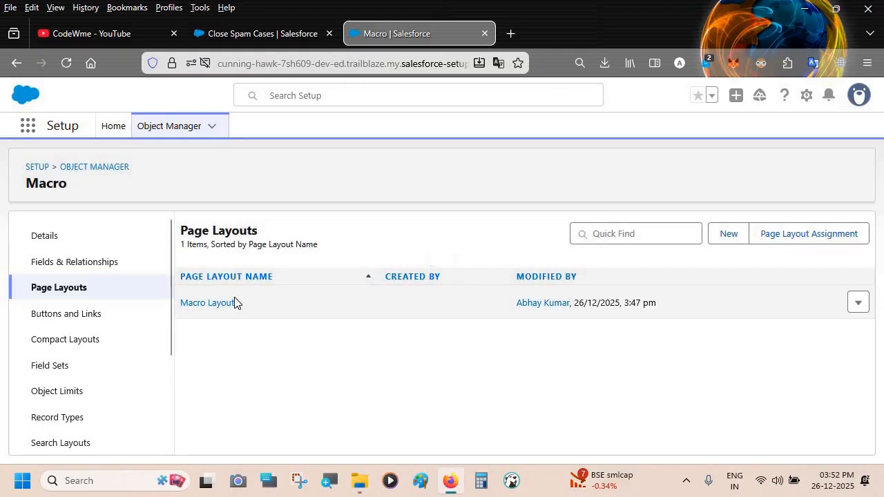
click(207, 303)
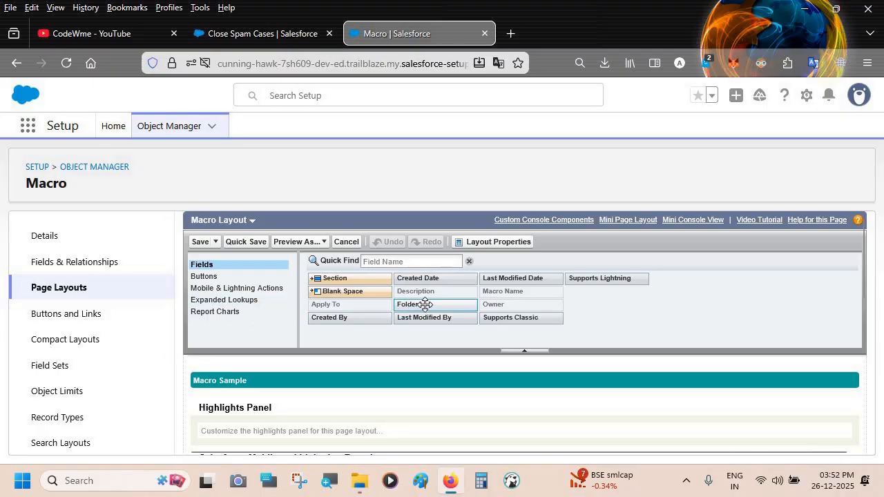
Step: Add the Folder field below Apply To in the layout's Information section and save the Macro Layout
scroll(377, 405, down, 5)
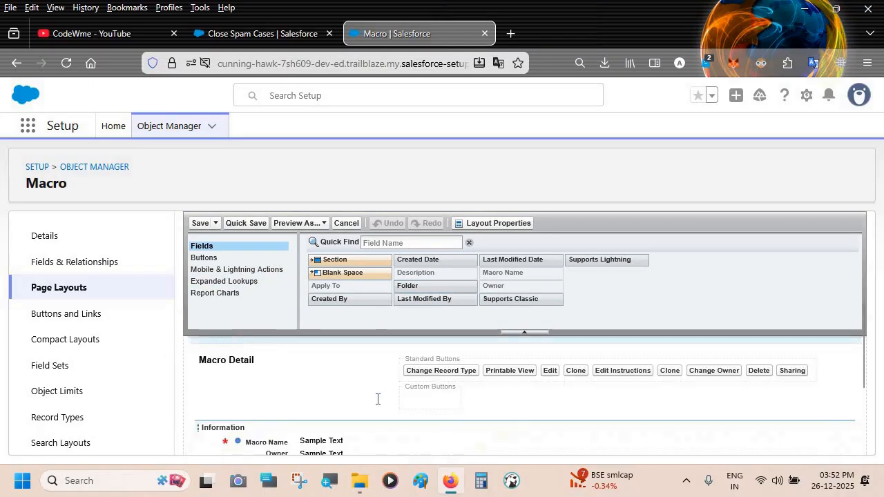
scroll(377, 403, up, 2)
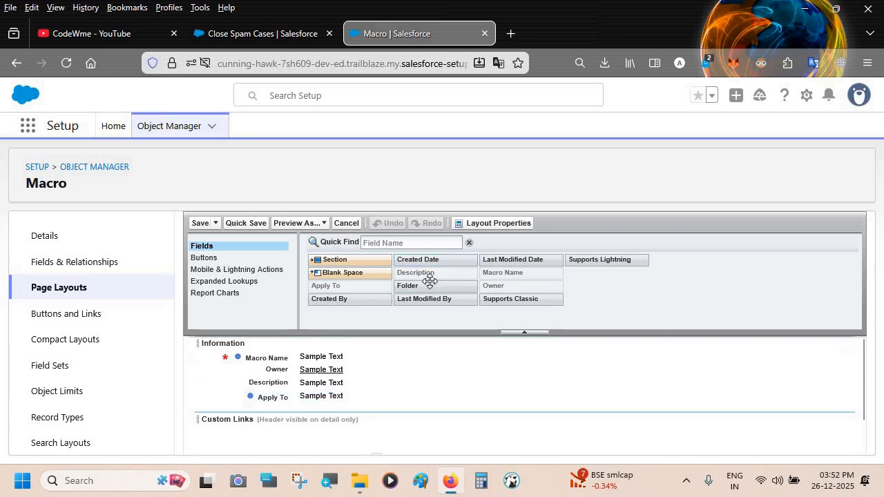
drag(423, 283, 290, 402)
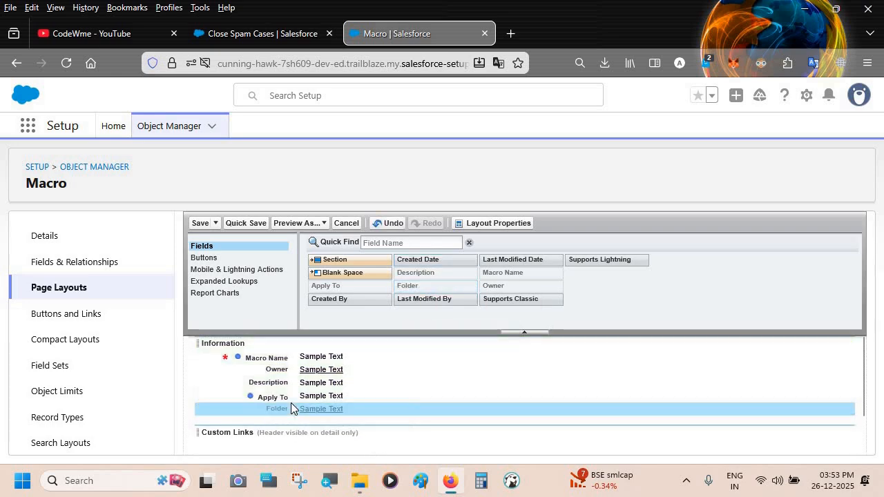
click(203, 224)
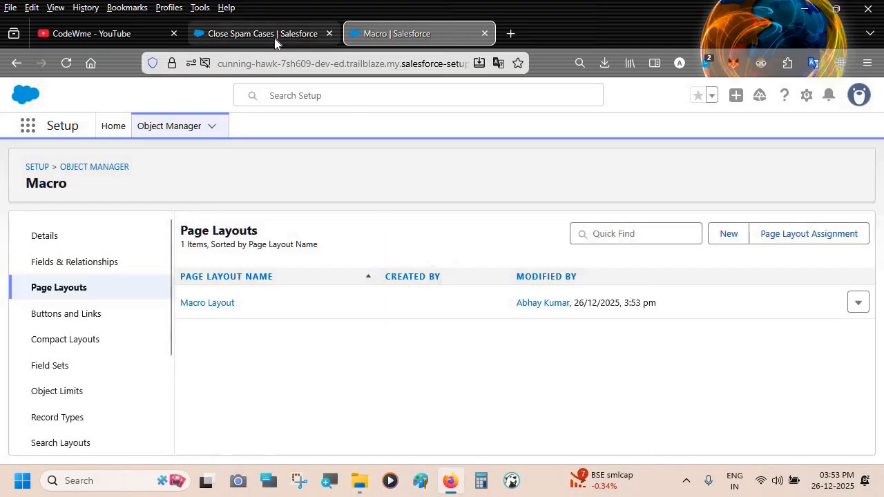
Step: Reload the Close Spam Cases macro record, set its Folder to "Share Macro with Support Users" and save it
click(274, 38)
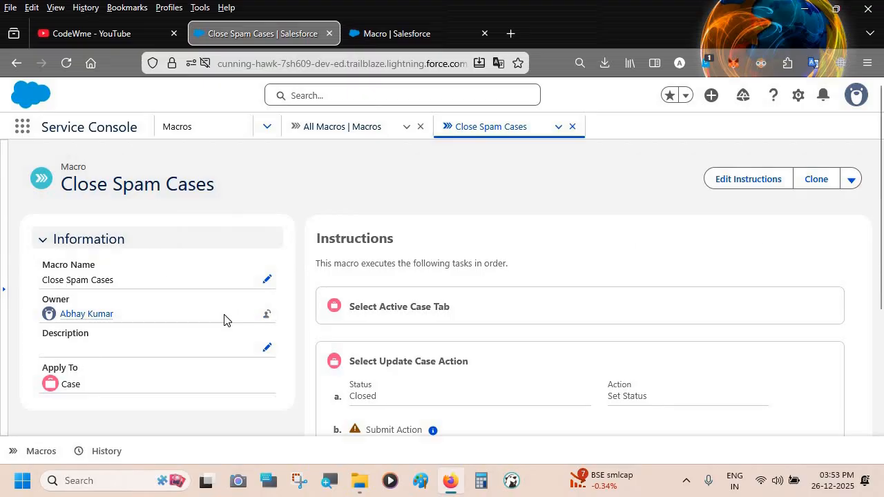
key(F5)
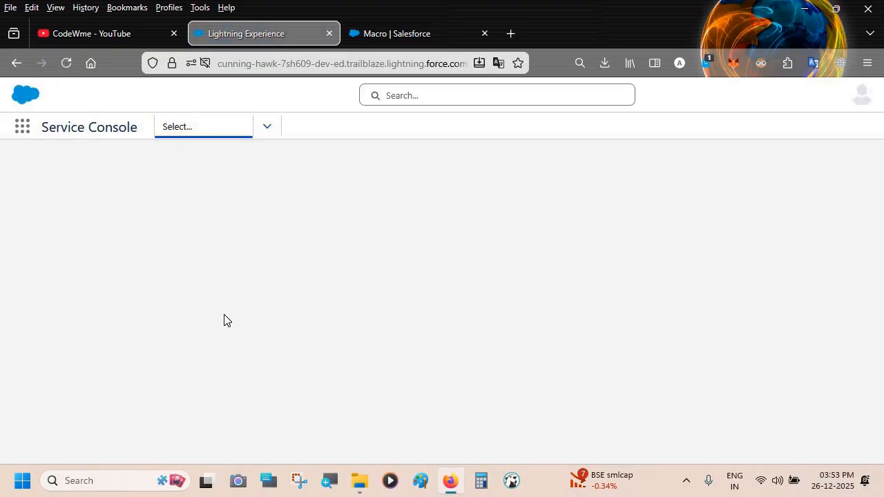
scroll(224, 319, down, 1)
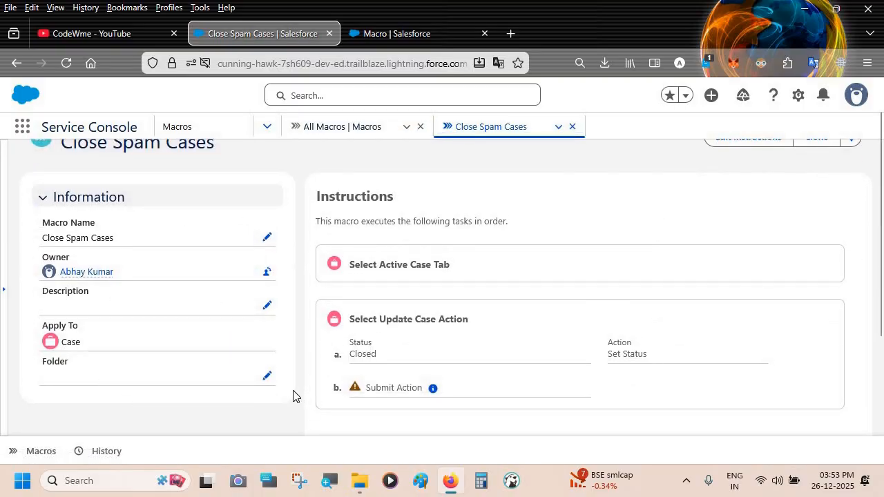
click(267, 377)
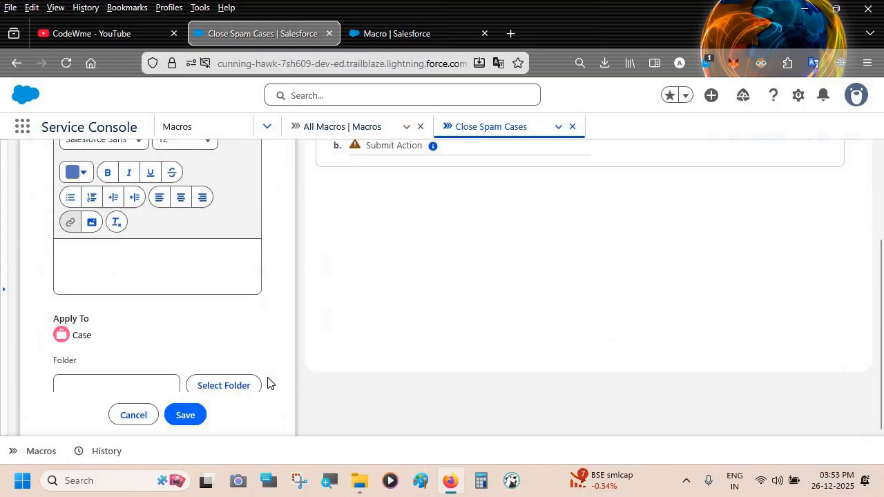
scroll(238, 363, down, 1)
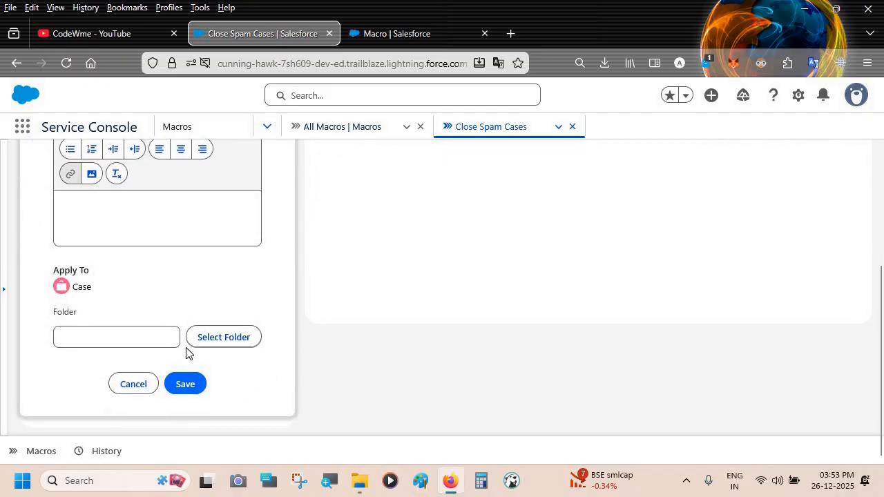
click(211, 347)
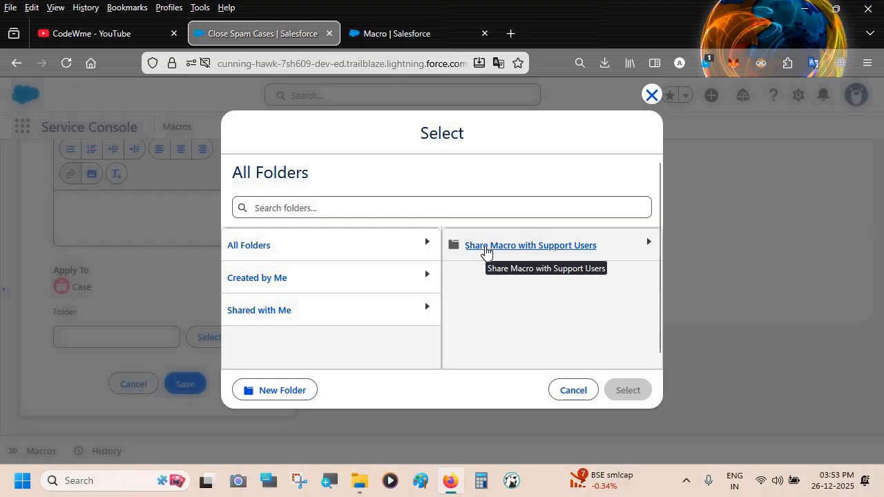
click(485, 249)
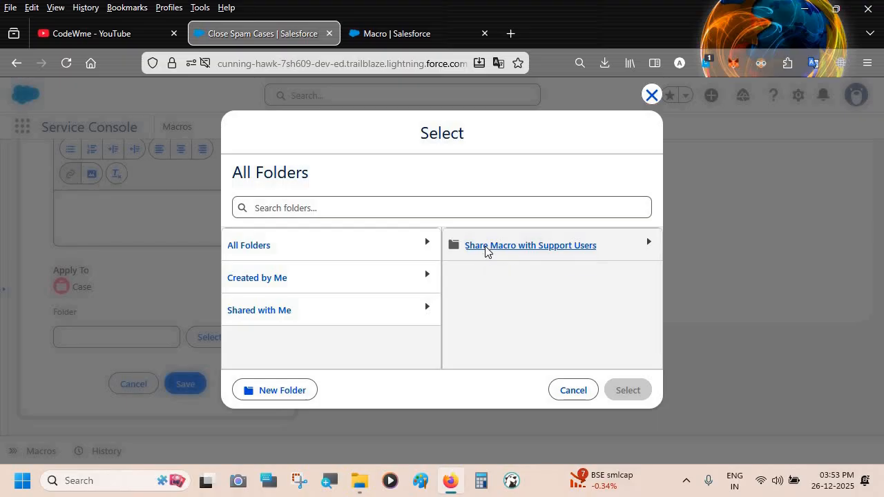
click(619, 389)
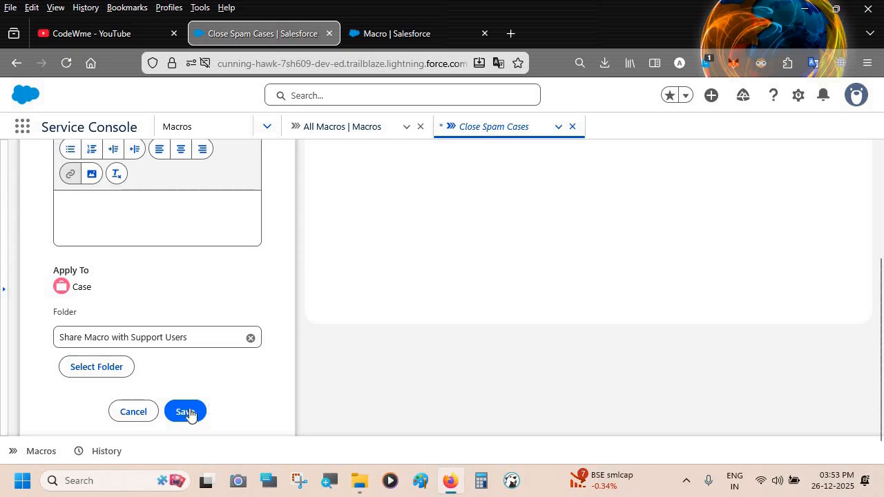
click(184, 411)
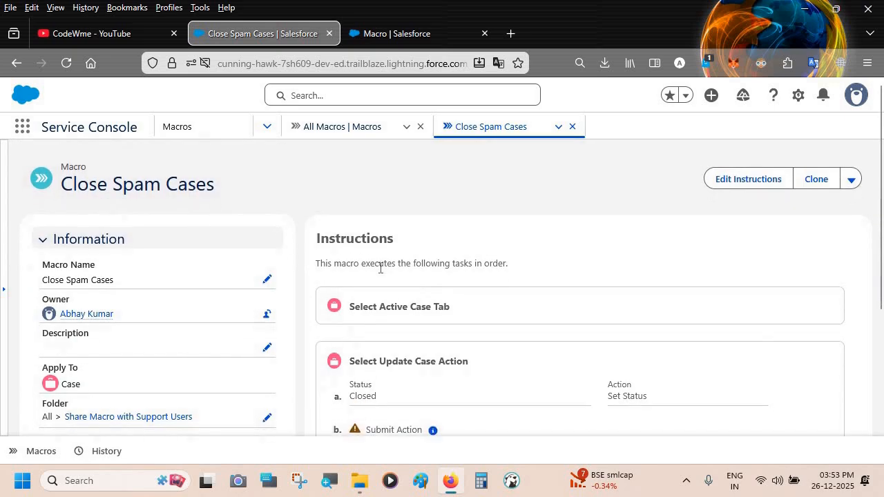
Step: Open the Email CC Fill macro from All Macros, set its Folder to "Share Macro with Support Users" and save it
click(374, 130)
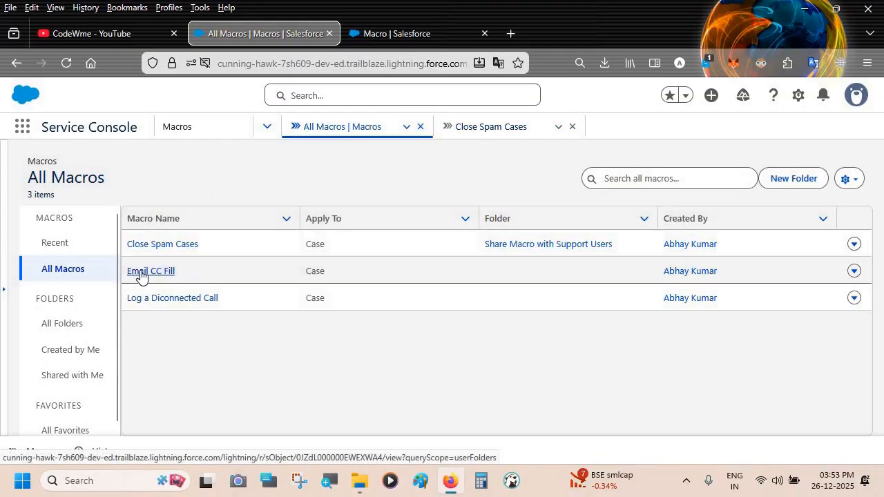
click(141, 274)
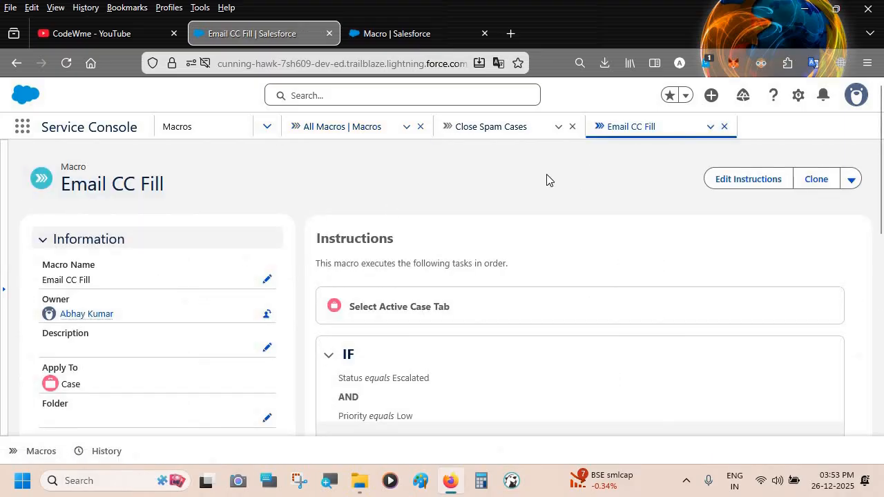
scroll(257, 343, down, 3)
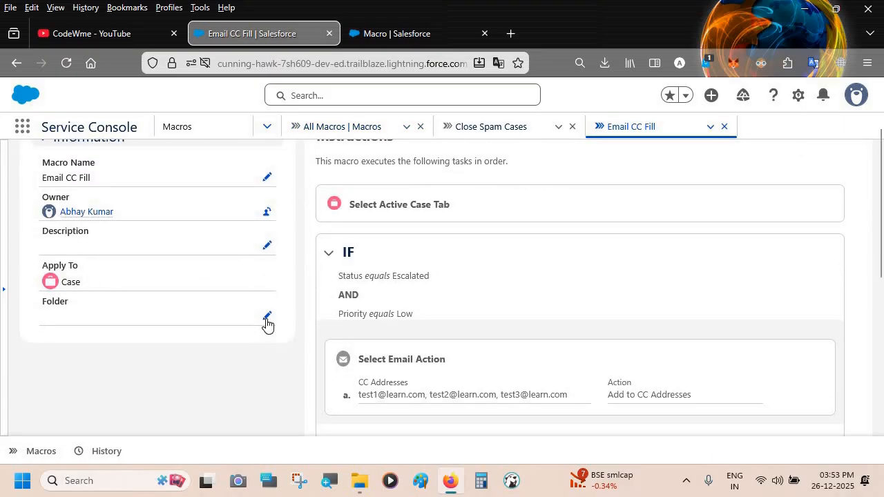
click(267, 319)
click(219, 323)
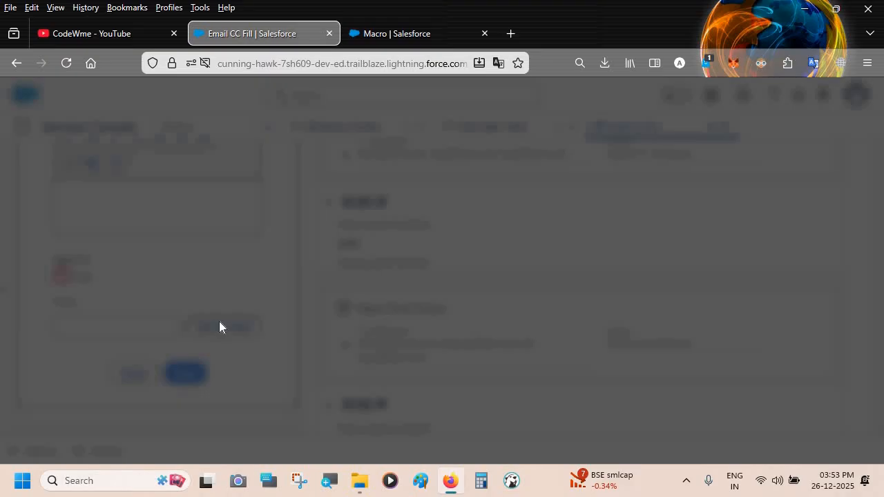
click(503, 251)
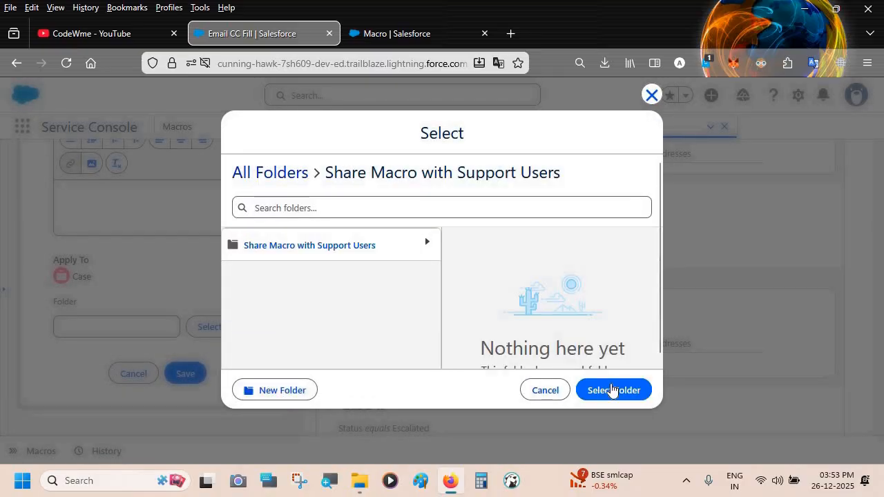
click(610, 390)
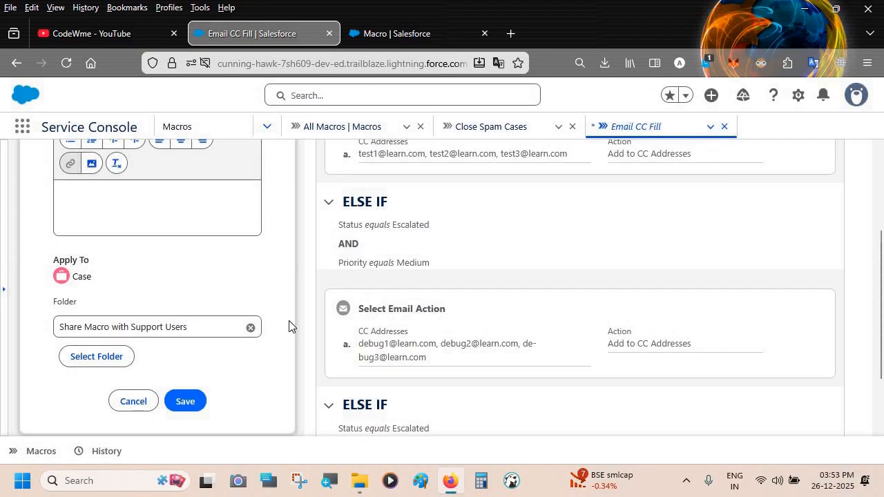
click(190, 401)
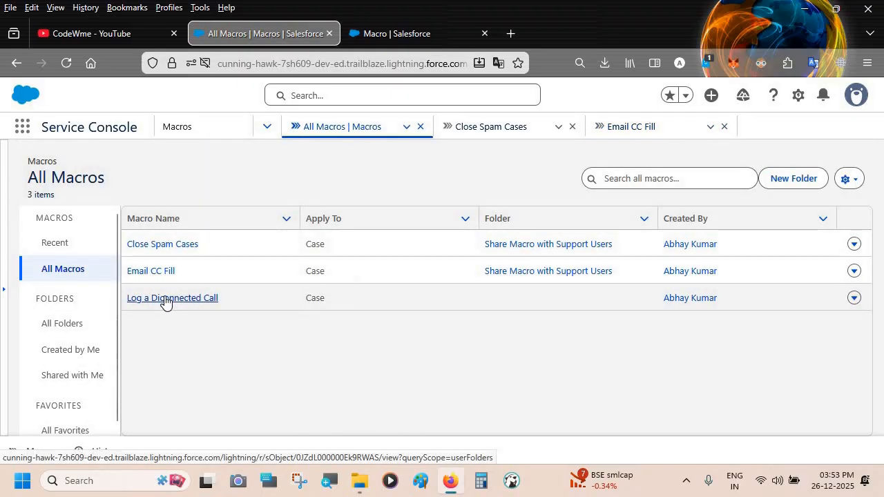
Step: Open the Log a Diconnected Call macro, set its Folder to "Share Macro with Support Users" and save it
click(156, 301)
scroll(252, 304, down, 3)
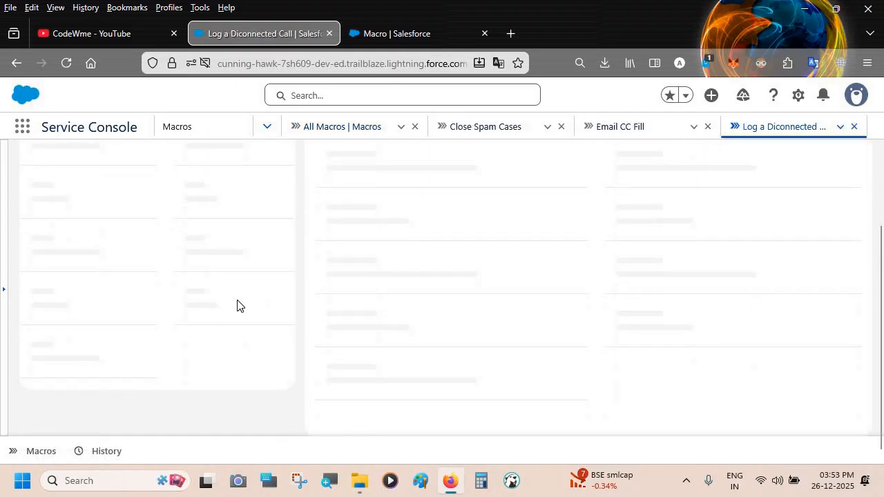
scroll(239, 305, up, 2)
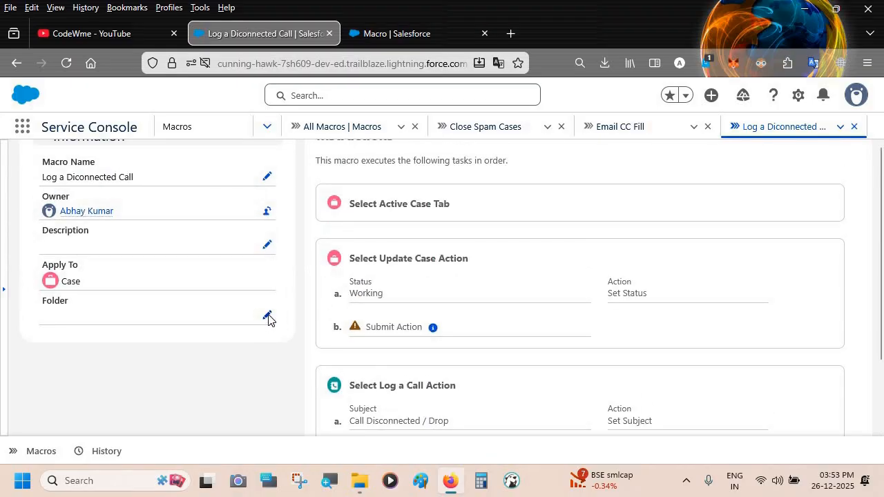
click(267, 316)
click(209, 335)
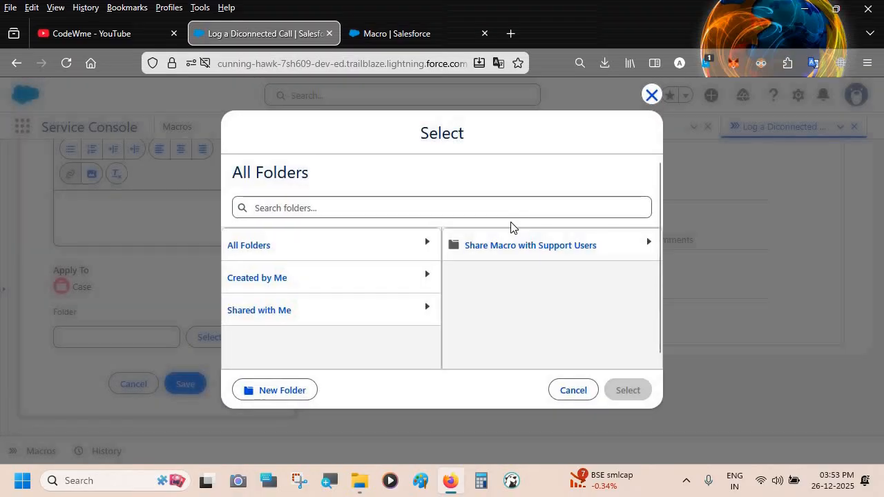
click(503, 244)
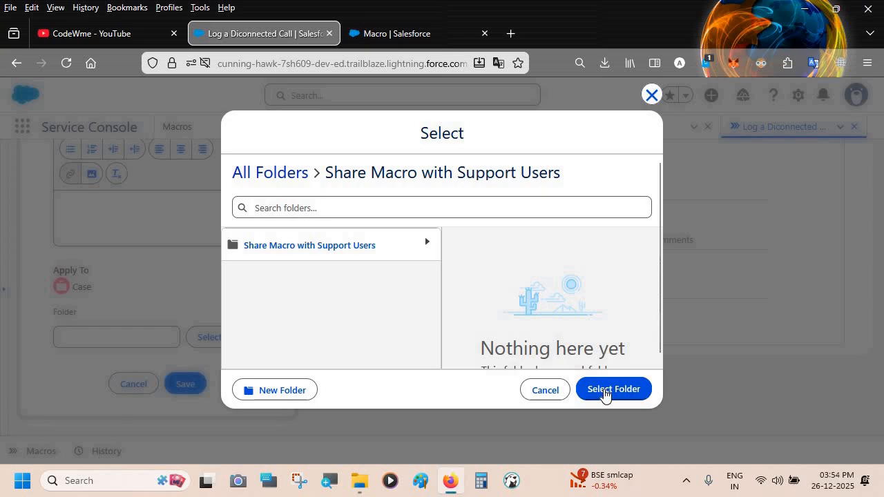
click(603, 390)
click(178, 411)
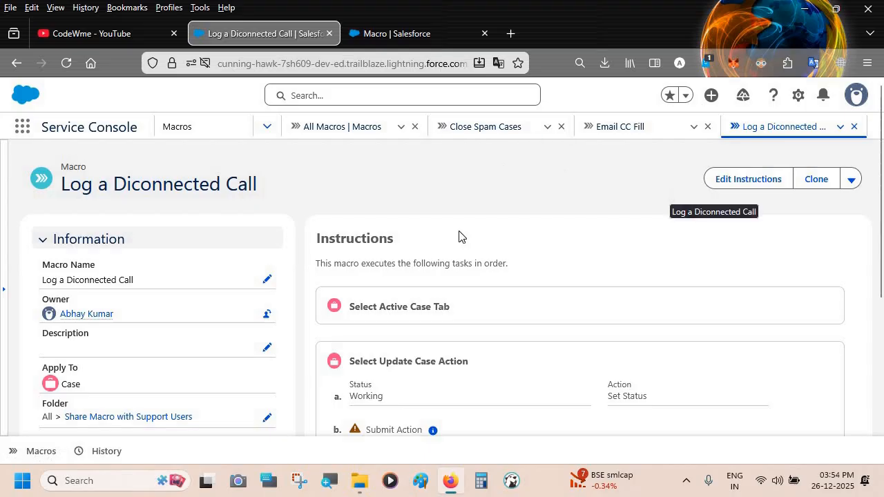
scroll(189, 317, down, 3)
scroll(188, 318, up, 3)
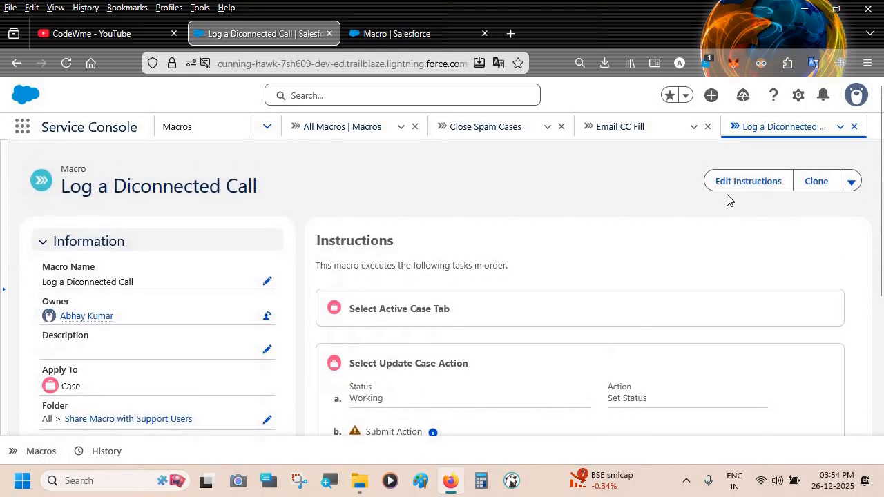
Step: Close the Log a Diconnected Call, Email CC Fill and Close Spam Cases records, leaving the All Macros list open
click(855, 127)
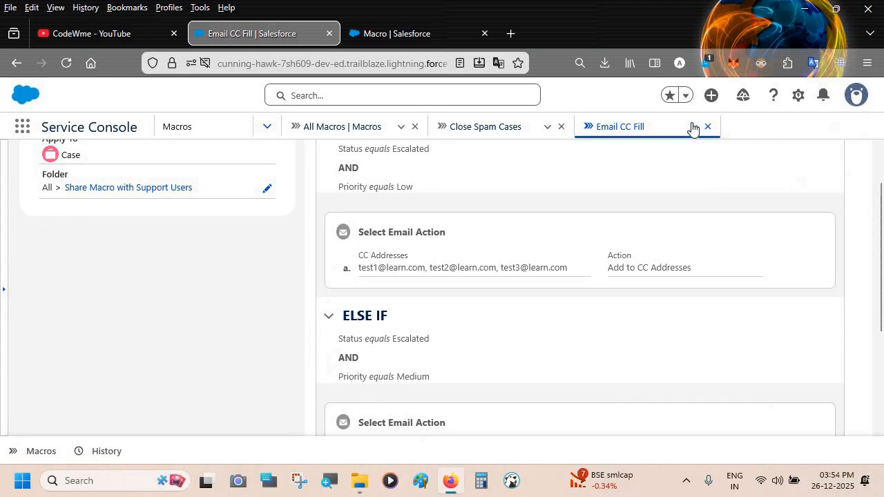
click(724, 127)
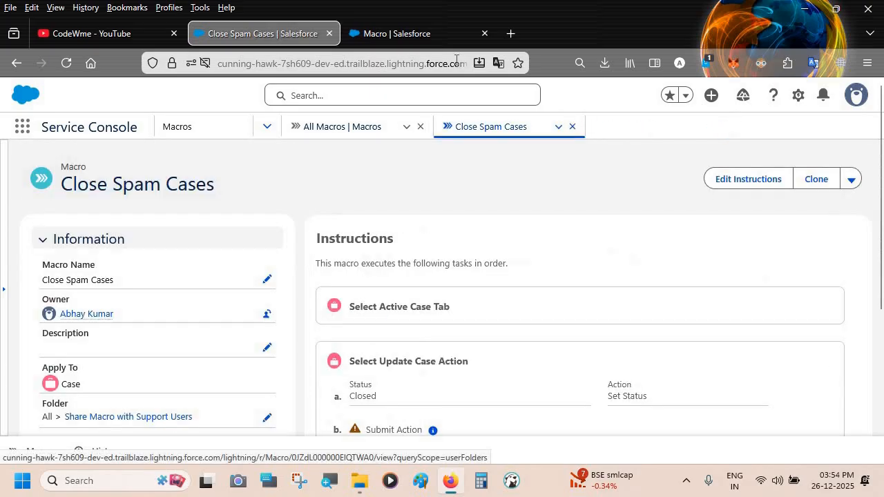
click(571, 127)
Step: Switch to Setup and open the dummy user's detail record from the setup search
click(401, 42)
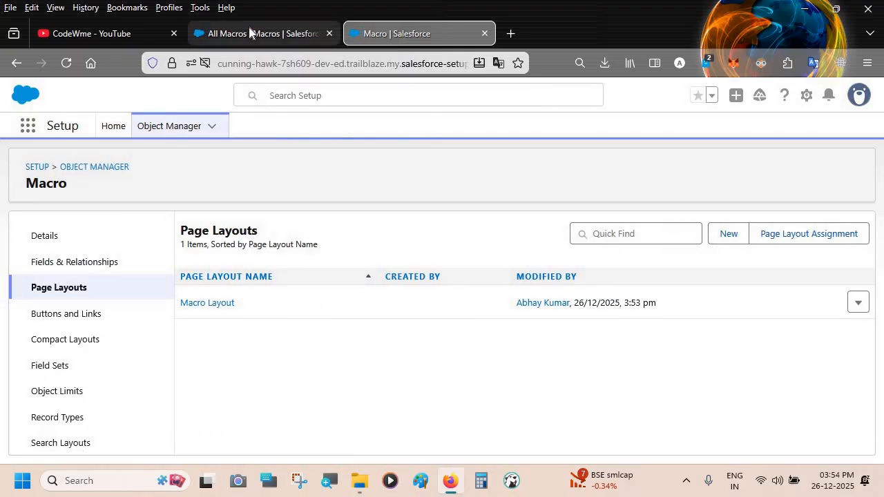
click(338, 39)
click(355, 38)
click(282, 95)
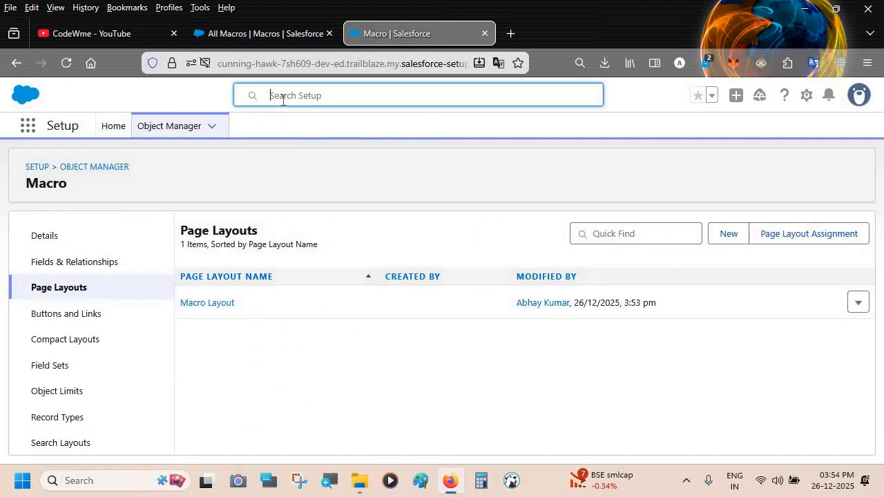
click(280, 178)
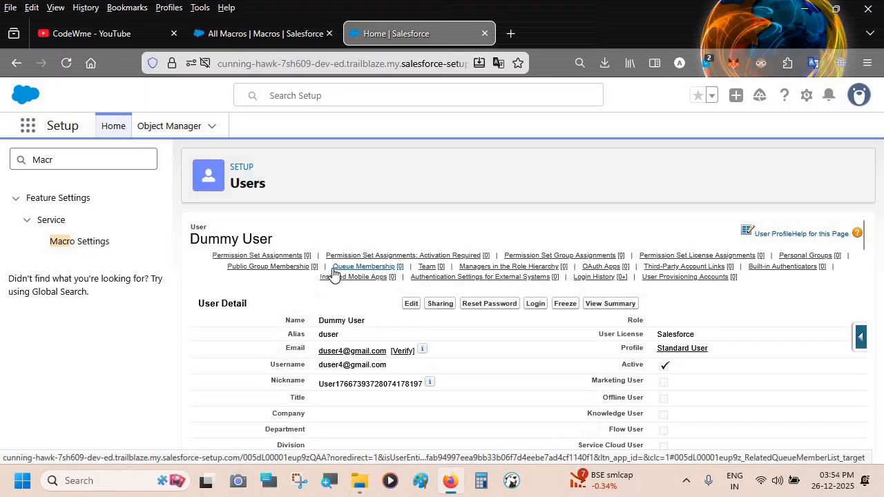
Step: Return to the Service Console, list all macro folders and open sharing for the "Share Macro with Support Users" folder
click(273, 34)
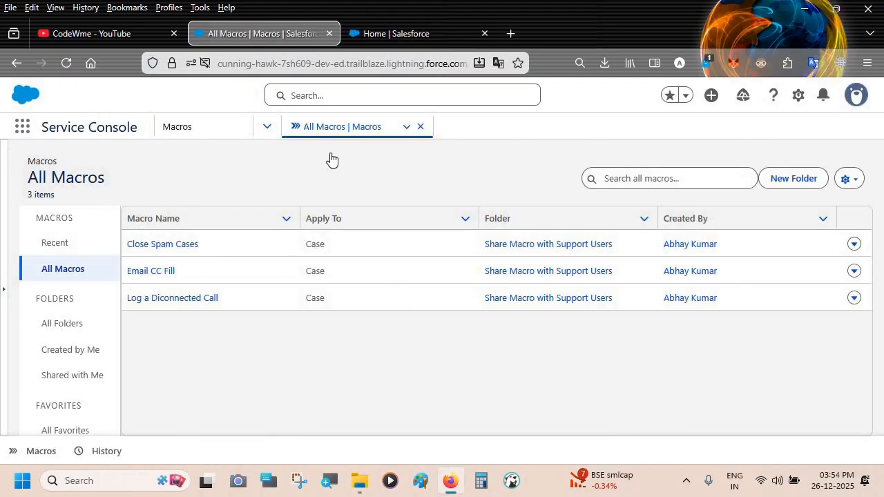
click(68, 266)
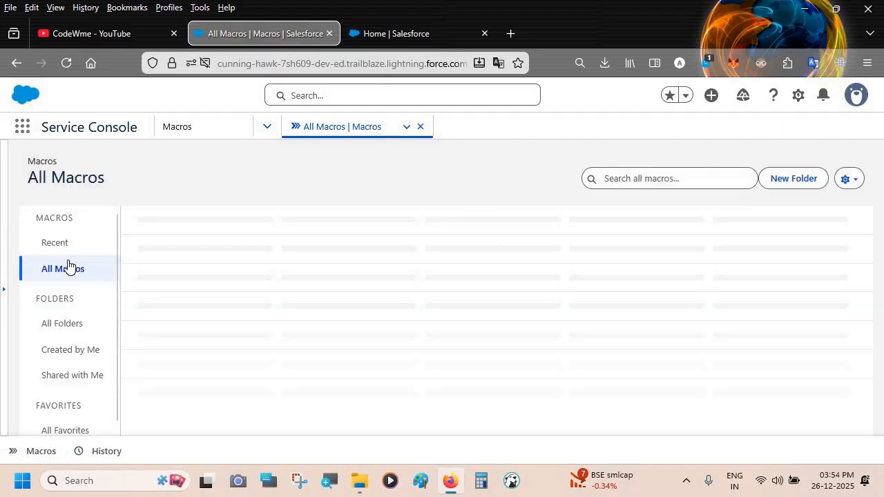
click(45, 327)
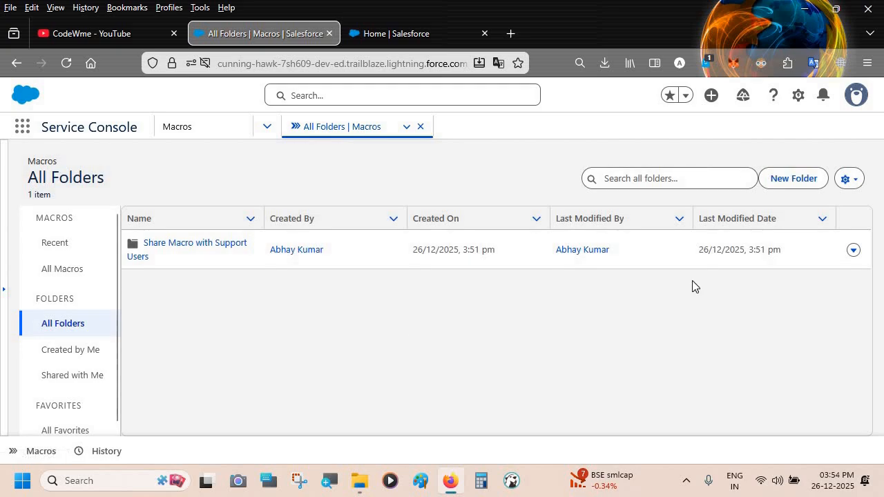
click(853, 251)
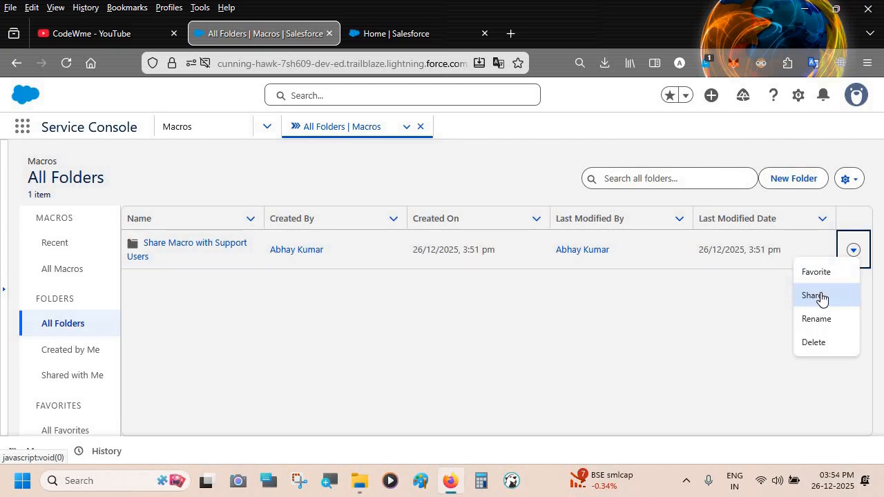
click(813, 295)
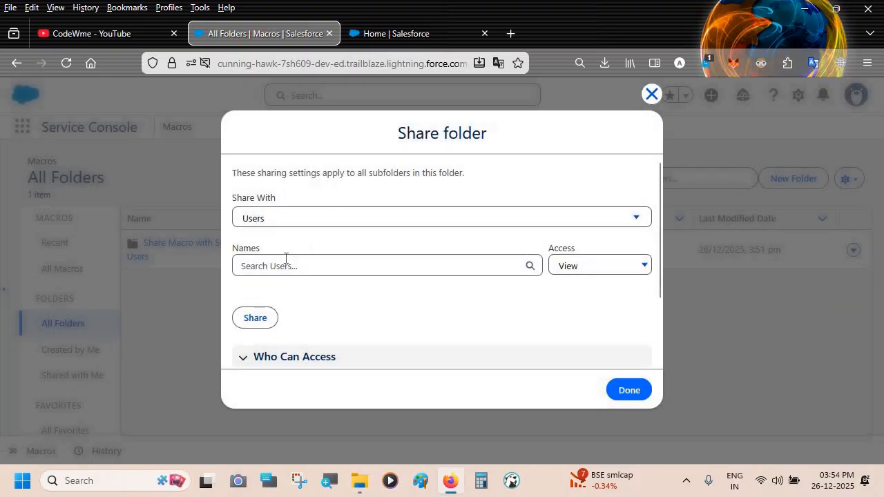
Step: Share the folder with the dummy user, using the Users share type and View access, and finish sharing
click(283, 219)
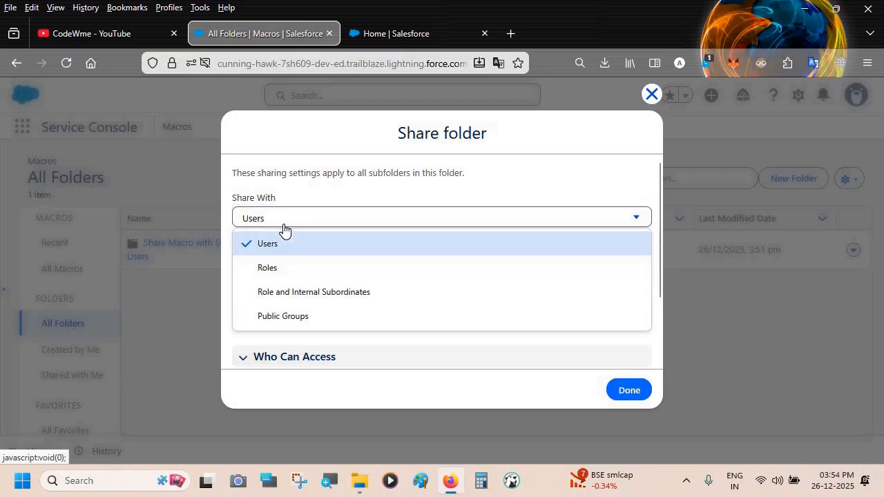
click(305, 220)
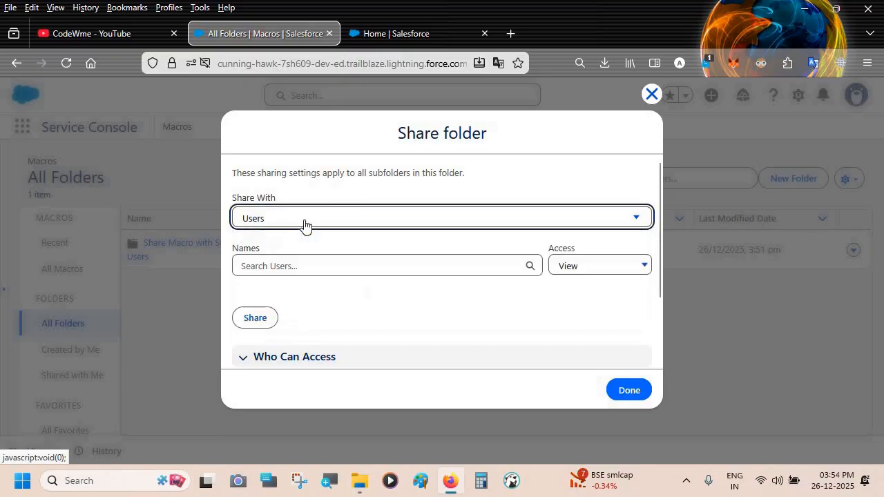
click(278, 272)
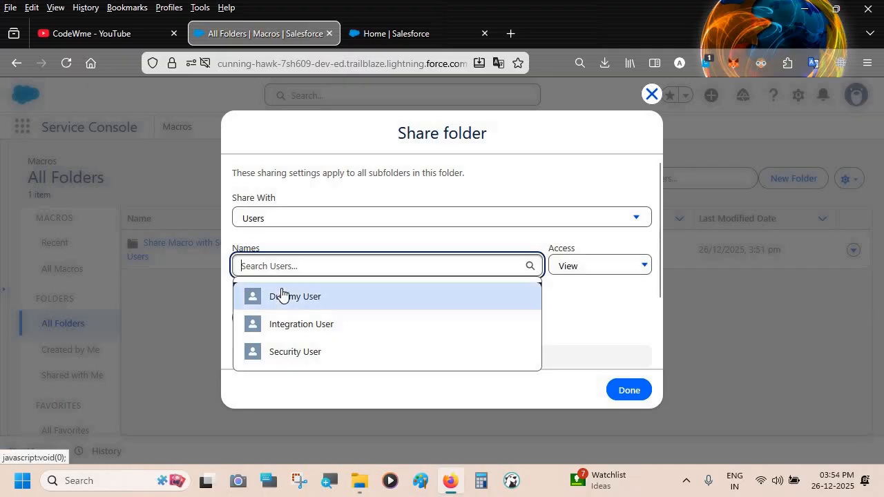
click(282, 293)
scroll(568, 217, down, 1)
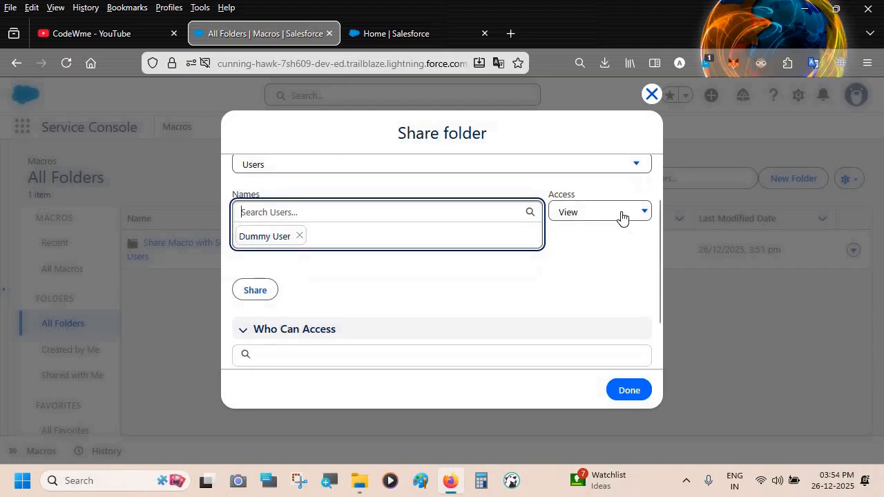
click(605, 214)
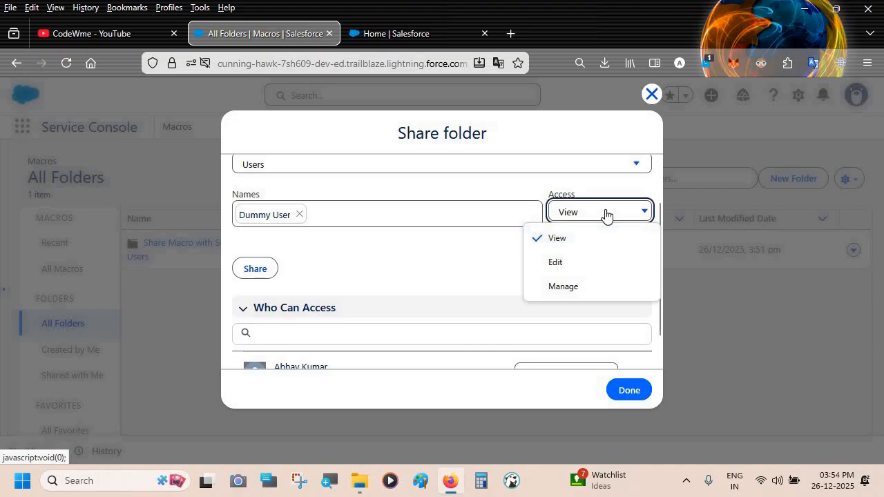
click(606, 215)
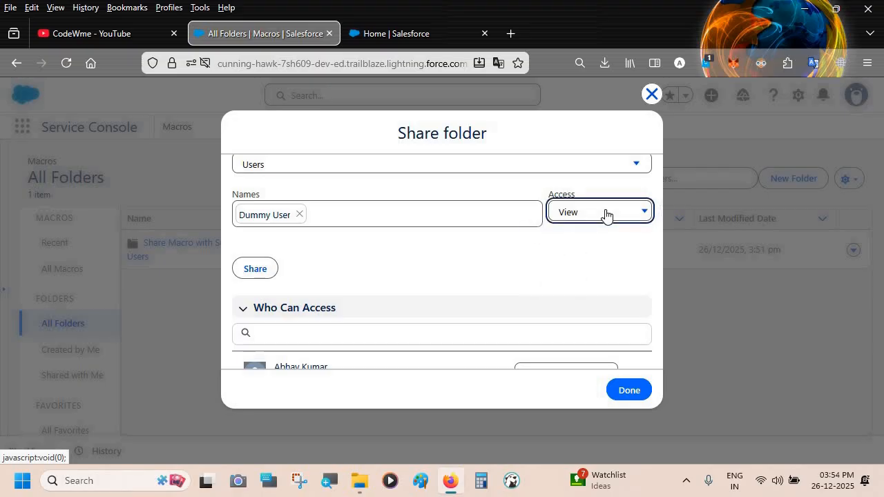
scroll(514, 276, down, 1)
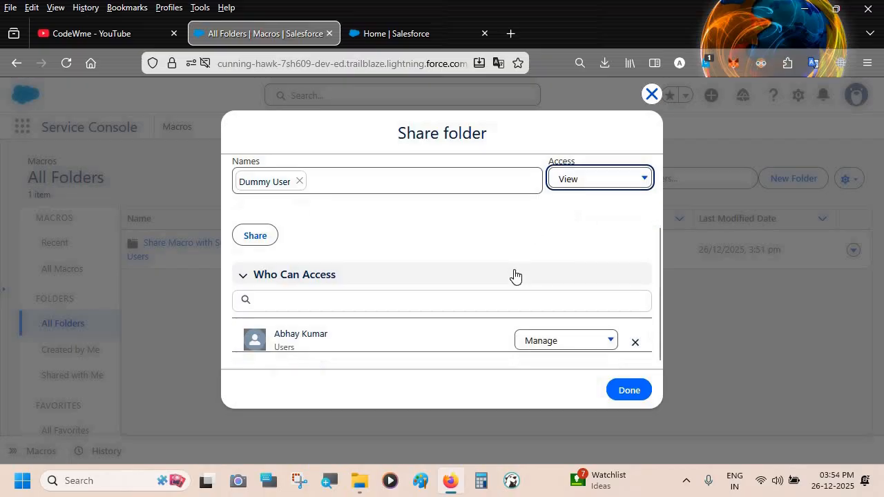
click(260, 236)
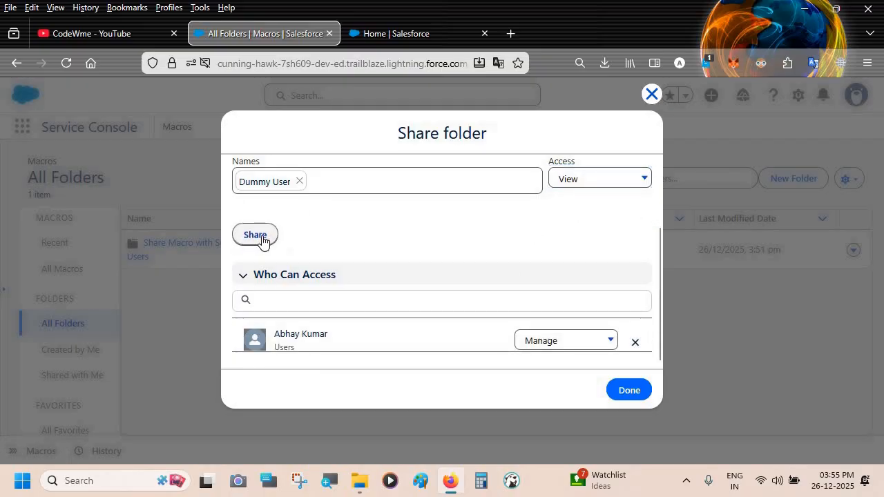
scroll(453, 282, down, 1)
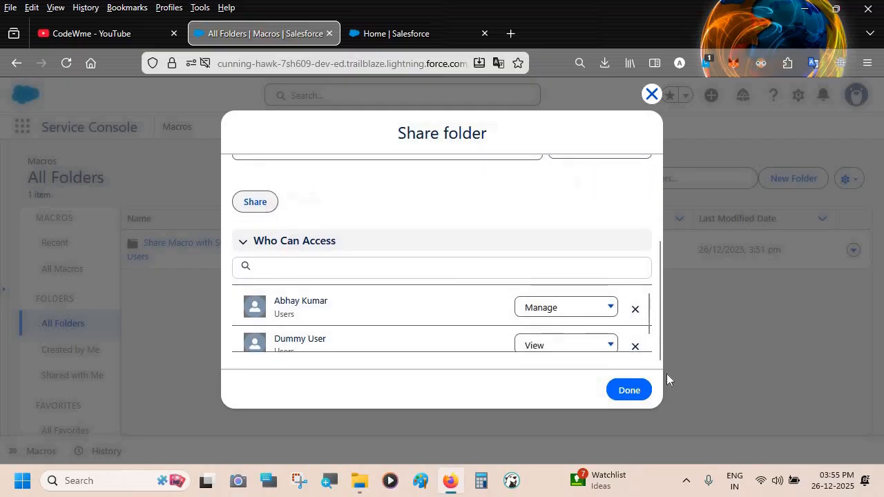
click(625, 391)
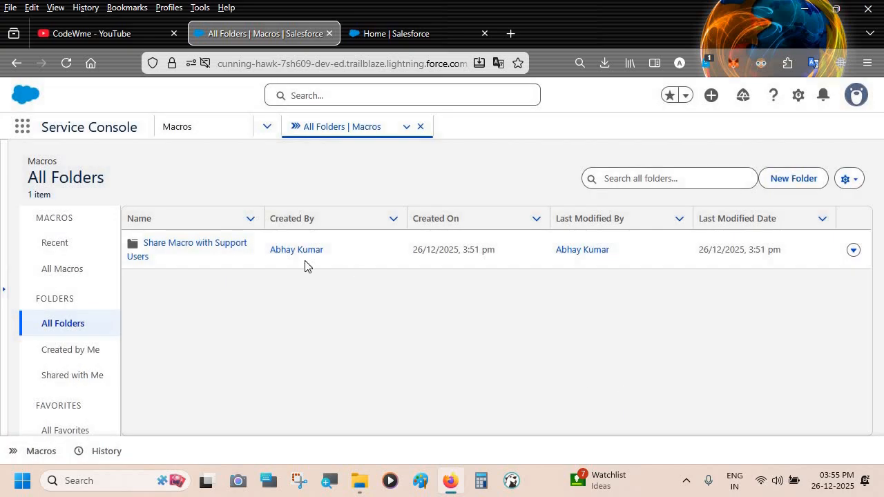
Step: In the dummy user's Service Console session, dismiss the Go Mobile window and preview the Email CC Fill, Log a Diconnected Call and Close Spam Cases macros
click(416, 34)
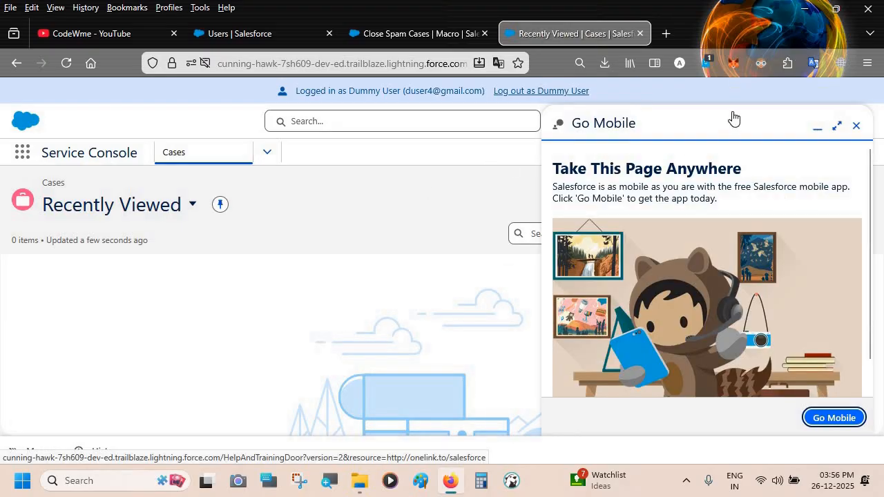
click(856, 128)
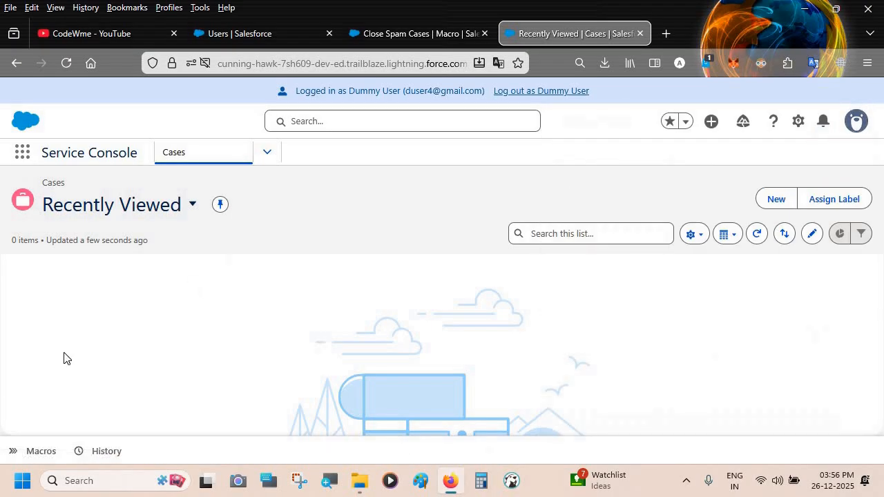
click(29, 450)
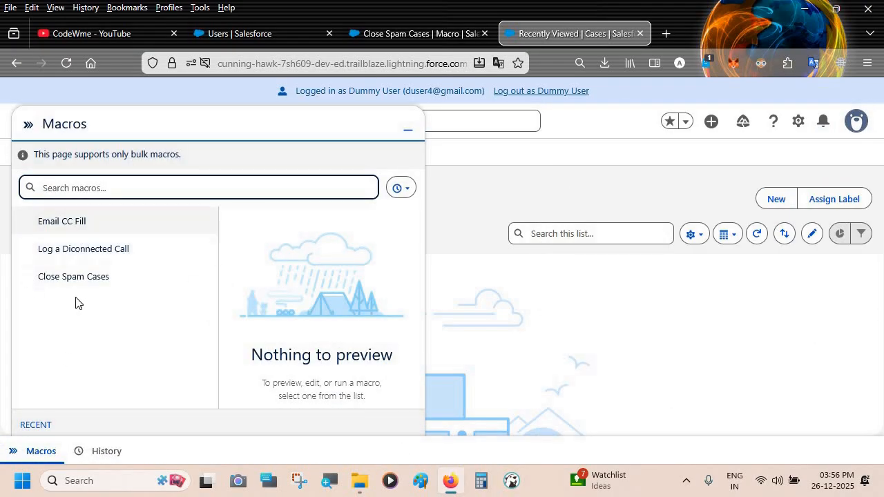
click(99, 227)
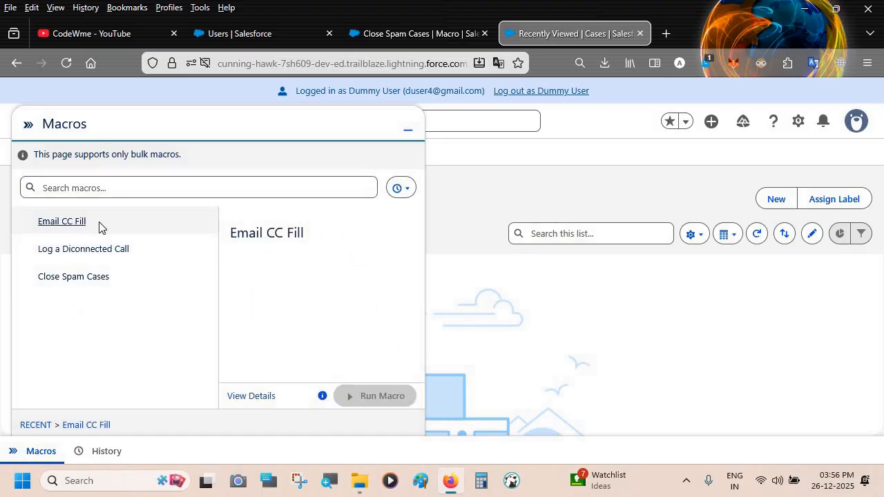
click(85, 260)
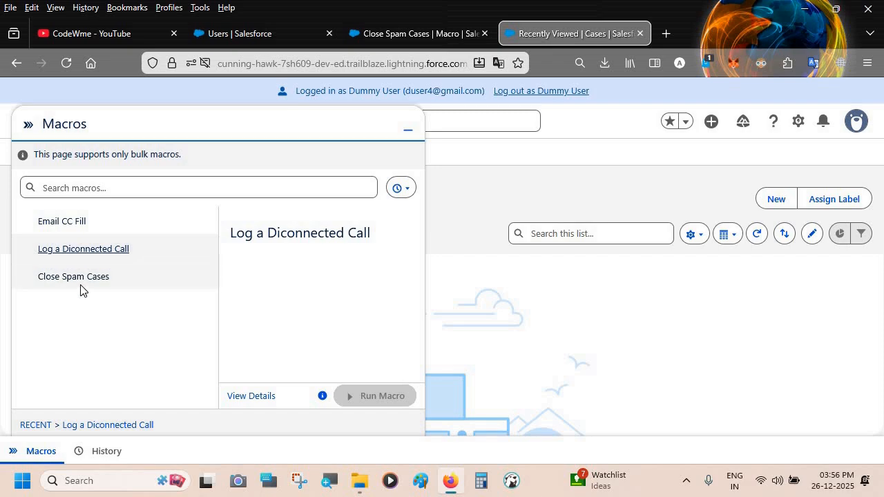
click(80, 284)
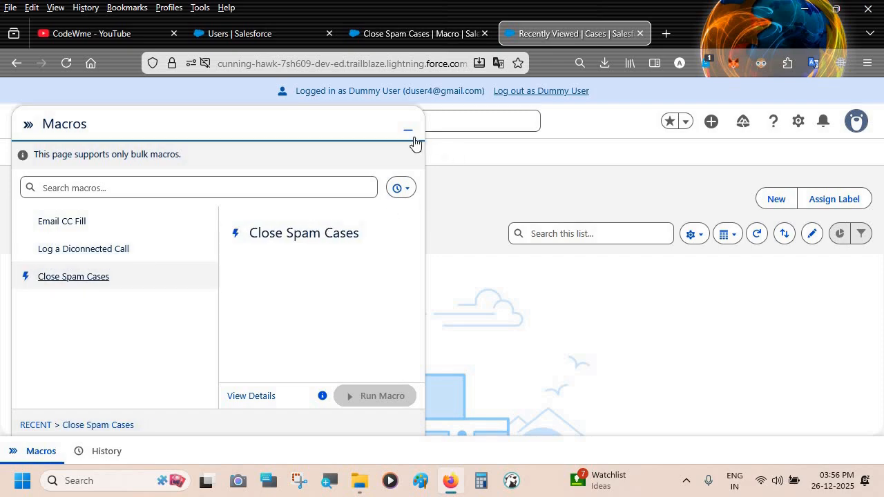